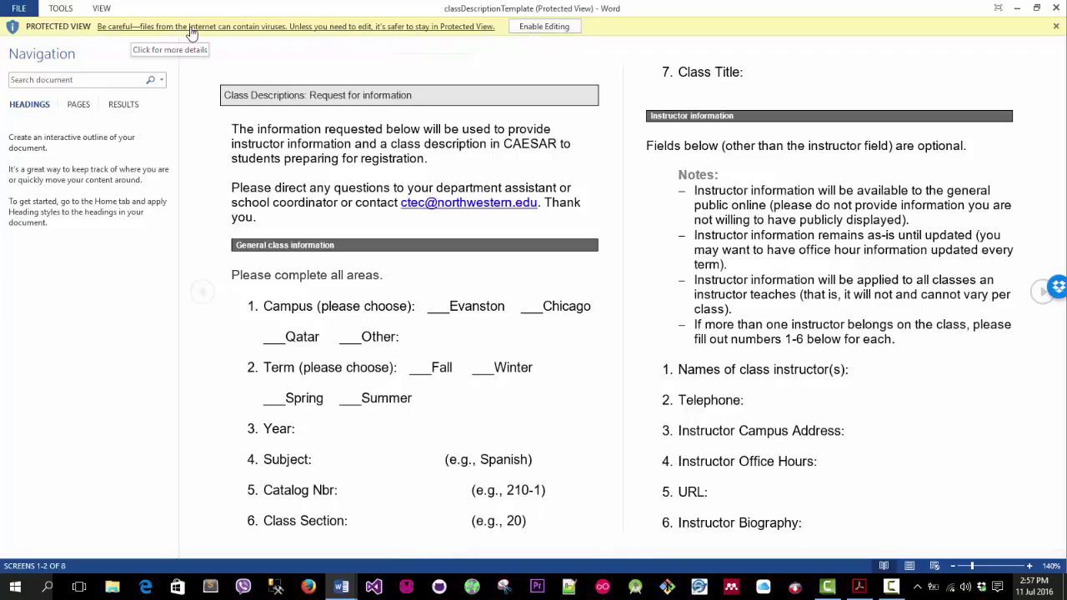
- Enable editing of the protected class description template
click(544, 28)
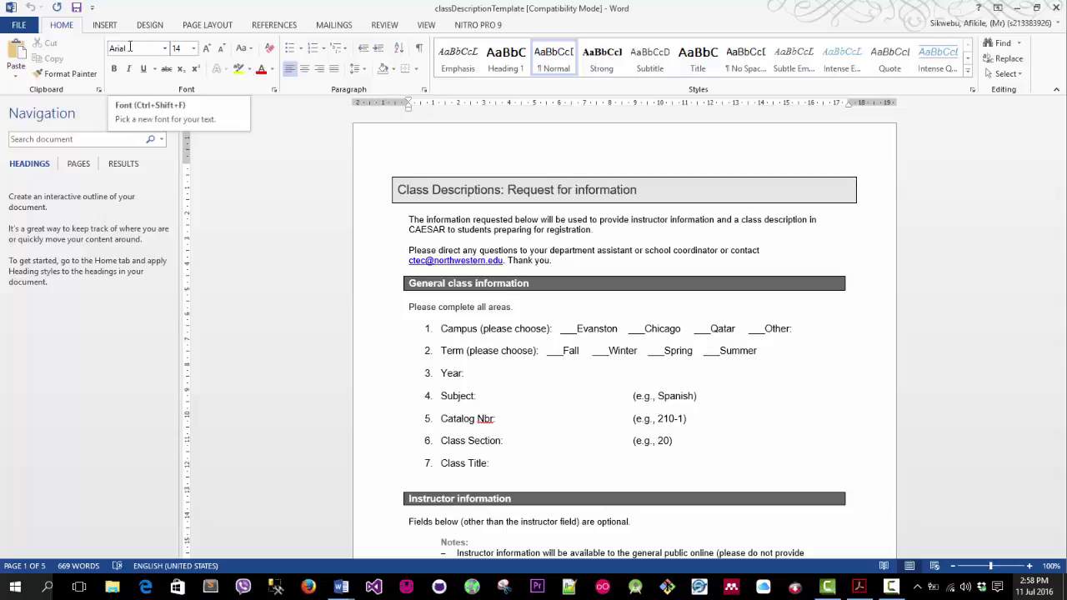
click(178, 47)
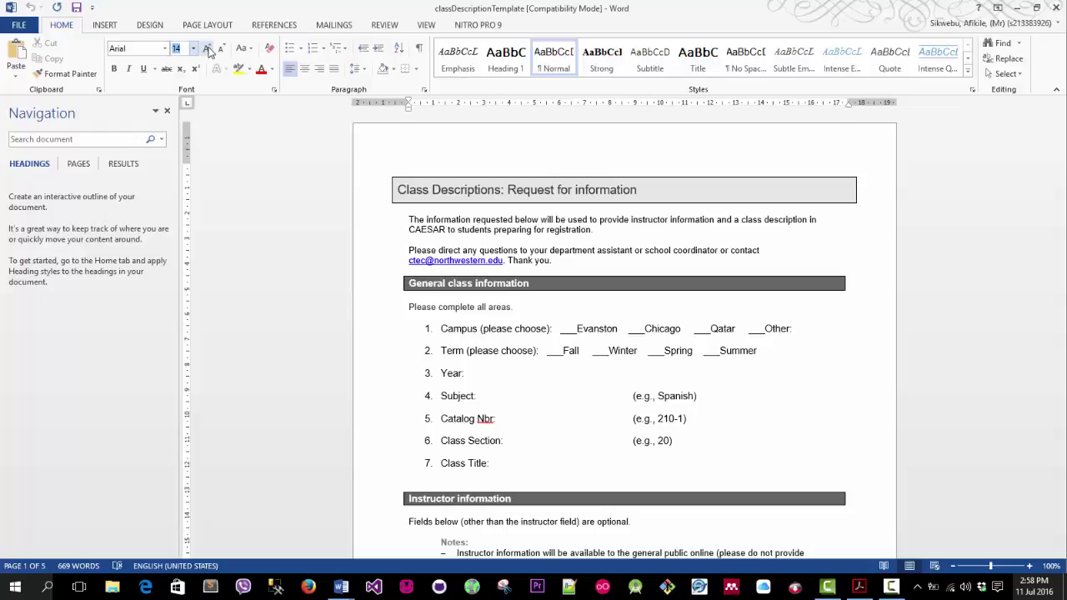
click(208, 48)
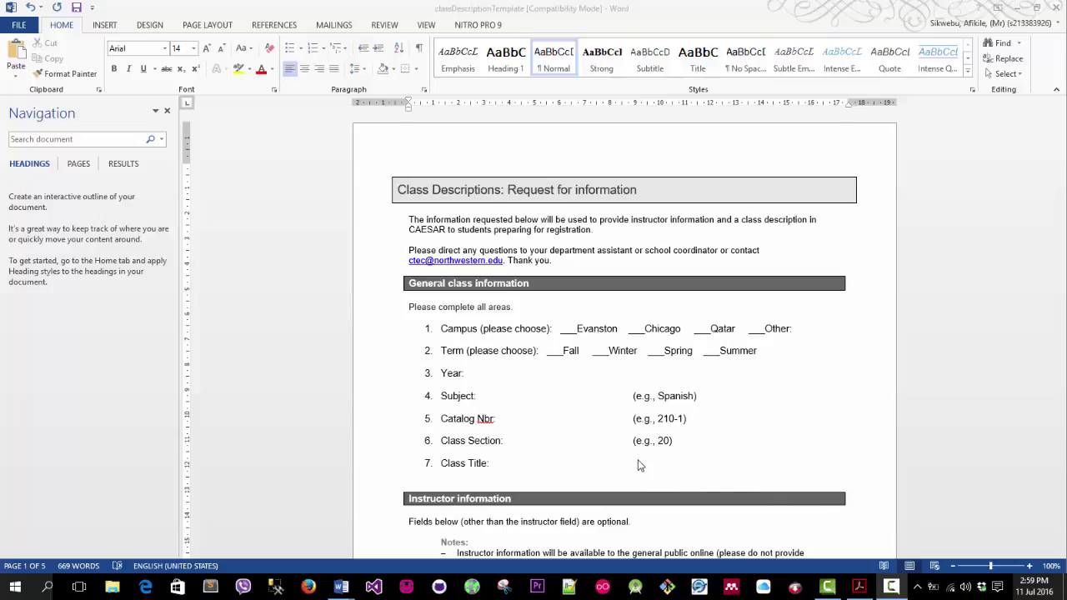
click(424, 173)
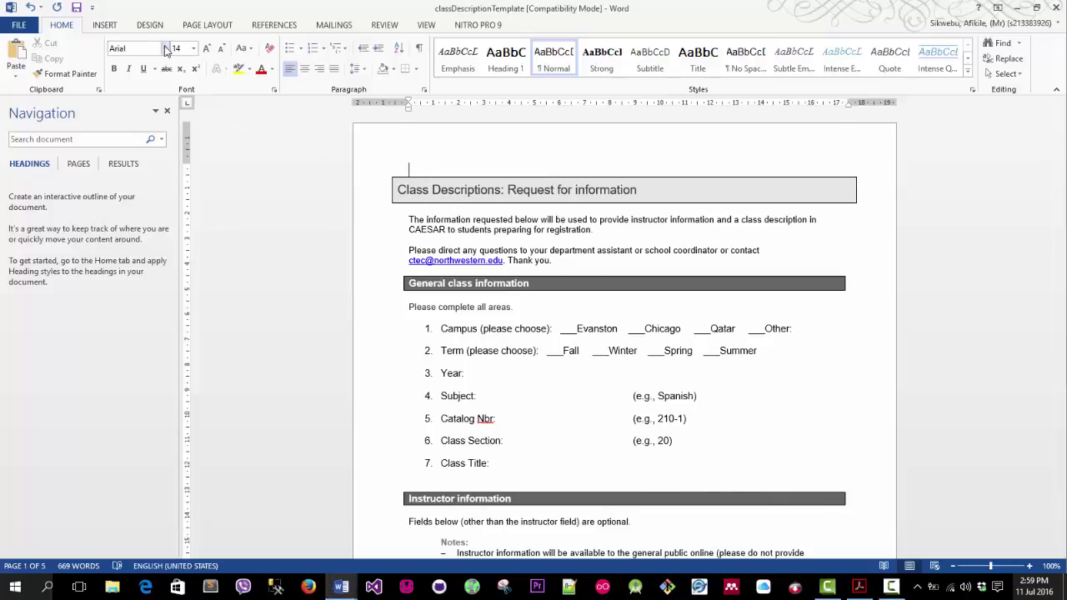
click(165, 49)
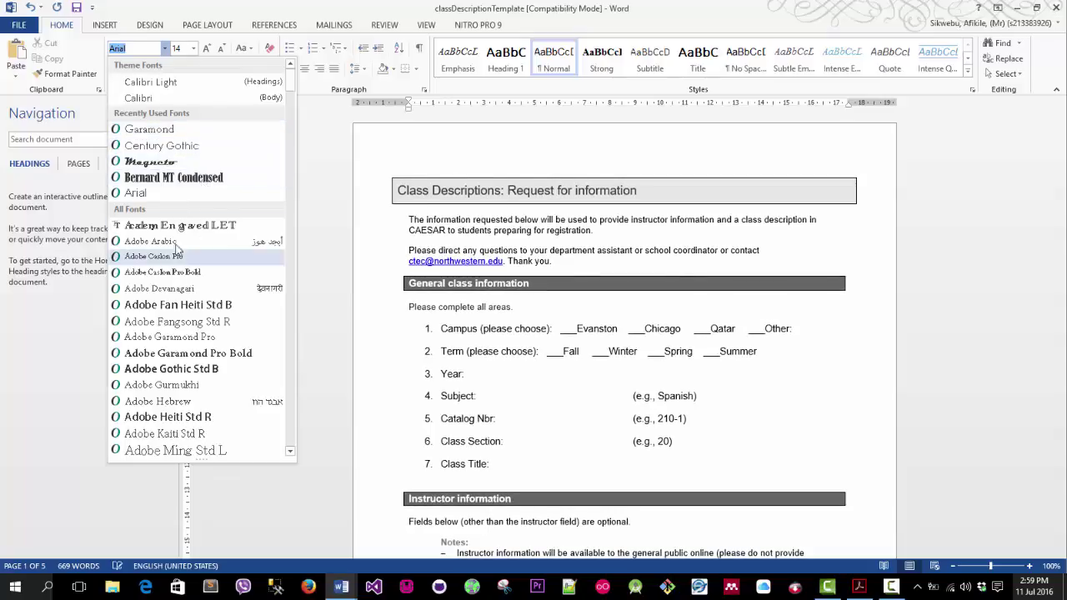
scroll(167, 321, down, 3)
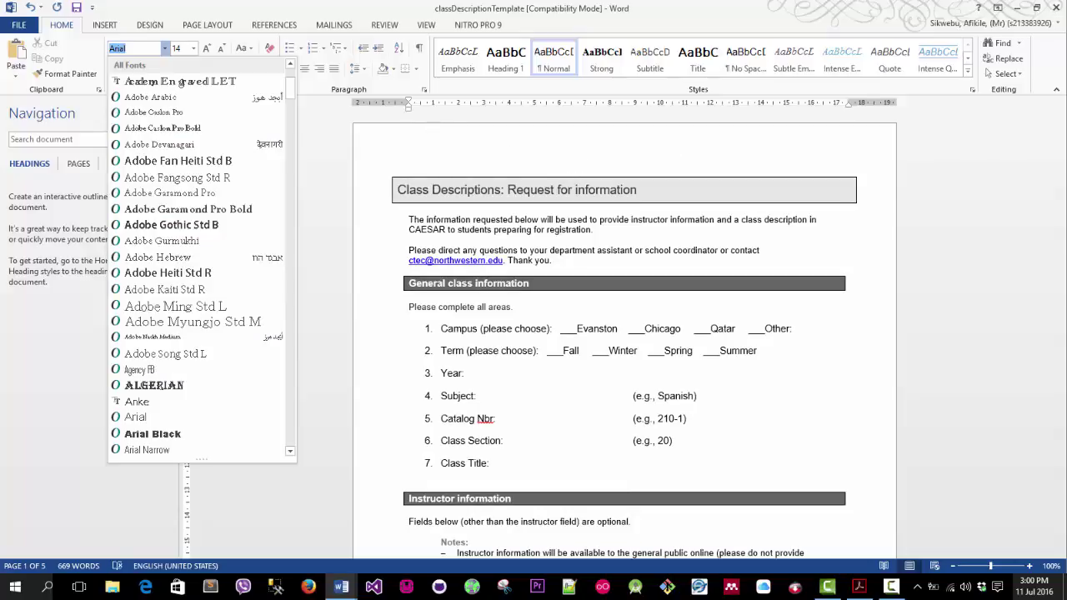
- Try the Century Gothic font on the title "Class Descriptions: Request for information", and undo the font change
click(459, 188)
drag(674, 187, 397, 190)
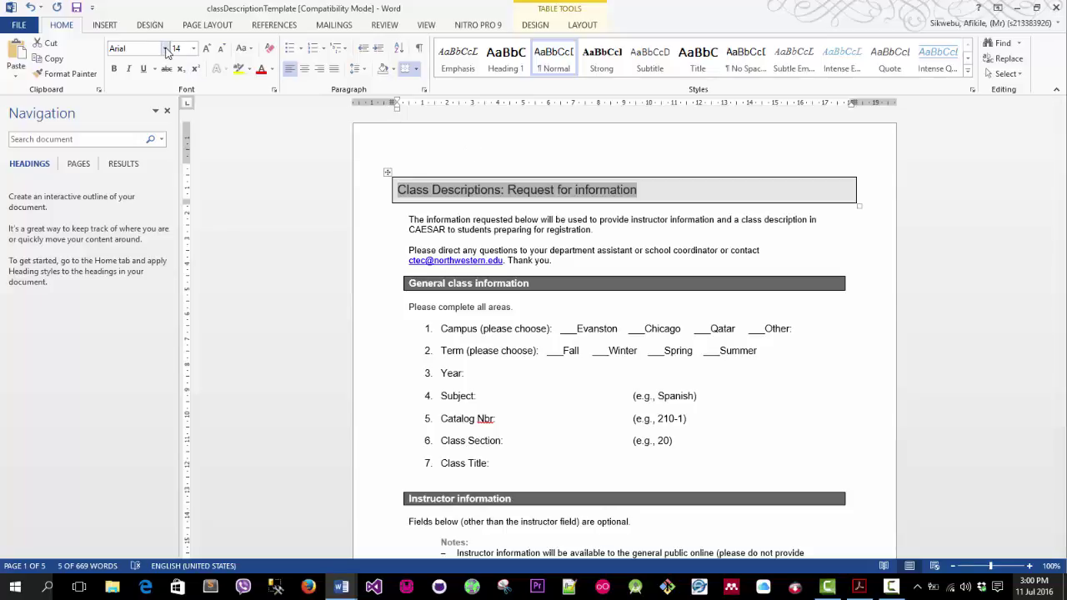
click(166, 49)
click(184, 148)
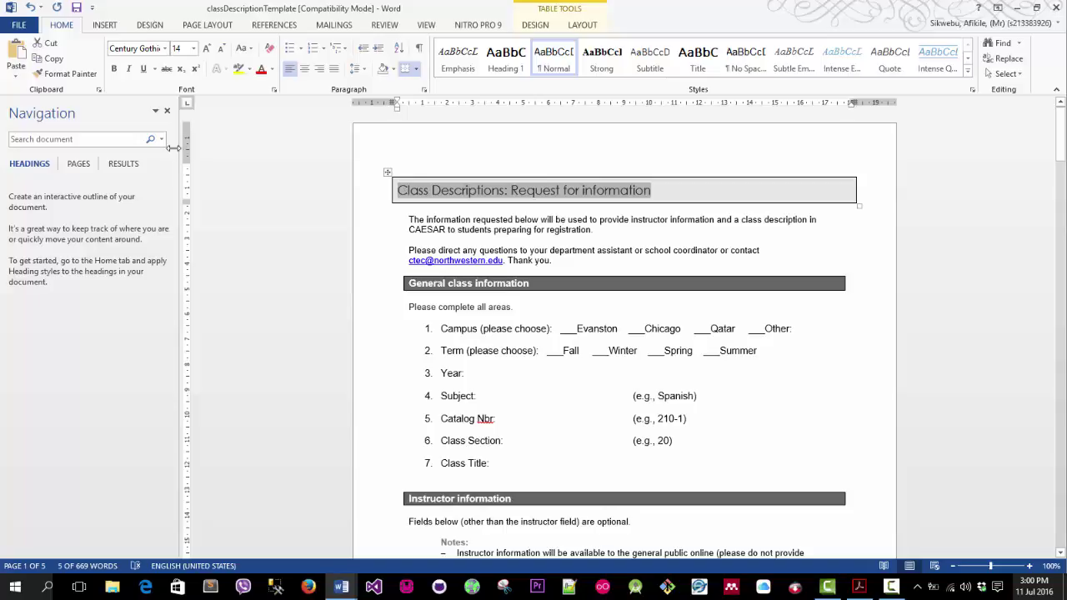
key(ctrl+z)
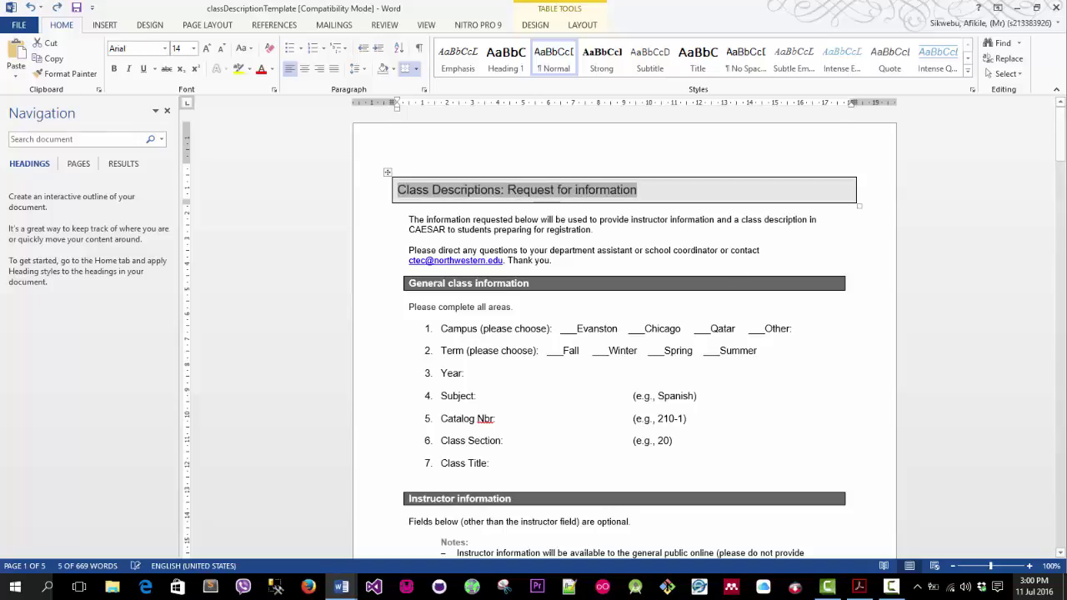
- Format the selected title in Century Gothic at font size 18
key(F10)
click(165, 48)
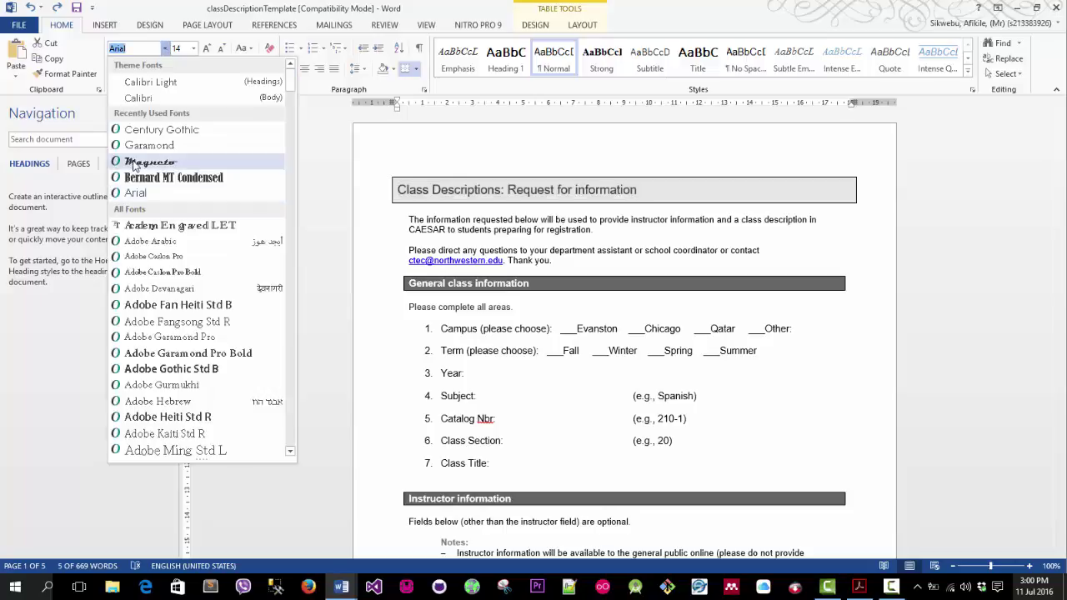
click(148, 135)
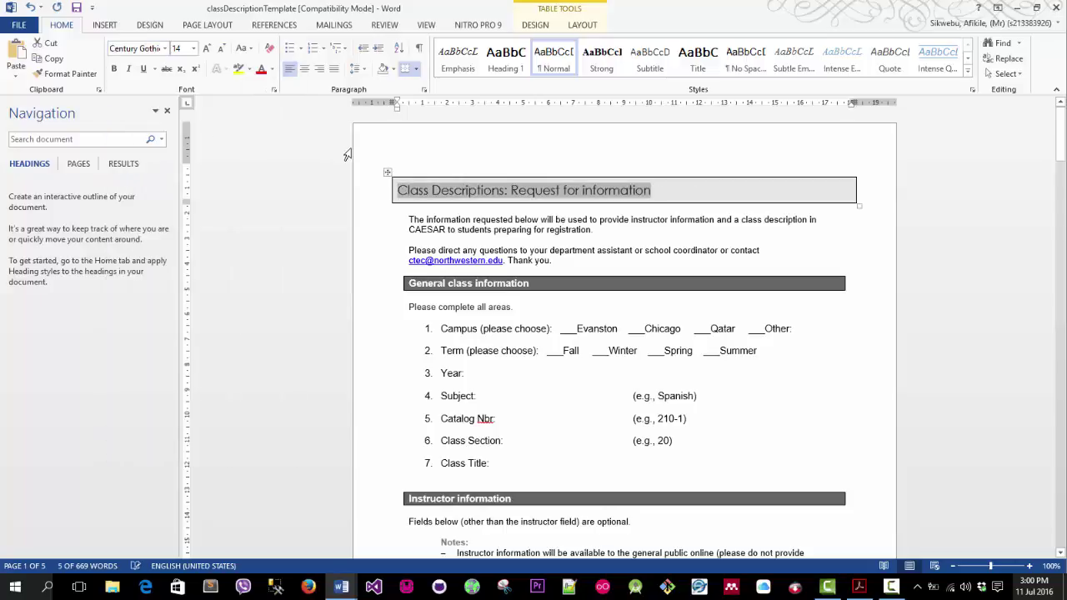
click(194, 49)
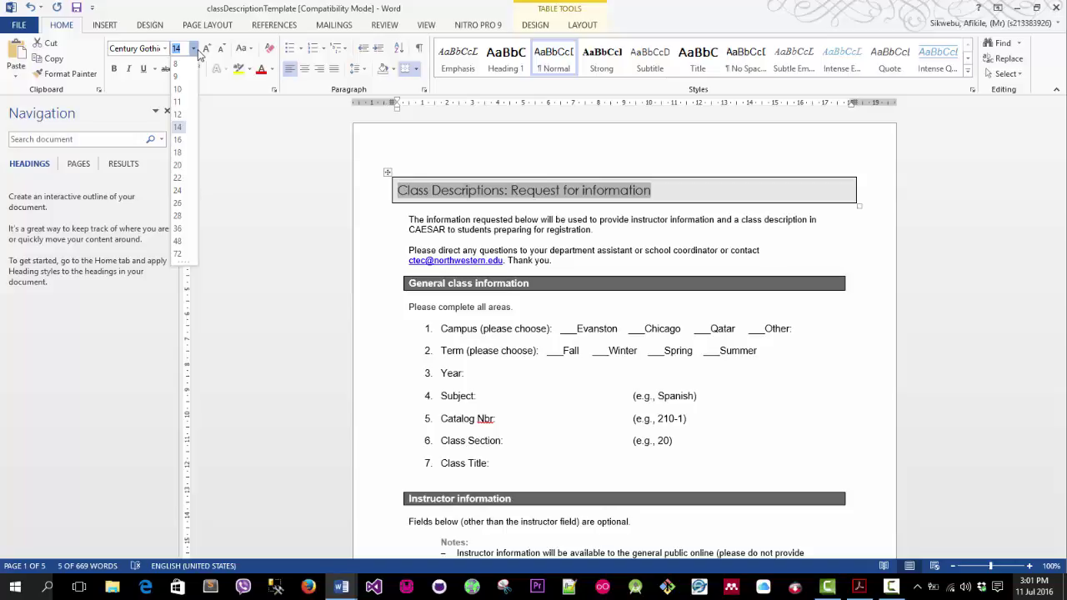
click(181, 151)
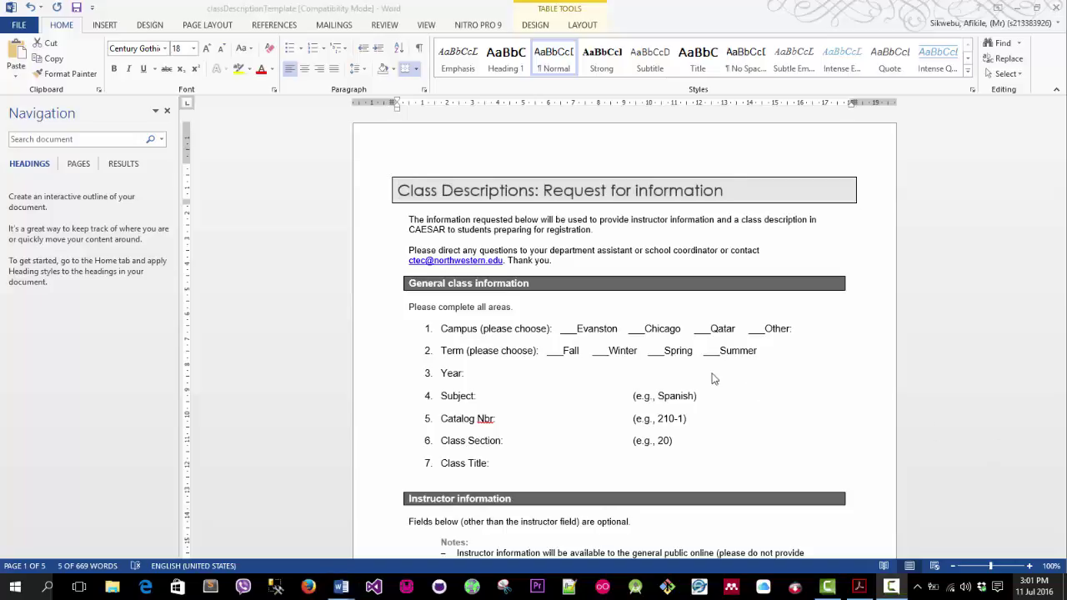
- Reselect the whole title line and change its font to the theme's Calibri (Body)
click(715, 263)
triple_click(563, 190)
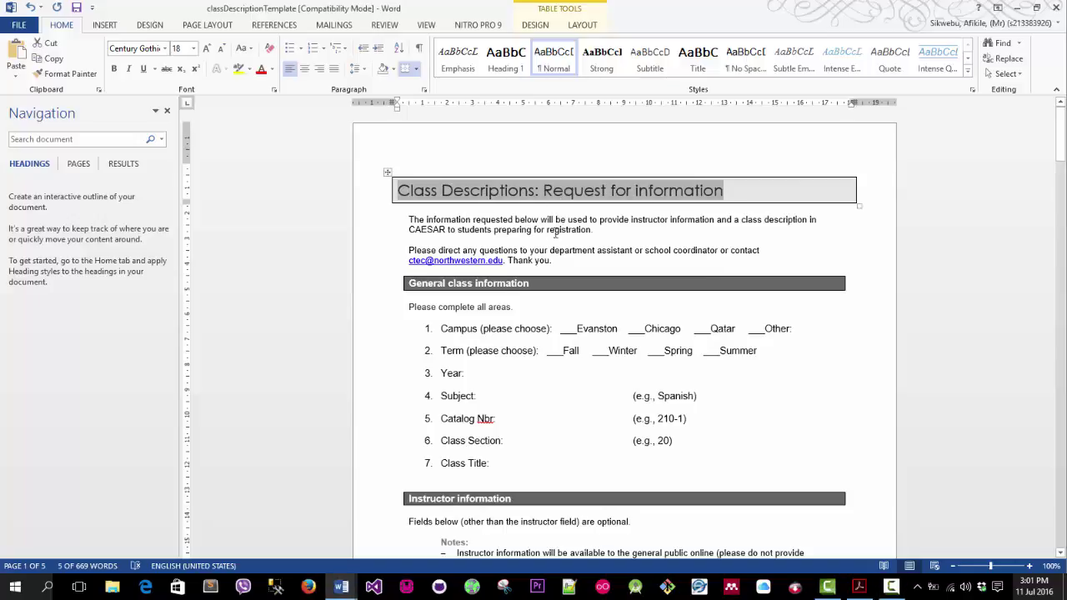
click(165, 48)
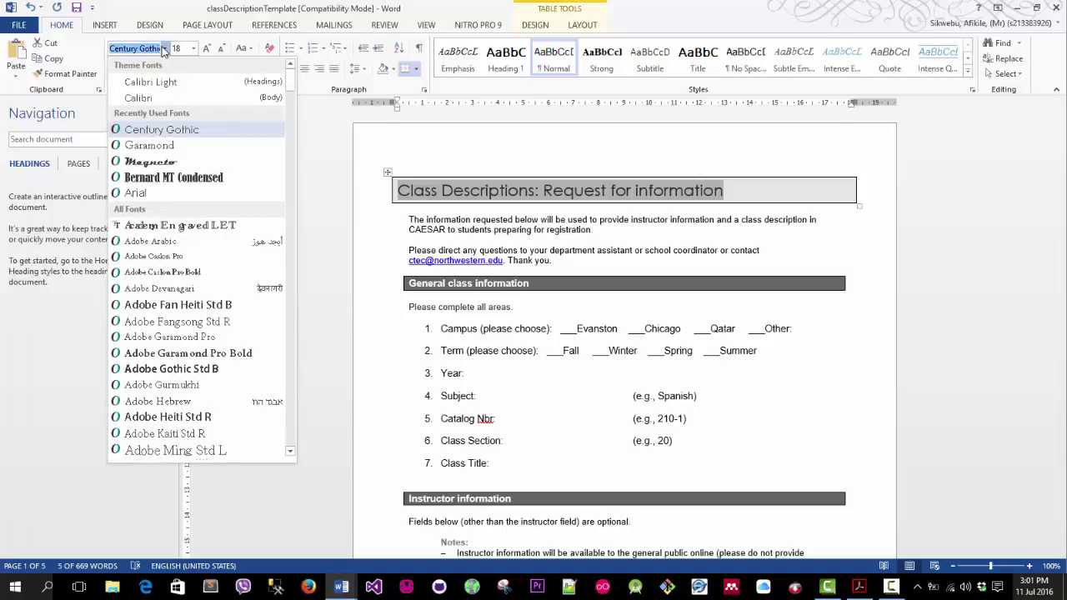
text(Gun)
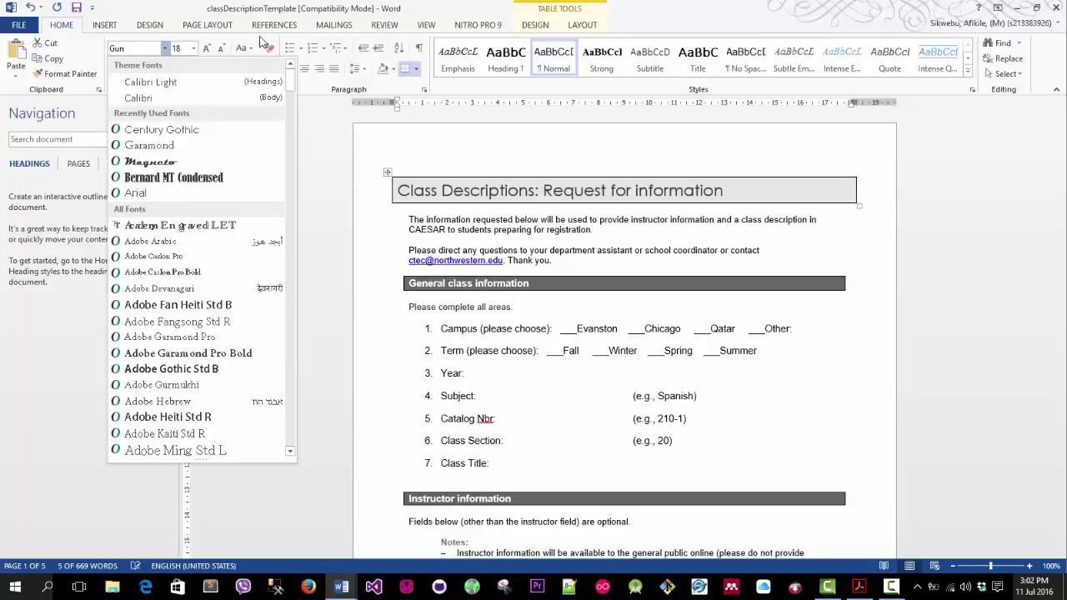
drag(290, 78, 291, 197)
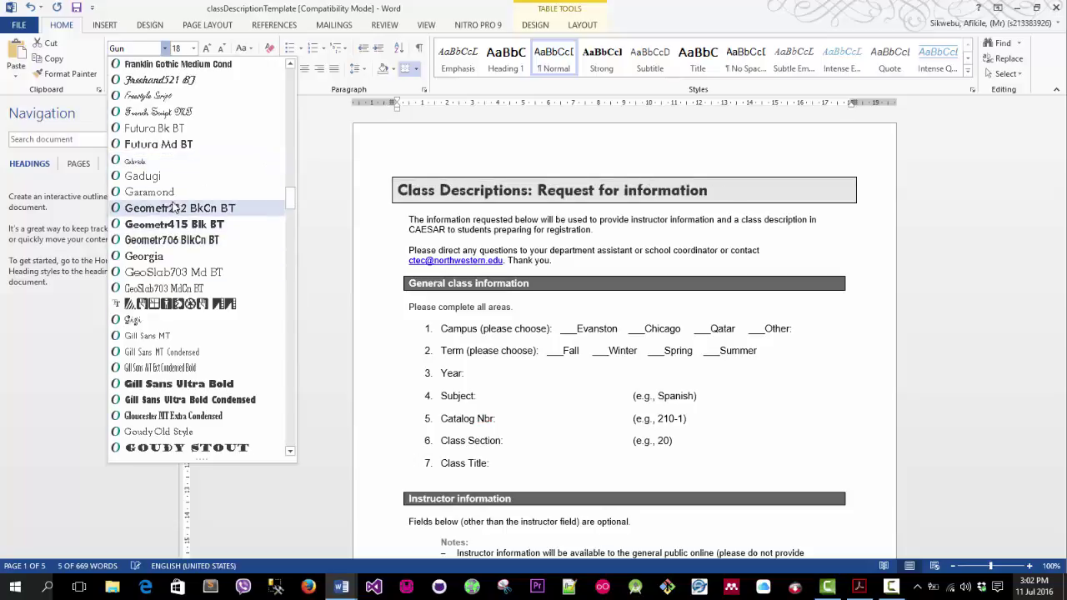
drag(291, 197, 291, 71)
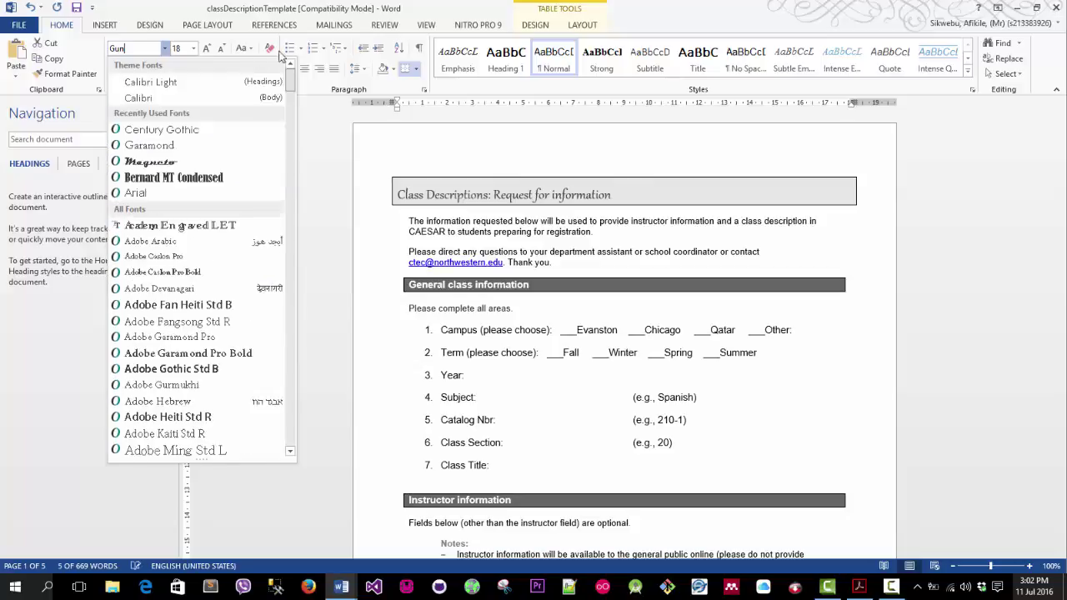
click(141, 97)
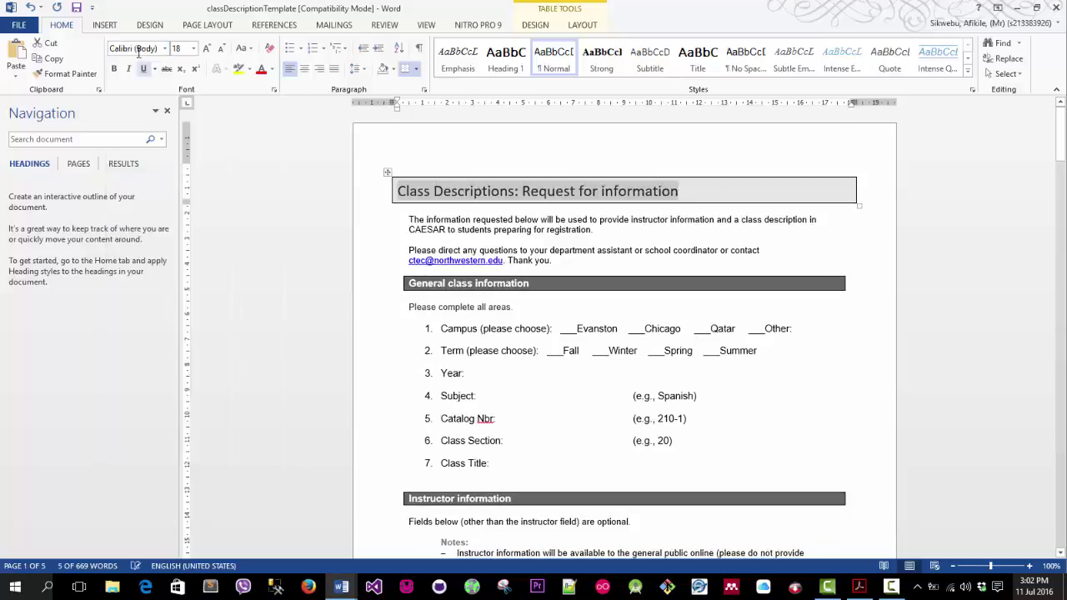
- Set the selected title's font to Garamond by entering the font name
click(149, 47)
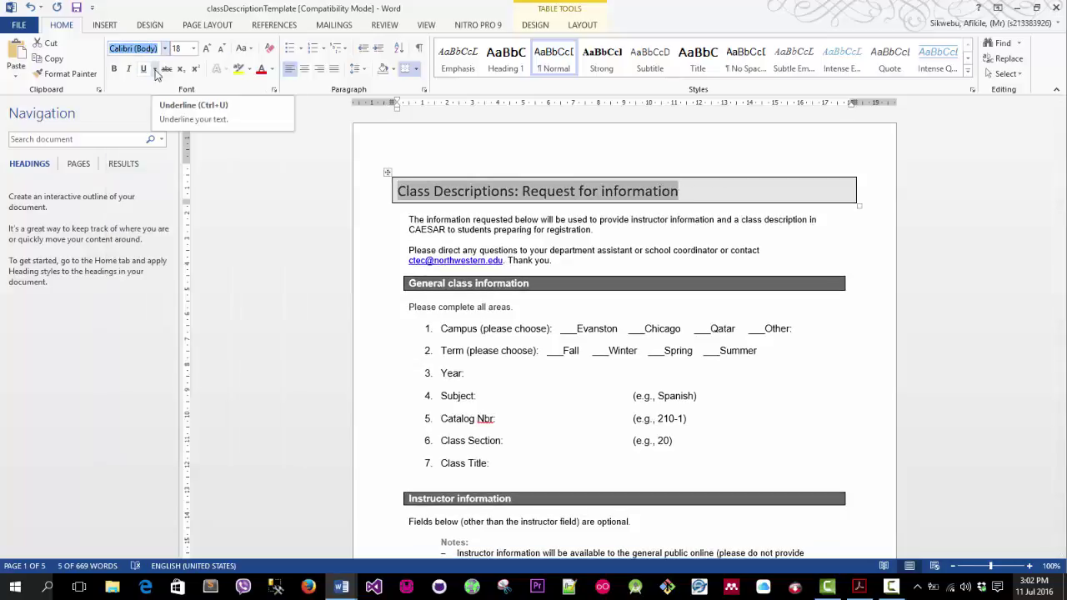
text(Garamond)
key(Return)
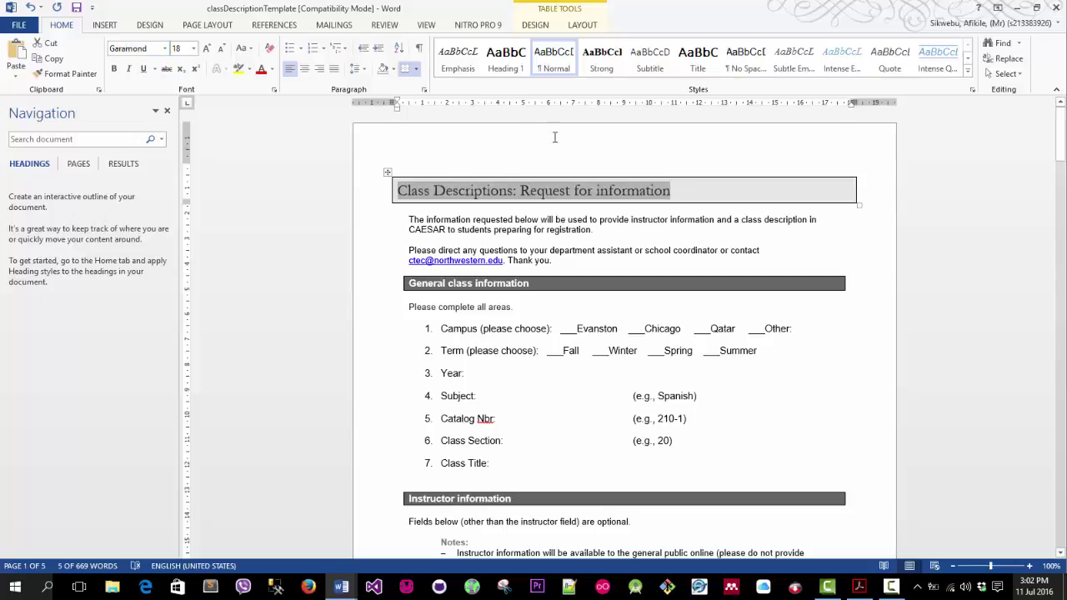
- Format the title "Class Descriptions: Request for information" in Century Gothic at font size 16
click(651, 218)
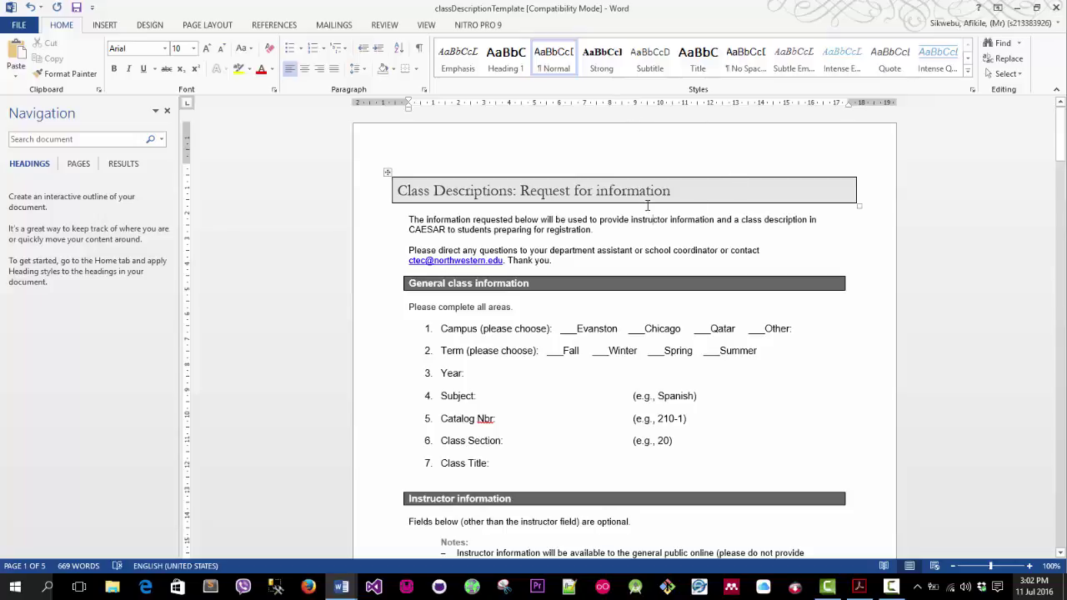
drag(695, 181, 345, 160)
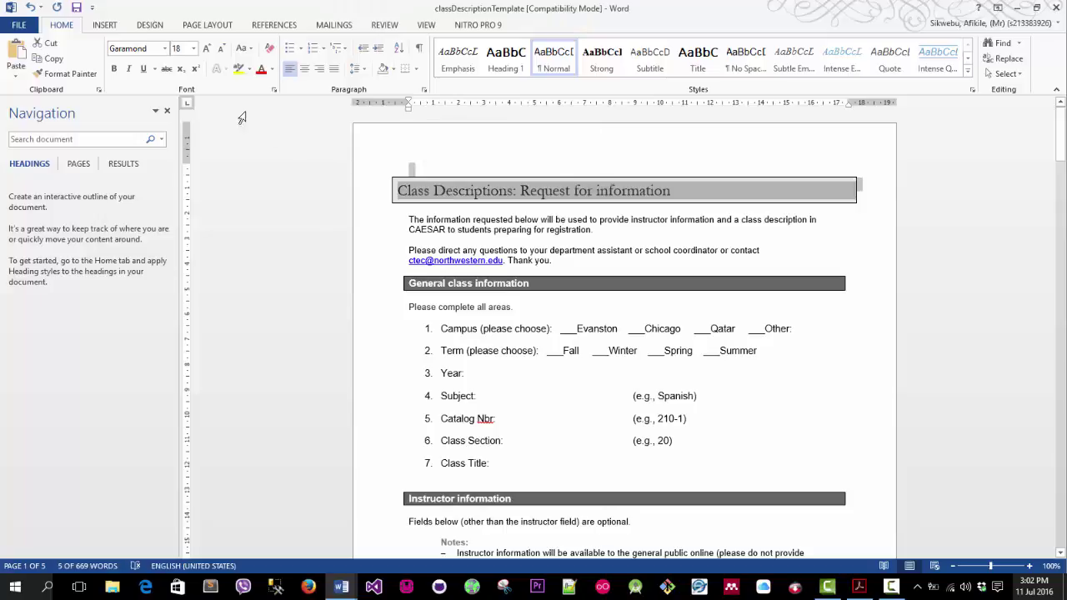
click(164, 48)
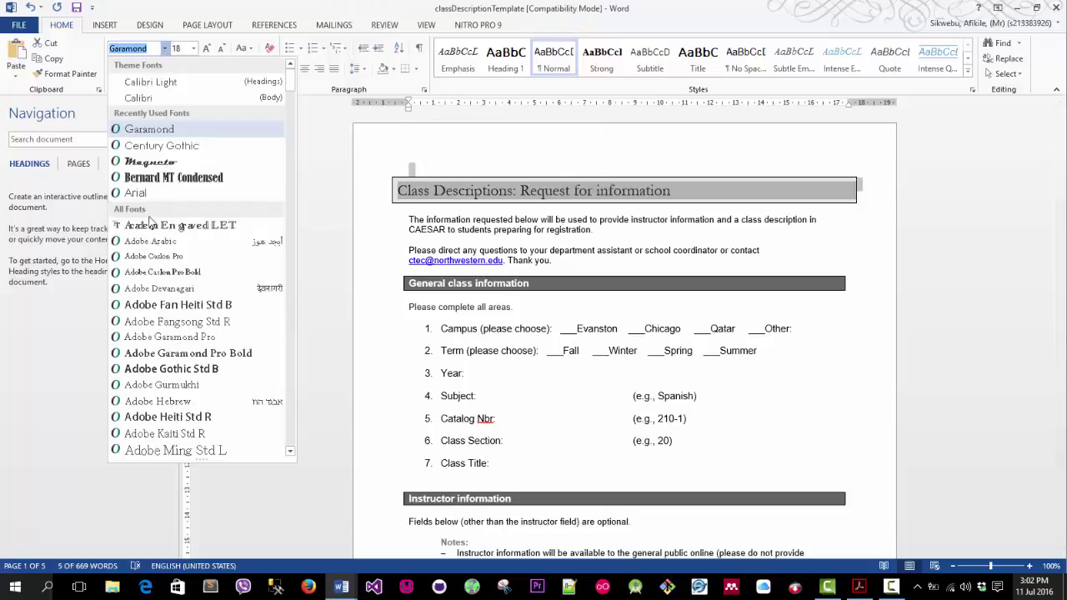
click(162, 147)
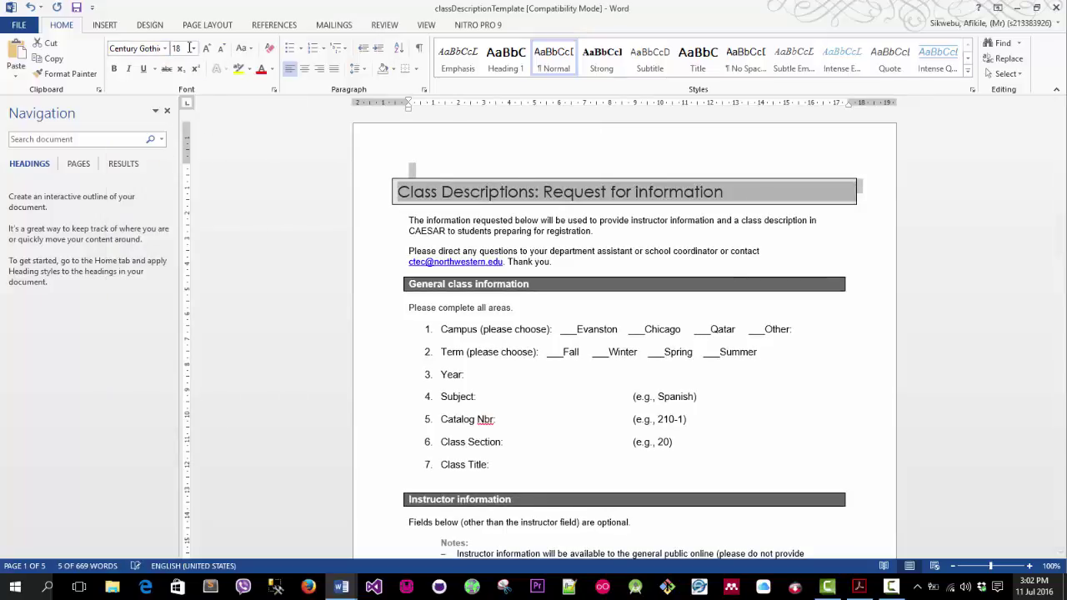
click(192, 50)
click(178, 139)
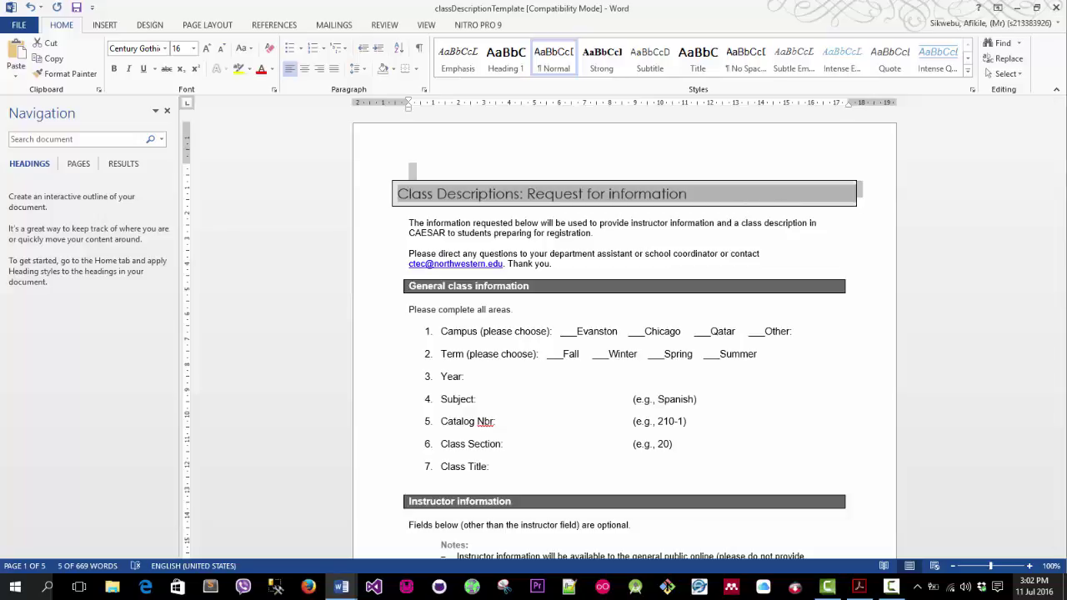
- Change the font of the two introductory paragraphs between the title and "General class information" to Century Gothic
key(Right)
key(ctrl+shift+Down)
key(ctrl+shift+Down)
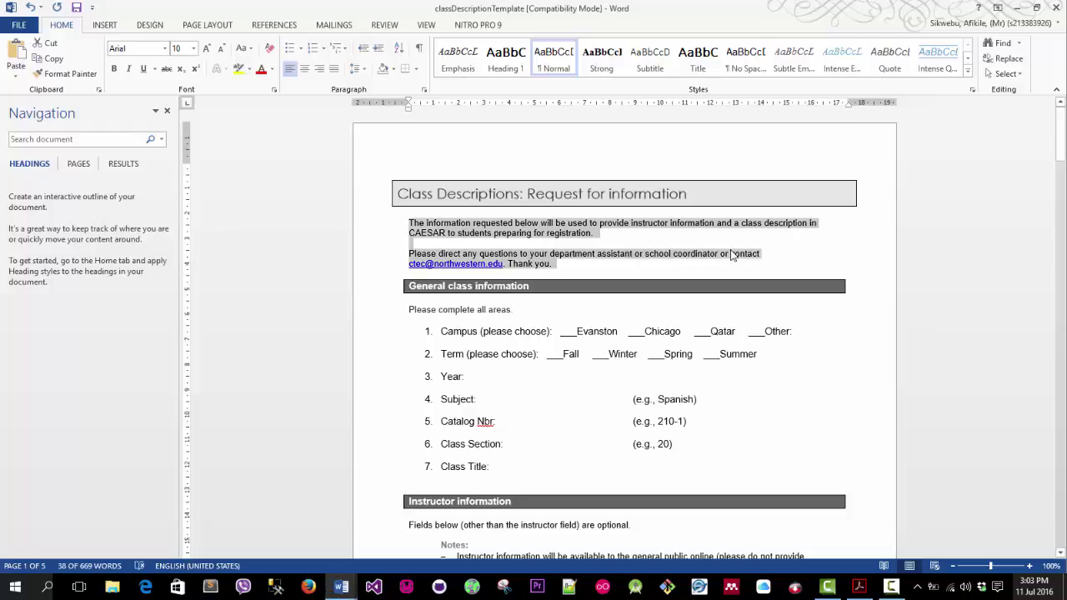
click(594, 240)
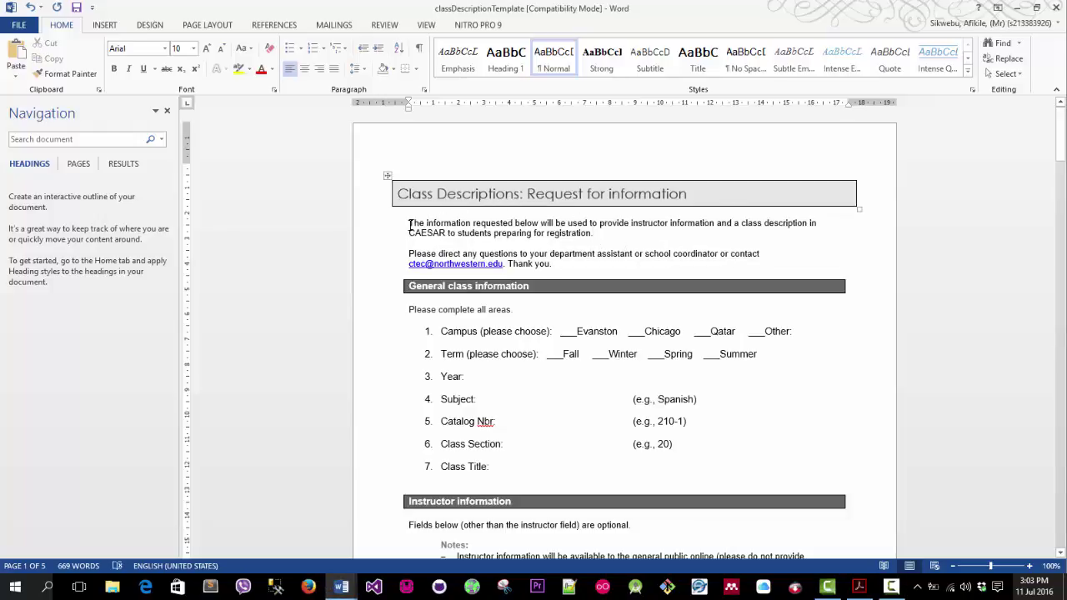
drag(410, 224, 567, 264)
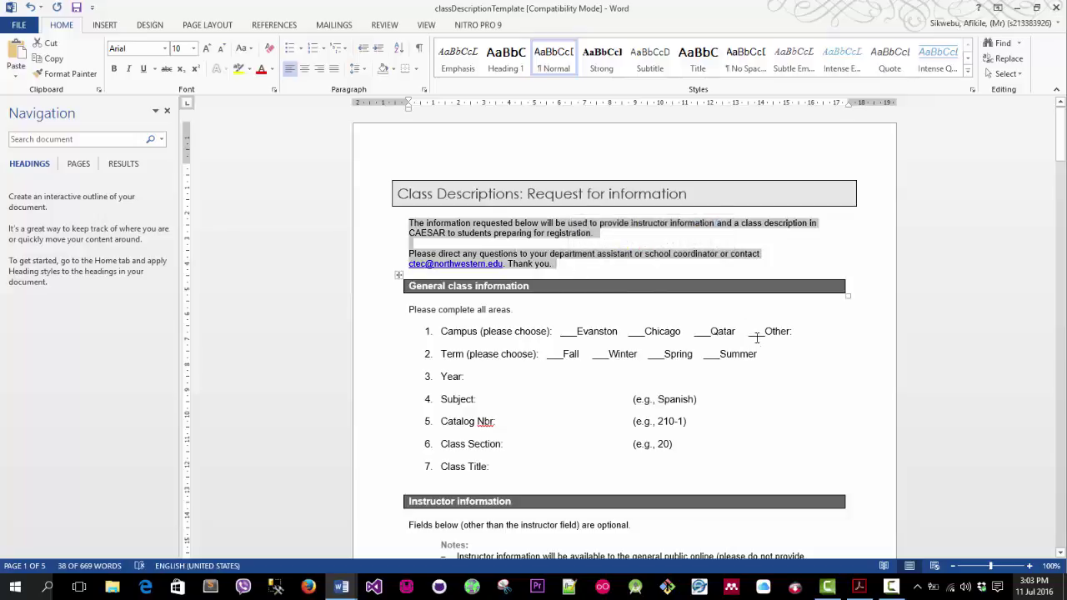
click(589, 240)
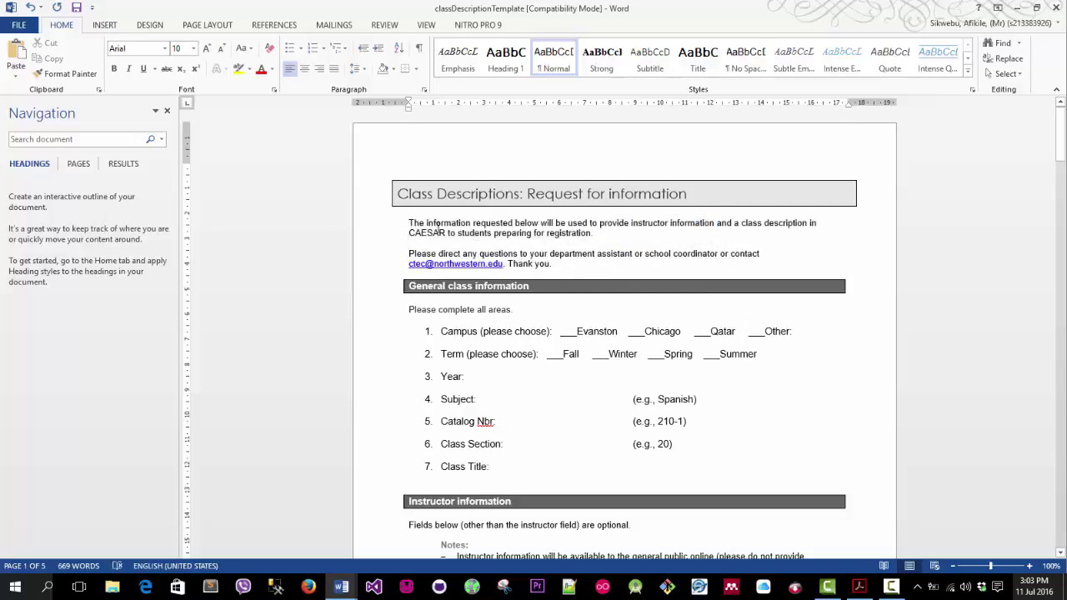
drag(410, 223, 590, 275)
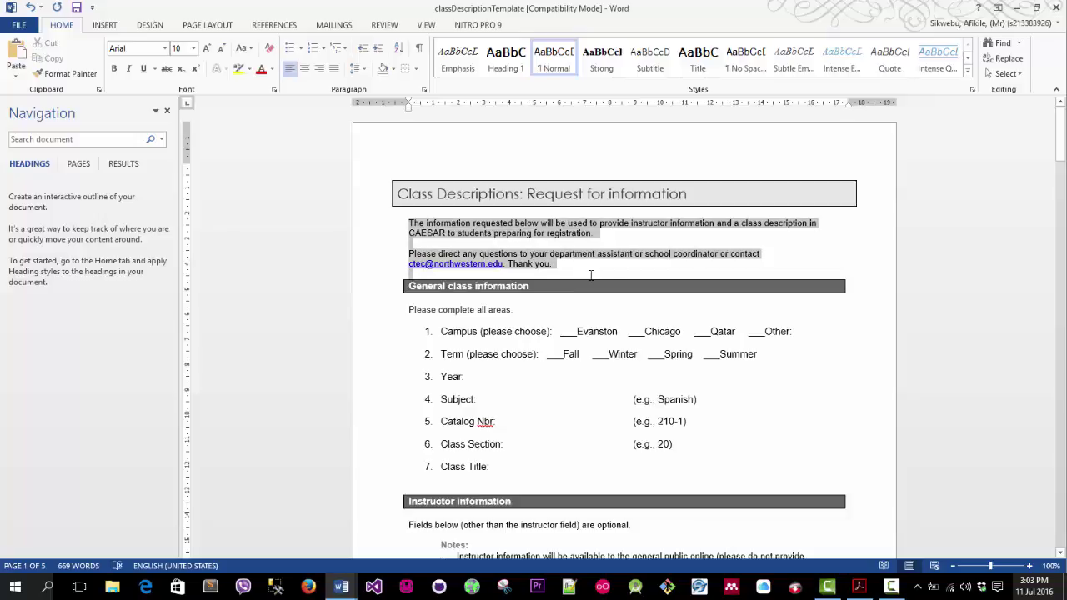
drag(590, 275, 590, 275)
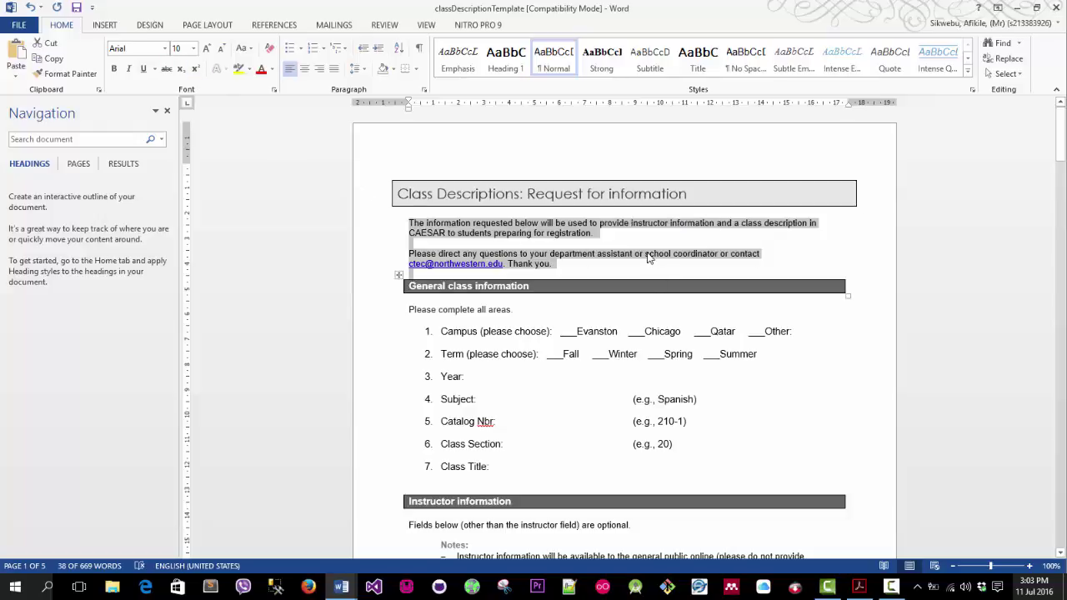
click(598, 236)
drag(591, 270, 409, 222)
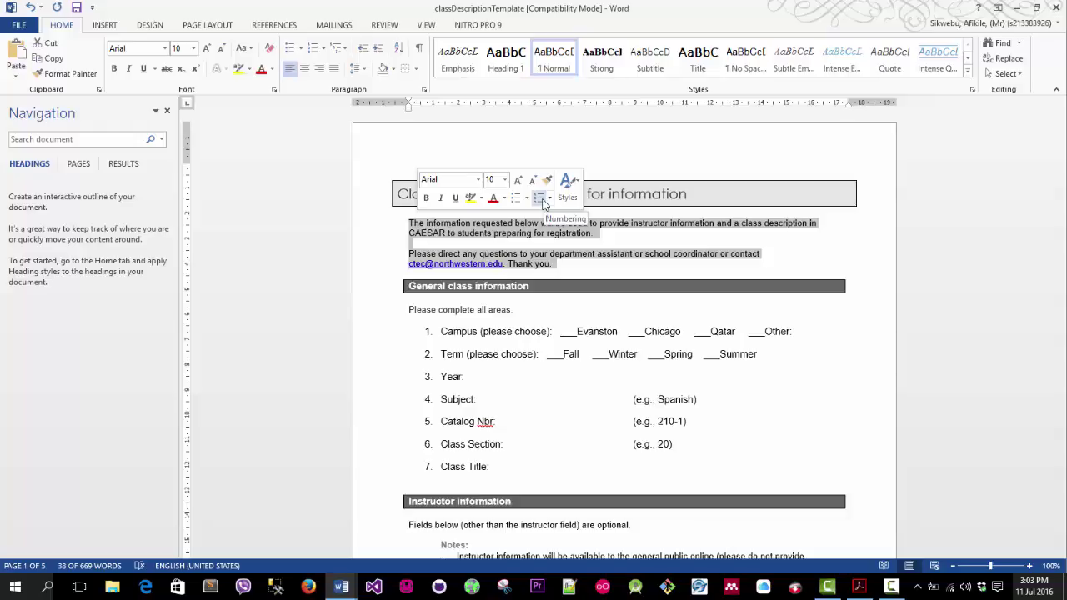
click(479, 180)
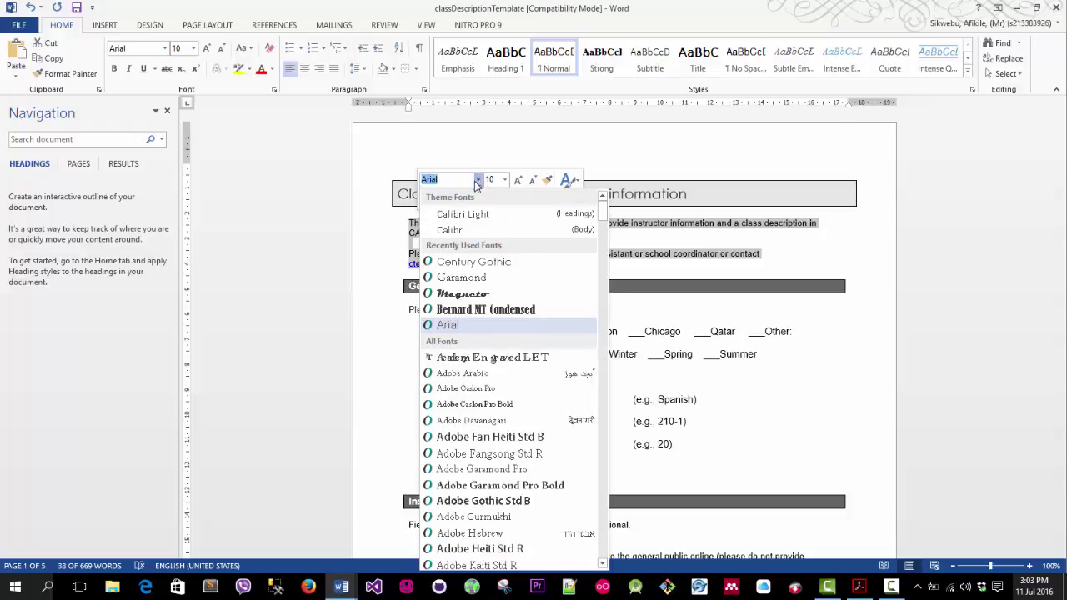
click(492, 262)
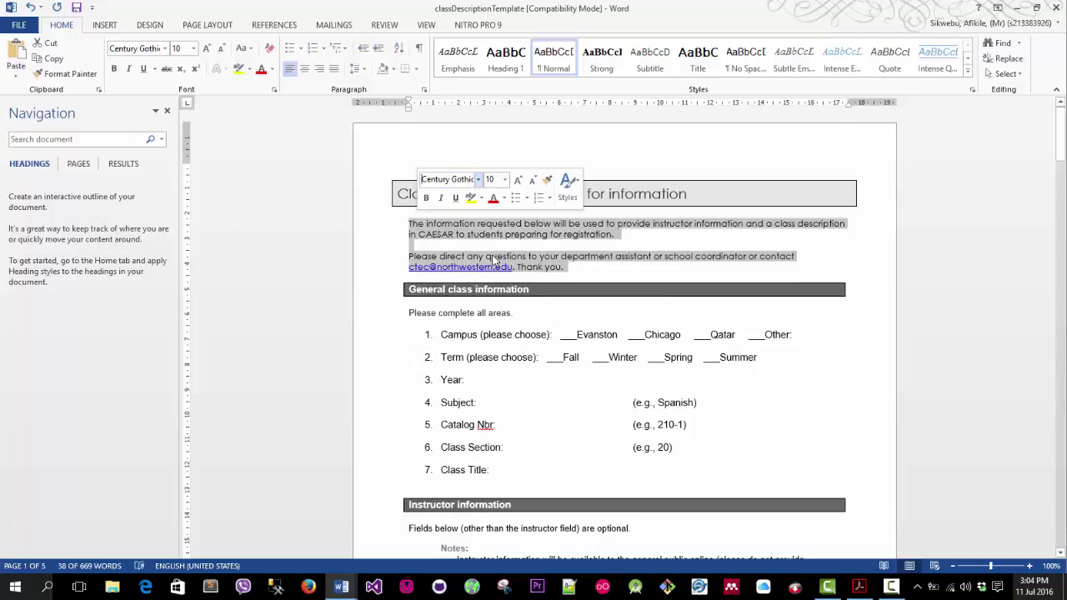
- Set the font size of the two introductory paragraphs below the title to 11
click(479, 179)
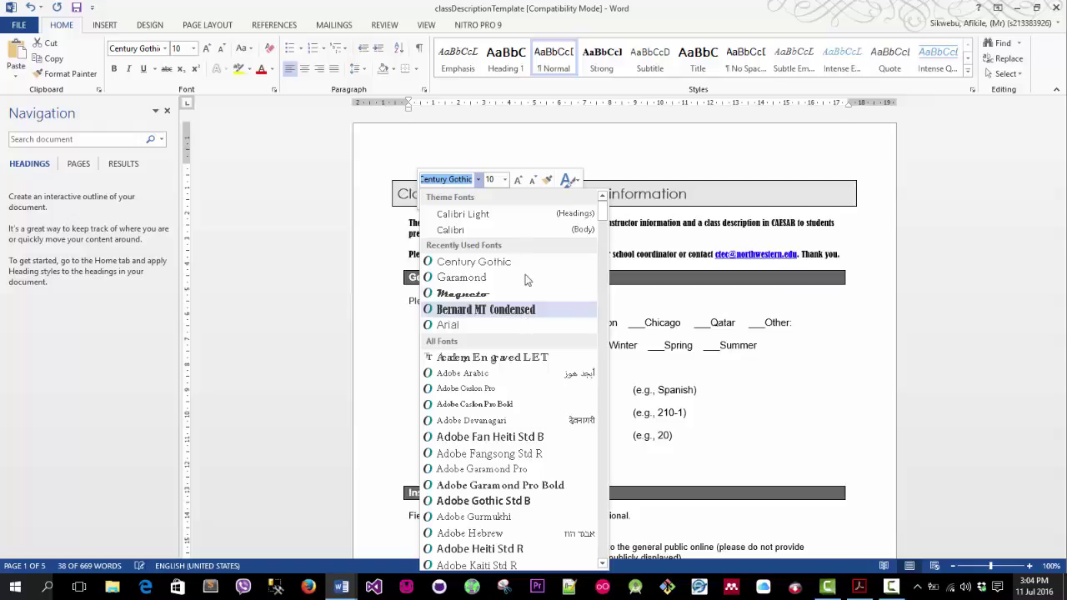
click(504, 179)
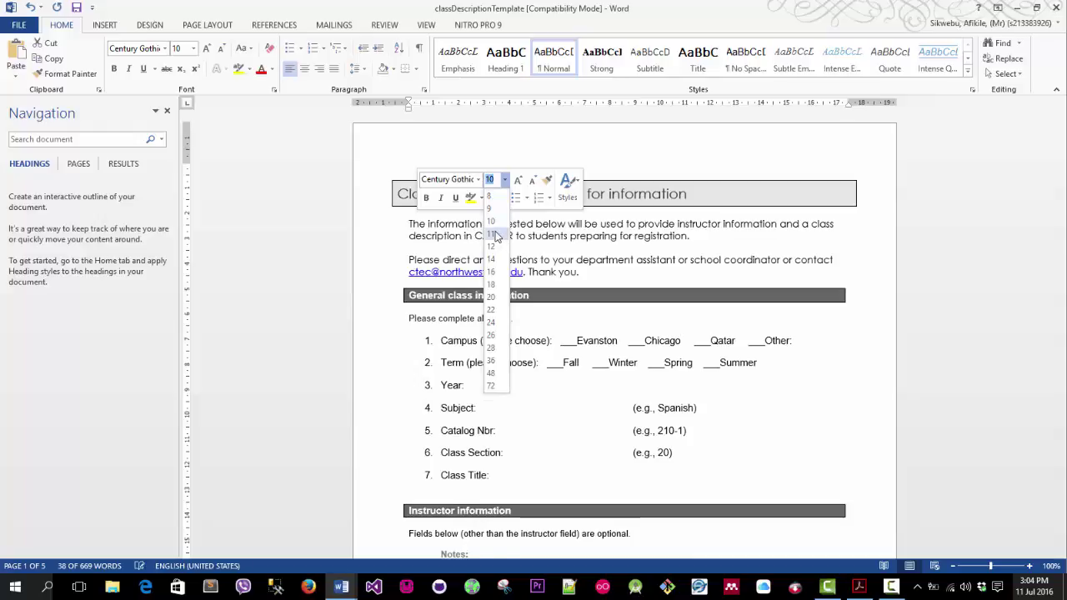
click(494, 234)
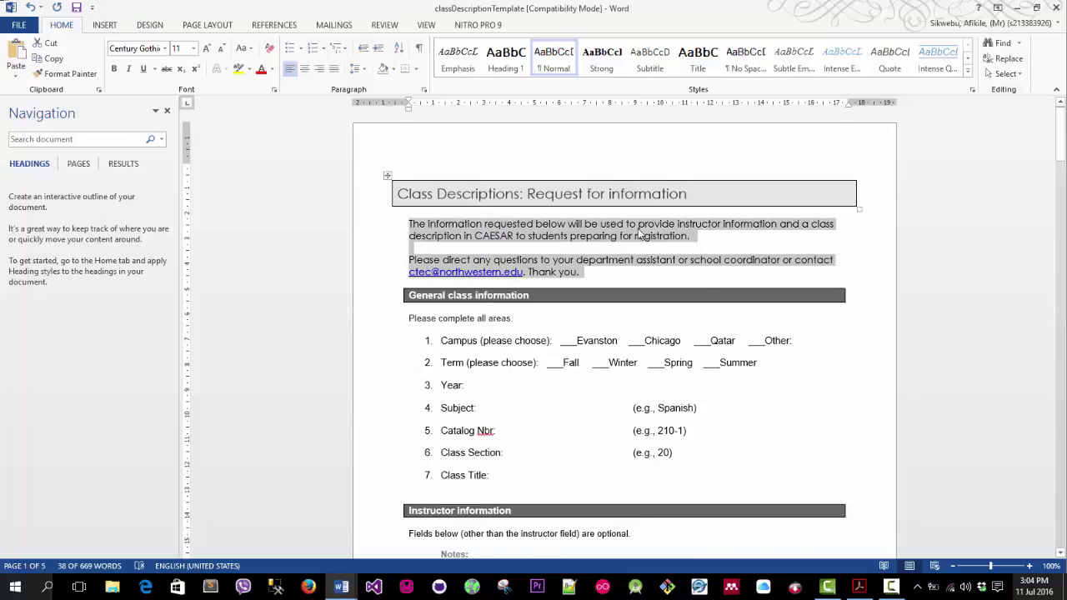
click(710, 247)
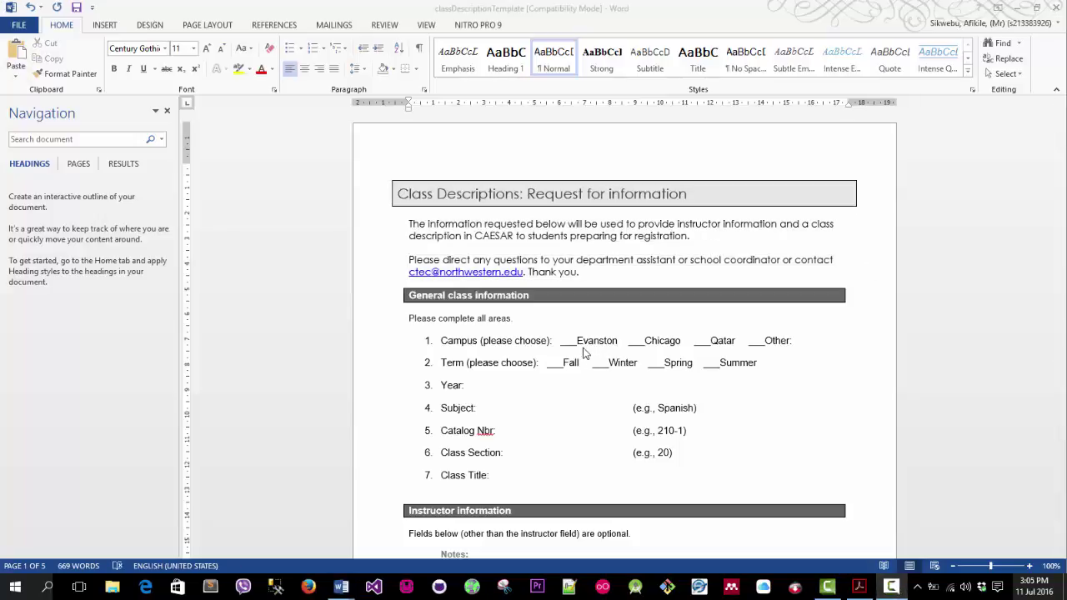
- Reselect the two introductory paragraphs, enlarge their text stepwise to size 16, and shrink it back to size 11
click(494, 250)
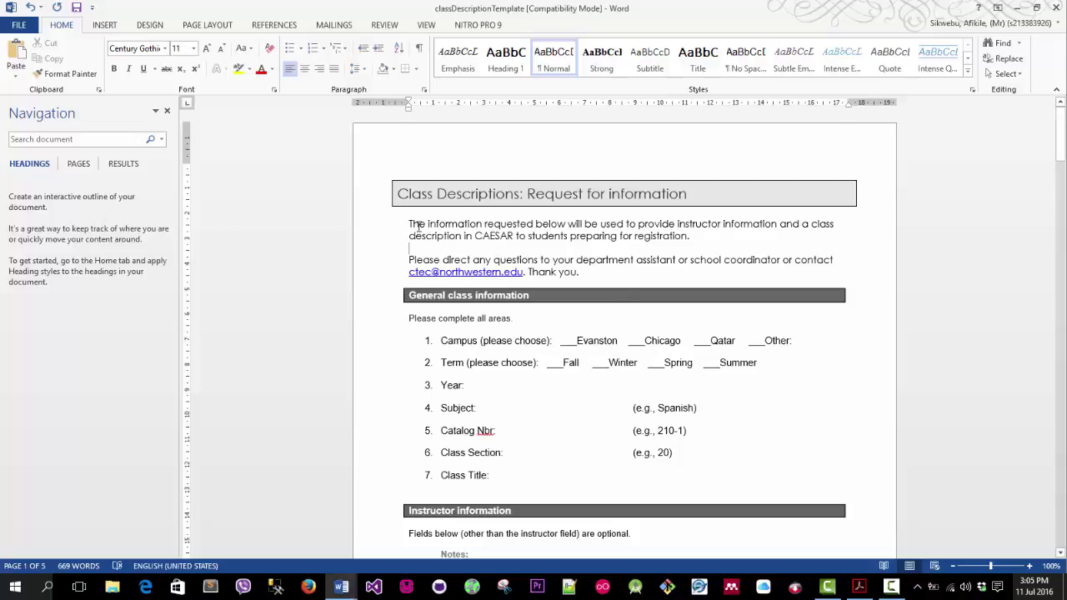
drag(408, 223, 584, 272)
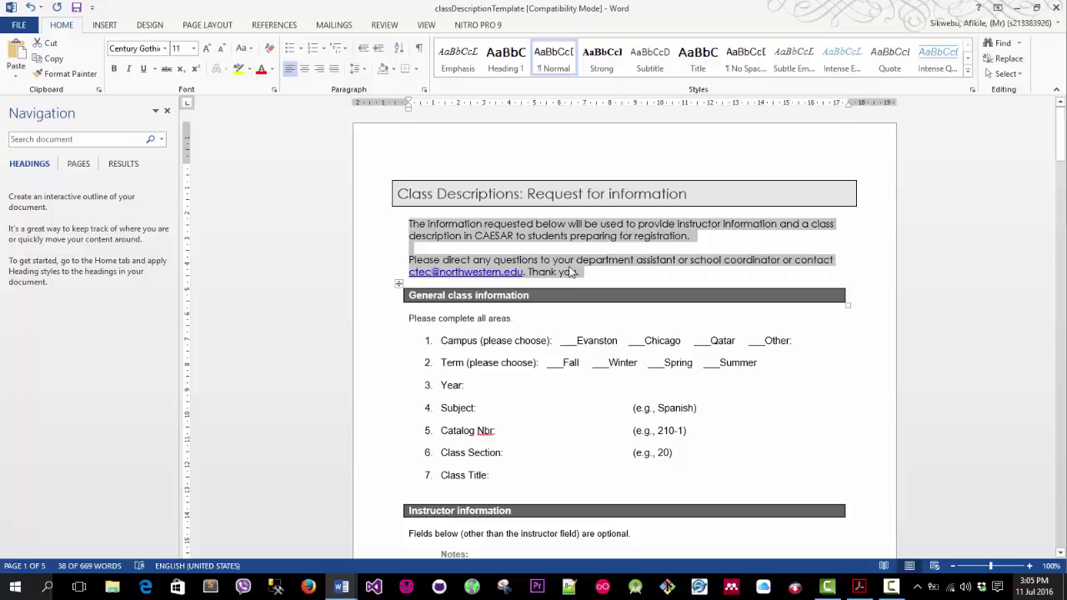
click(205, 50)
click(205, 50)
click(205, 50)
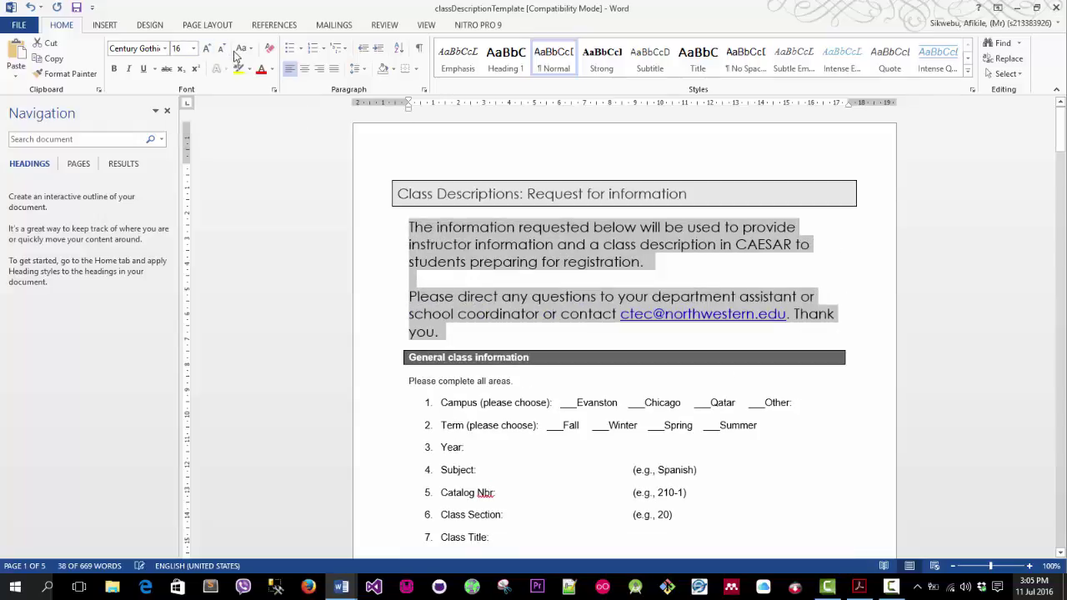
click(222, 48)
click(222, 49)
click(222, 49)
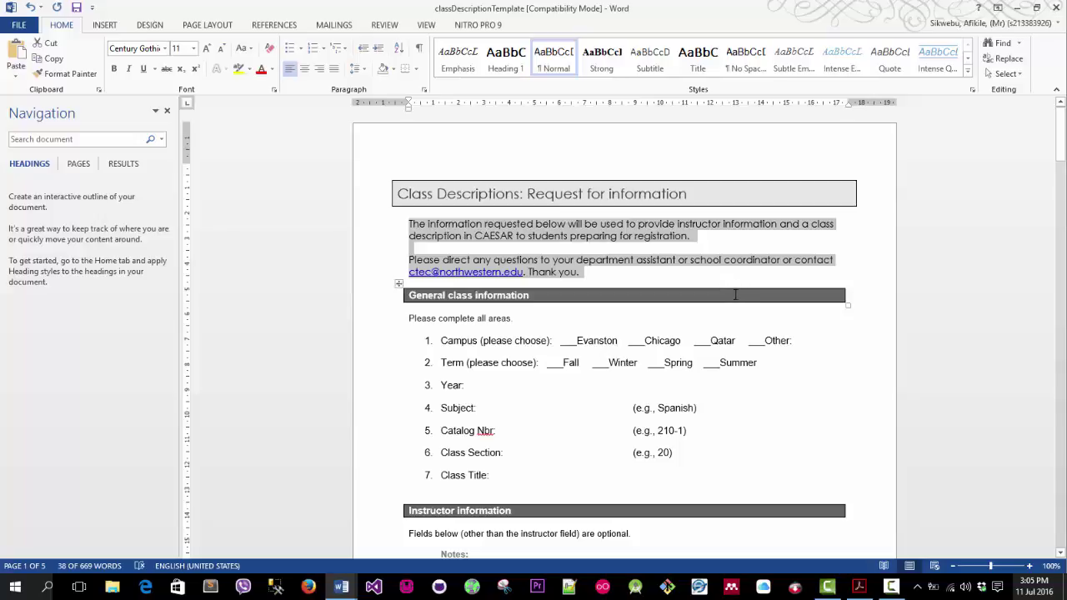
click(784, 252)
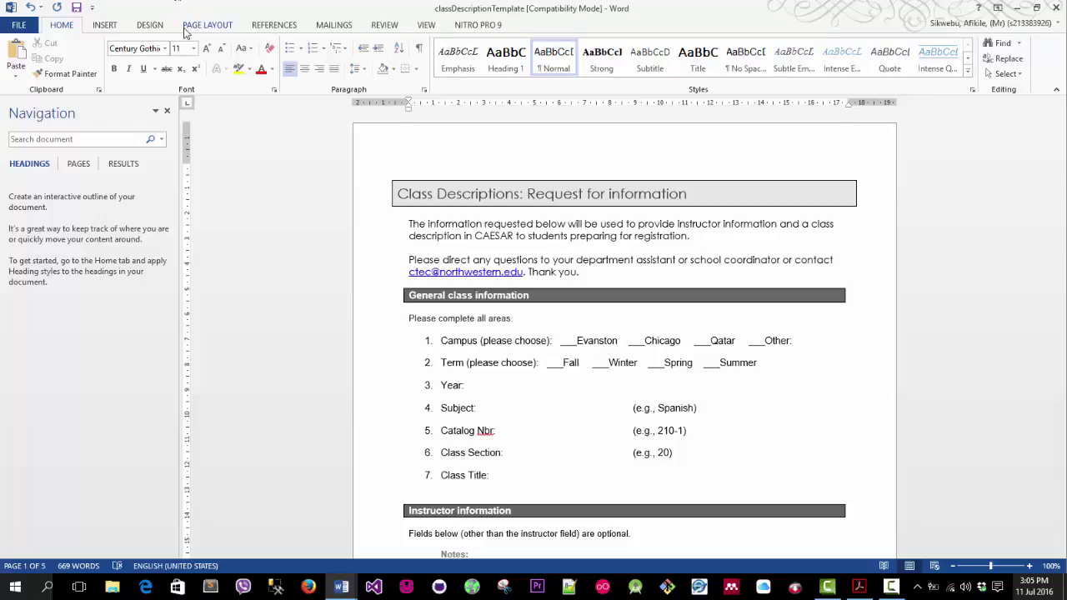
- Save the document, and save a copy of it on the Desktop under the file name "classes"
click(76, 7)
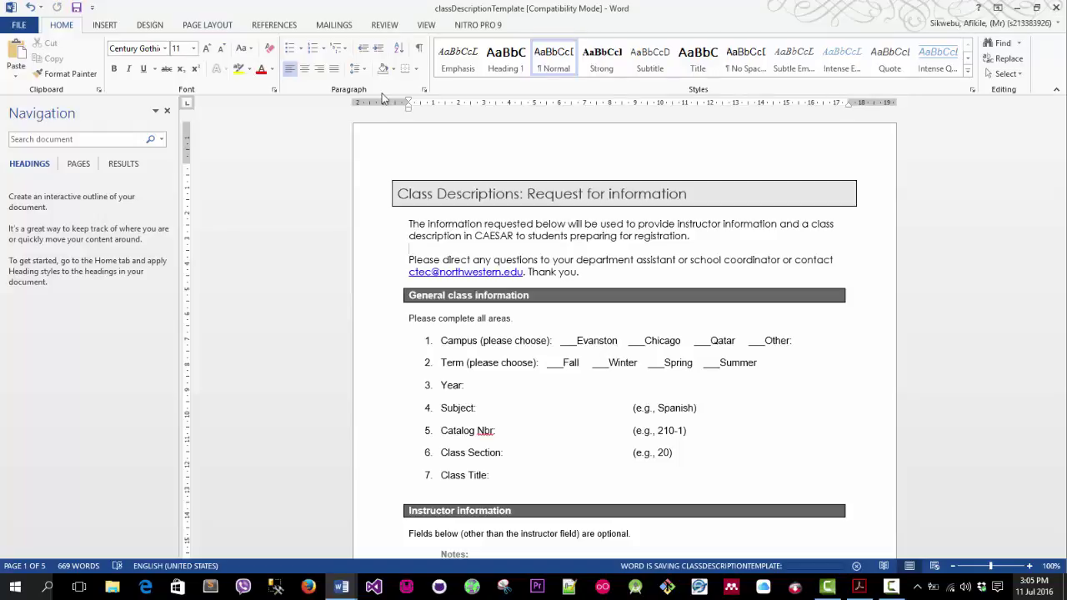
click(23, 27)
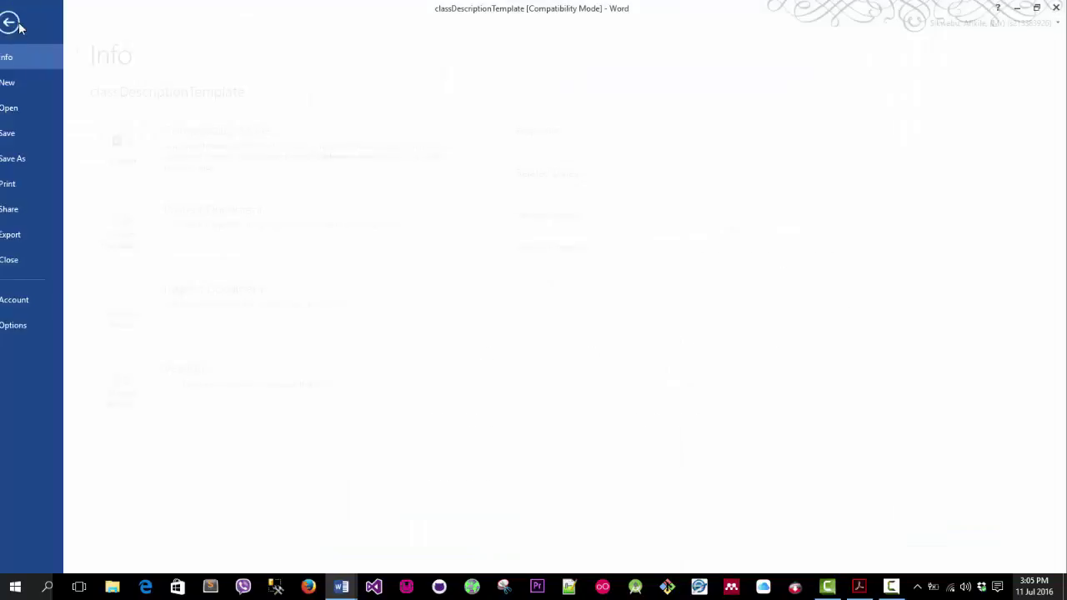
click(36, 161)
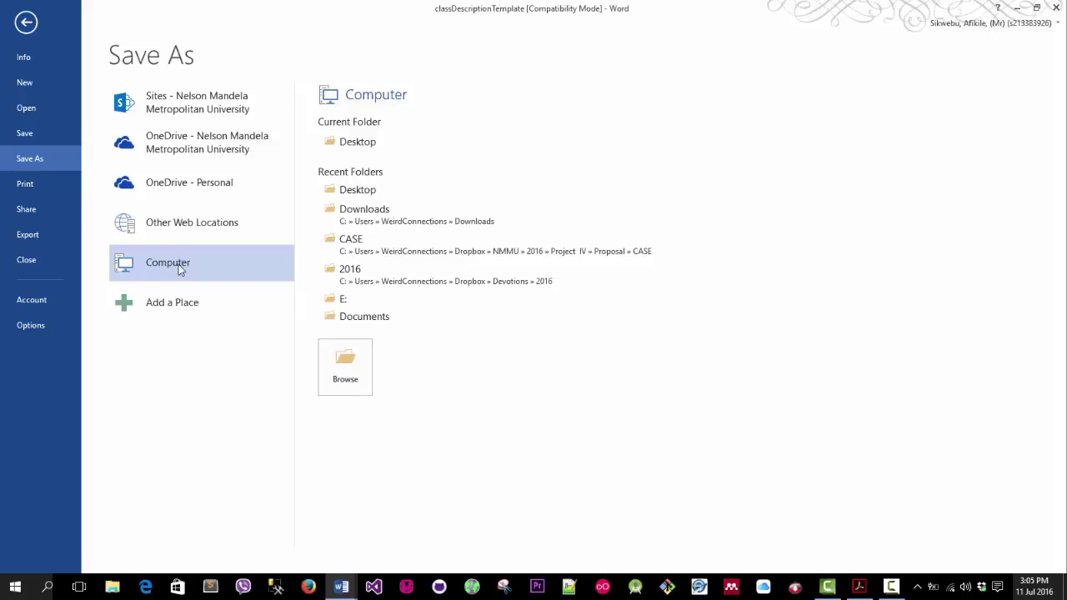
click(353, 359)
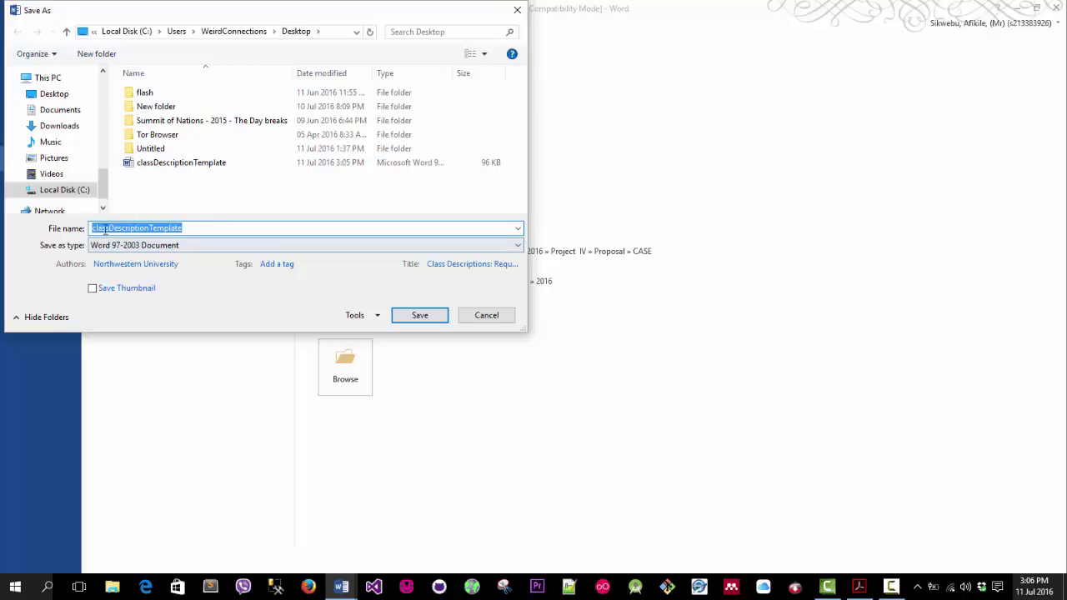
drag(108, 228, 345, 226)
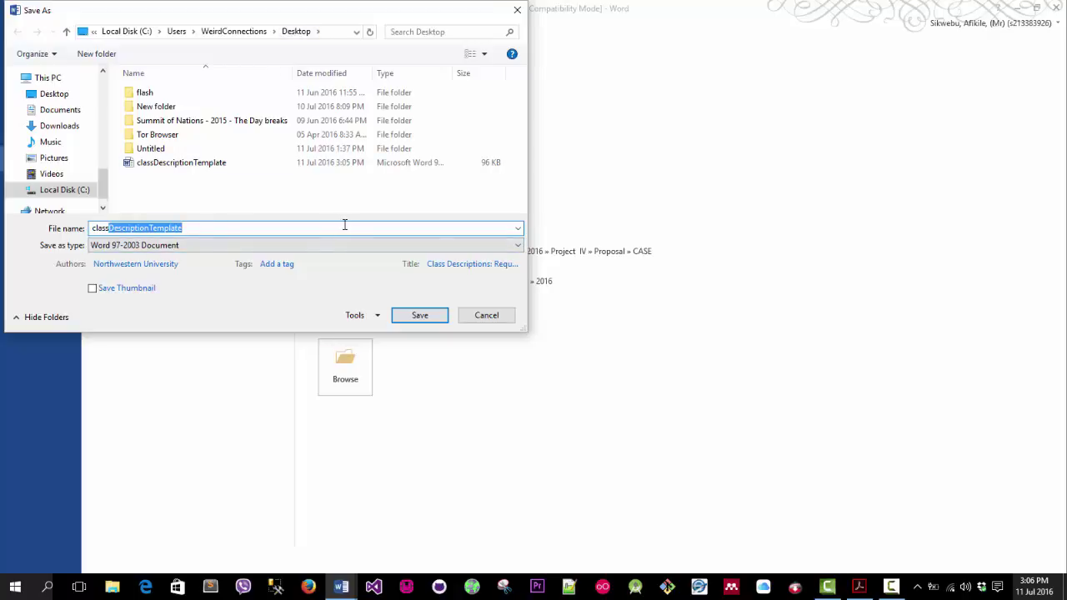
key(BackSpace)
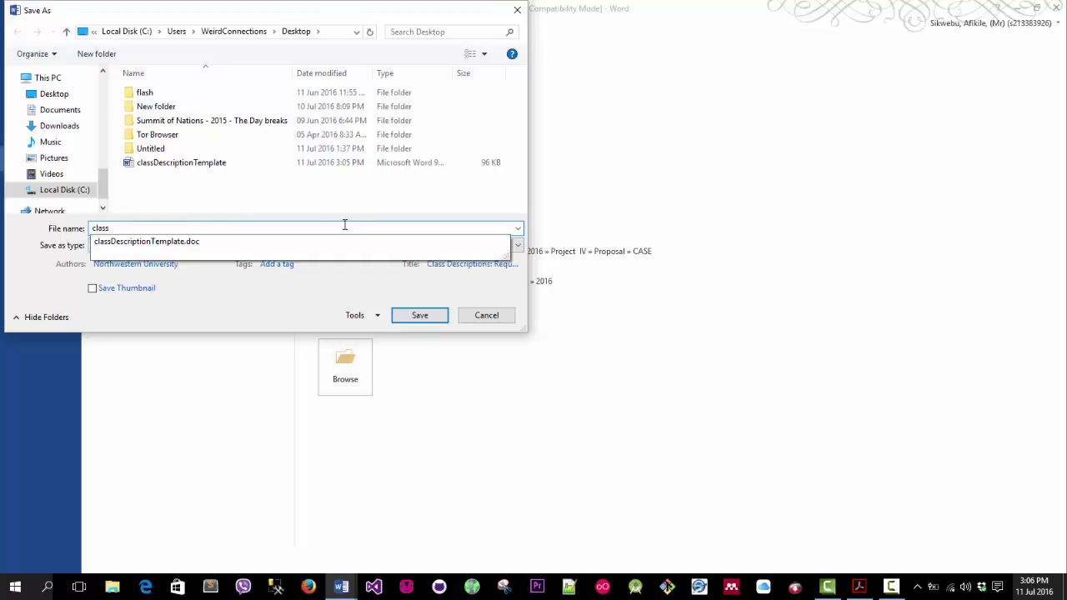
text(es)
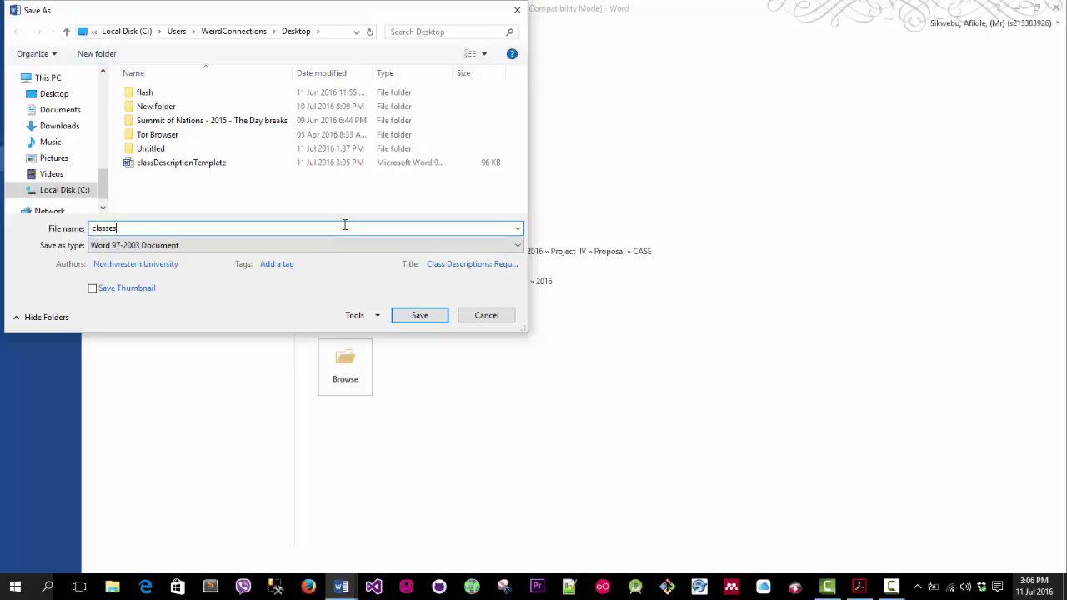
key(Return)
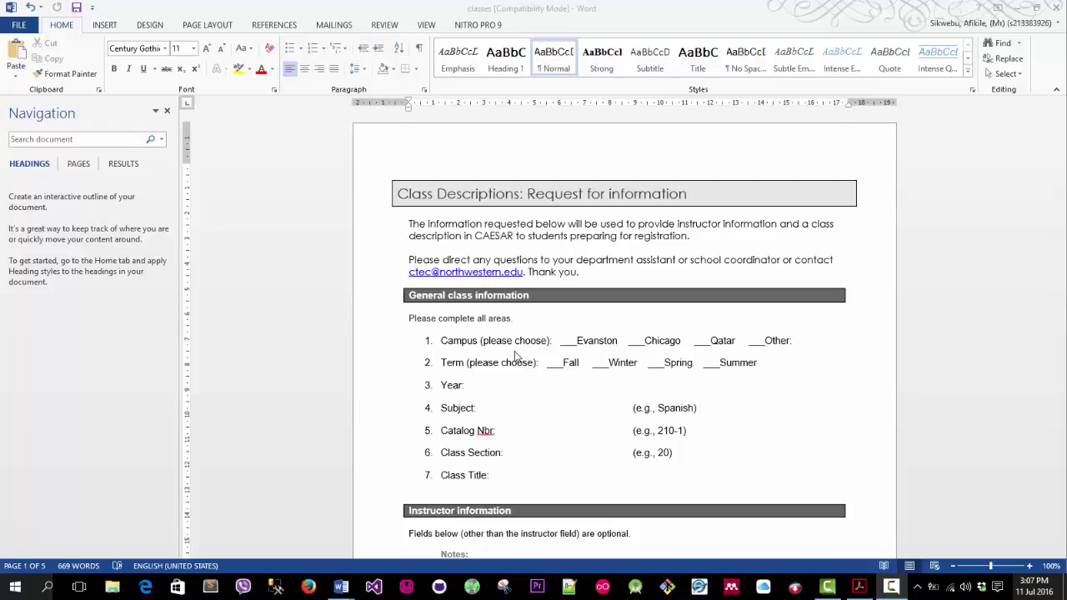
- Make the two introductory paragraphs between the title and "General class information" bold
click(460, 246)
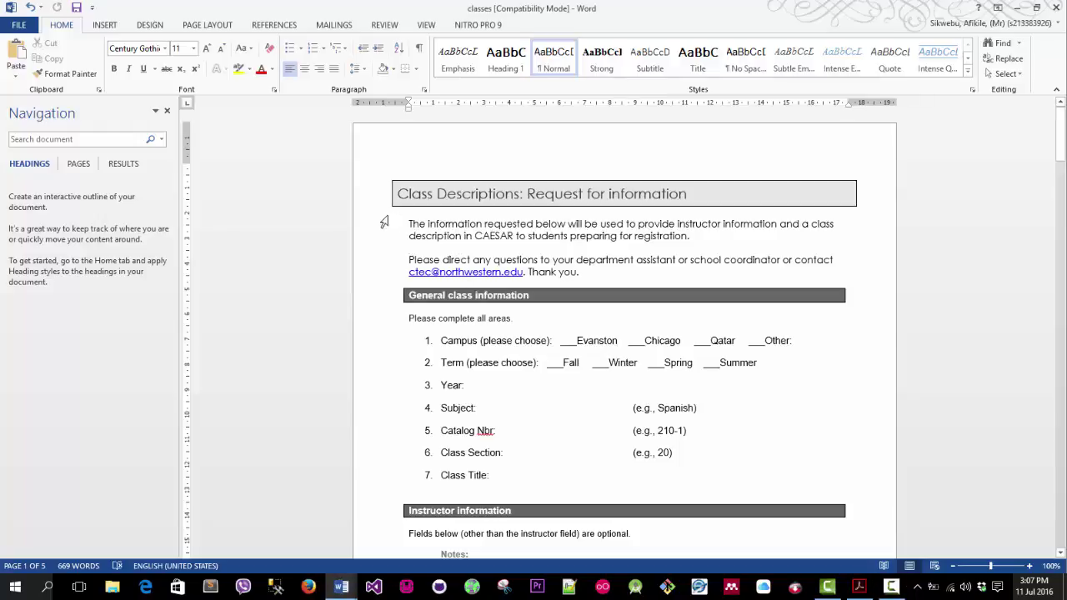
drag(408, 222, 598, 269)
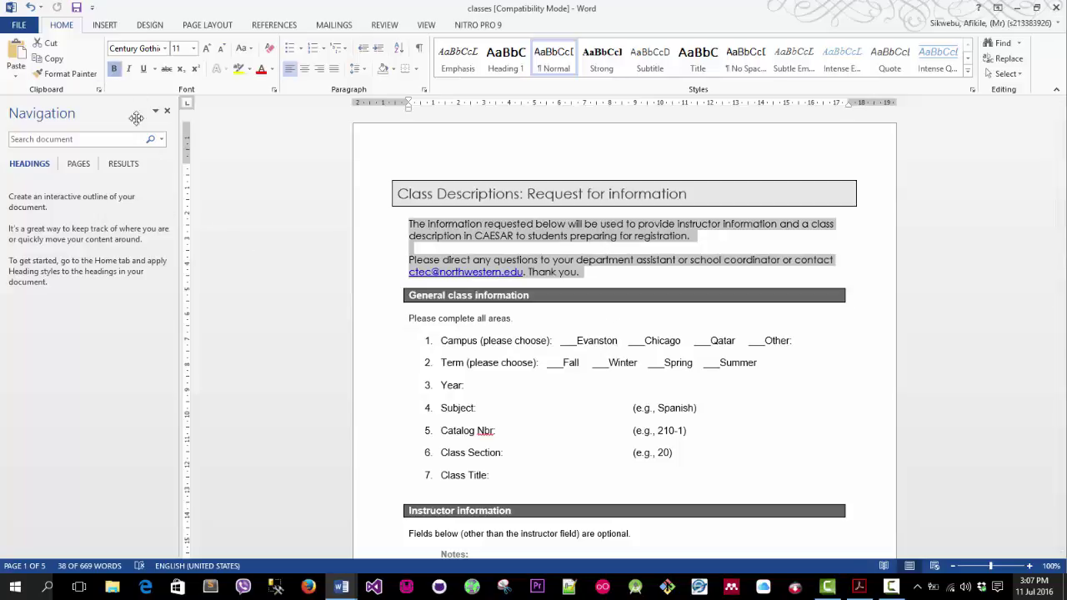
key(ctrl+b)
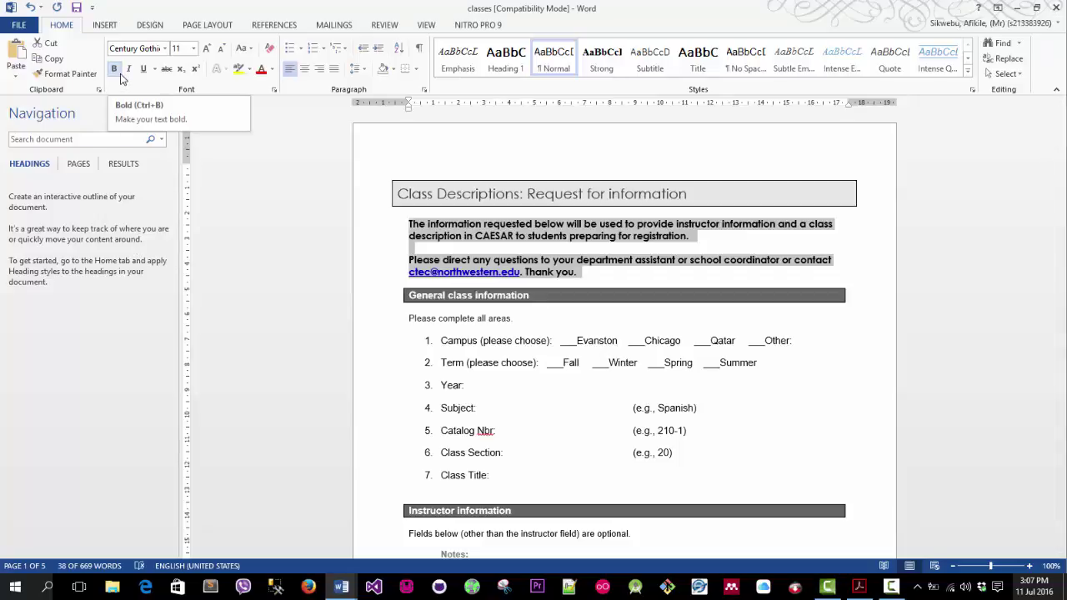
click(558, 390)
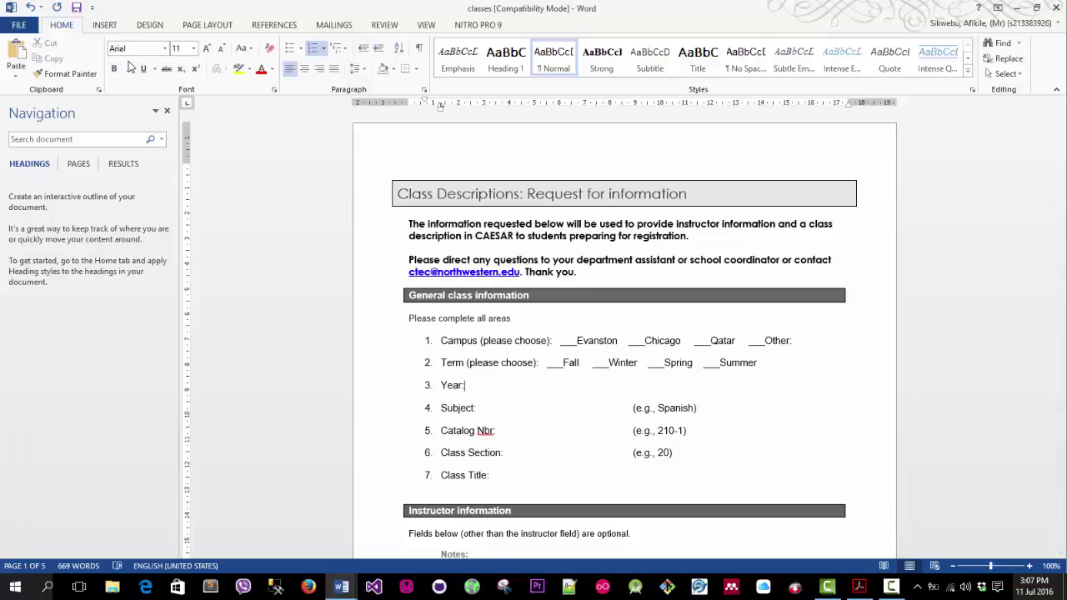
- Reselect both introductory paragraphs and make them italic, toggling the italic formatting off and on again
click(475, 236)
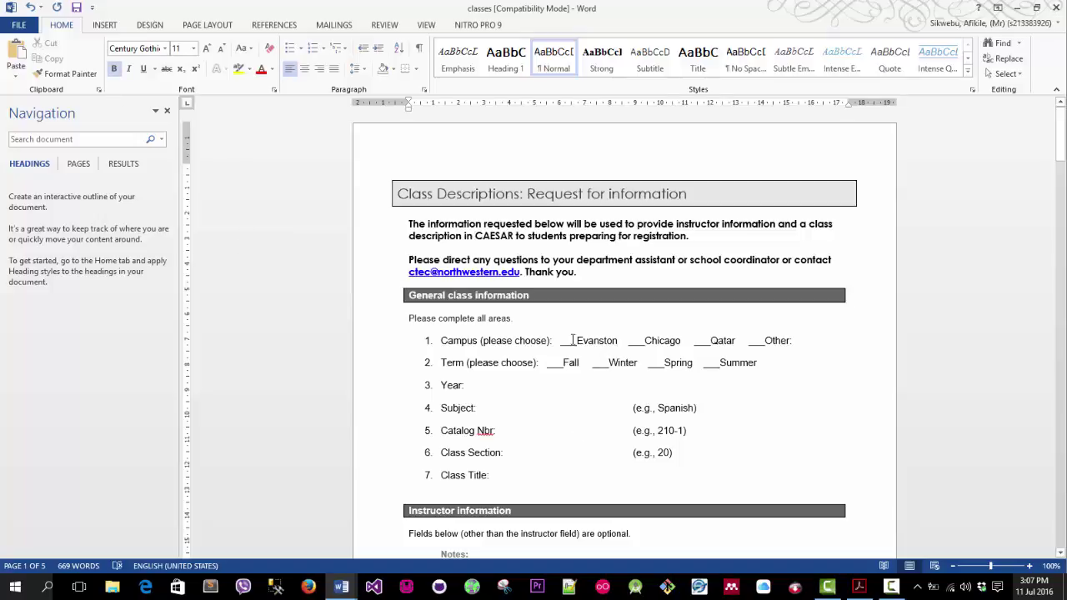
triple_click(595, 275)
mouse_move(465, 234)
mouse_down()
mouse_move(417, 219)
mouse_move(451, 233)
mouse_up()
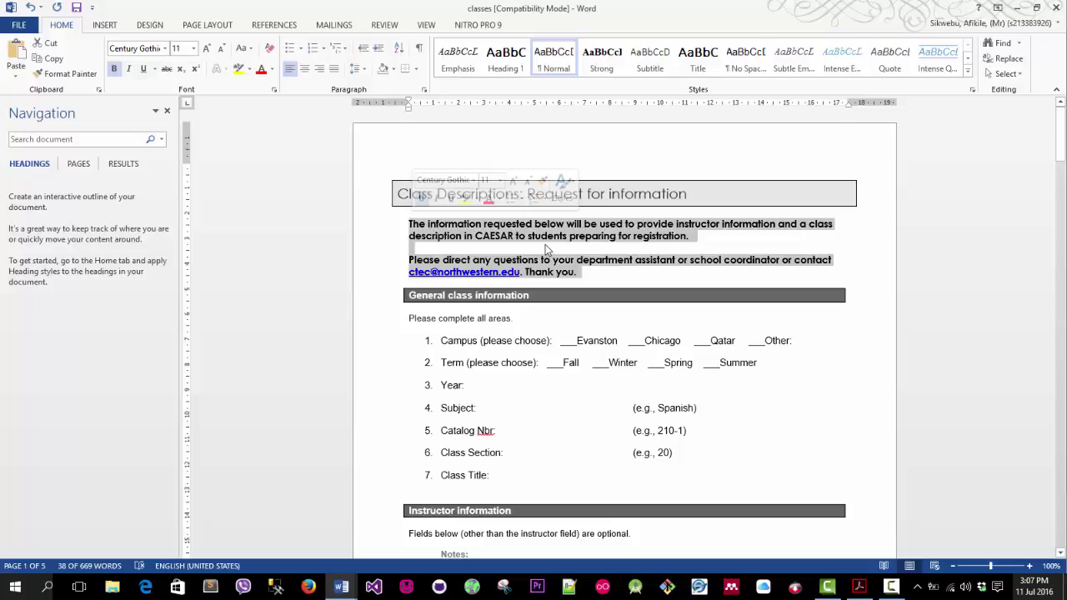
click(129, 70)
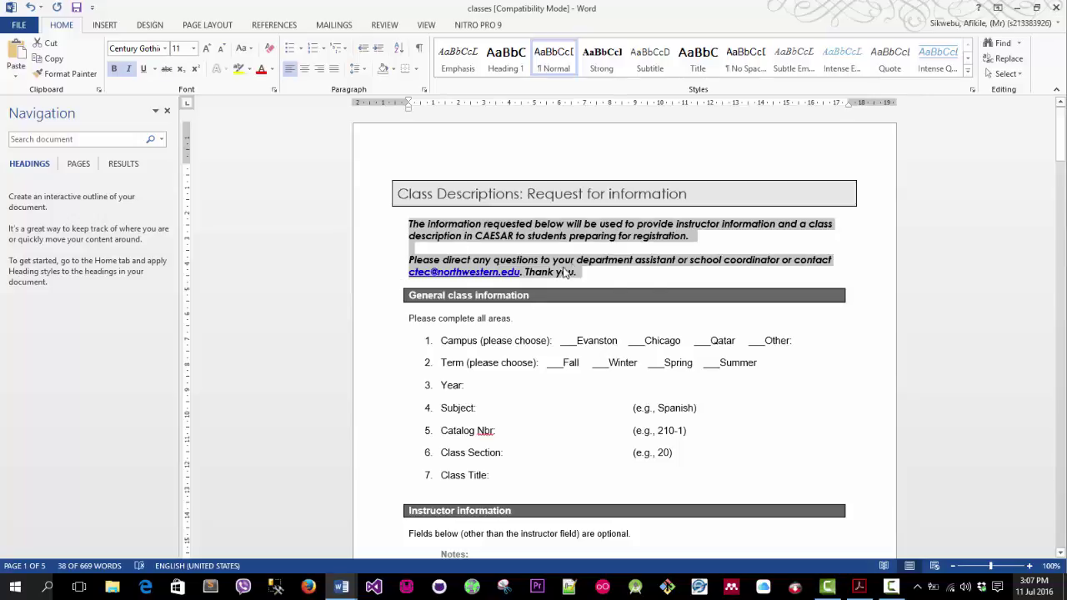
click(129, 70)
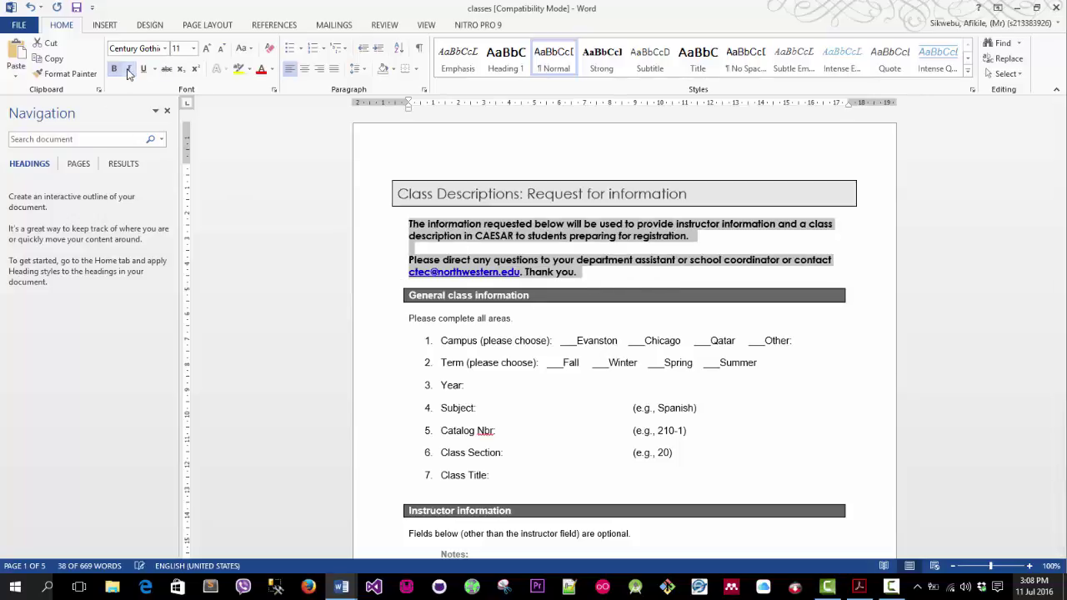
click(129, 70)
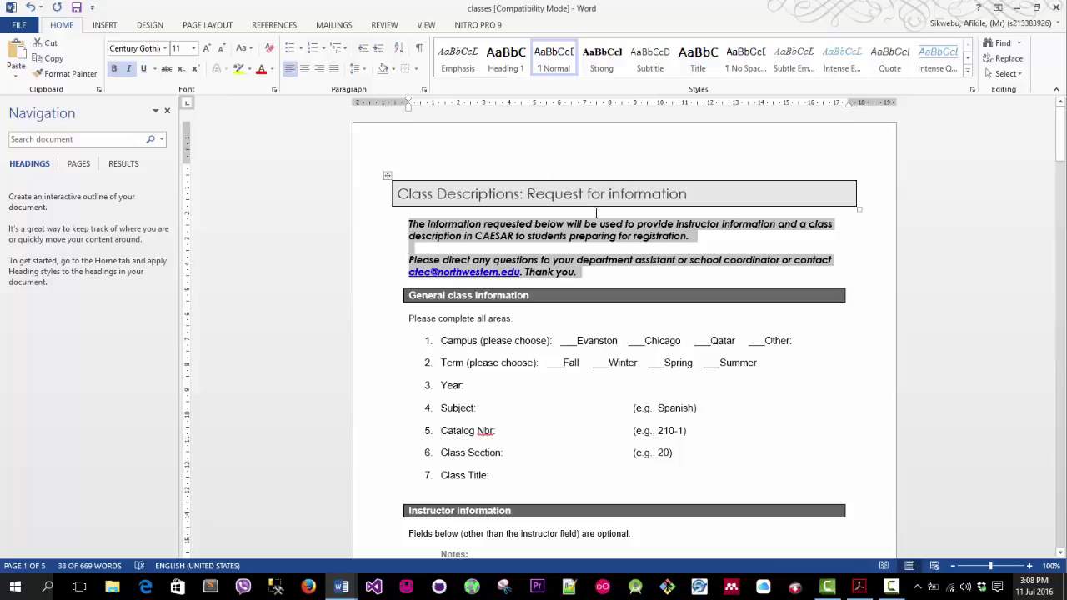
click(701, 193)
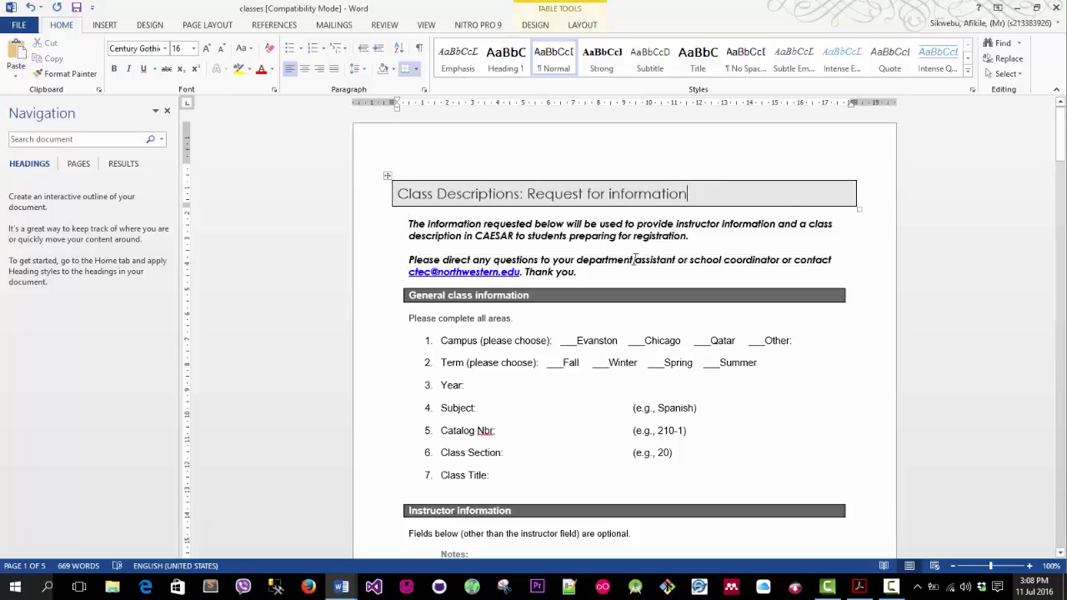
- Underline the phrase "assistant or school coordinator" in the second introductory paragraph with a dashed line
mouse_move(635, 260)
mouse_down()
mouse_move(786, 260)
mouse_move(637, 262)
mouse_up()
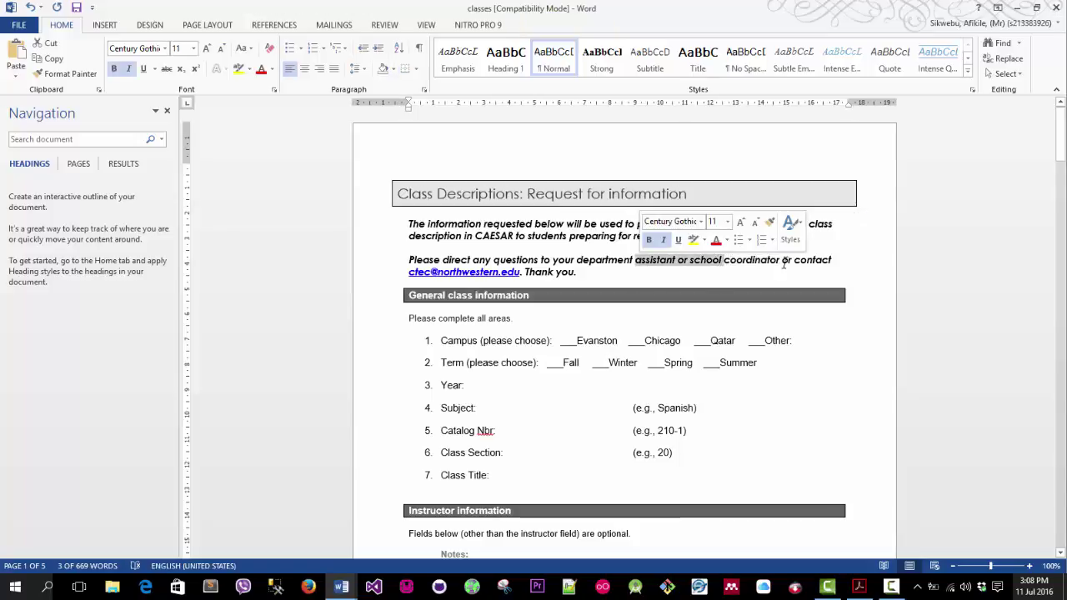
drag(781, 261, 662, 263)
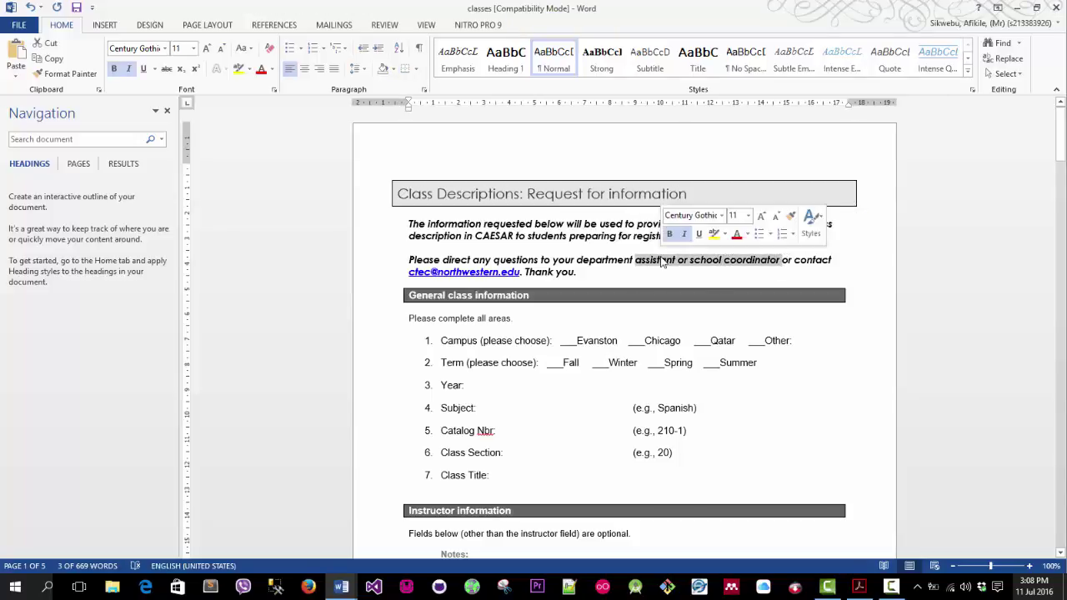
click(145, 69)
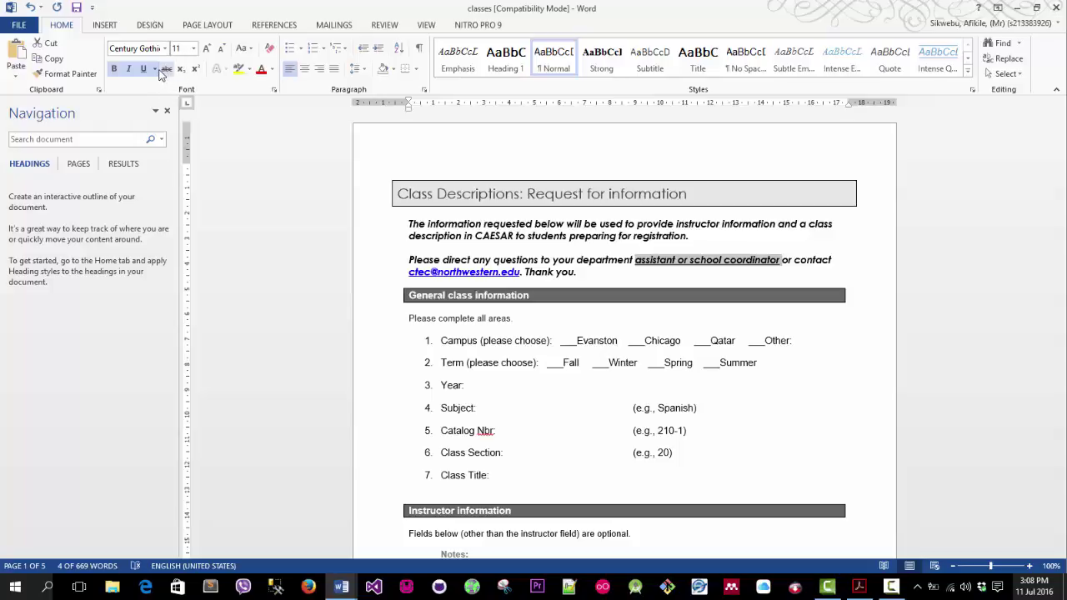
click(155, 70)
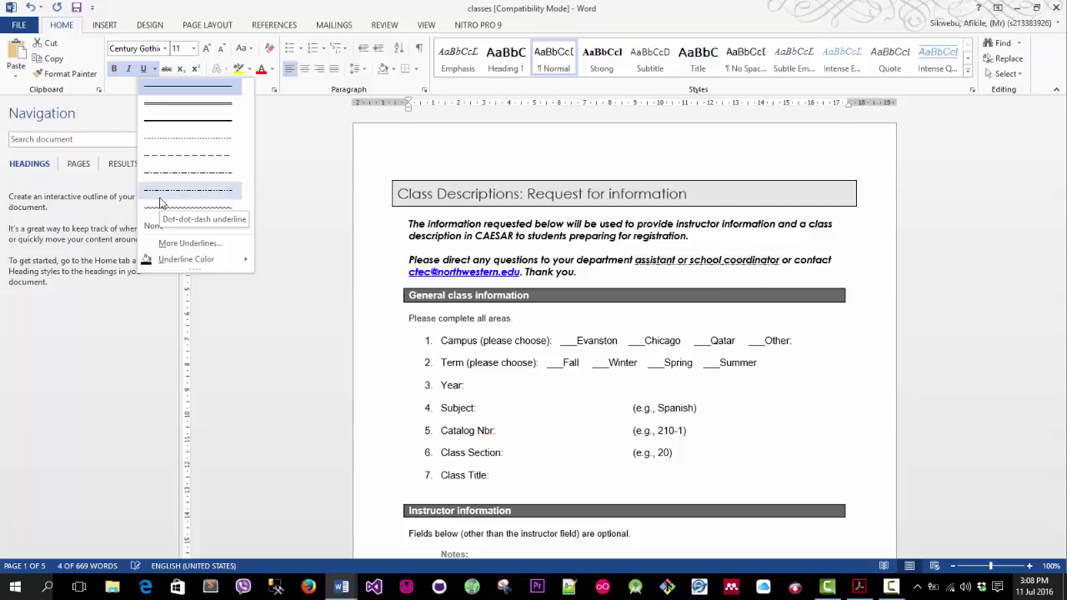
click(179, 161)
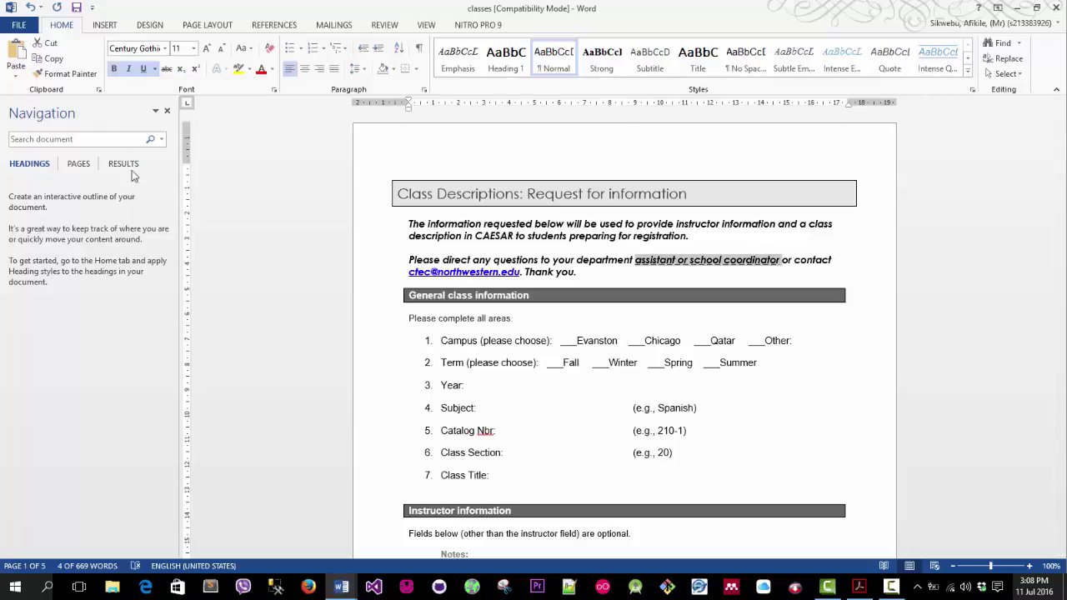
- Change the underline style of "assistant or school coordinator" to a wavy line
click(154, 69)
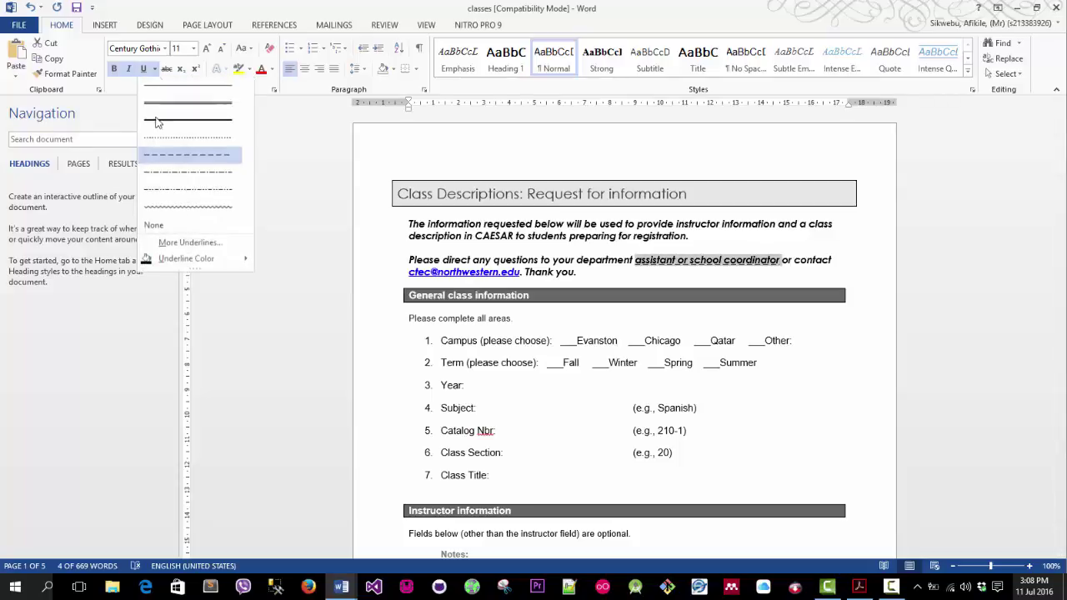
click(161, 207)
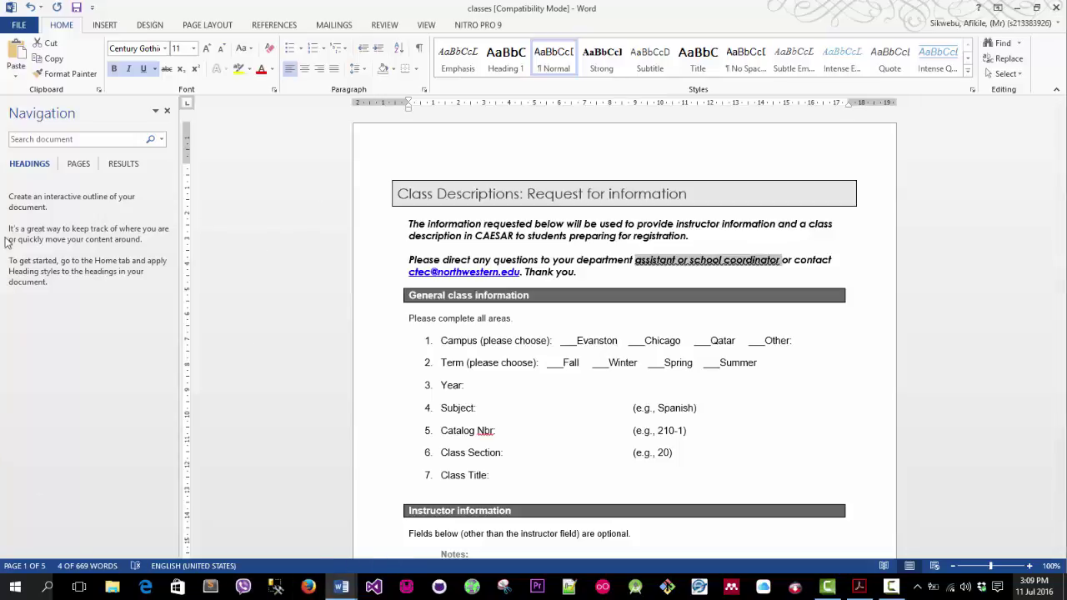
click(447, 271)
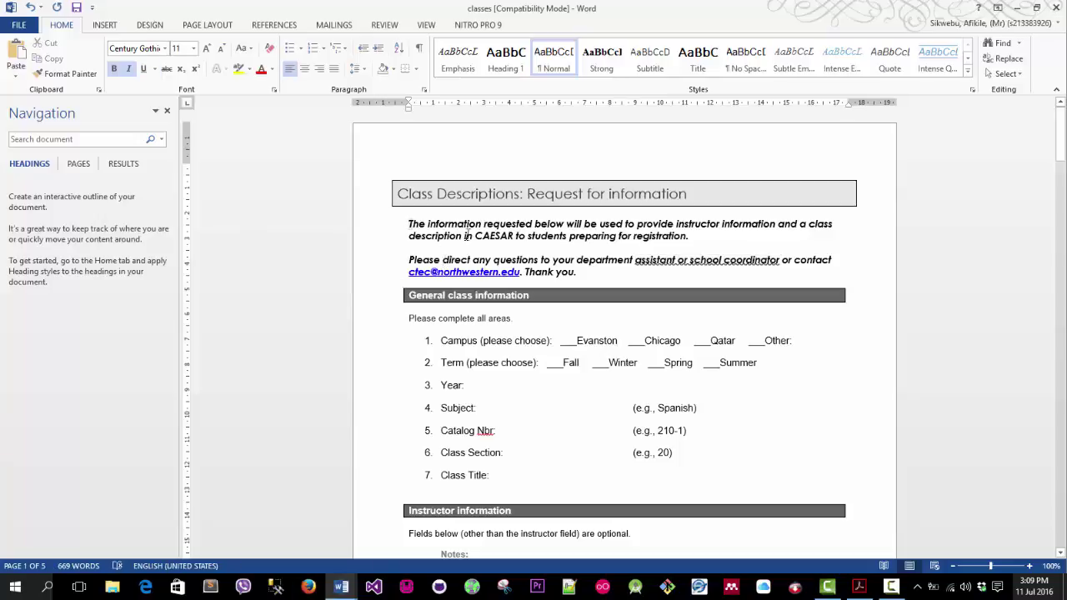
- Remove the italic and bold formatting from both introductory paragraphs between the title and "General class information"
drag(468, 236, 603, 269)
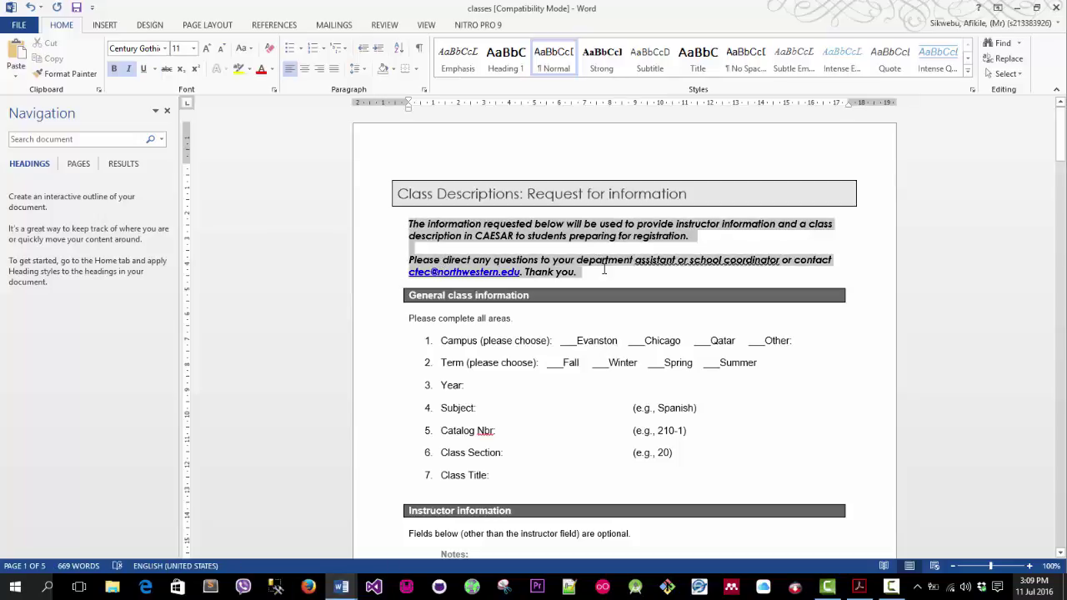
click(129, 69)
click(114, 68)
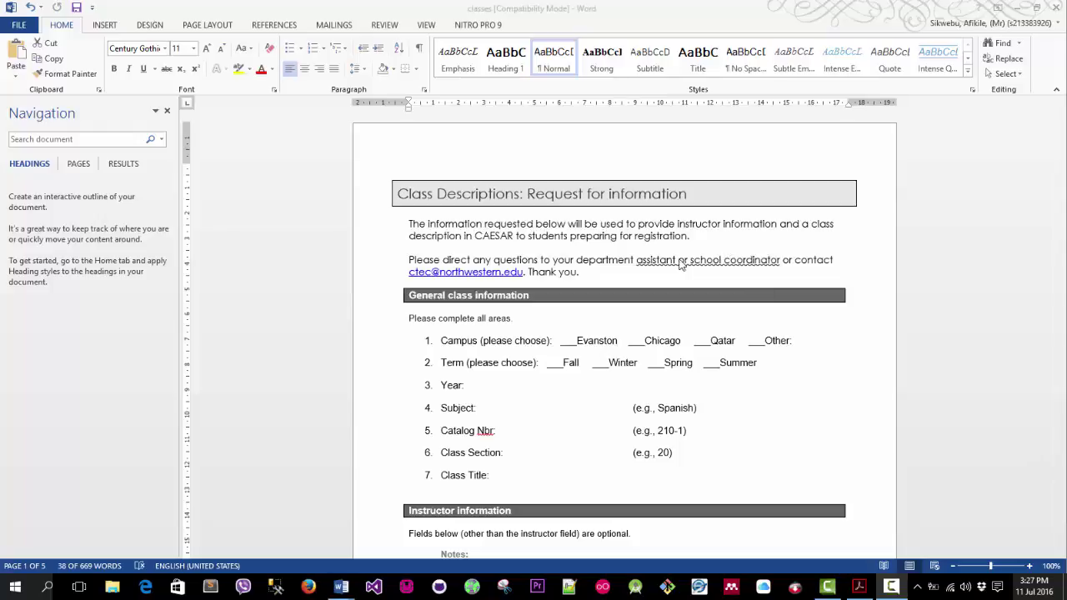
- Examine the underline colour, underline style and font colour choices in the Font settings for the introductory paragraphs
click(274, 93)
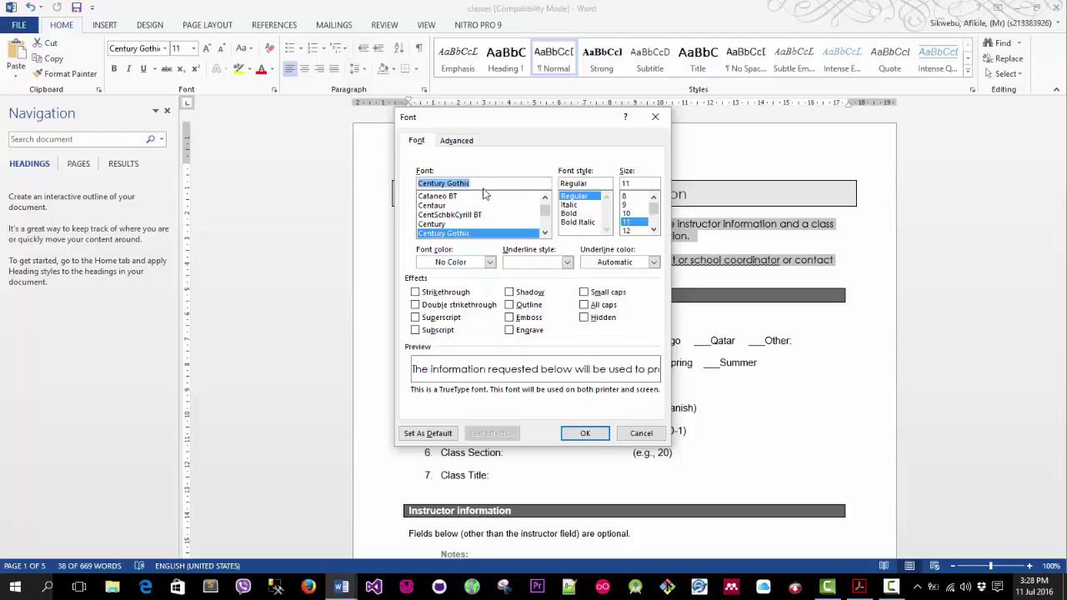
click(655, 263)
click(654, 263)
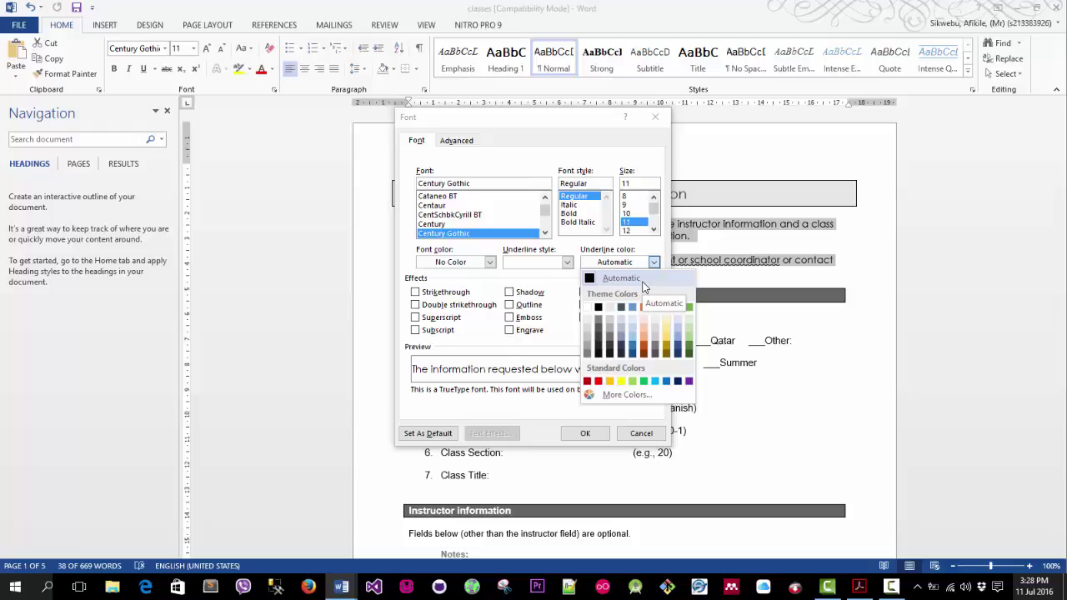
click(567, 263)
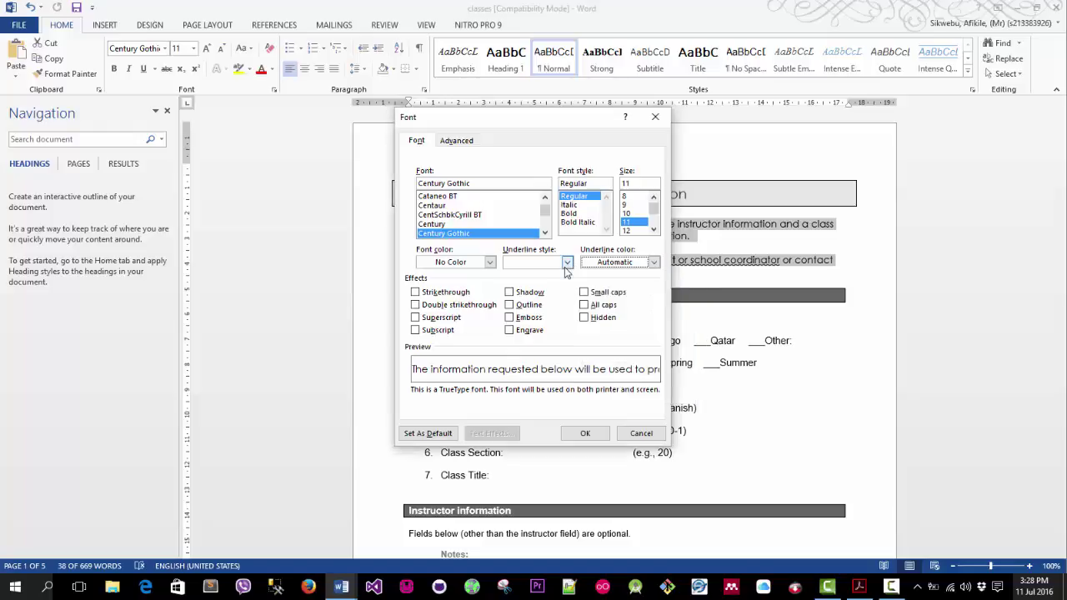
click(567, 263)
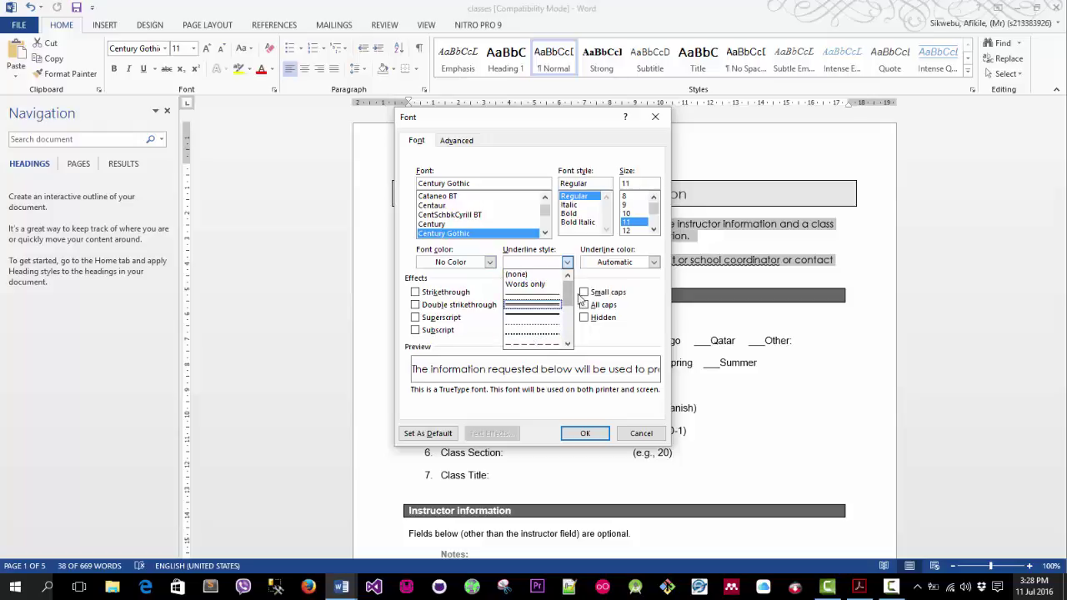
scroll(563, 301, down, 3)
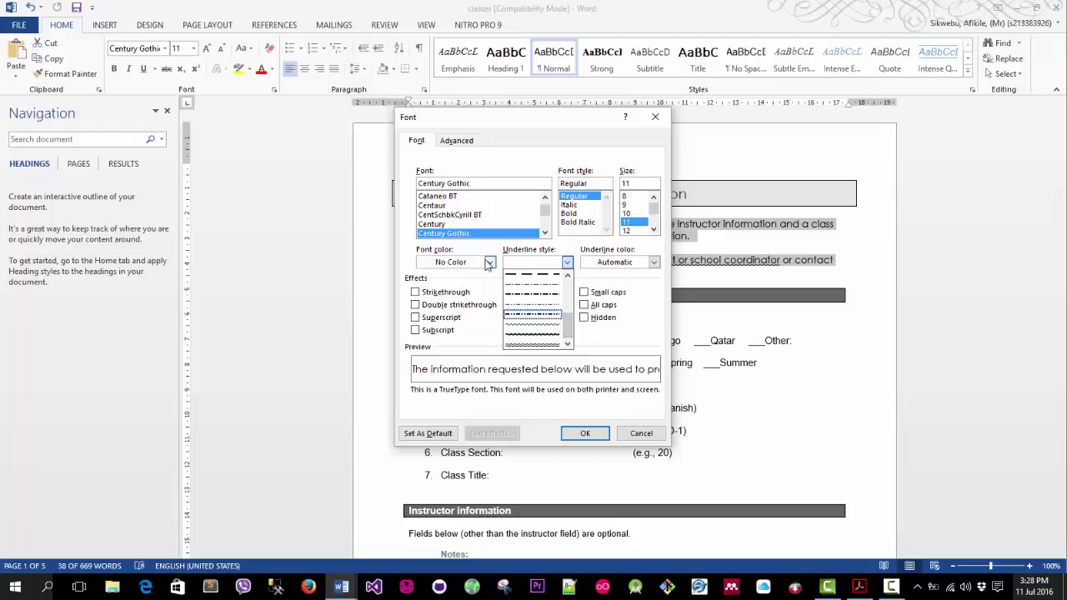
click(488, 263)
click(488, 262)
click(492, 263)
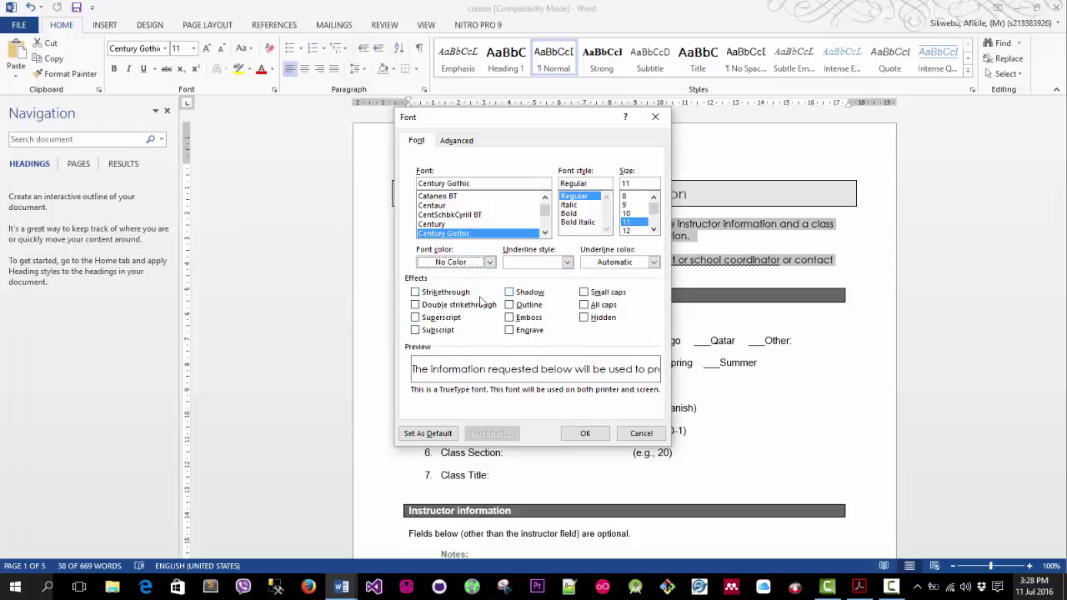
- Preview the strikethrough, superscript, double strikethrough and all caps effects on the introductory paragraphs and discard the font changes
click(442, 293)
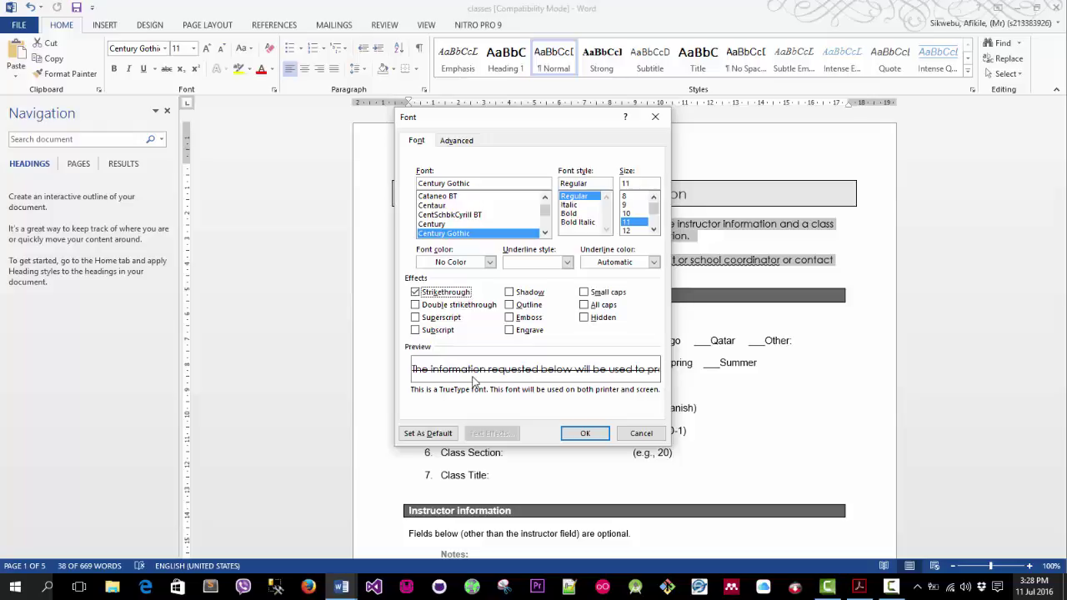
click(416, 319)
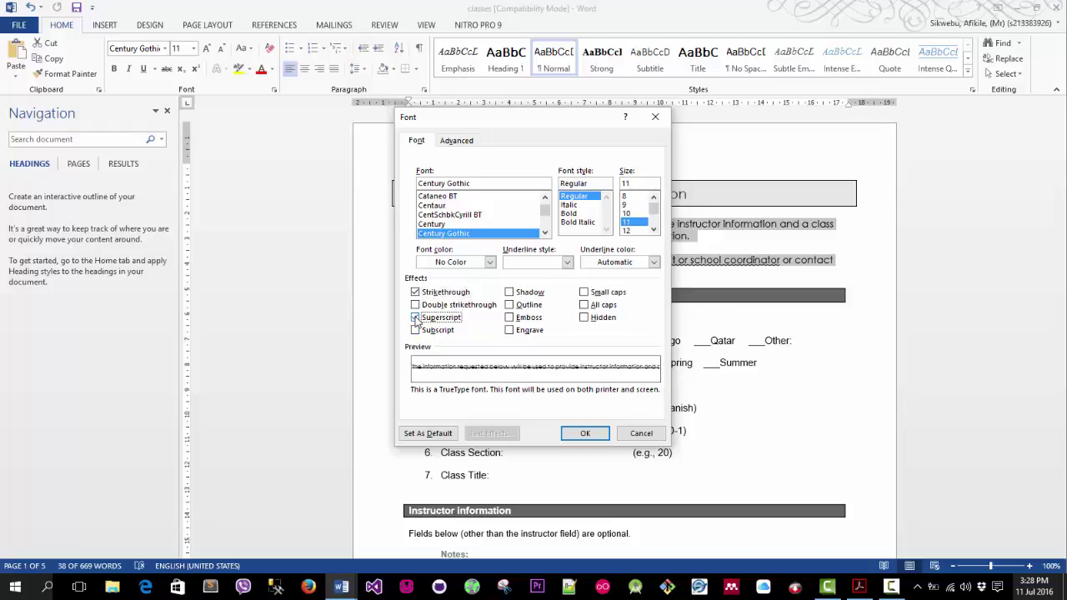
click(416, 318)
click(416, 305)
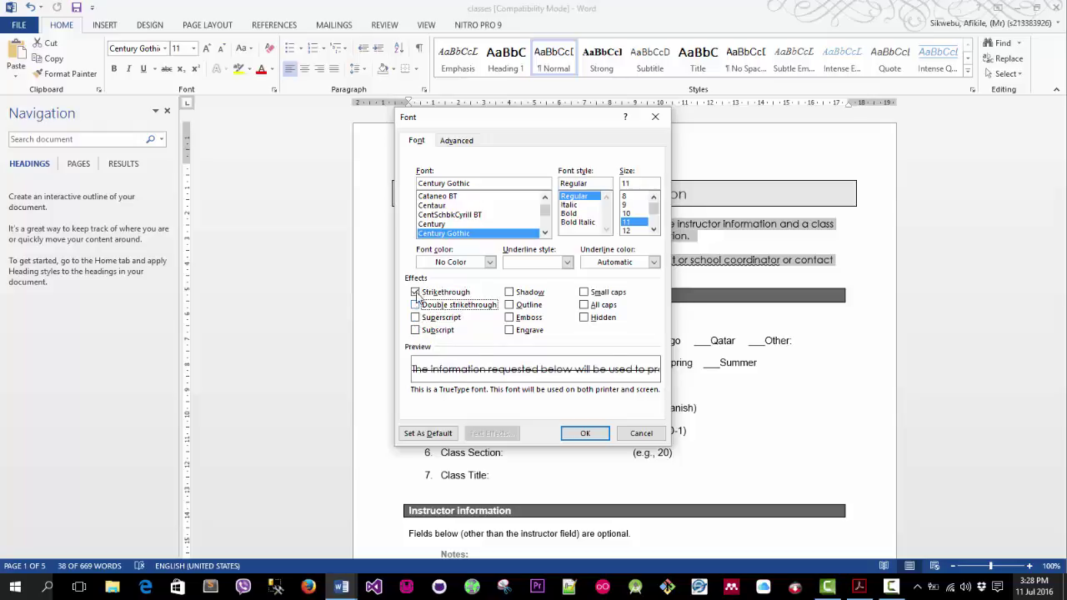
click(416, 305)
click(416, 307)
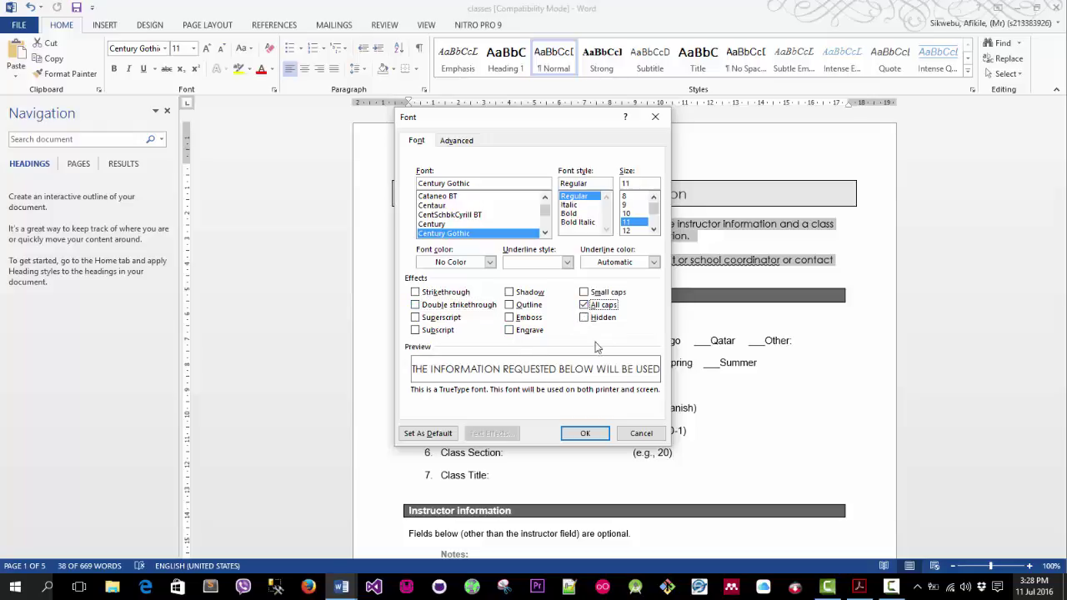
click(584, 305)
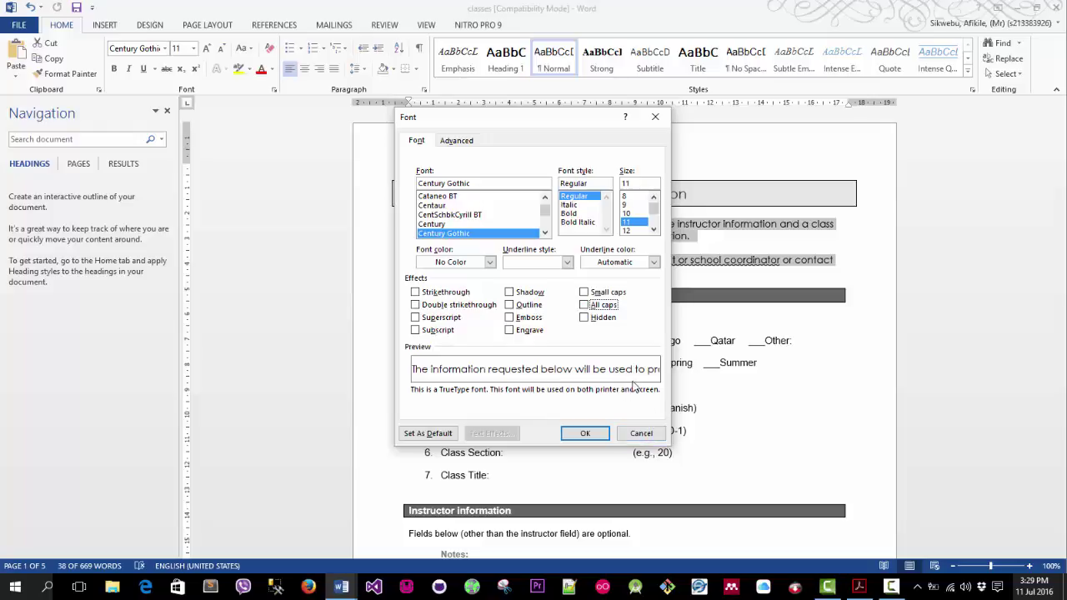
click(640, 433)
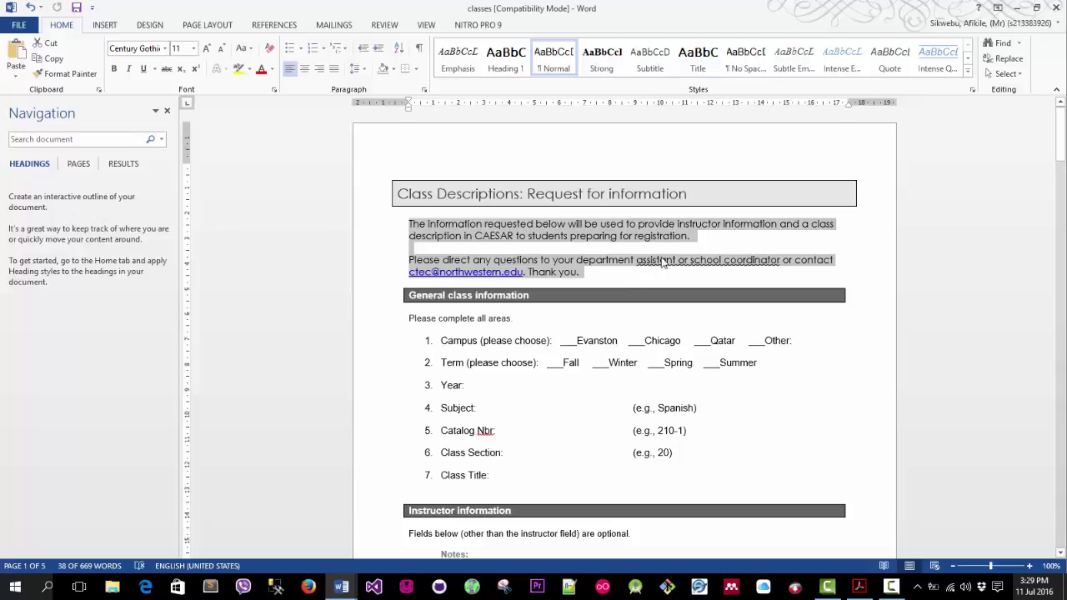
- Apply the All caps font effect to both introductory paragraphs
click(274, 91)
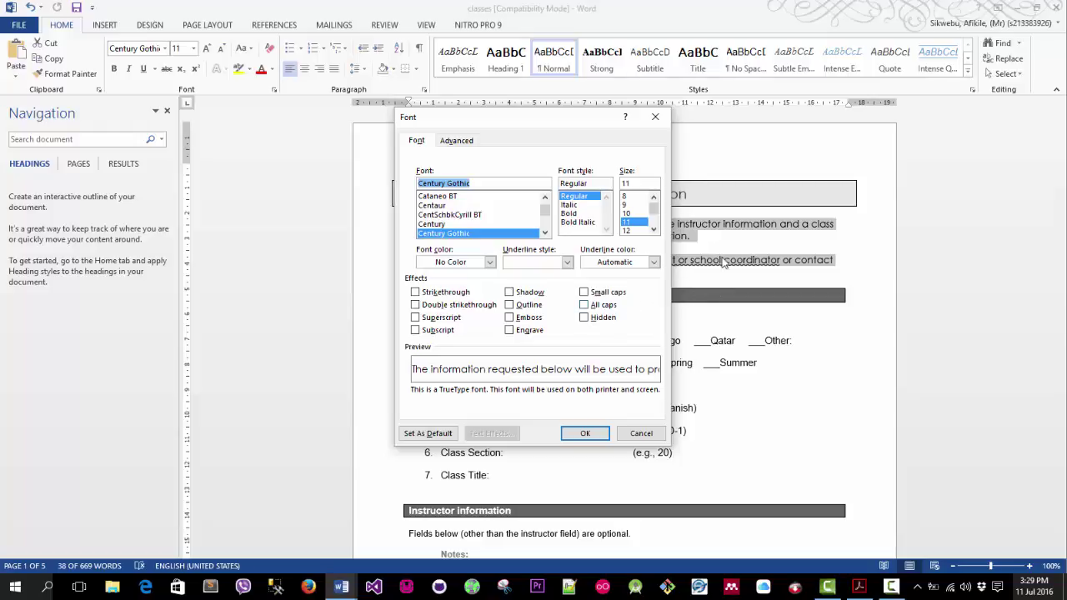
click(585, 305)
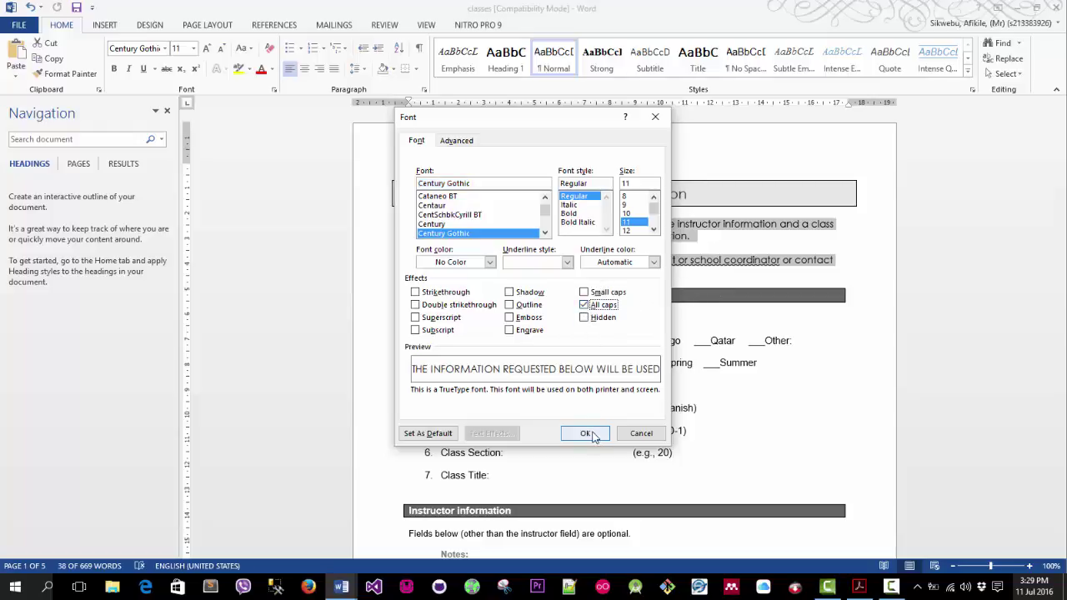
click(593, 435)
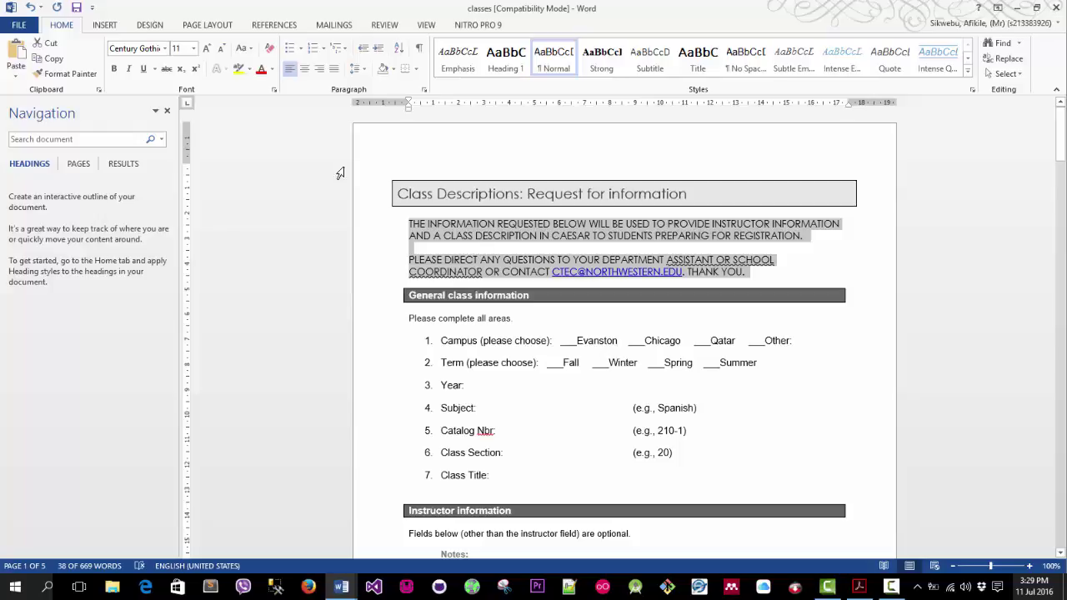
- Set the introductory paragraphs' underline colour to orange and their font colour to gold from the theme colours
click(274, 91)
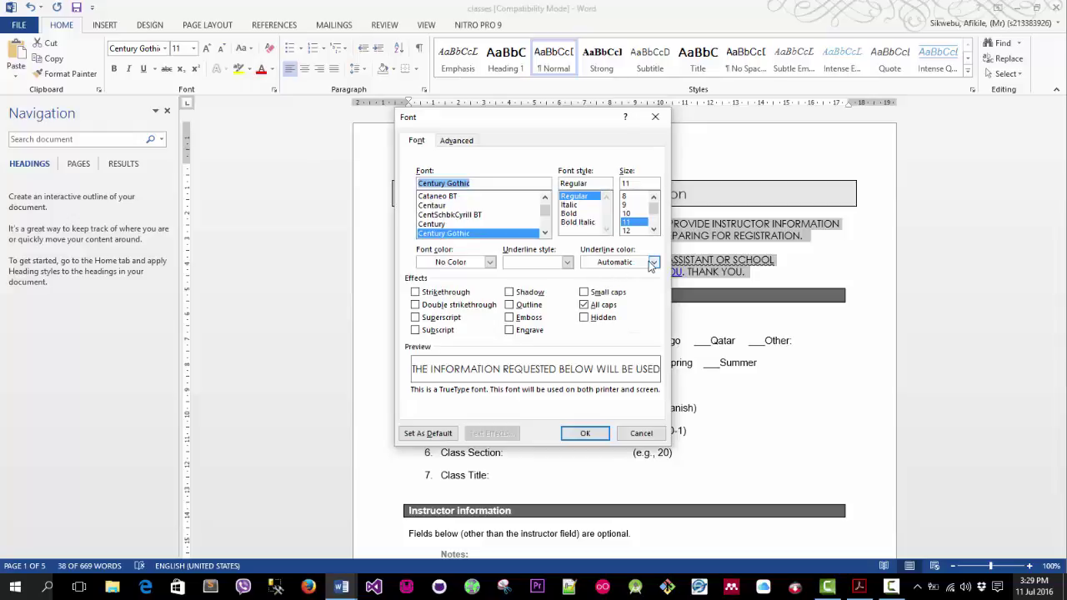
click(653, 263)
click(645, 306)
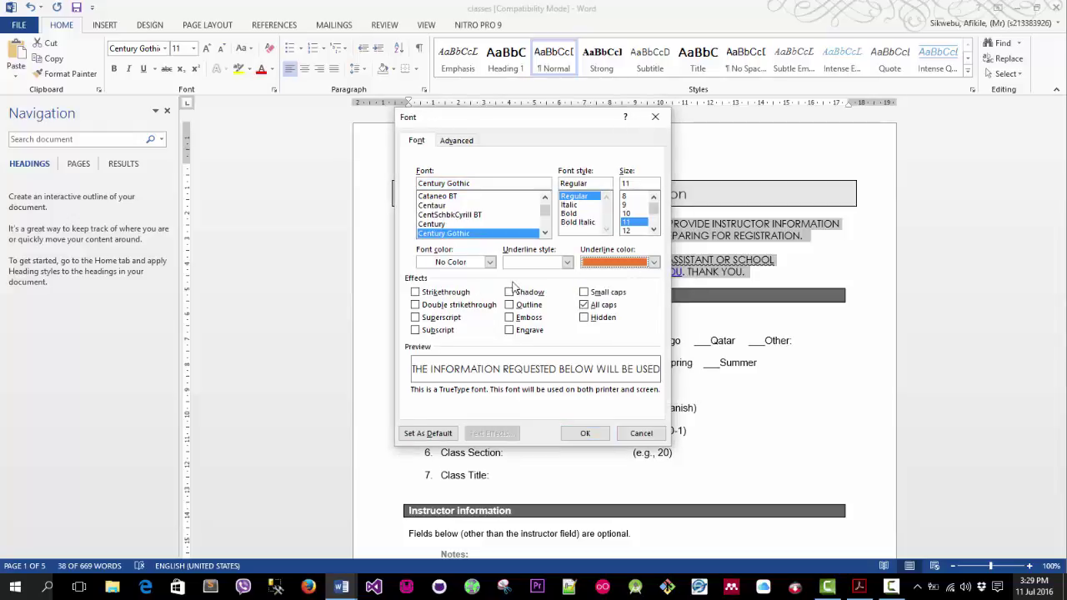
click(467, 262)
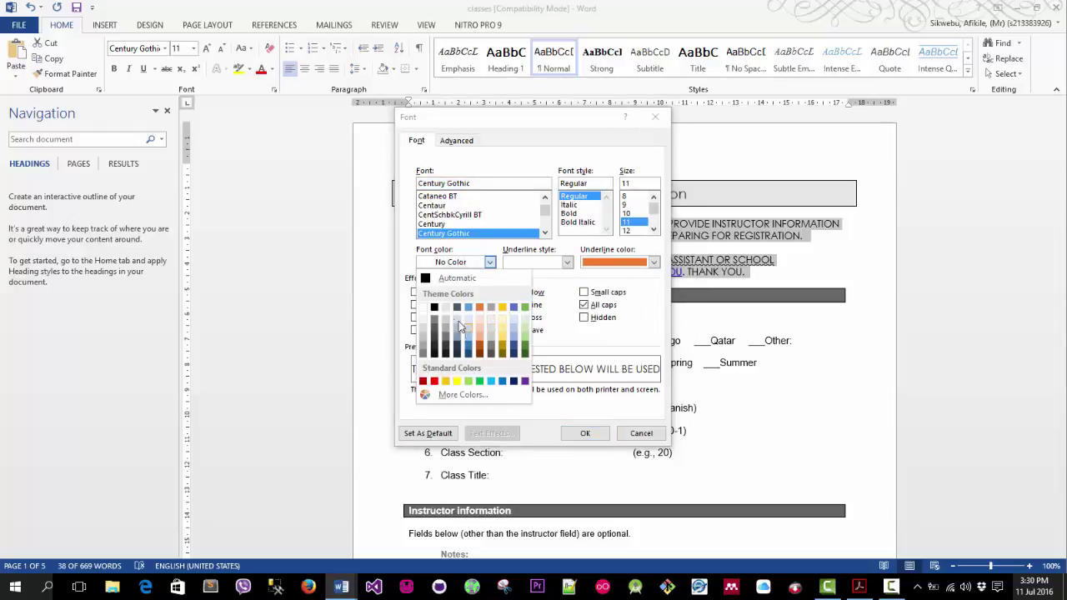
click(503, 308)
click(586, 433)
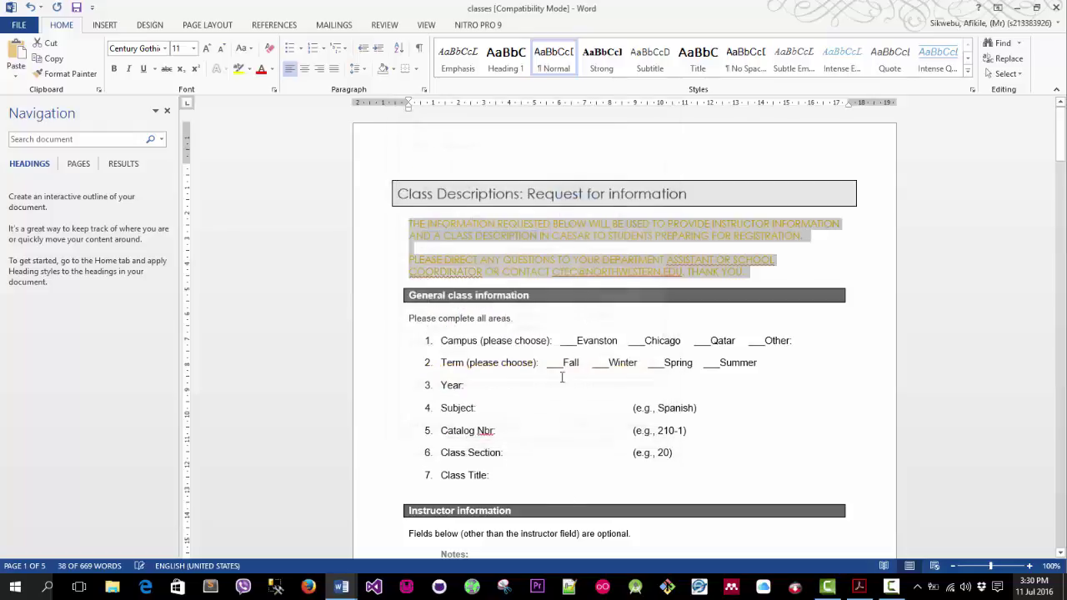
click(711, 274)
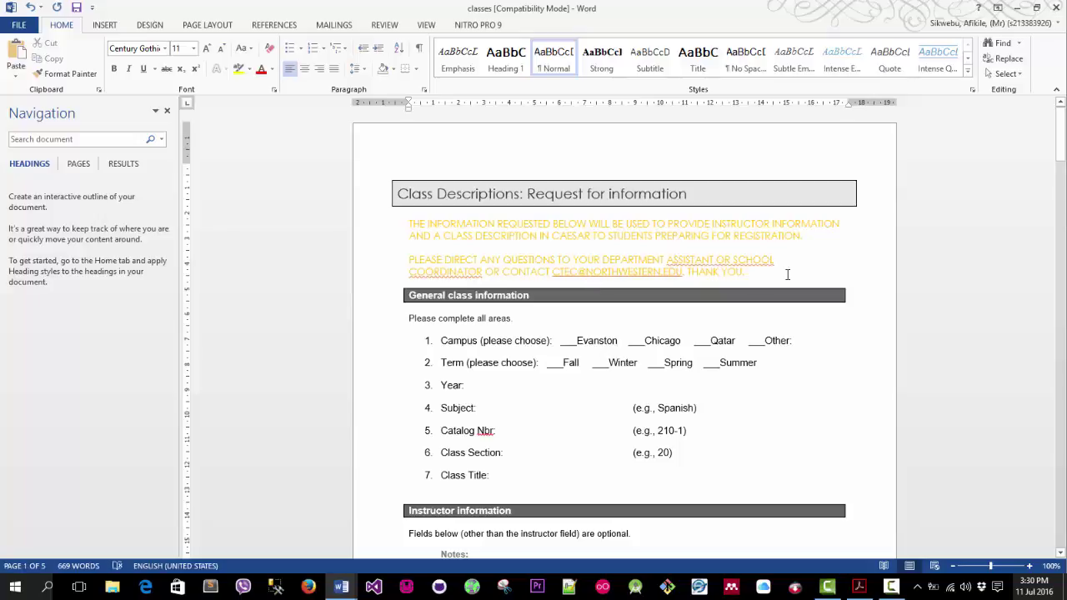
- Reselect both introductory paragraphs and change their font colour to a dark shade of the blue theme colour
drag(791, 275, 410, 222)
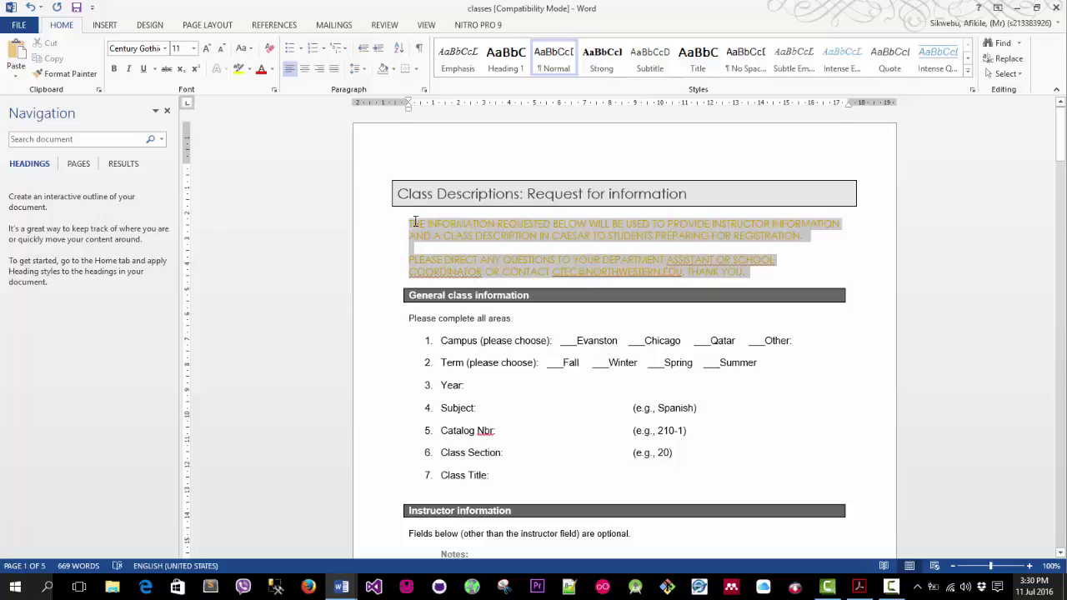
key(ctrl+d)
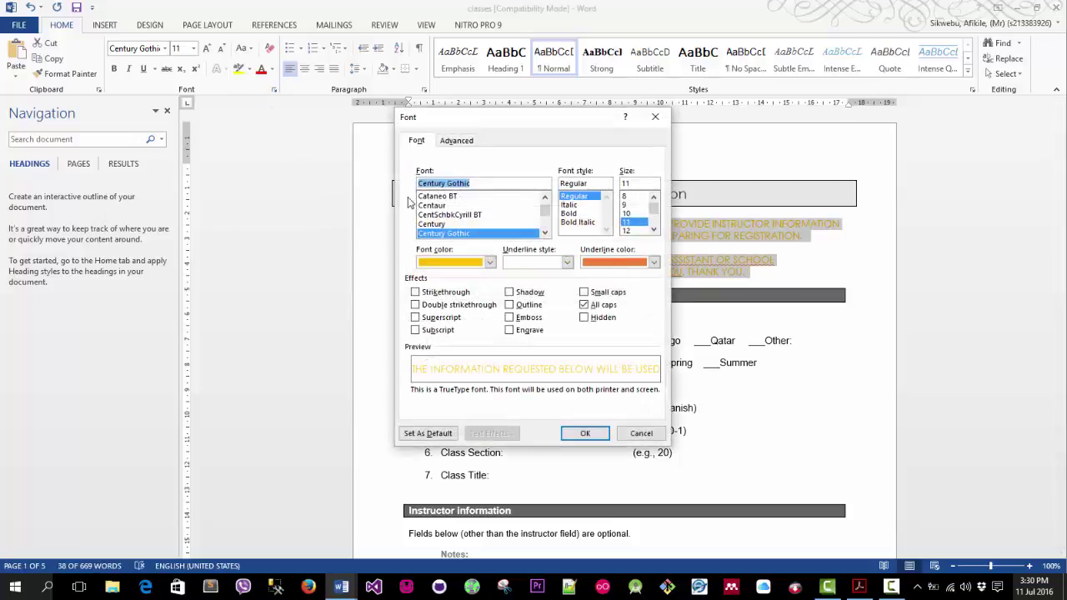
click(490, 262)
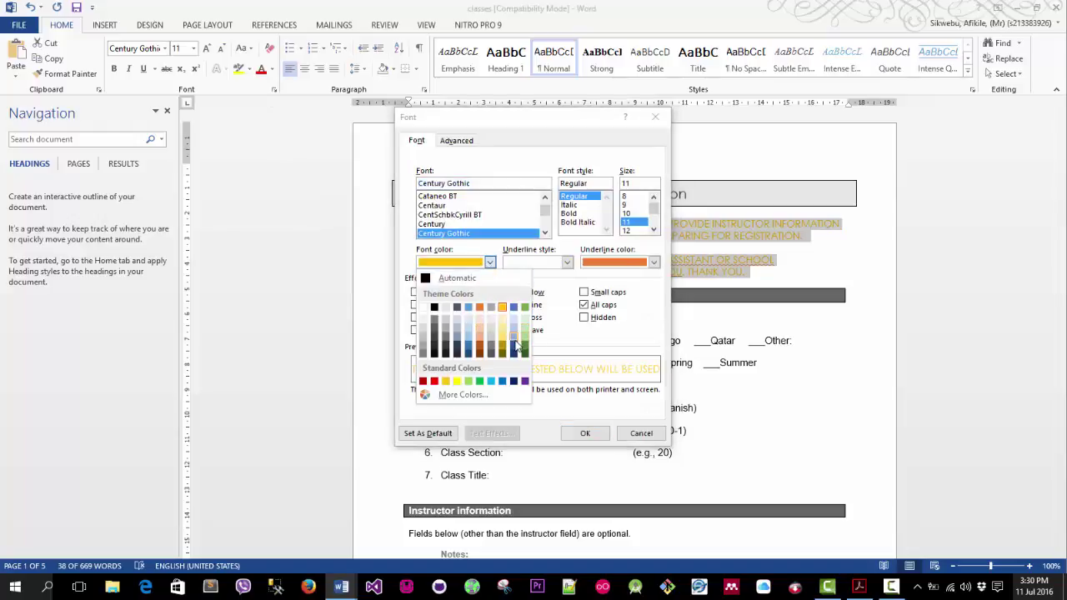
click(515, 353)
click(585, 433)
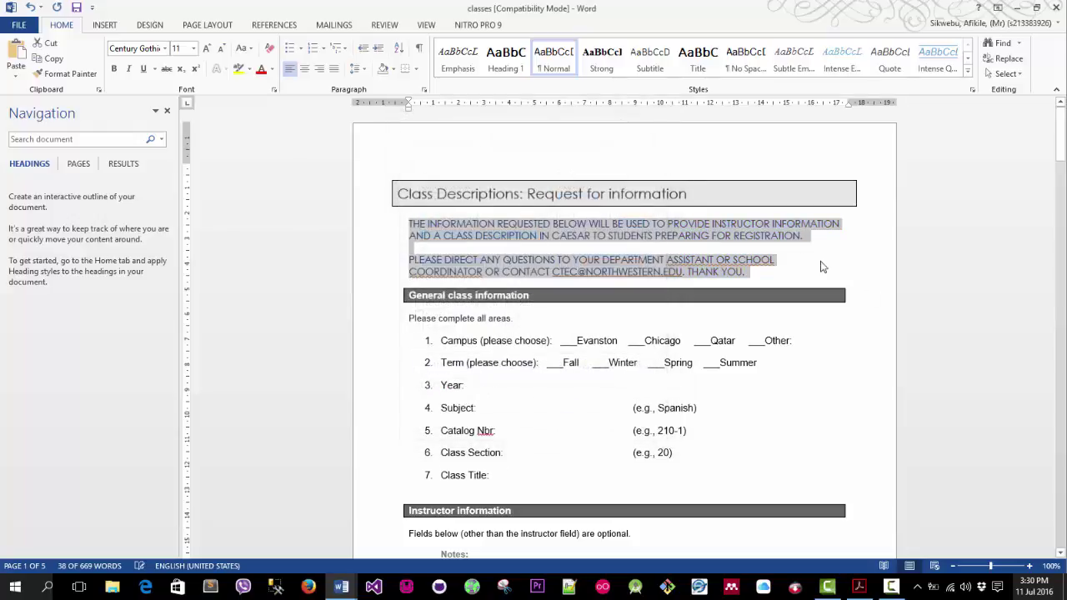
click(689, 267)
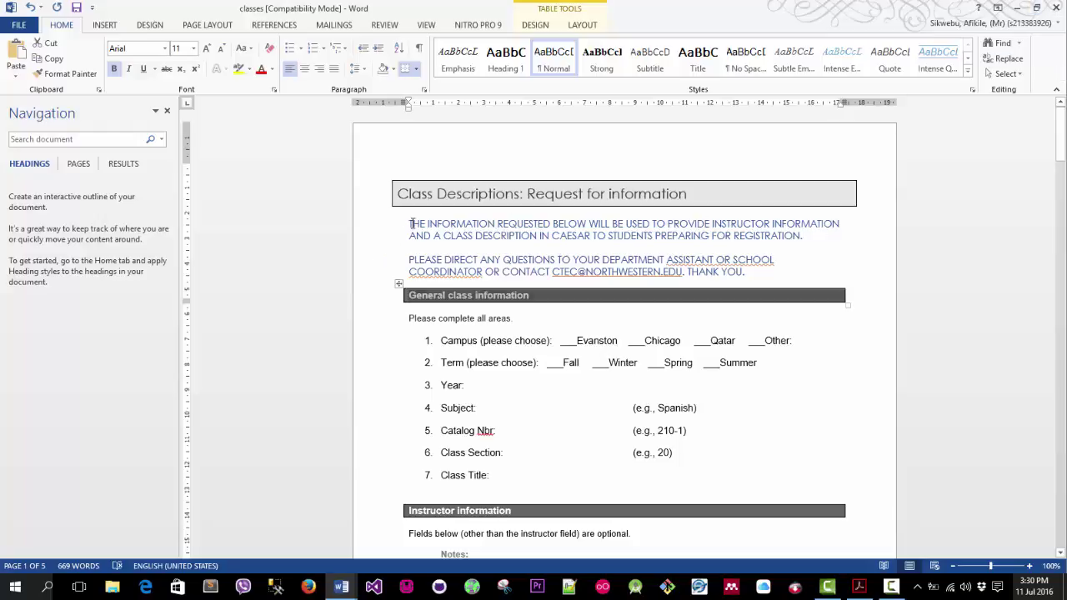
drag(412, 224, 744, 272)
click(745, 272)
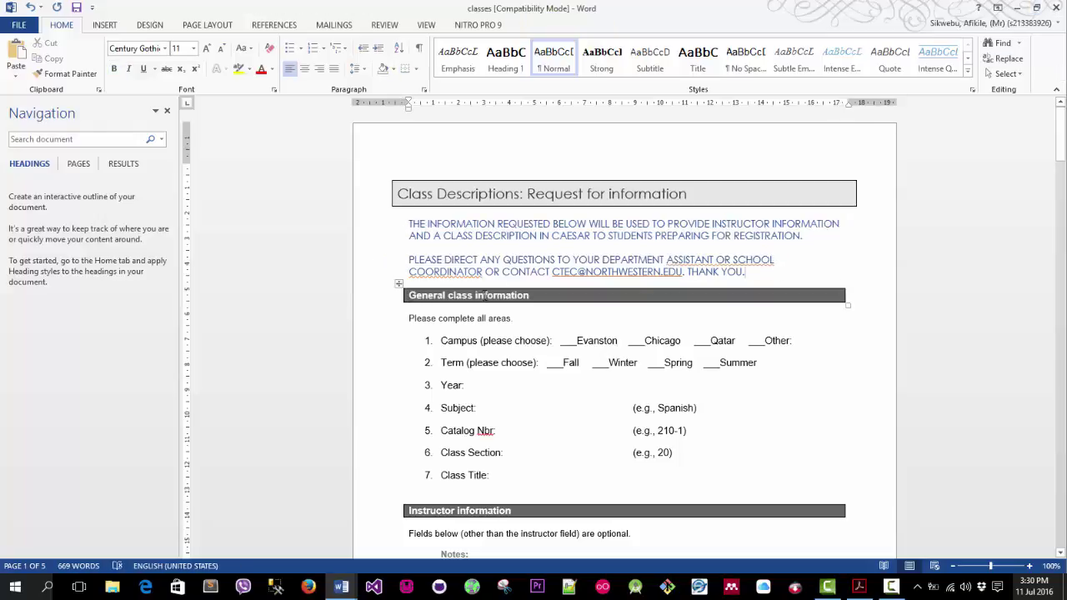
double_click(534, 292)
click(532, 295)
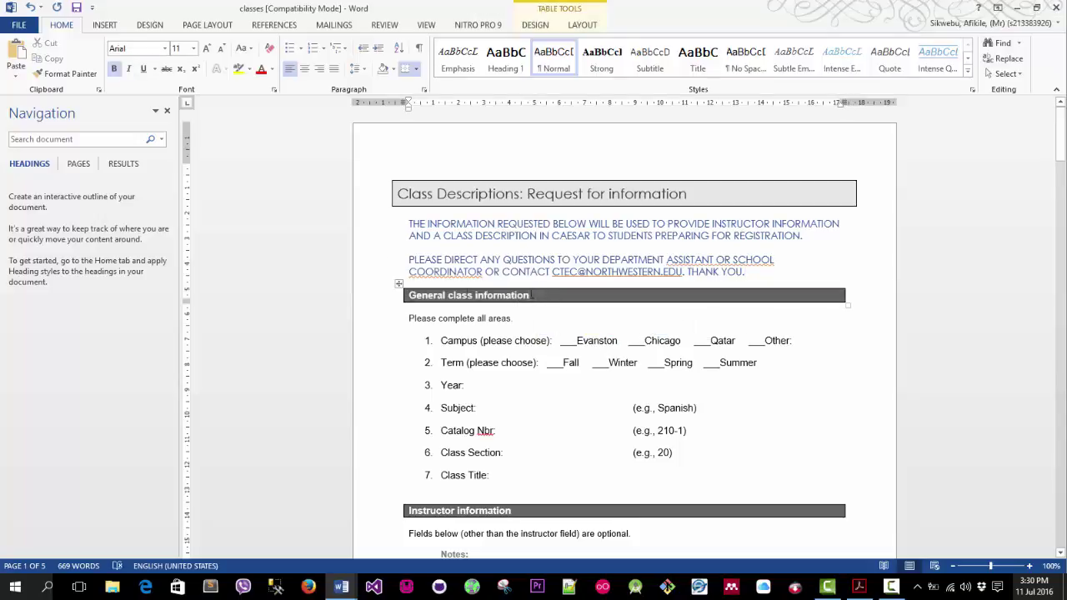
drag(532, 295, 409, 296)
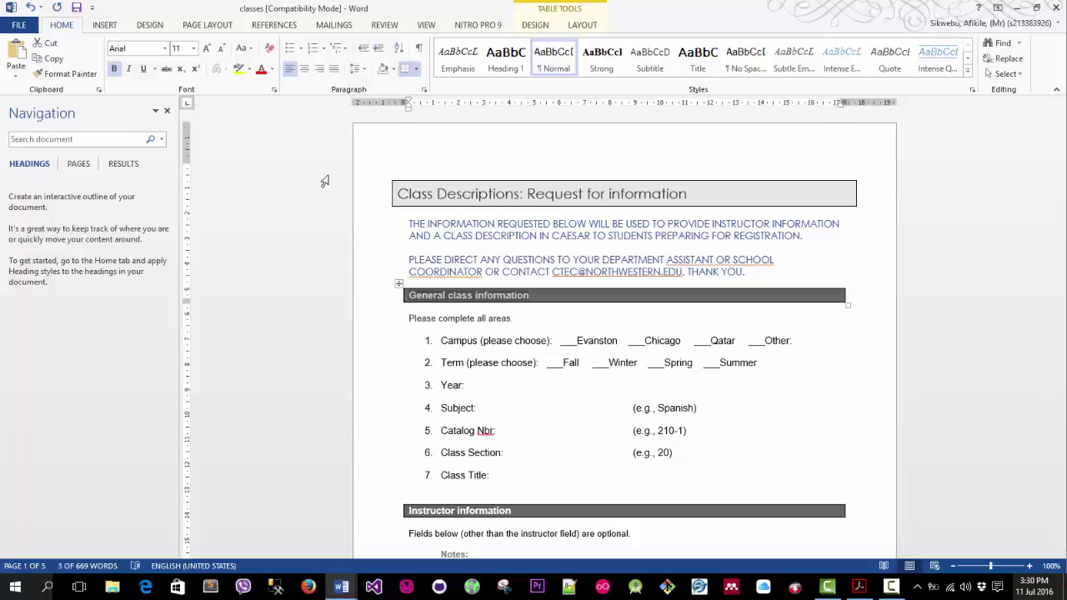
click(451, 317)
click(748, 272)
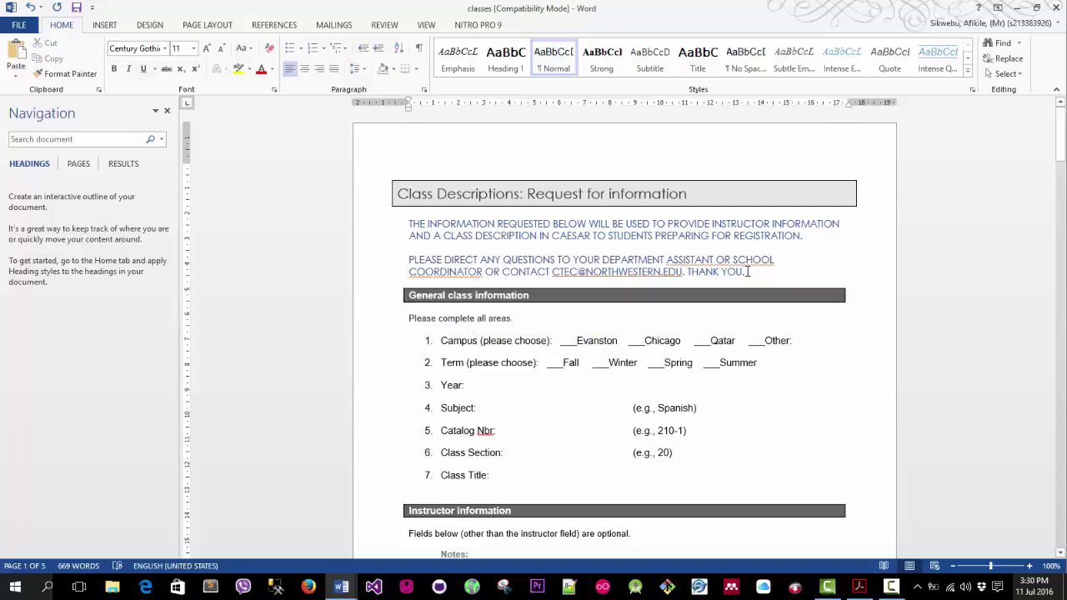
drag(400, 267, 401, 257)
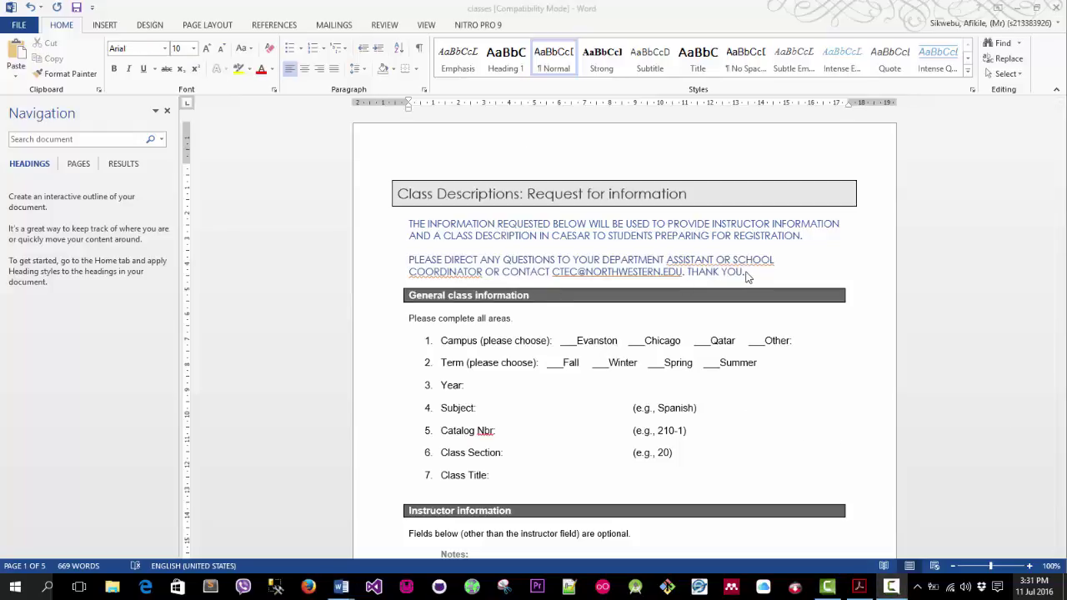
click(552, 302)
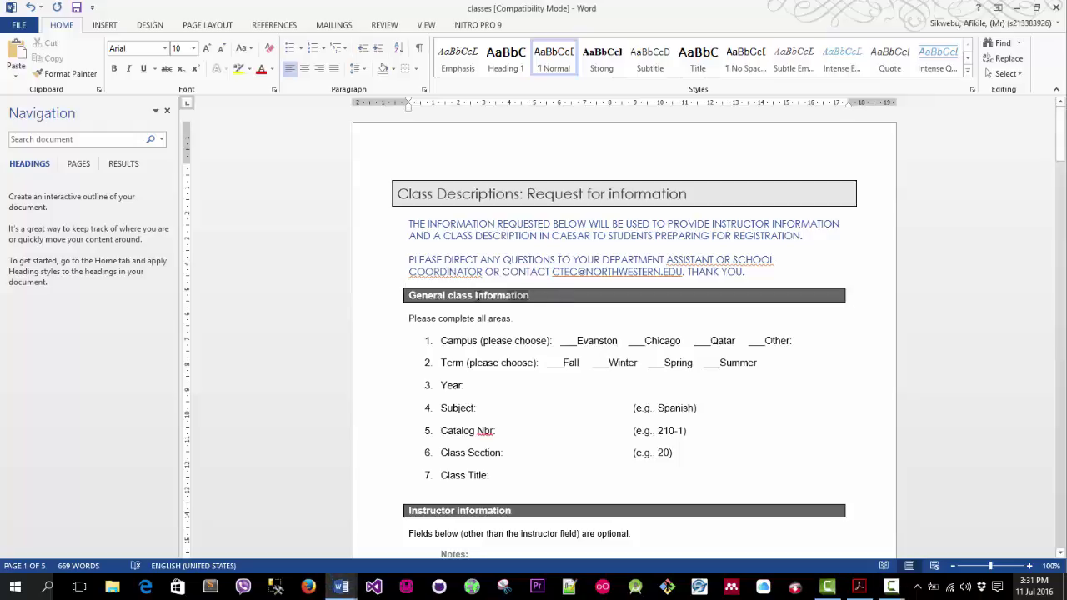
- Convert the document from compatibility mode to the newest Word file format, accepting the upgrade
drag(528, 295, 400, 285)
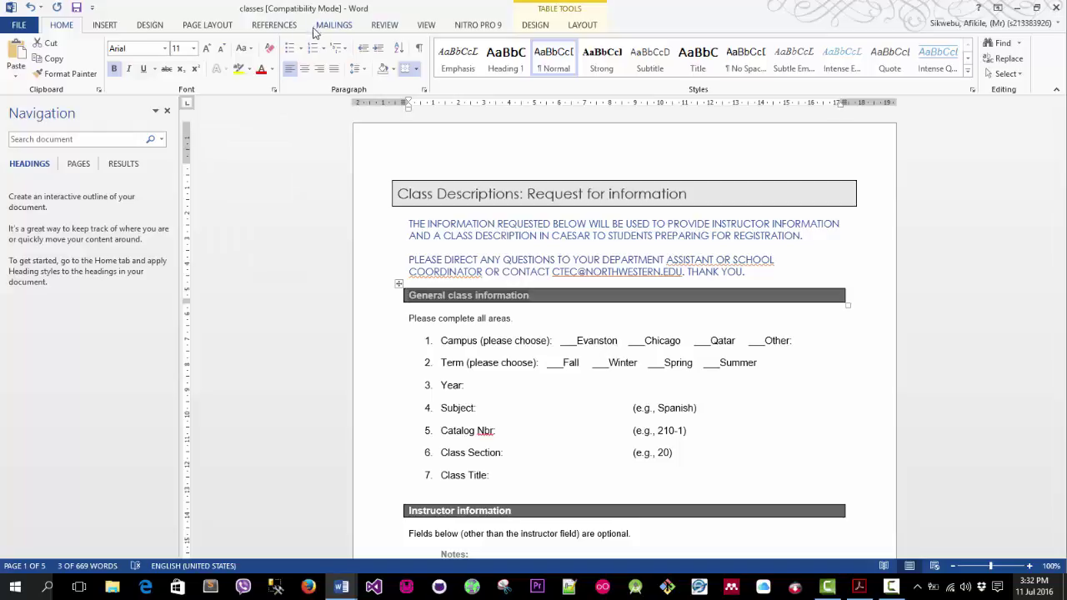
click(20, 26)
click(136, 152)
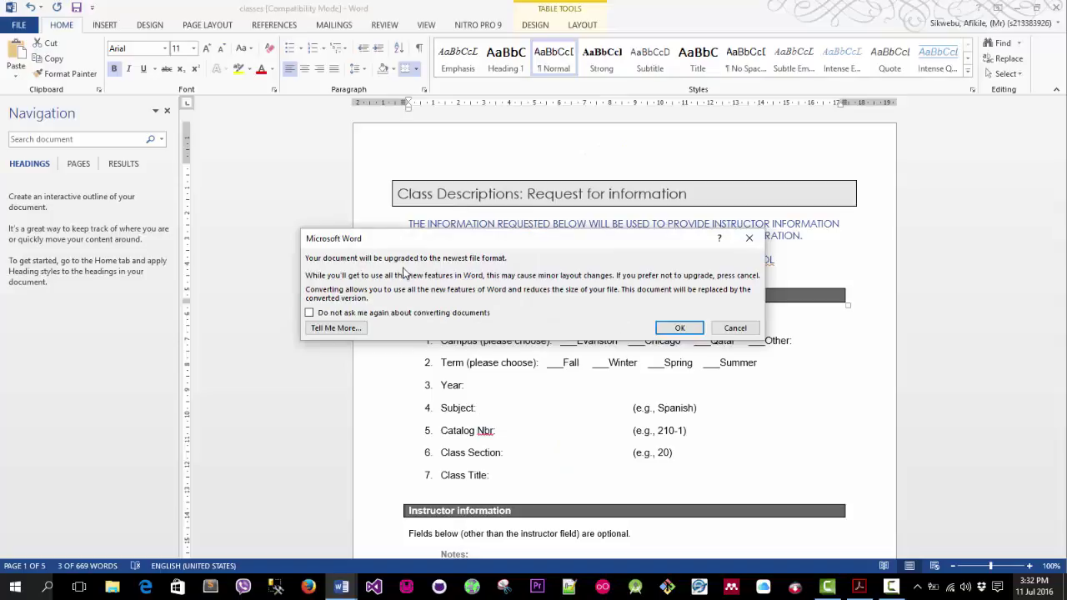
click(677, 328)
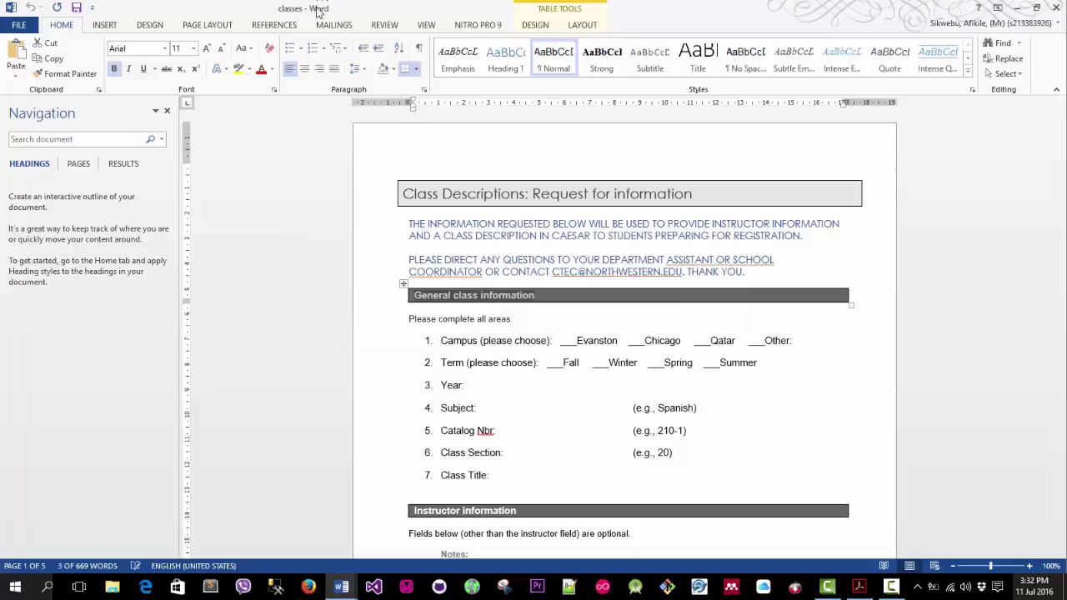
- Apply the white-fill, blue-outline preset text effect to the "General class information" heading
click(528, 299)
triple_click(435, 297)
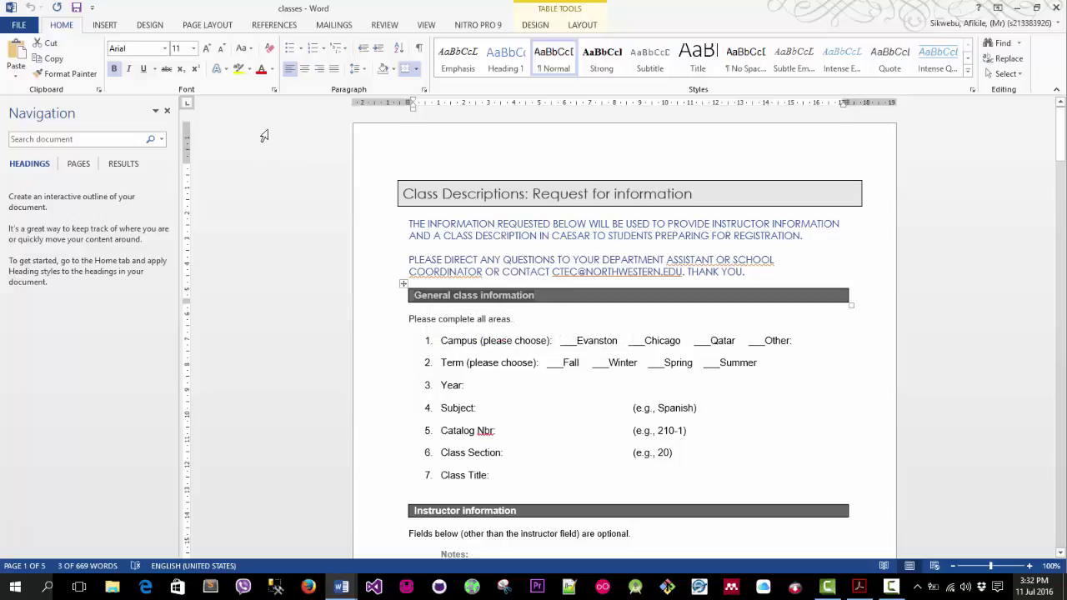
click(225, 70)
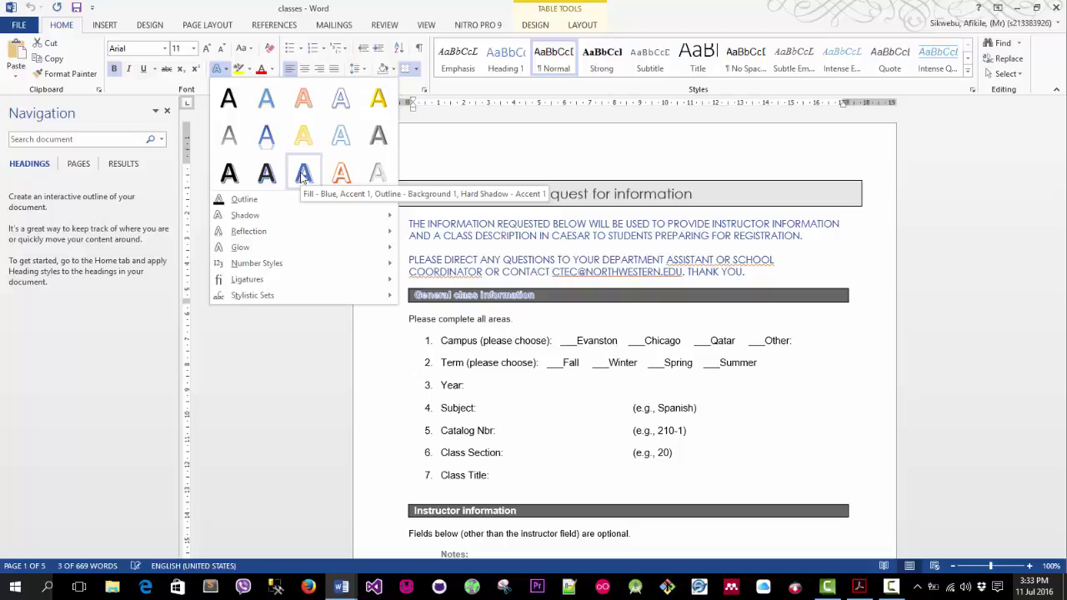
click(340, 102)
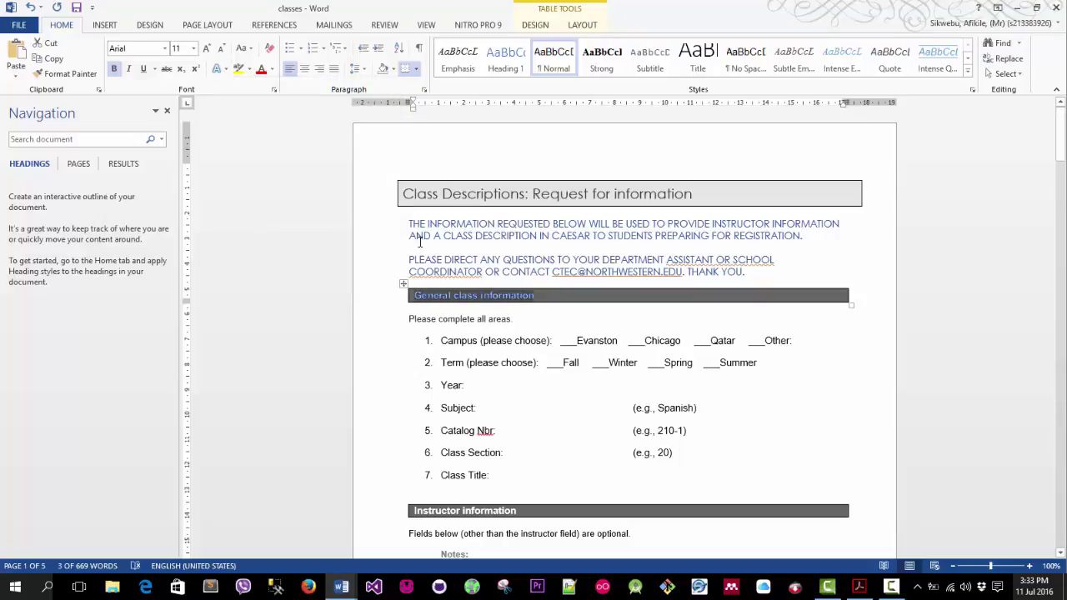
click(535, 297)
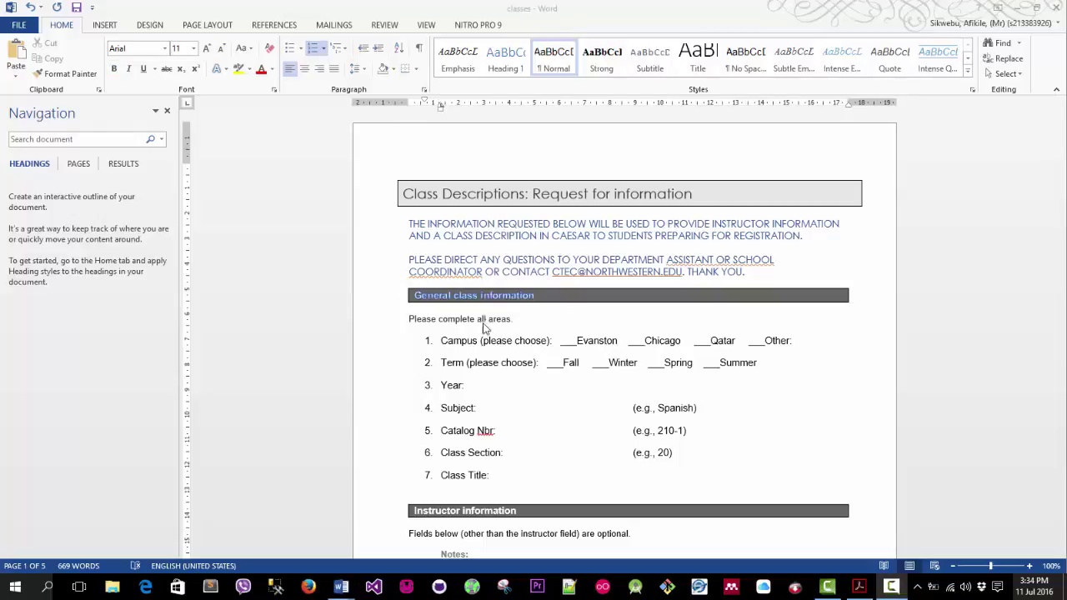
- Give the line "Please complete all areas" the white-fill, blue-outline preset text effect
click(529, 328)
click(381, 319)
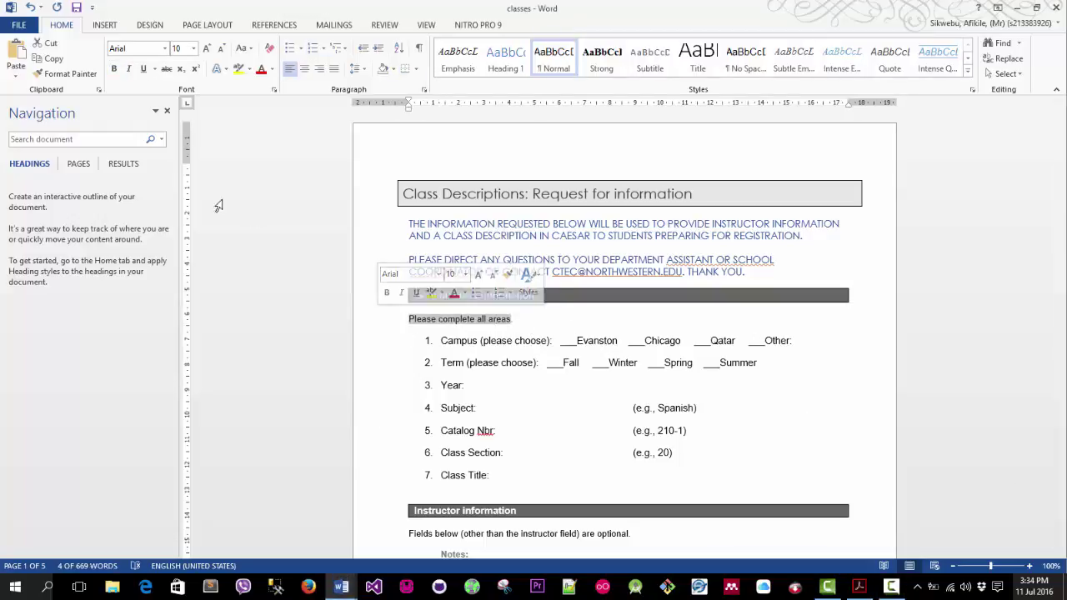
click(218, 69)
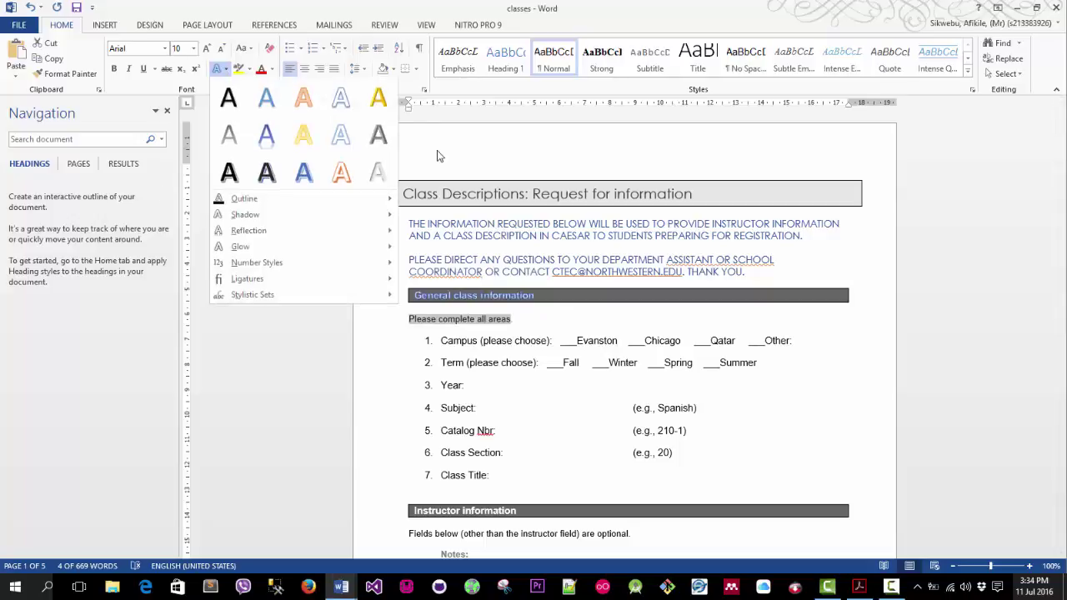
click(343, 100)
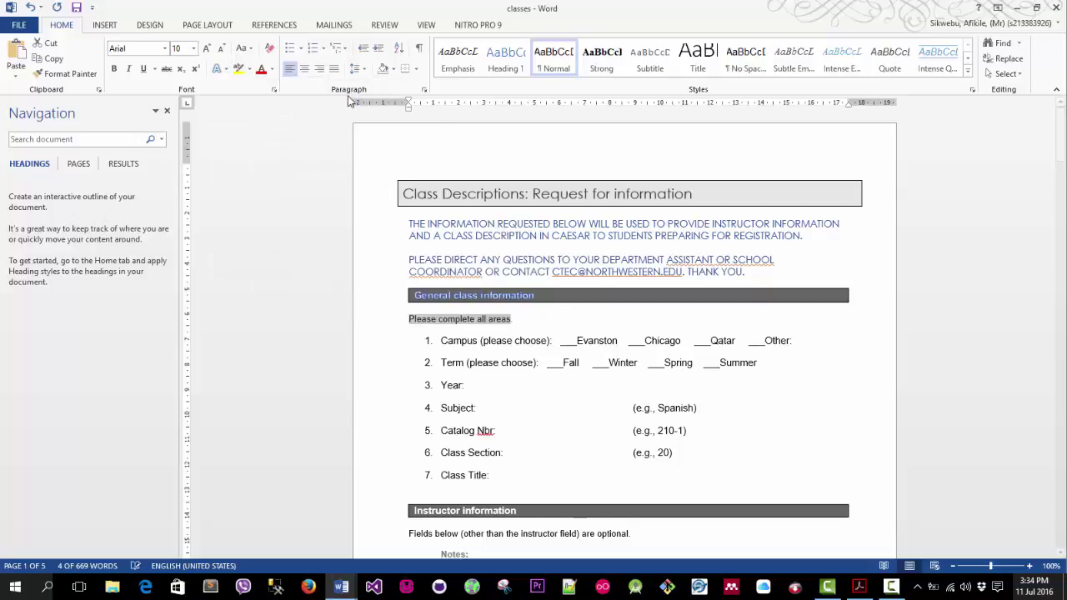
- Open the text effects settings for "Please complete all areas" and examine the text fill and text outline options
right_click(485, 324)
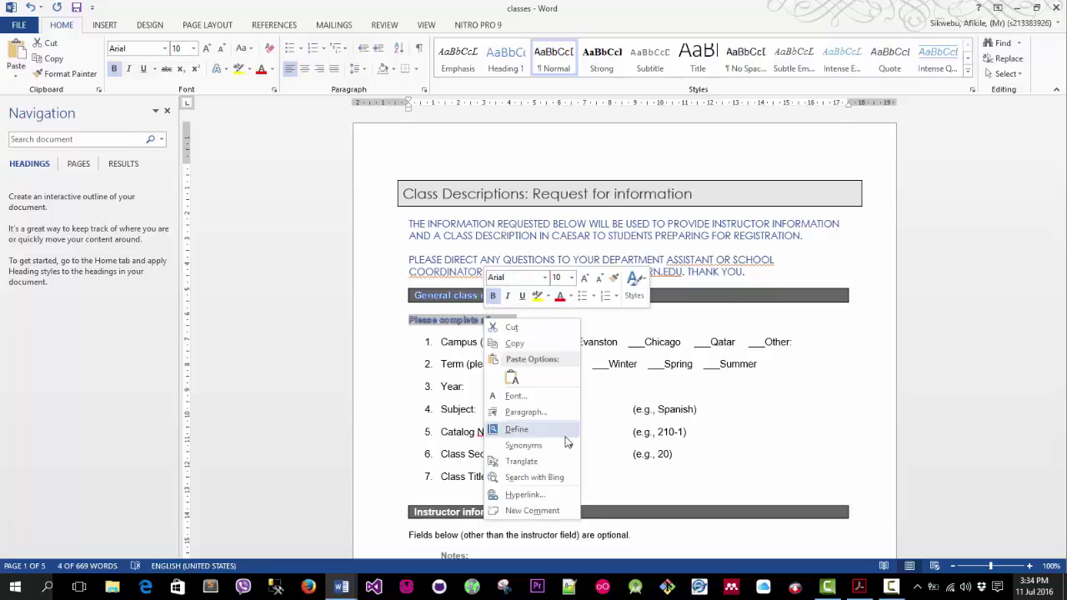
click(516, 396)
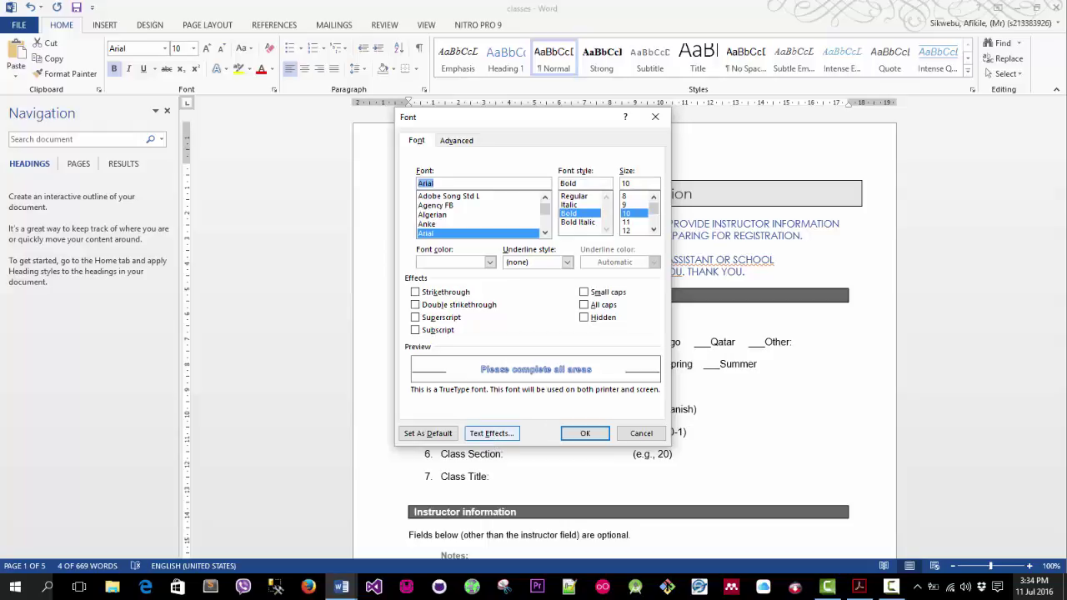
click(492, 433)
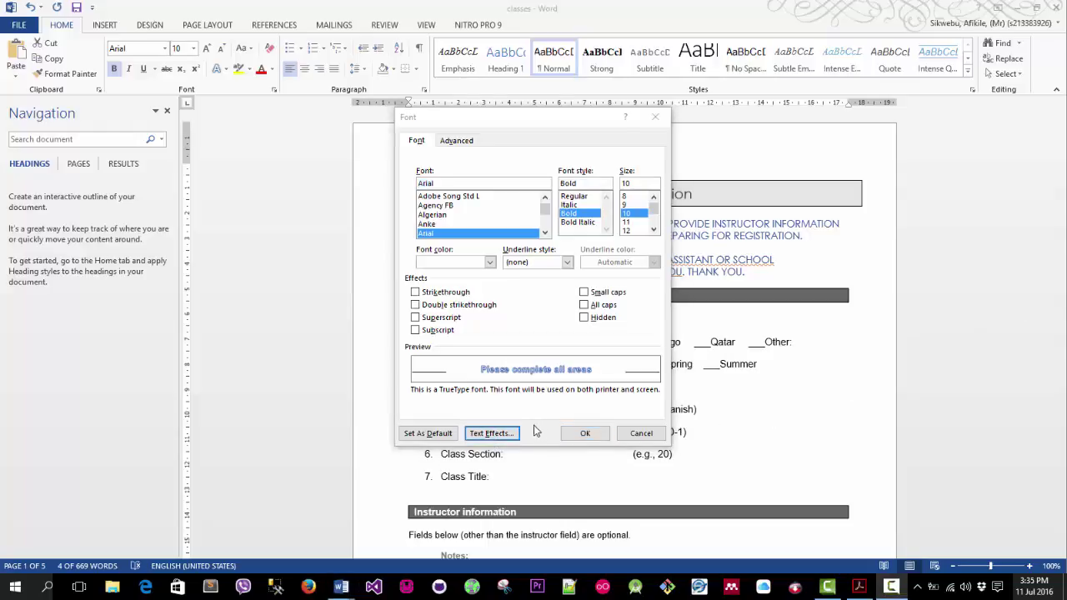
click(473, 434)
click(480, 433)
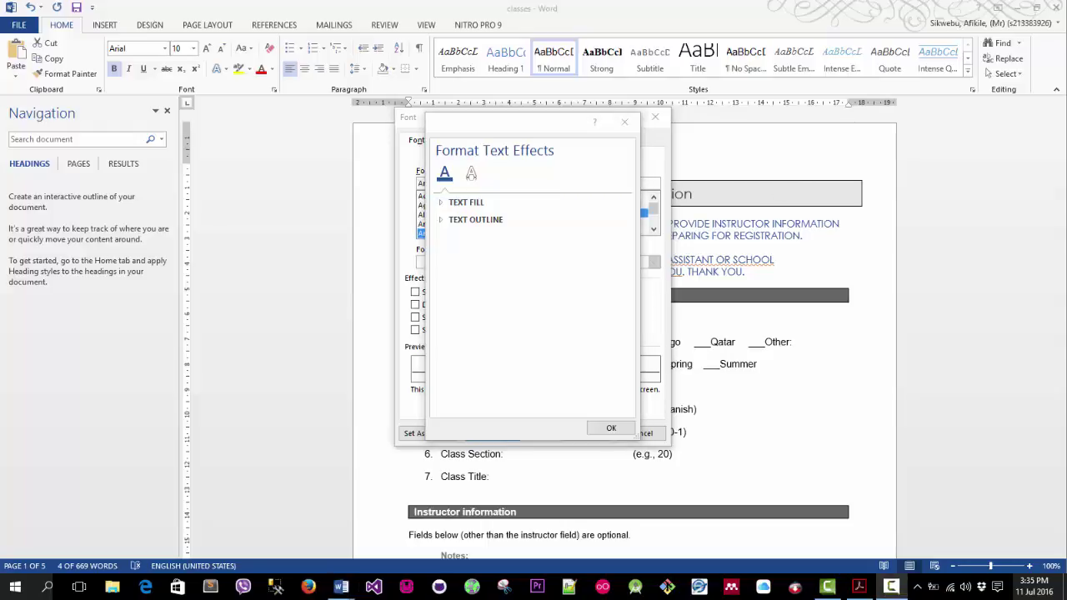
click(442, 204)
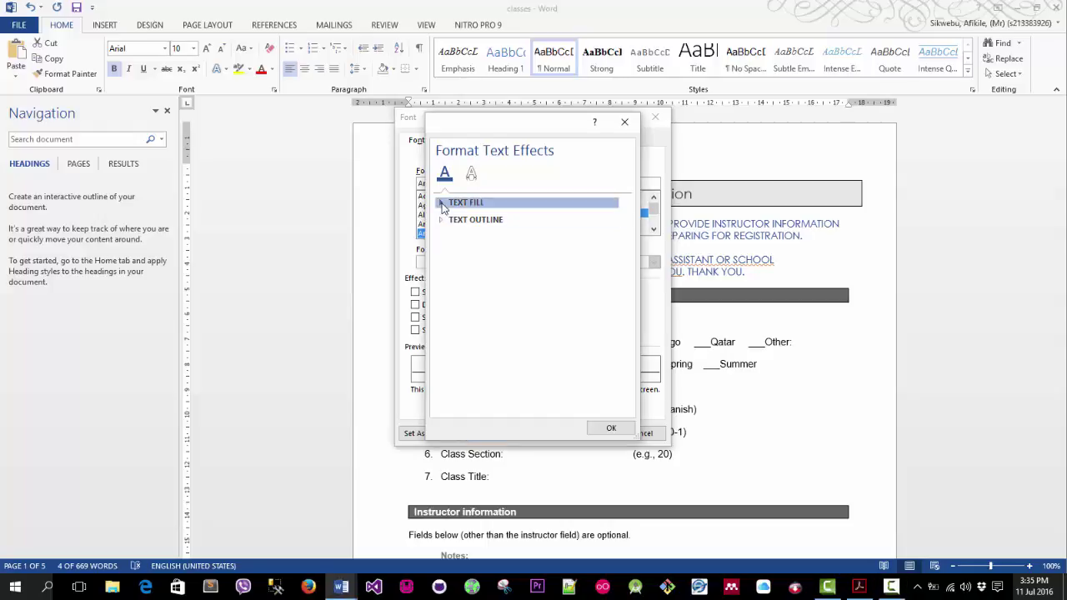
click(442, 204)
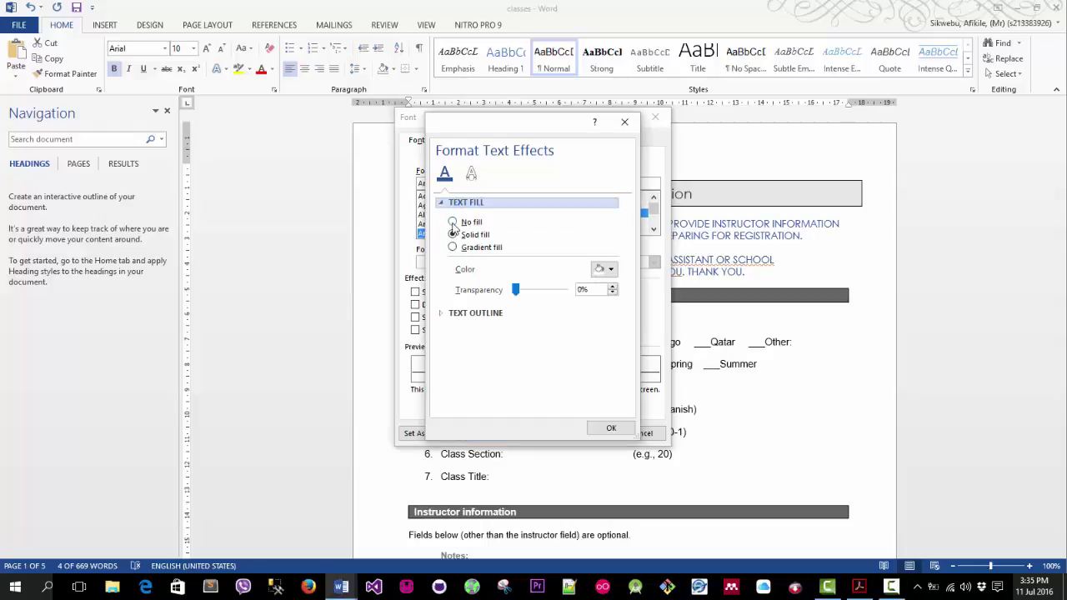
click(442, 315)
scroll(498, 357, down, 4)
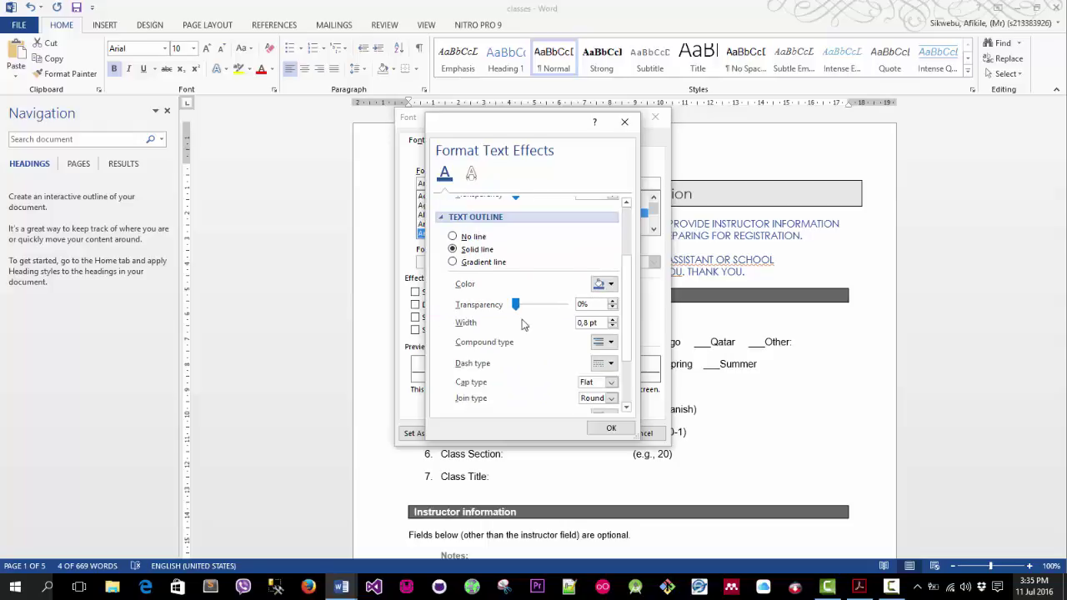
scroll(542, 305, up, 3)
scroll(514, 323, up, 1)
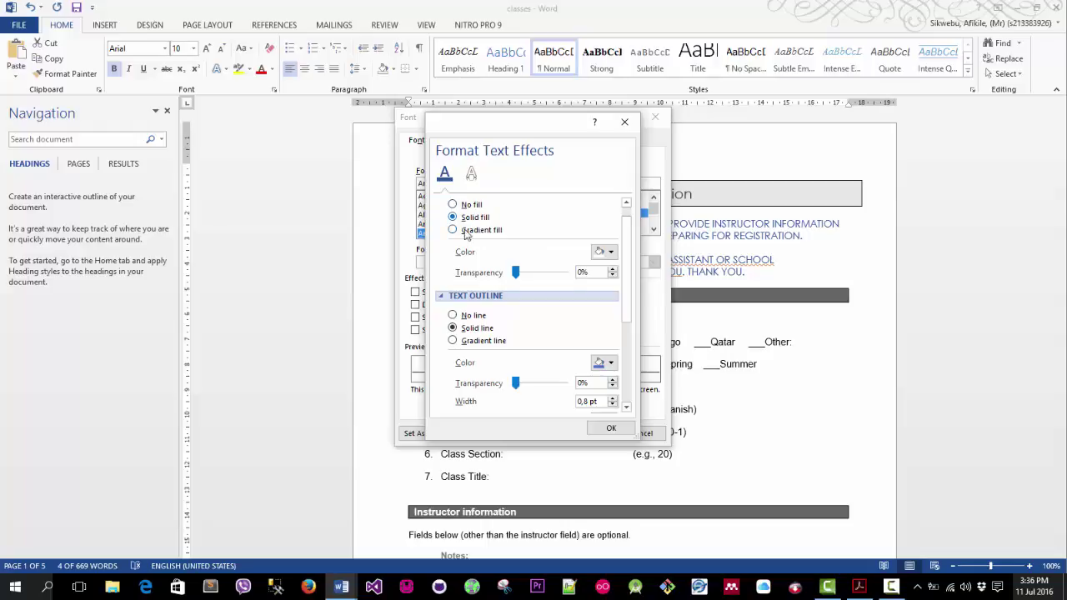
scroll(465, 236, up, 1)
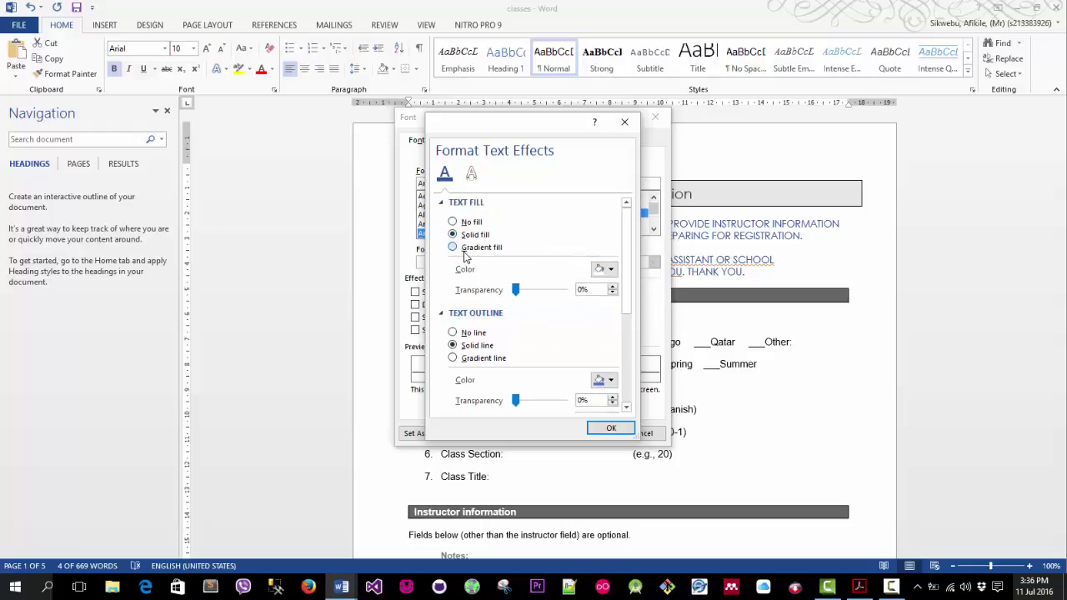
- Set the line's text fill to a medium orange preset gradient, linear type, running diagonally at 135°
click(463, 254)
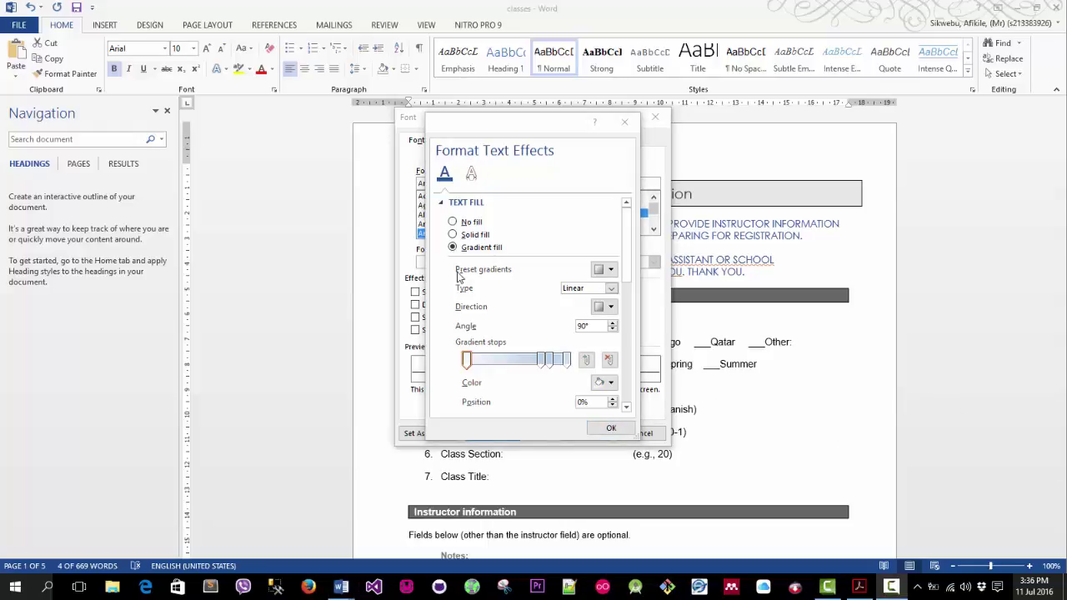
click(608, 270)
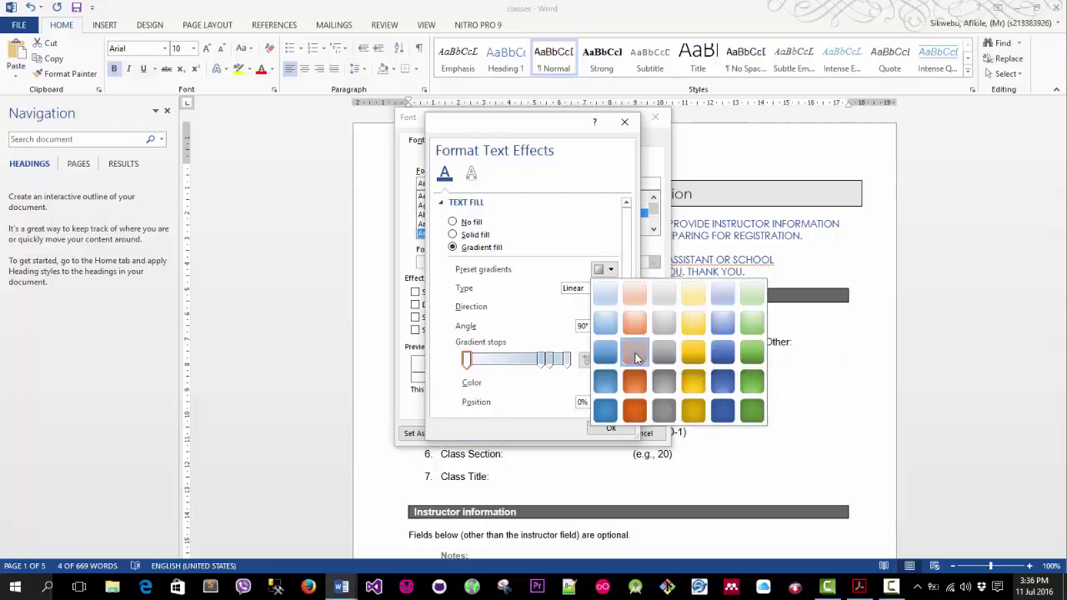
click(637, 351)
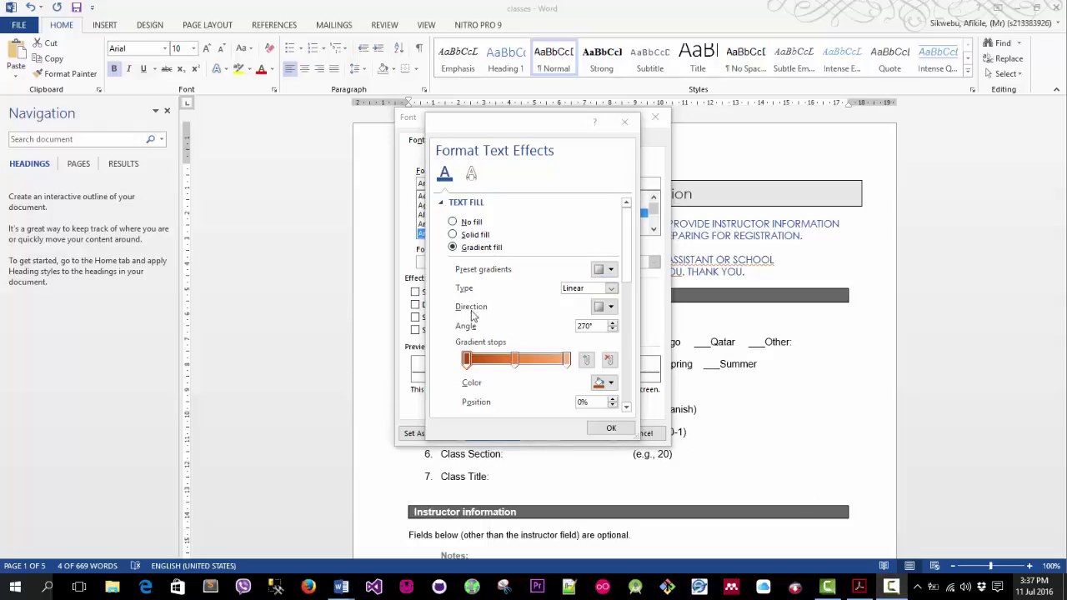
click(611, 307)
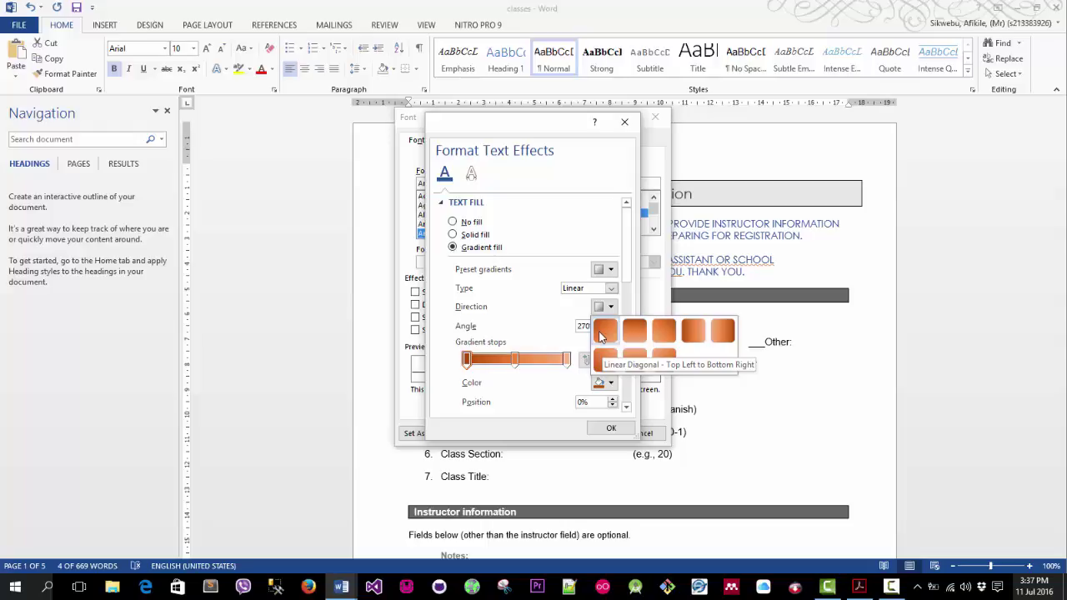
click(664, 335)
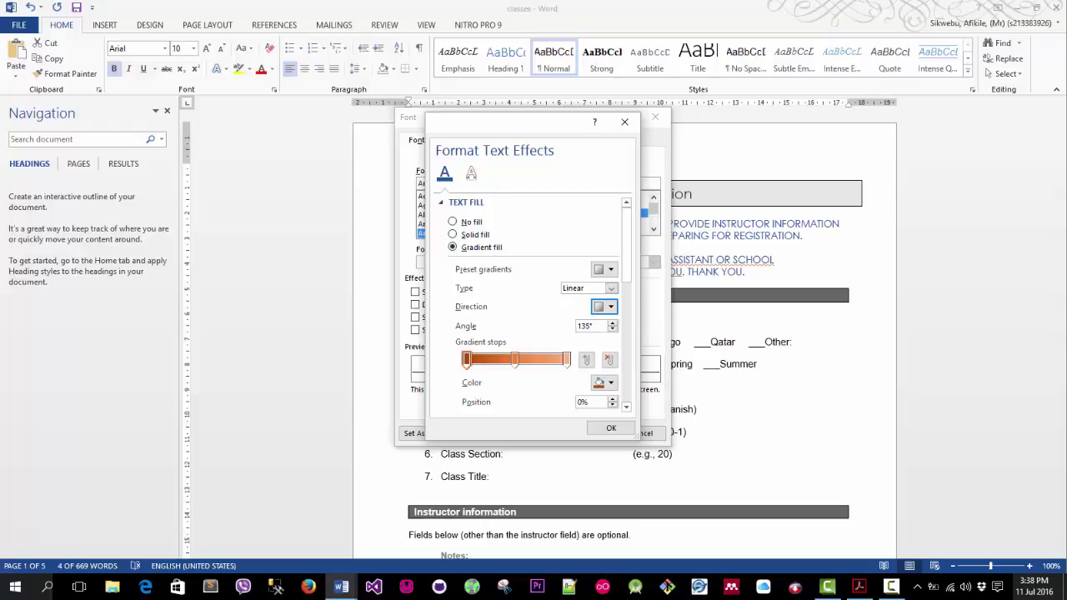
- Move the first gradient stop to 26% and apply the text effects to the line
click(469, 369)
drag(468, 369, 494, 369)
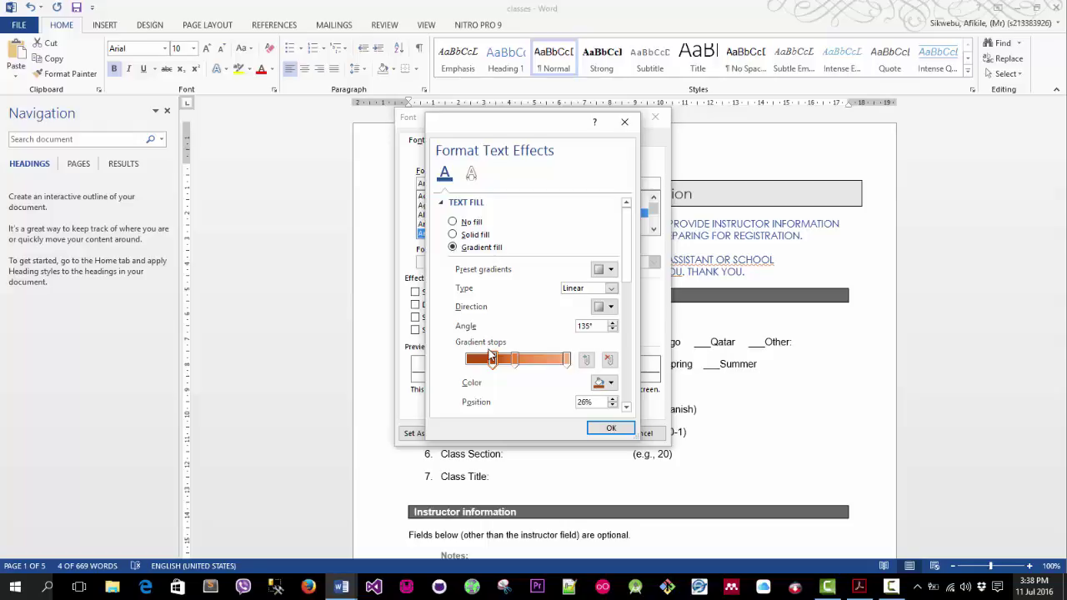
click(617, 428)
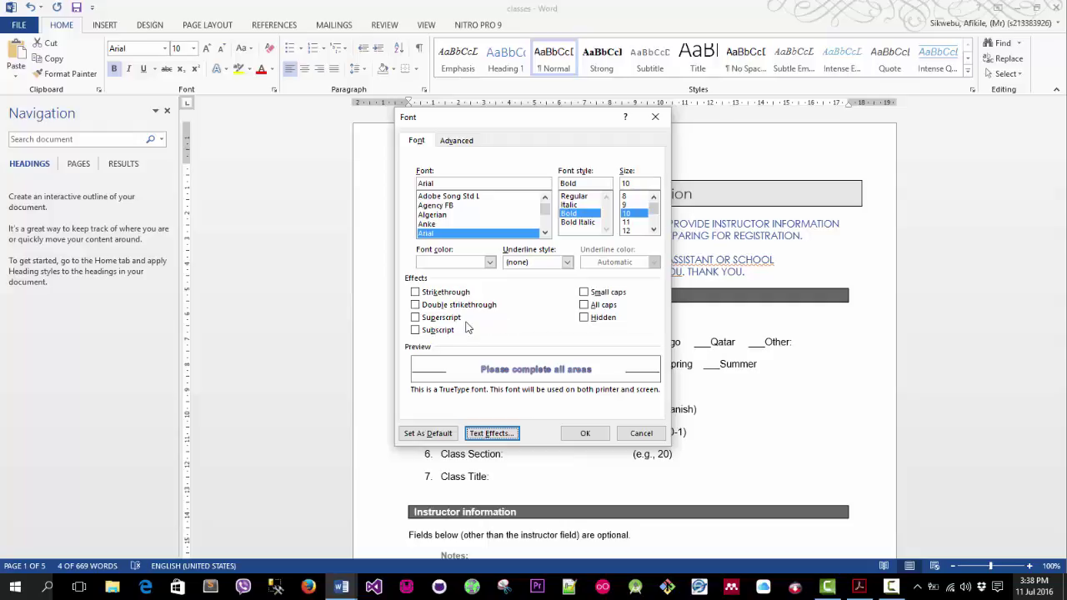
click(587, 434)
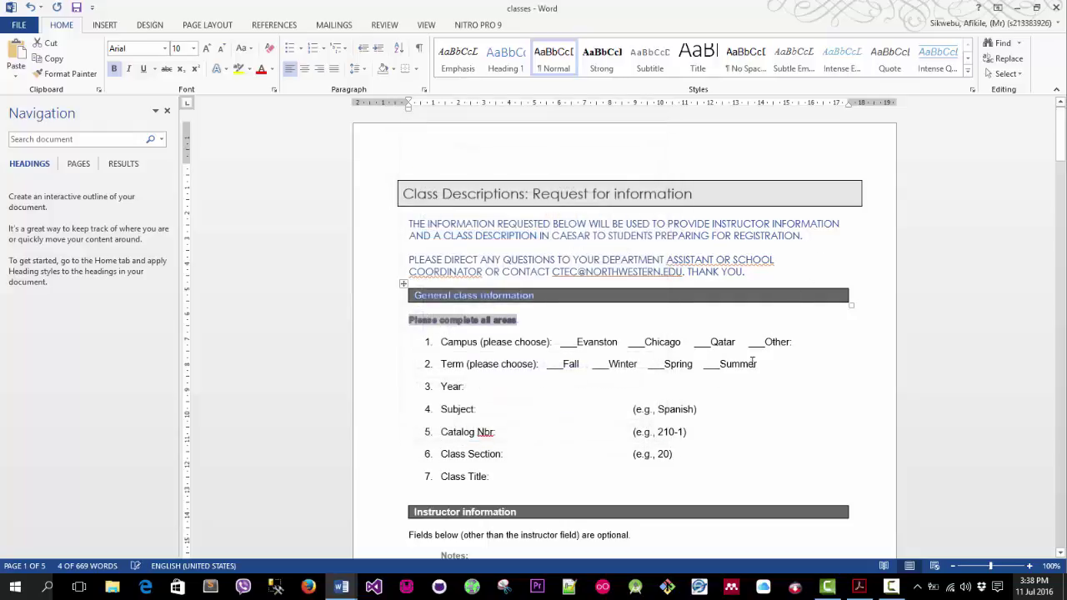
click(540, 327)
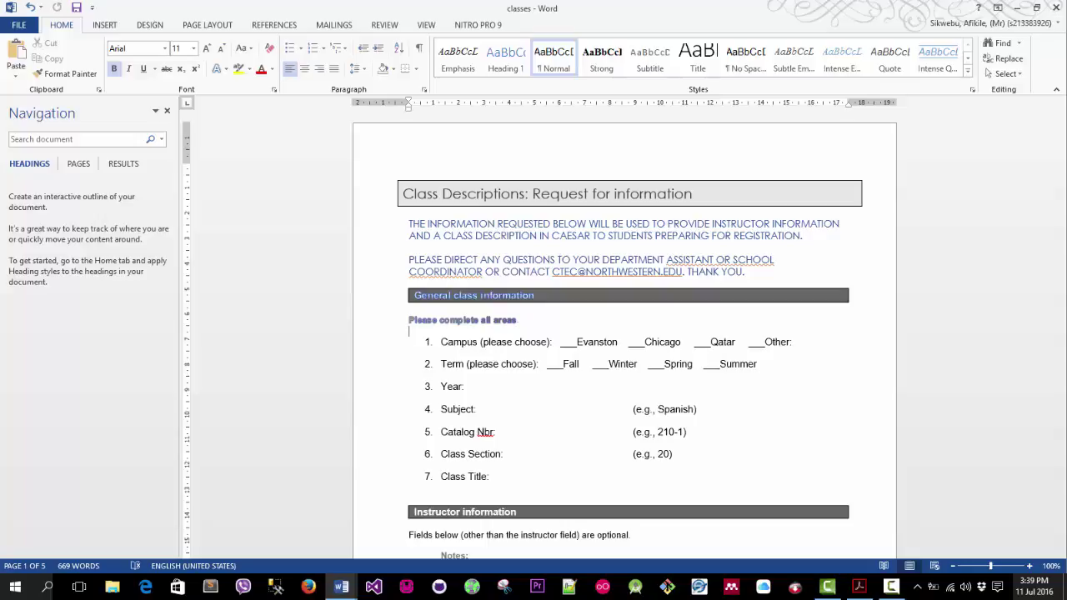
- Change the case of the seven numbered items under "General class information" to UPPERCASE and finally to lowercase
scroll(490, 342, down, 2)
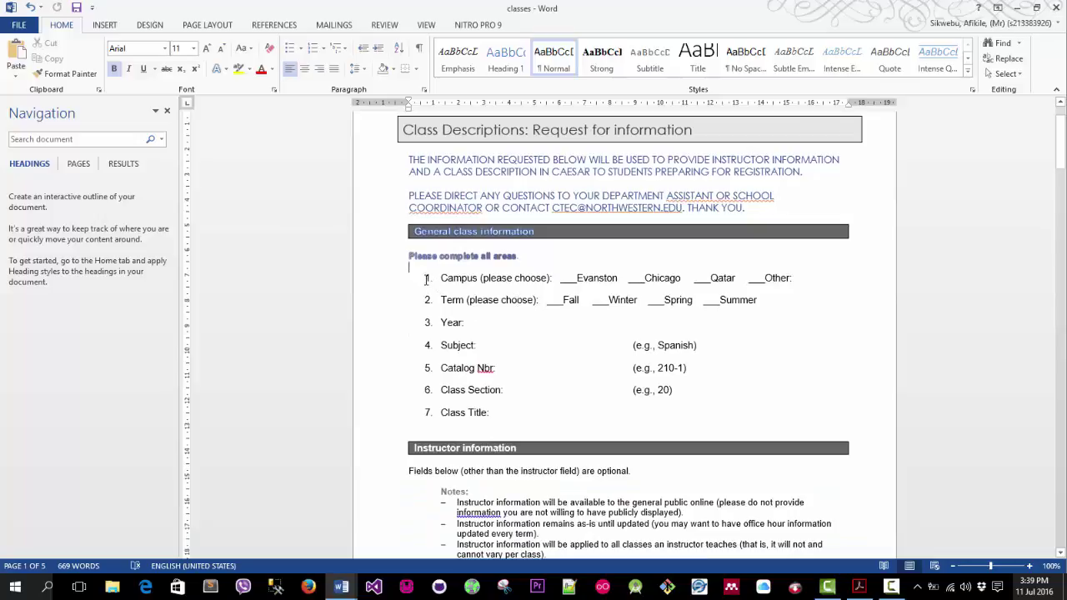
drag(426, 278, 484, 411)
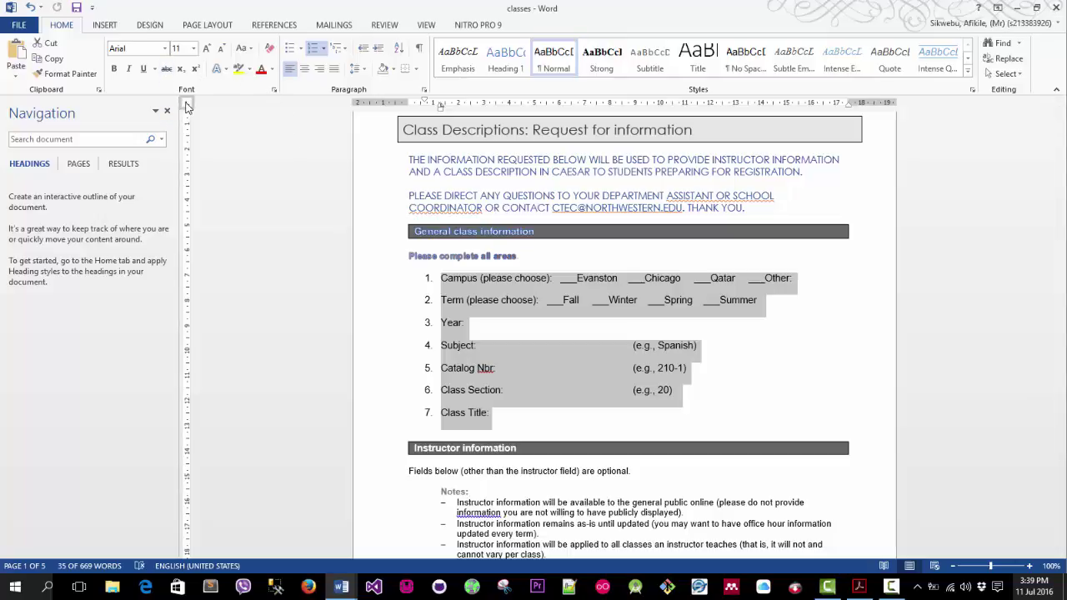
click(253, 49)
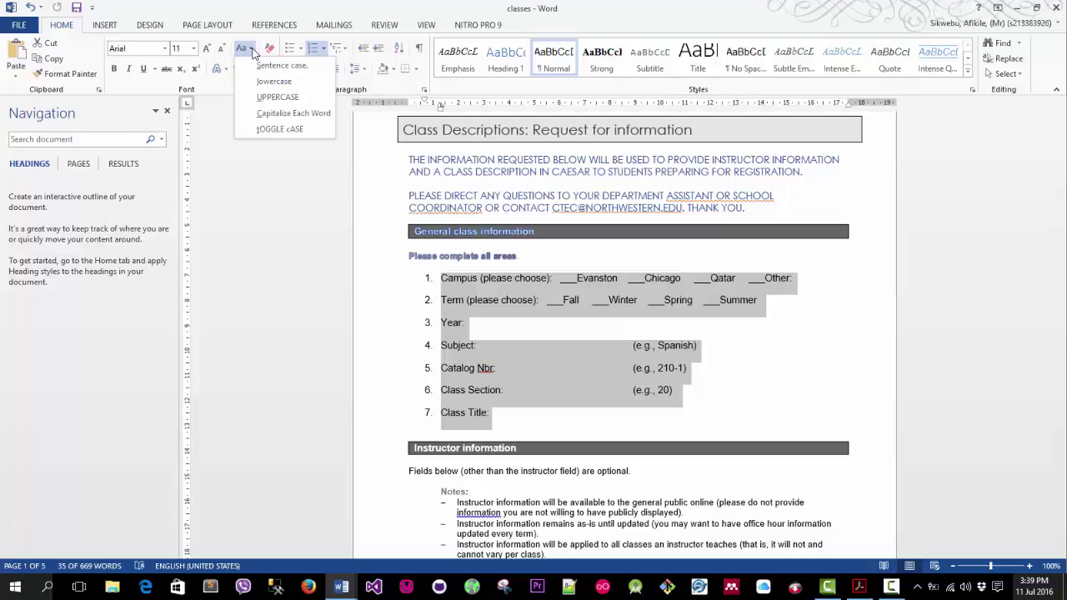
click(265, 97)
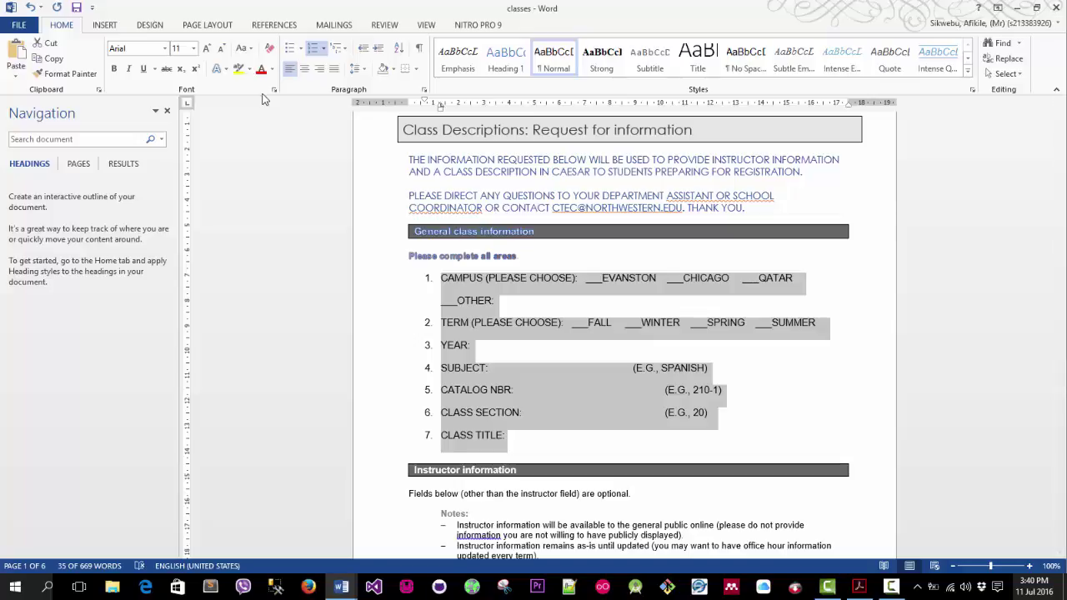
click(253, 51)
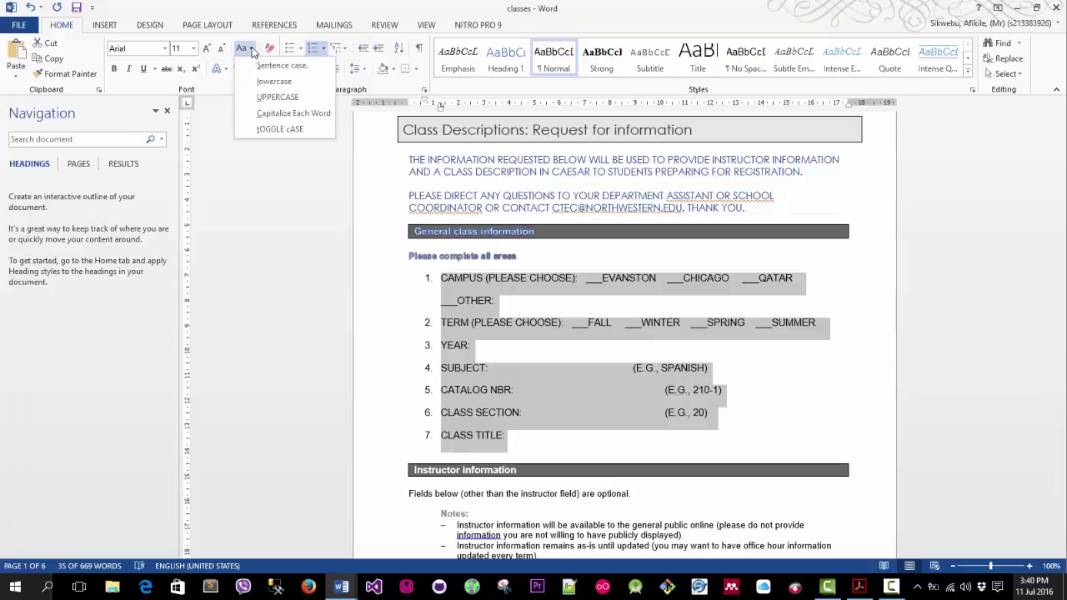
click(280, 87)
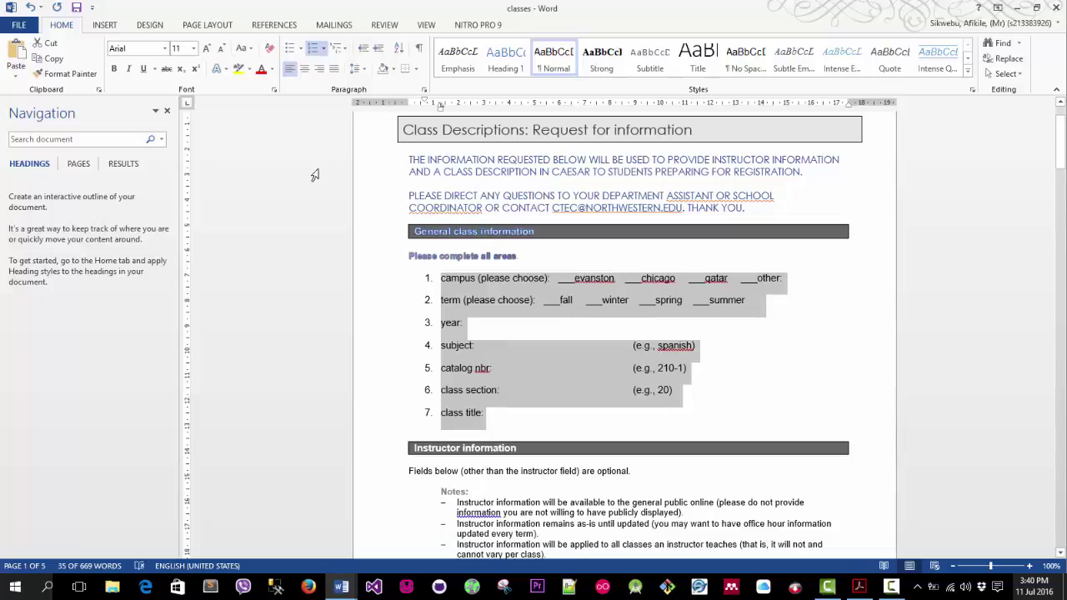
- Change the case of the seven numbered items under "General class information" to Capitalize Each Word
click(244, 48)
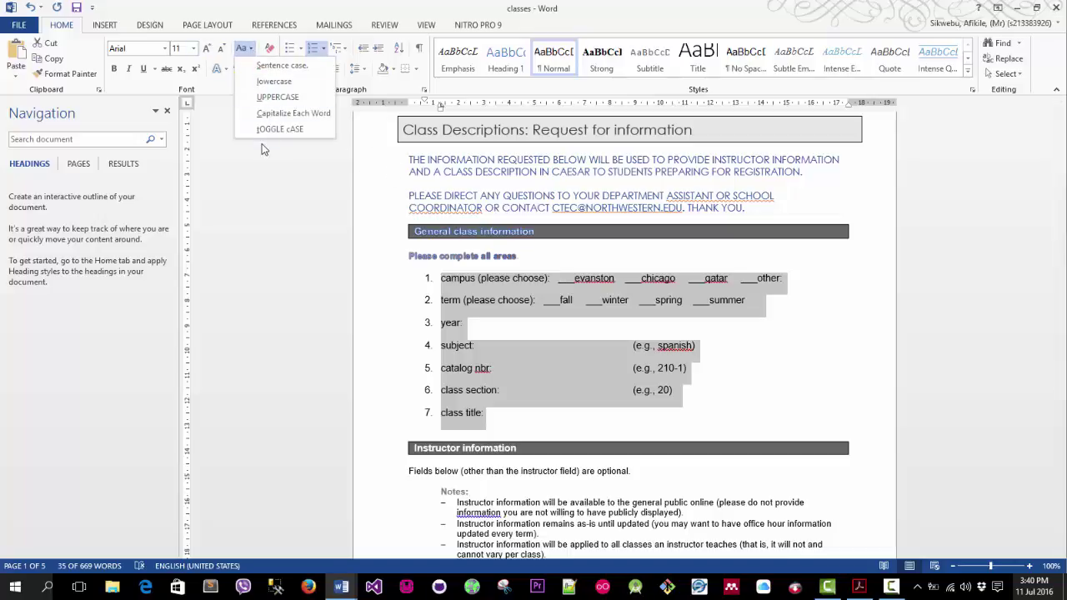
click(275, 112)
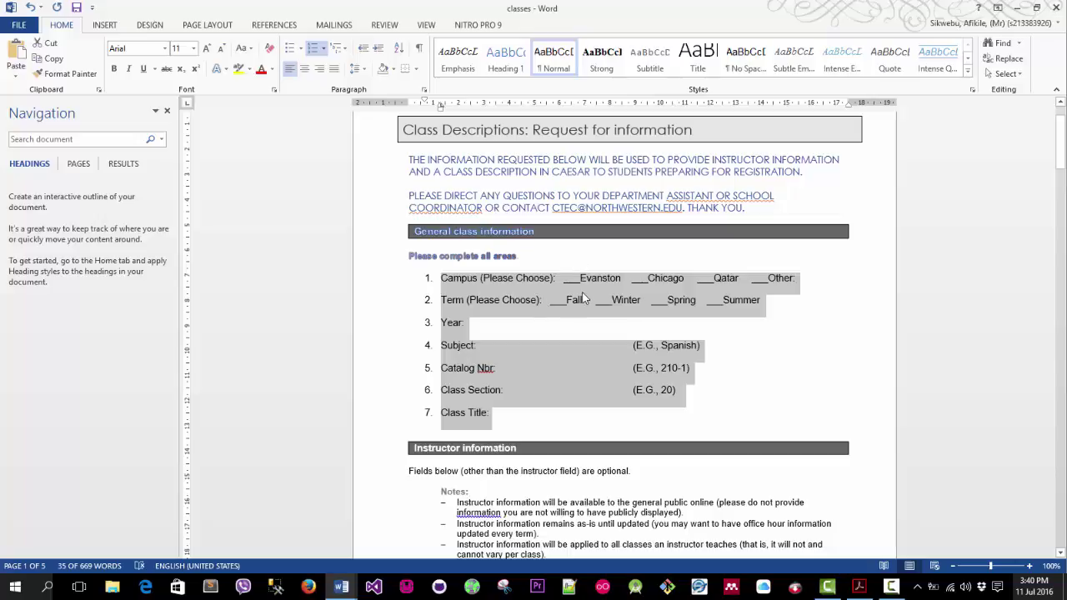
click(443, 280)
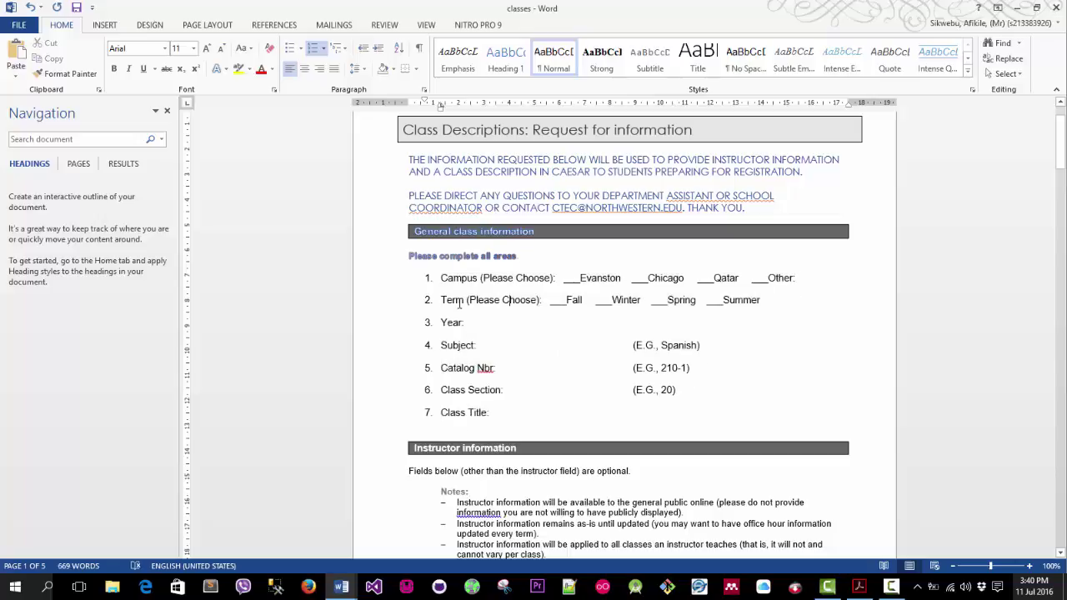
- Change only "Campus (Please Choose):" in item 1 to UPPERCASE and save the document
drag(443, 280, 537, 285)
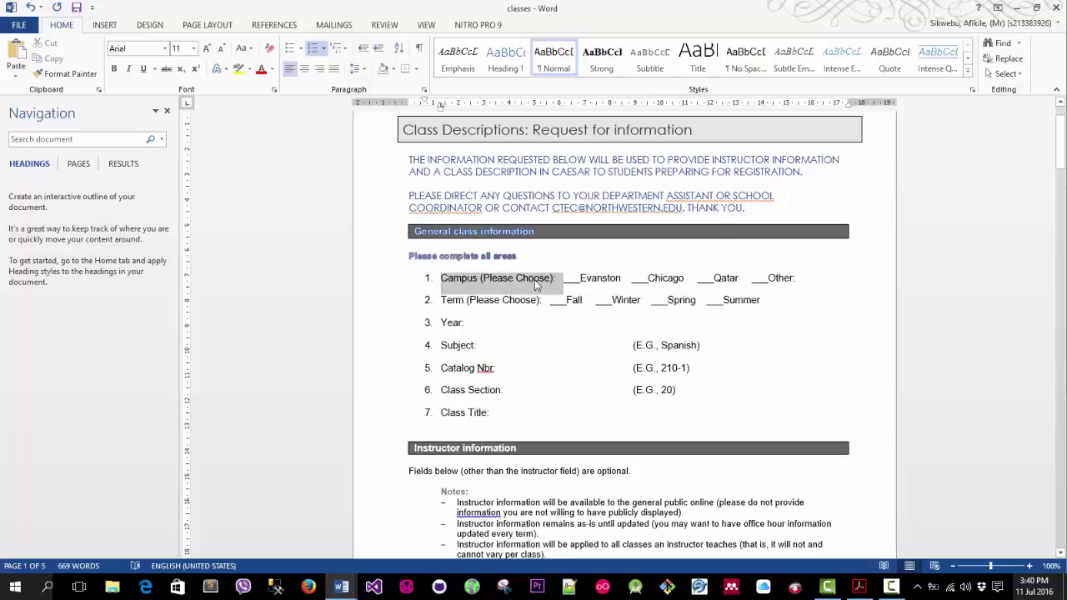
click(242, 48)
click(278, 97)
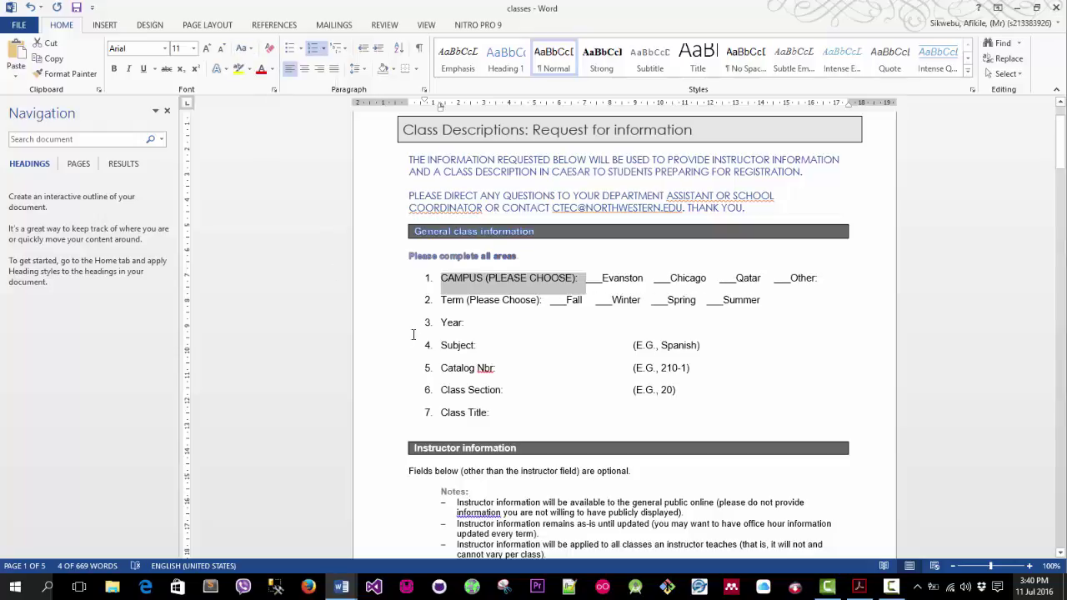
click(735, 255)
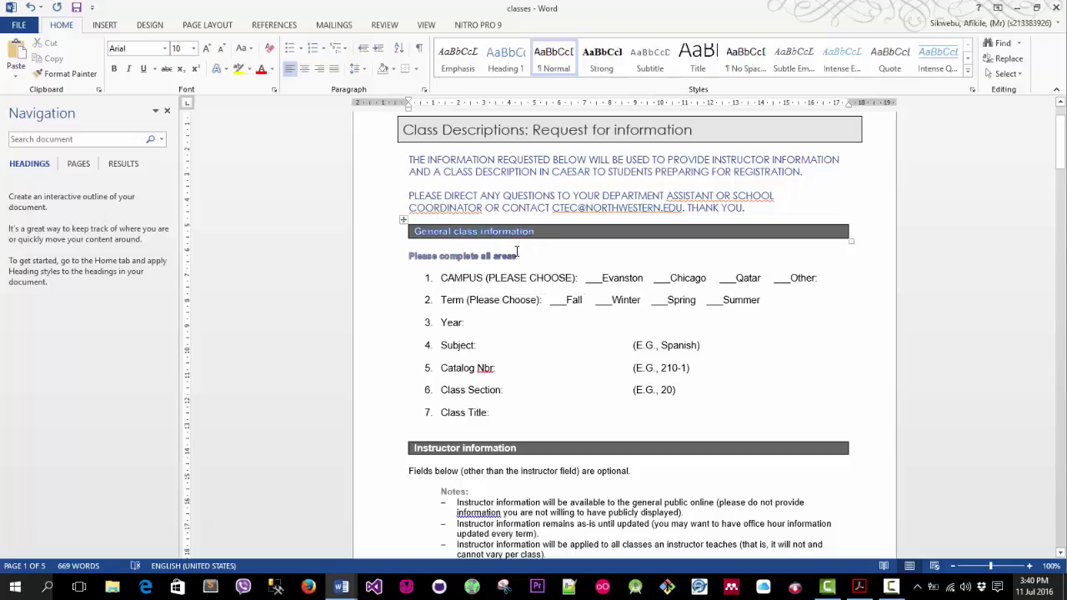
scroll(550, 309, down, 1)
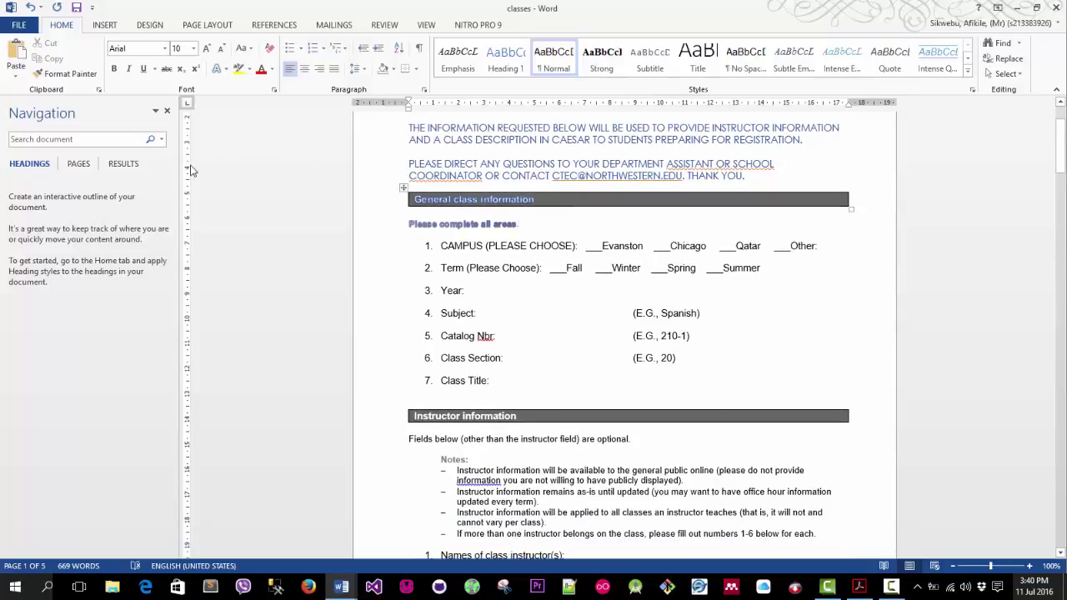
click(76, 8)
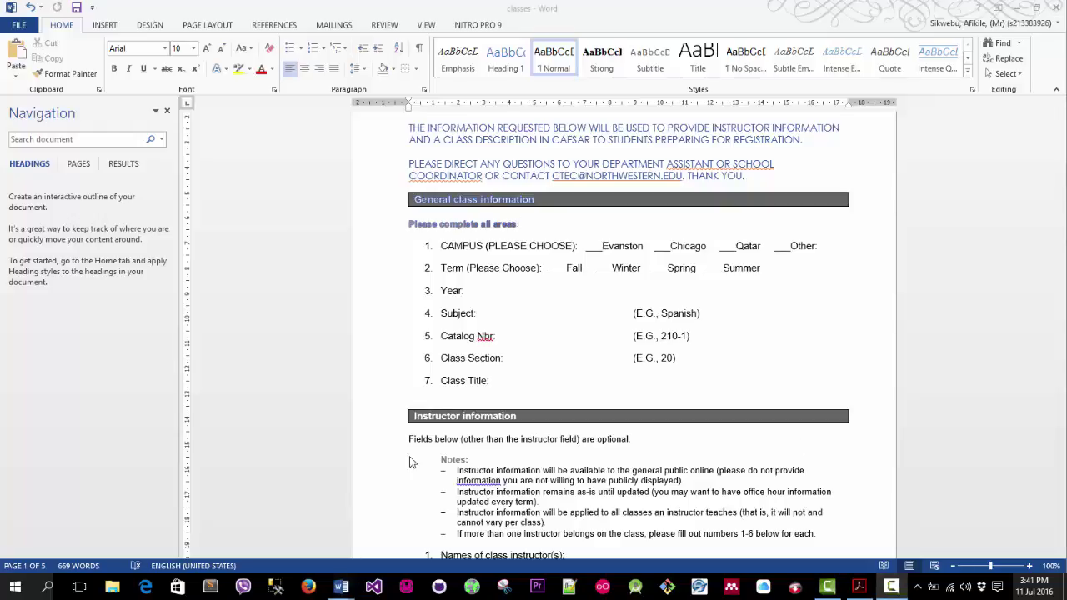
- Highlight the line "Fields below (other than the instructor field) are optional." under "Instructor information" in yellow
scroll(471, 338, down, 4)
click(392, 413)
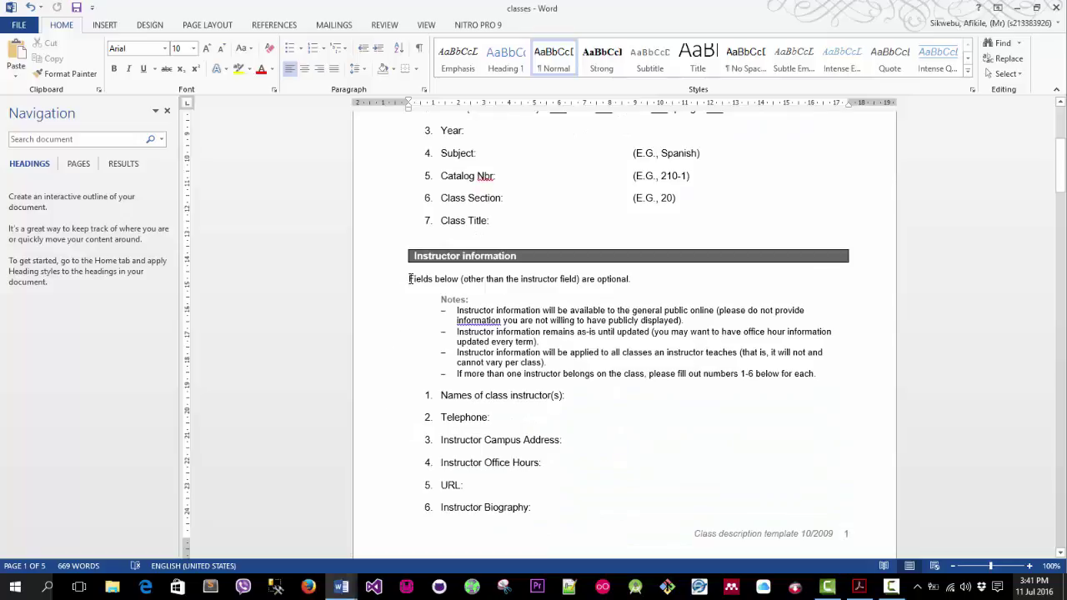
drag(408, 279, 638, 280)
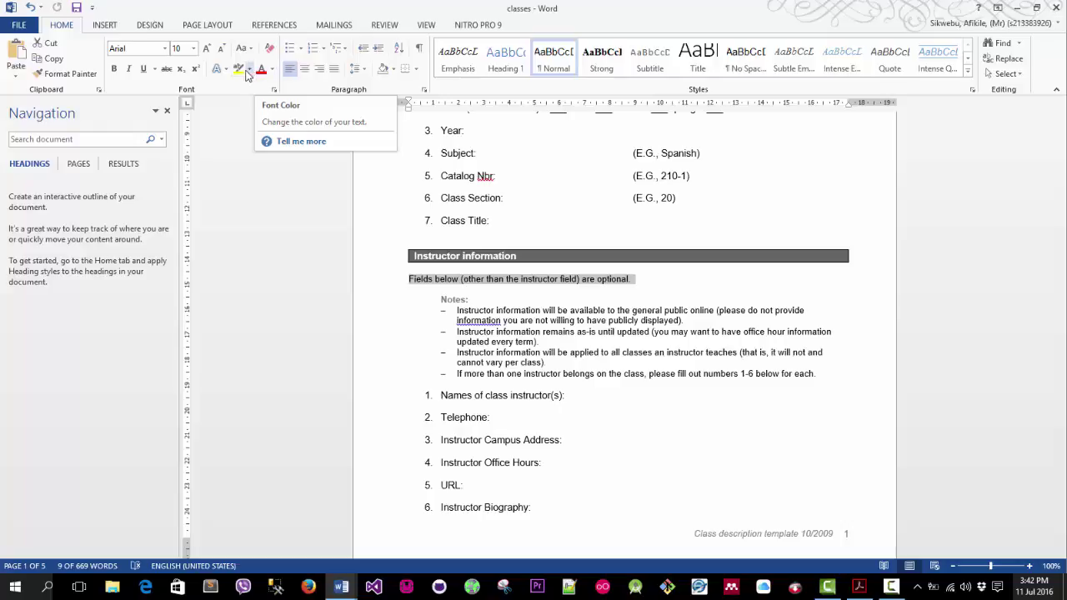
click(239, 69)
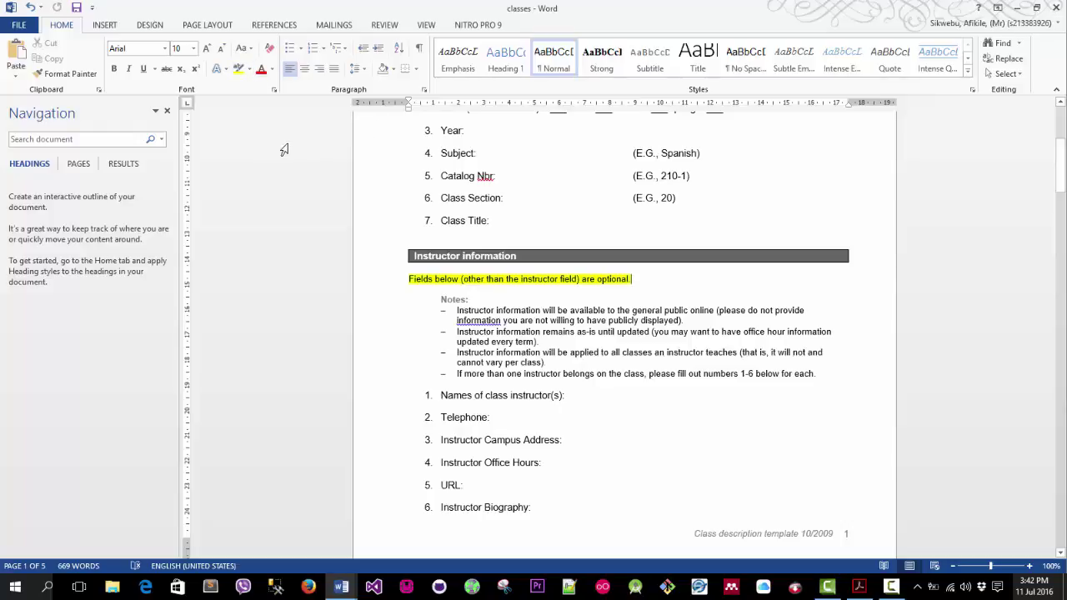
- Switch the text highlight colour to dark blue and apply it to the "Fields below" line
click(248, 72)
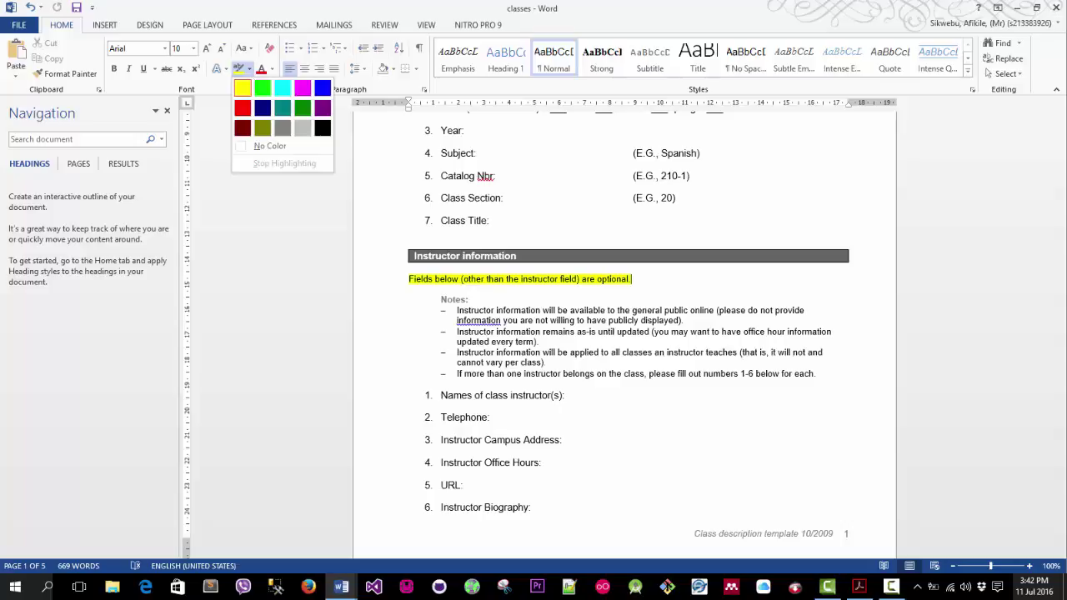
click(263, 108)
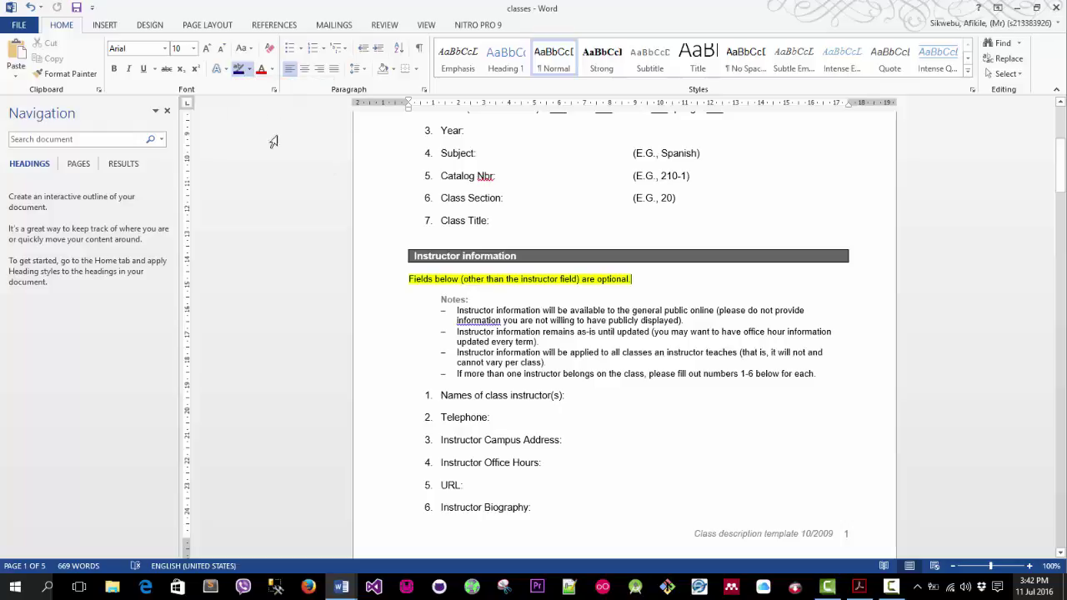
drag(634, 281, 409, 282)
click(238, 68)
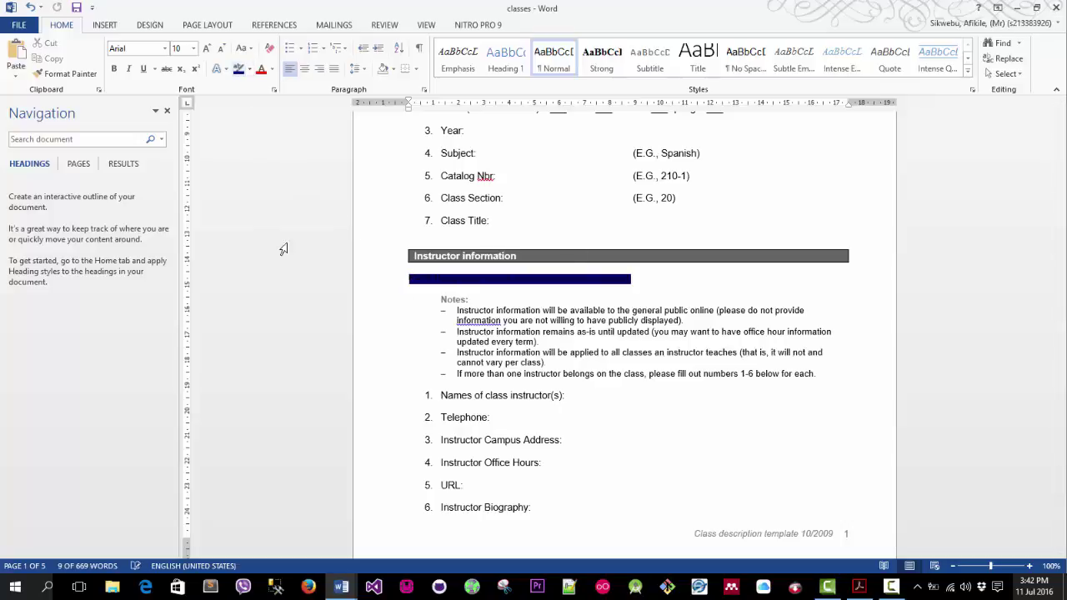
click(605, 283)
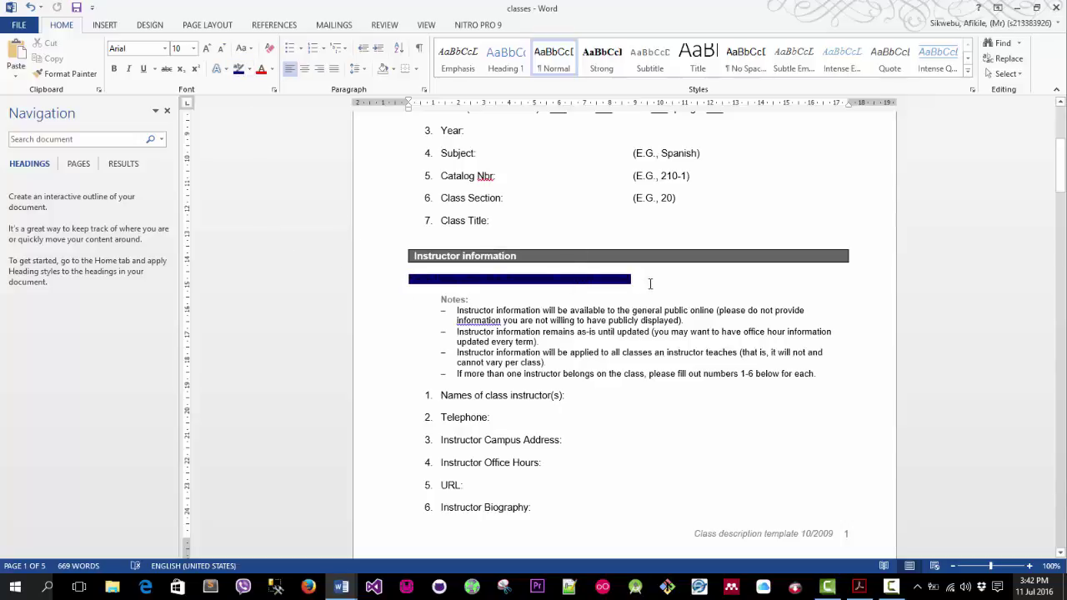
- Set the text highlight colour to light gray and mark the "Fields below" line with it
click(249, 69)
click(282, 147)
drag(645, 277, 408, 274)
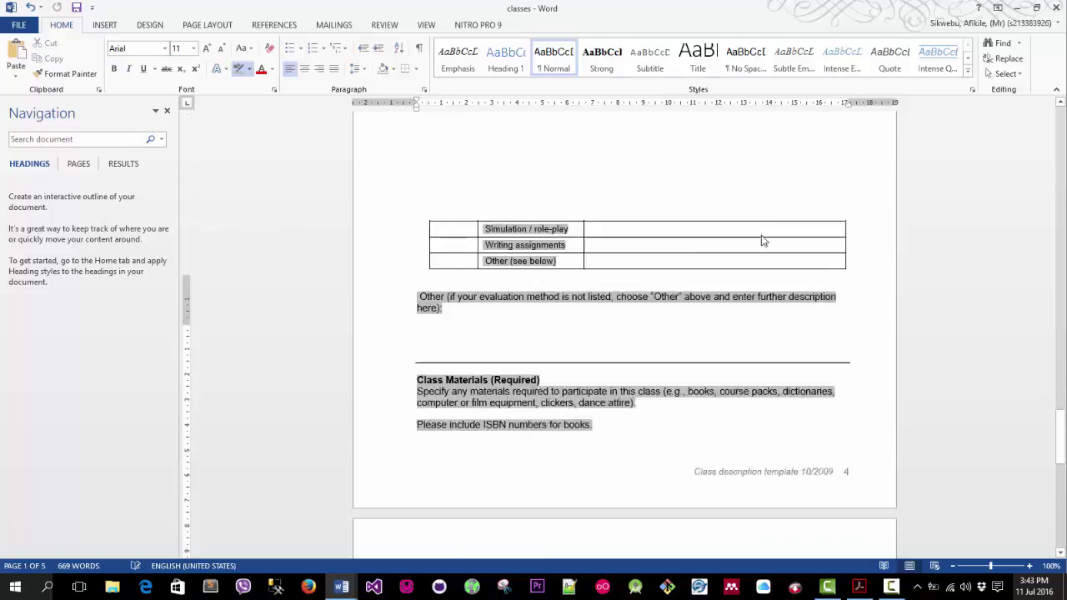
- Undo the gray highlighting that spread over the rest of the document and return to the "Fields below" line
scroll(761, 241, down, 5)
scroll(648, 274, up, 5)
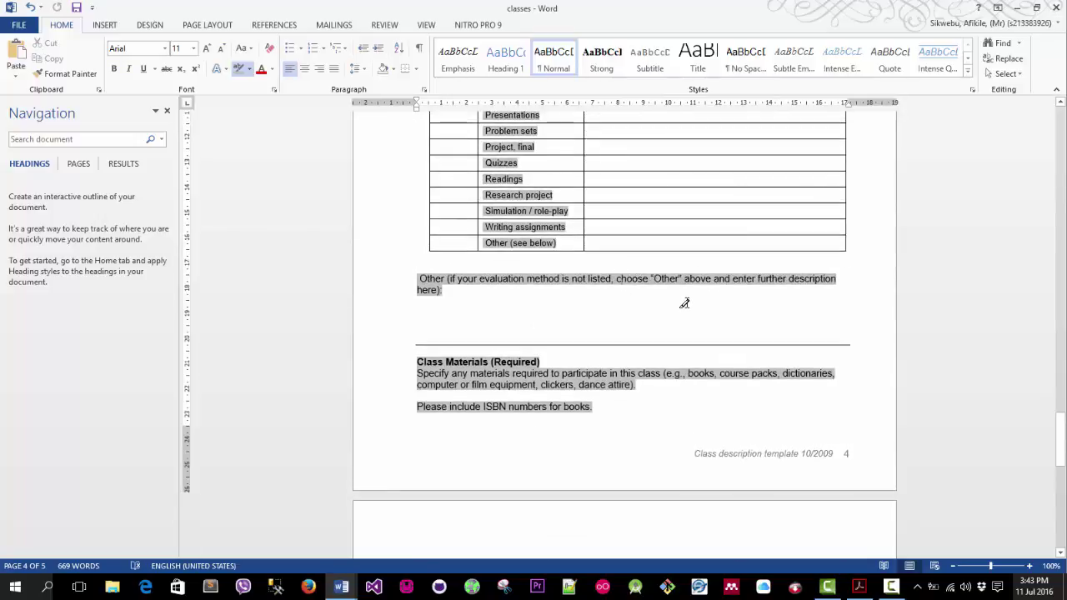
key(ctrl+a)
scroll(654, 319, up, 2)
click(653, 313)
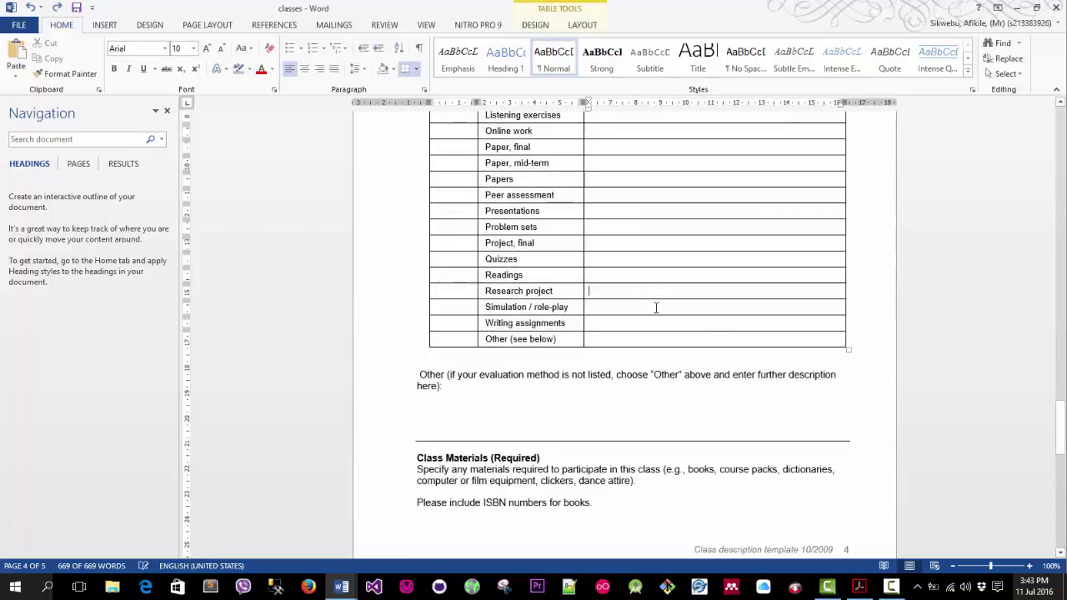
scroll(653, 310, up, 8)
scroll(653, 310, up, 15)
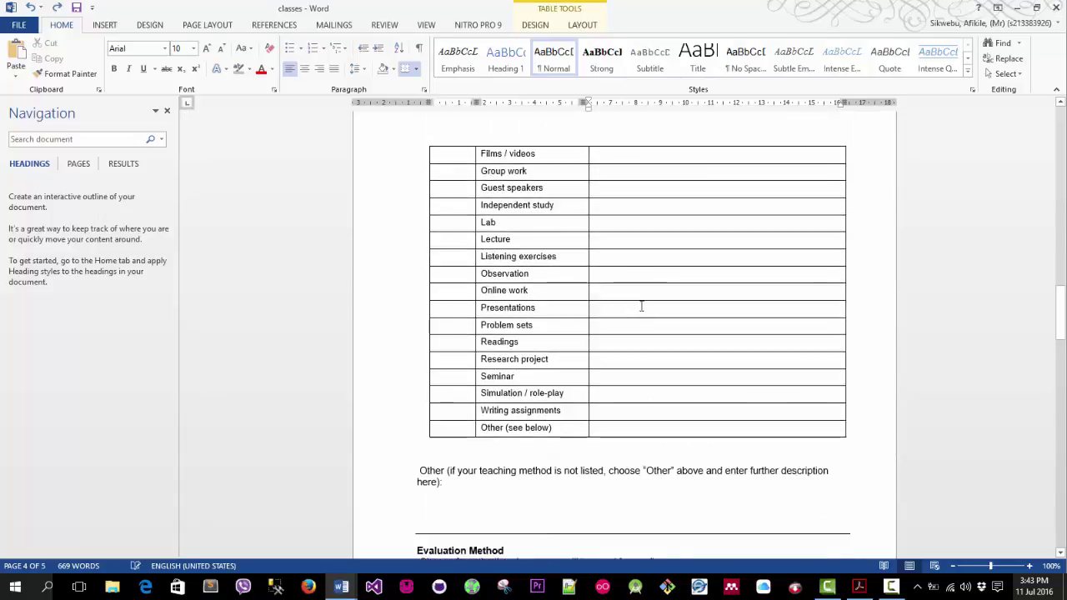
scroll(635, 299, up, 15)
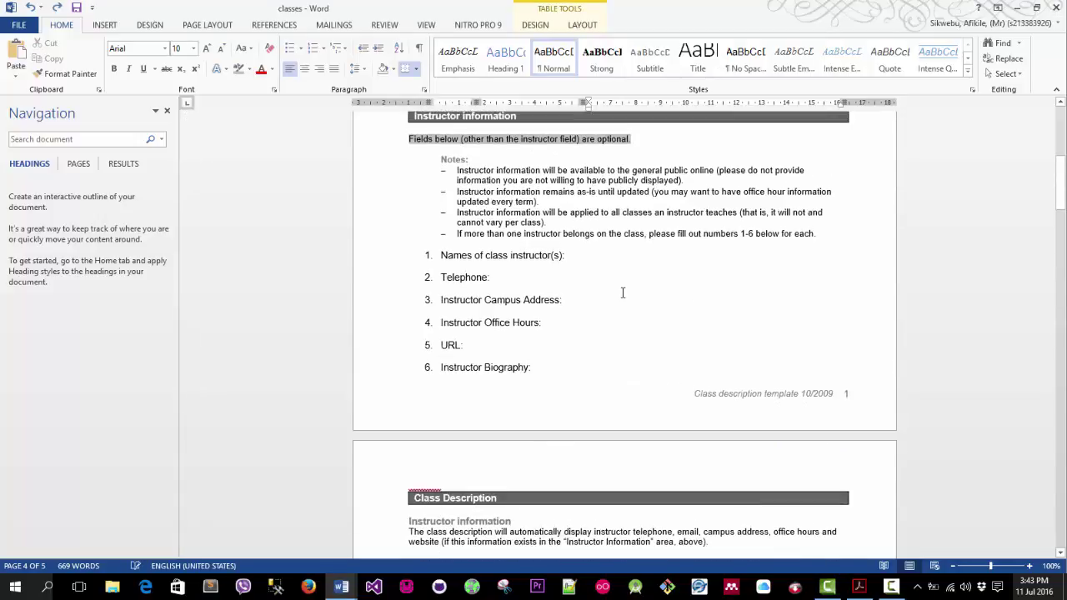
- Highlight the whole "Fields below" line under "Instructor information" in dark yellow
click(468, 249)
drag(648, 230, 475, 234)
click(427, 248)
drag(409, 235, 632, 236)
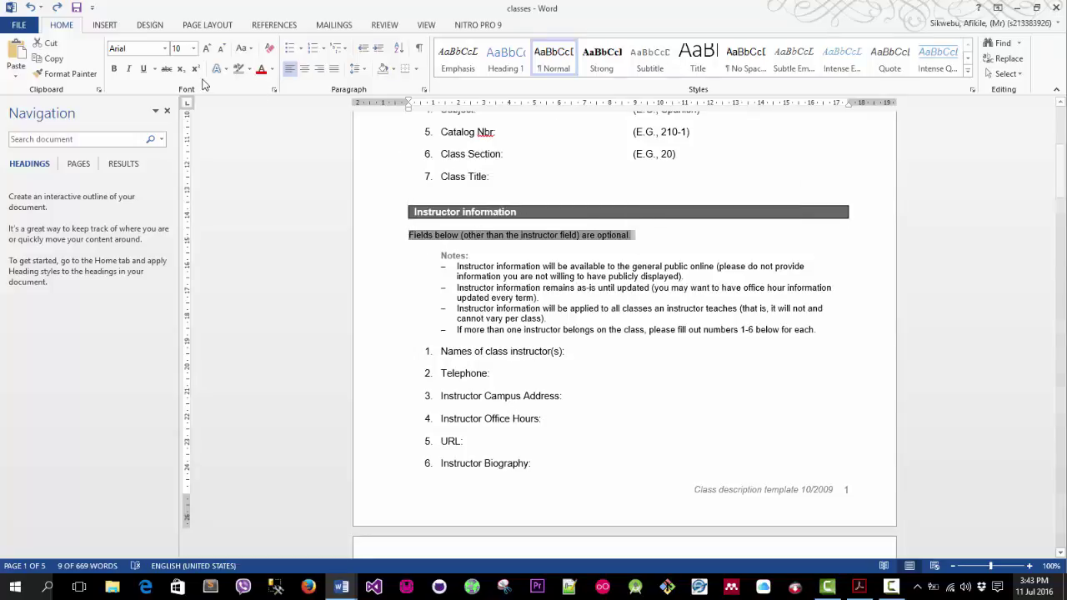
click(252, 72)
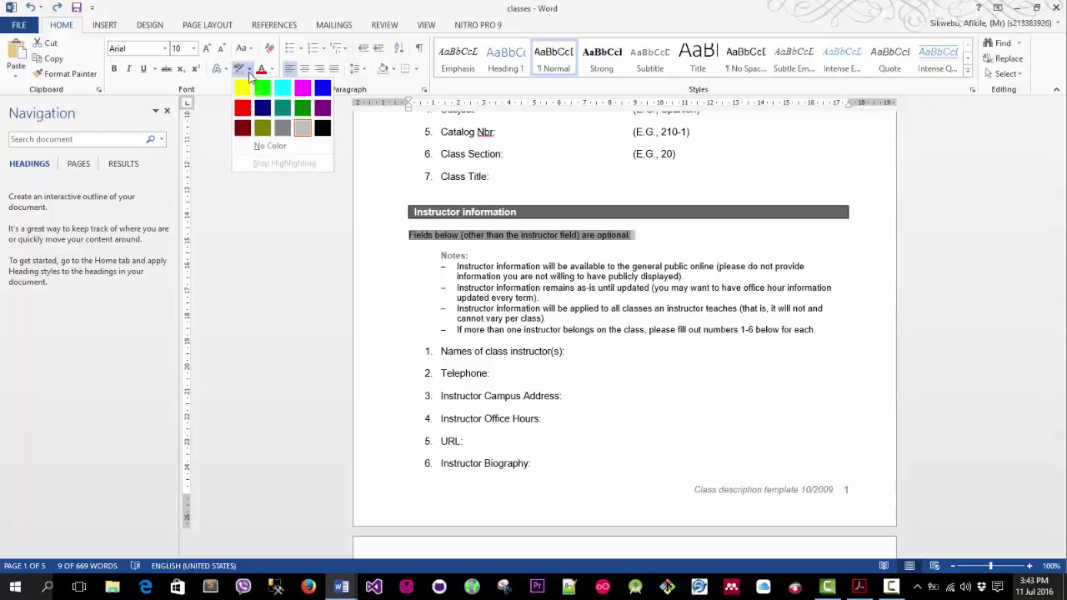
click(262, 131)
click(348, 225)
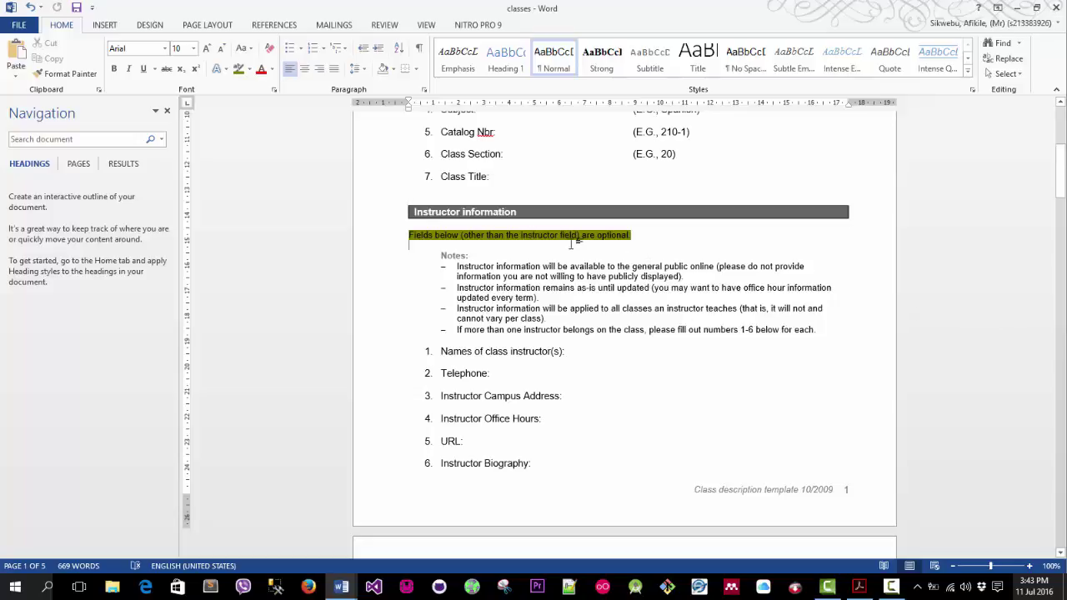
- Remove the highlight from the "Fields below" line with No Color and save the document
drag(457, 265, 412, 340)
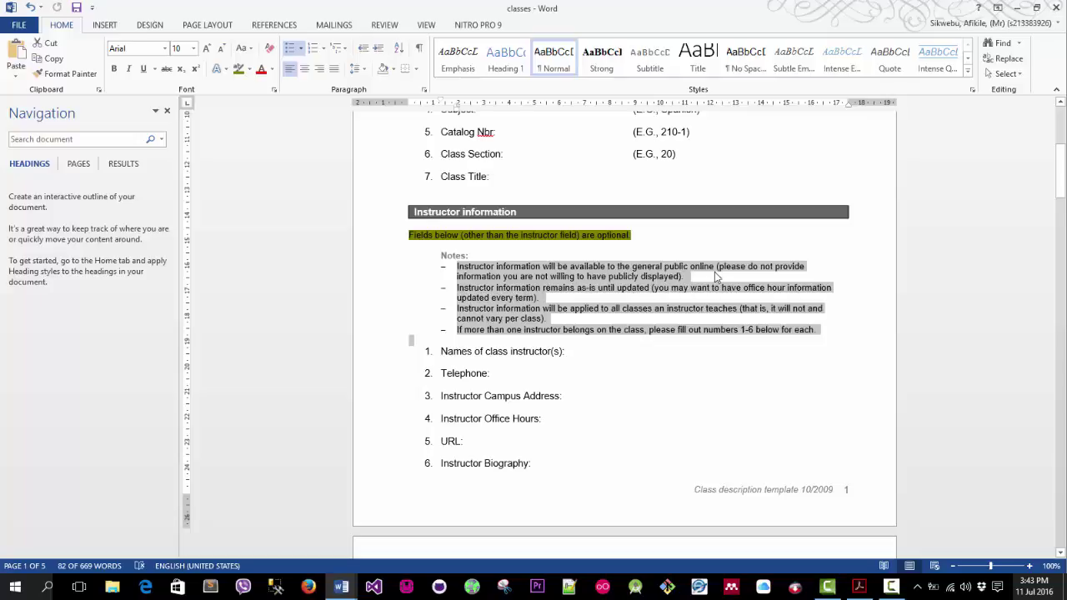
triple_click(602, 237)
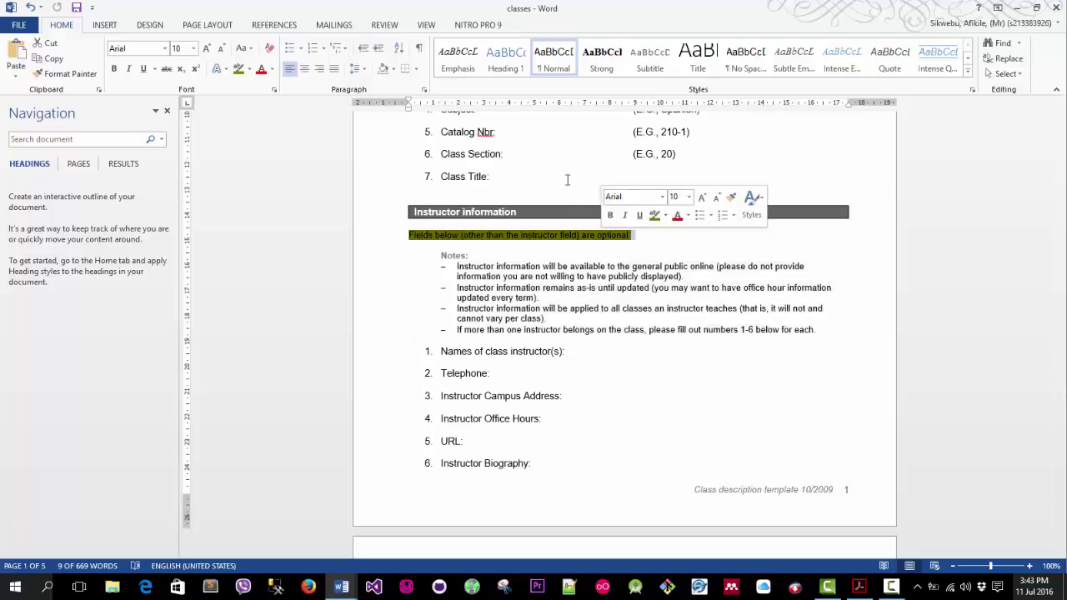
click(249, 69)
click(270, 146)
click(609, 267)
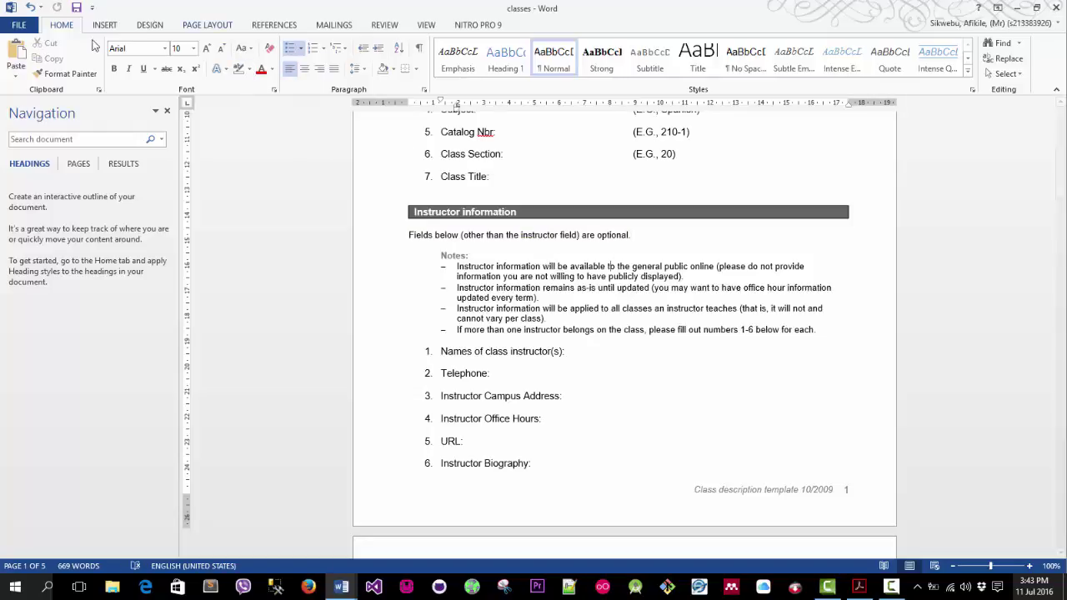
click(76, 8)
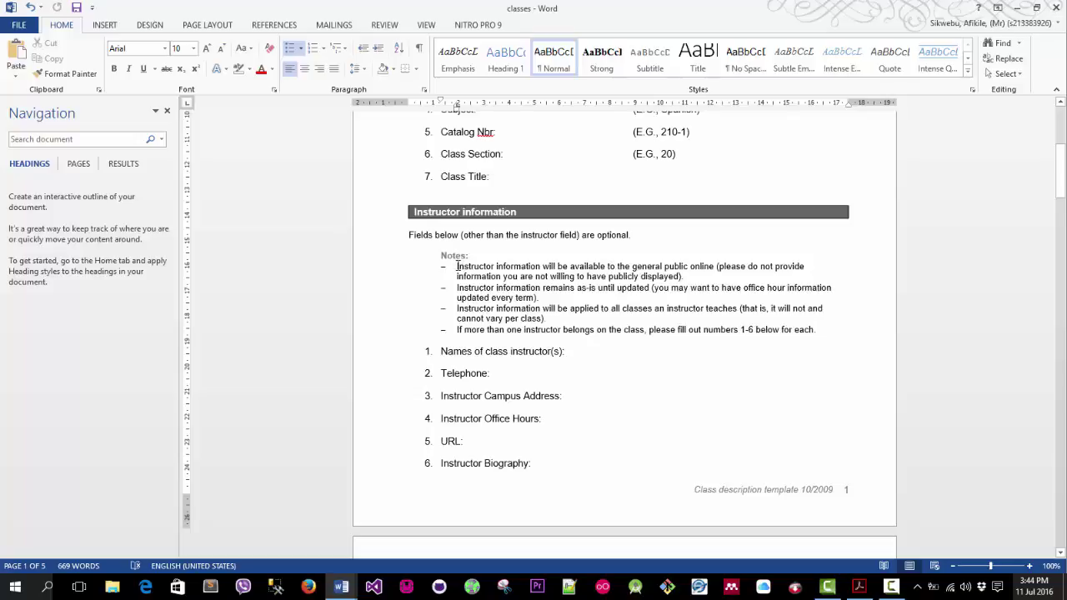
- Start Format Painter from the first item under "Notes:", close the Navigation pane and cancel the painter
drag(457, 266, 709, 274)
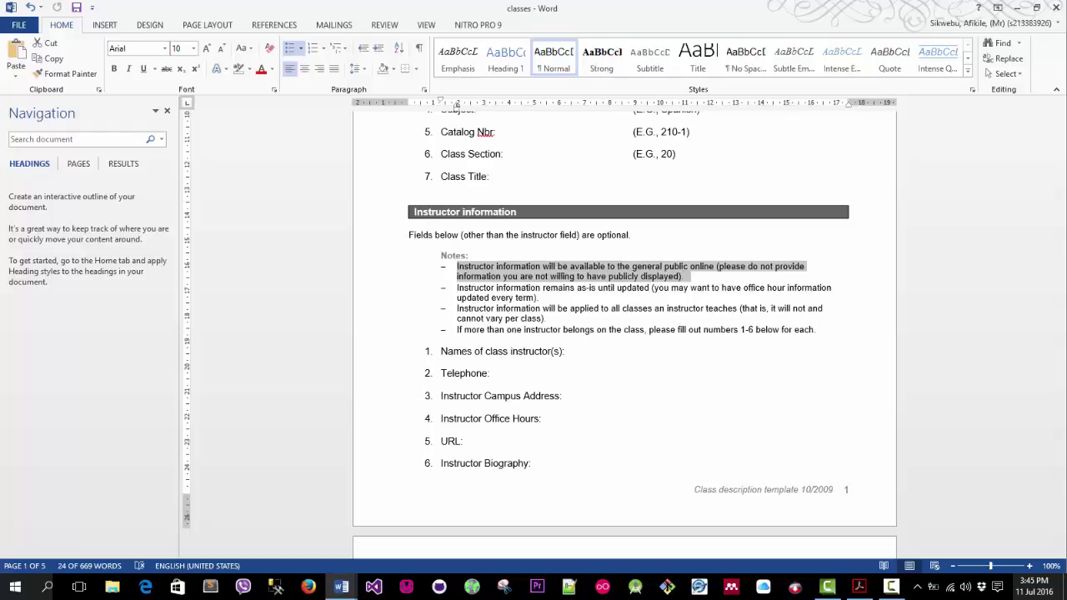
click(62, 75)
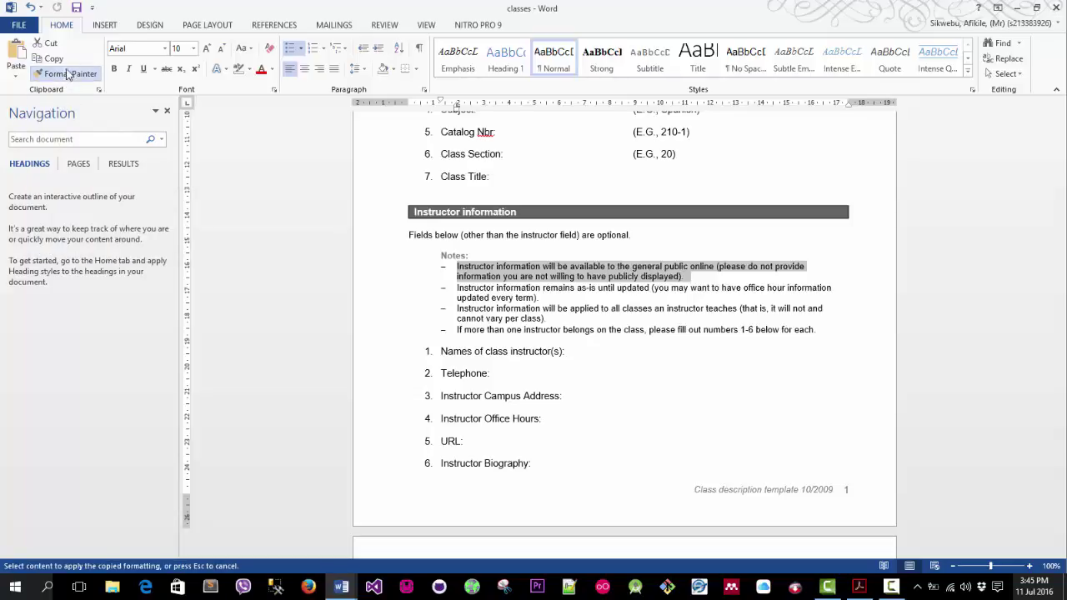
click(167, 110)
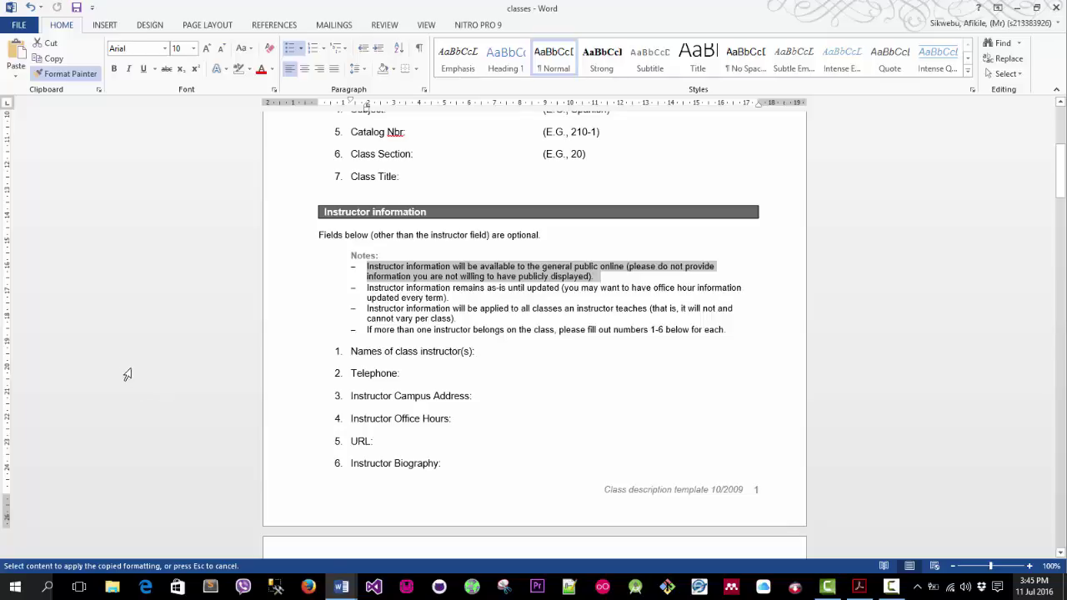
click(67, 74)
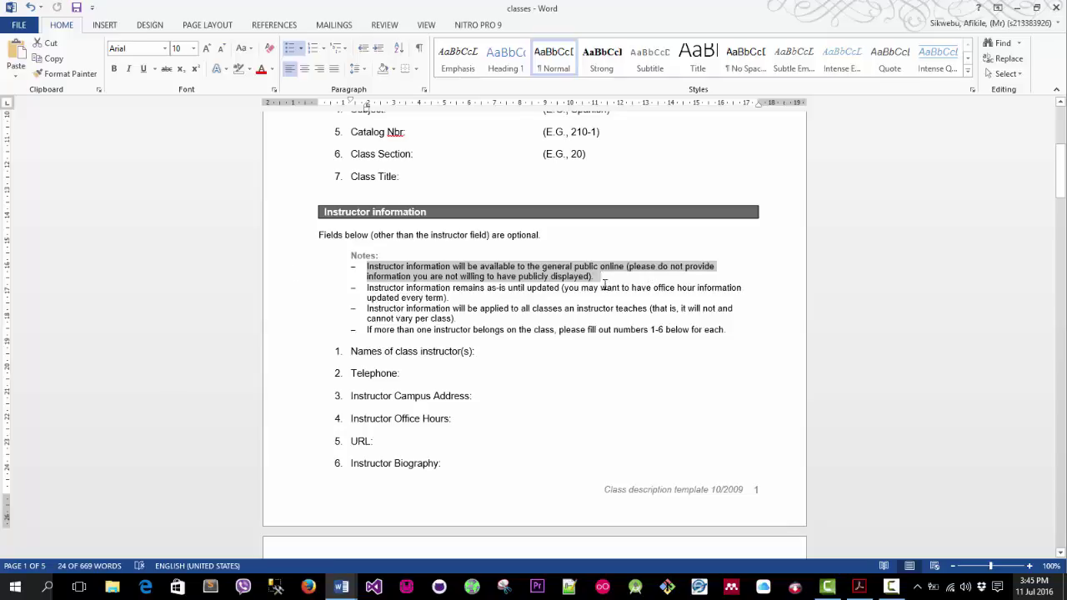
- Format the first item under "Notes:" as bold italic without underline, at font size 12
drag(604, 285, 367, 266)
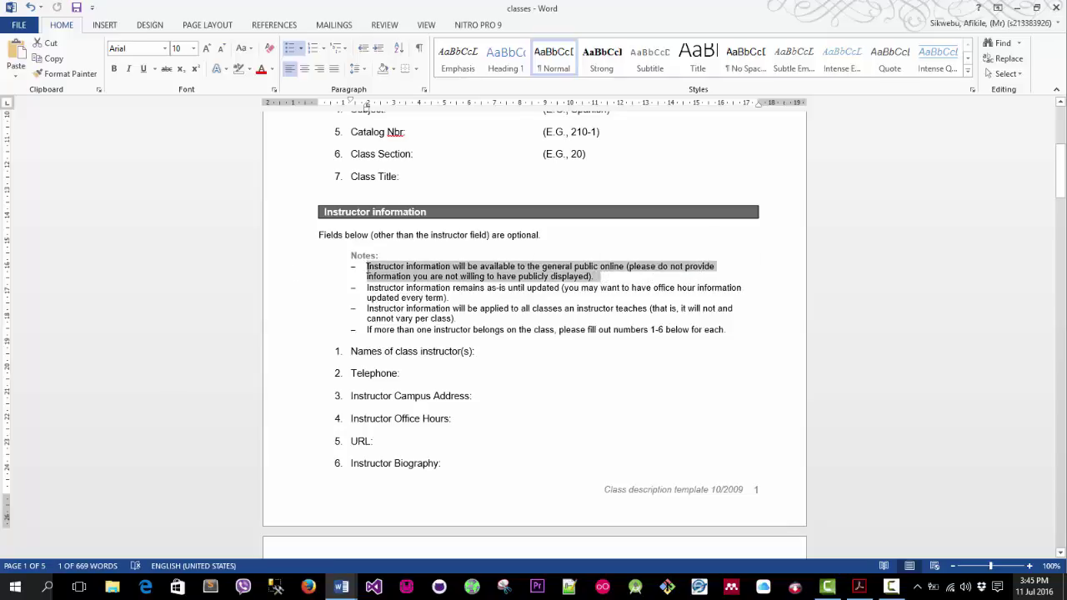
click(115, 70)
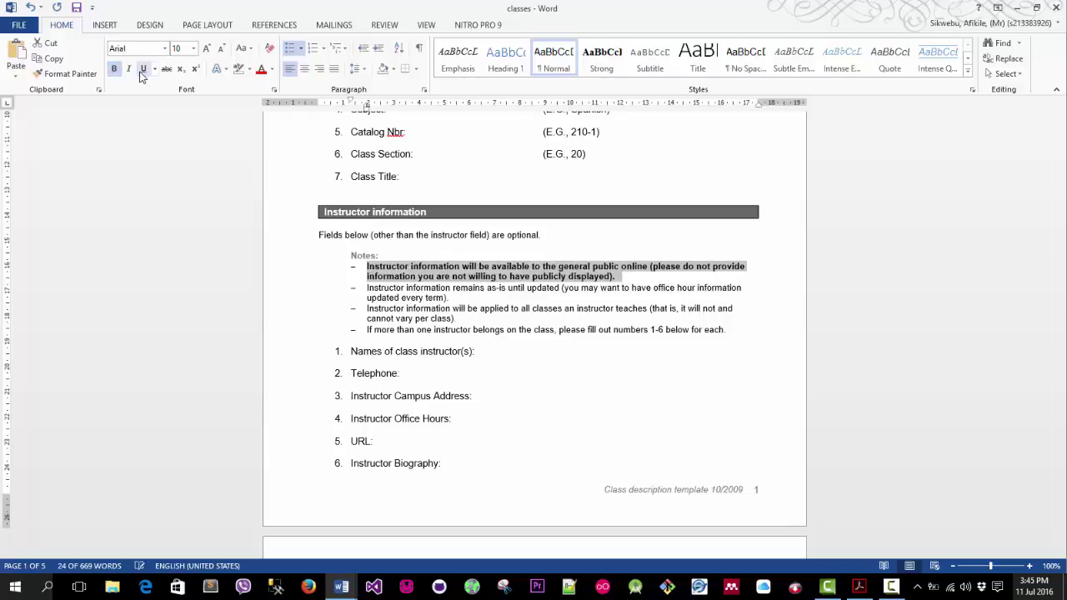
click(142, 70)
click(143, 69)
click(129, 70)
click(194, 48)
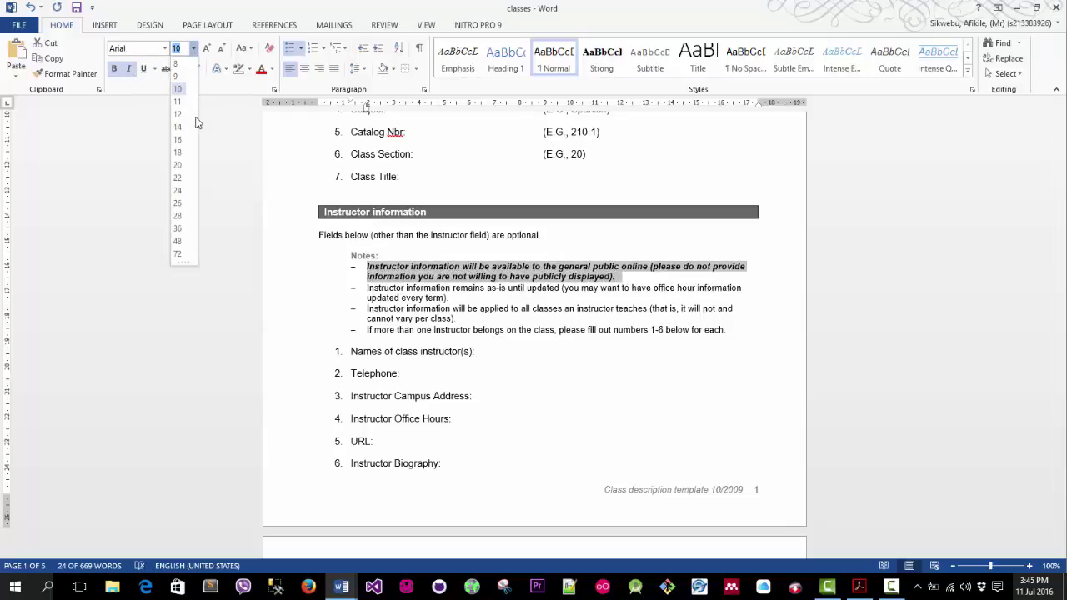
click(177, 114)
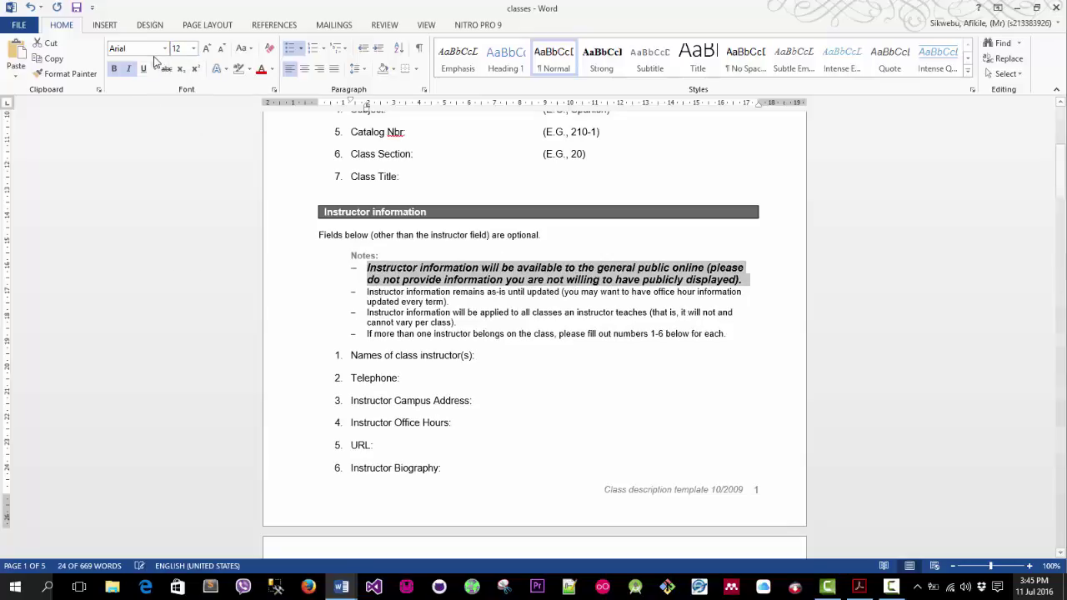
- Set the first item under "Notes:" to the Century Gothic font in red
click(165, 48)
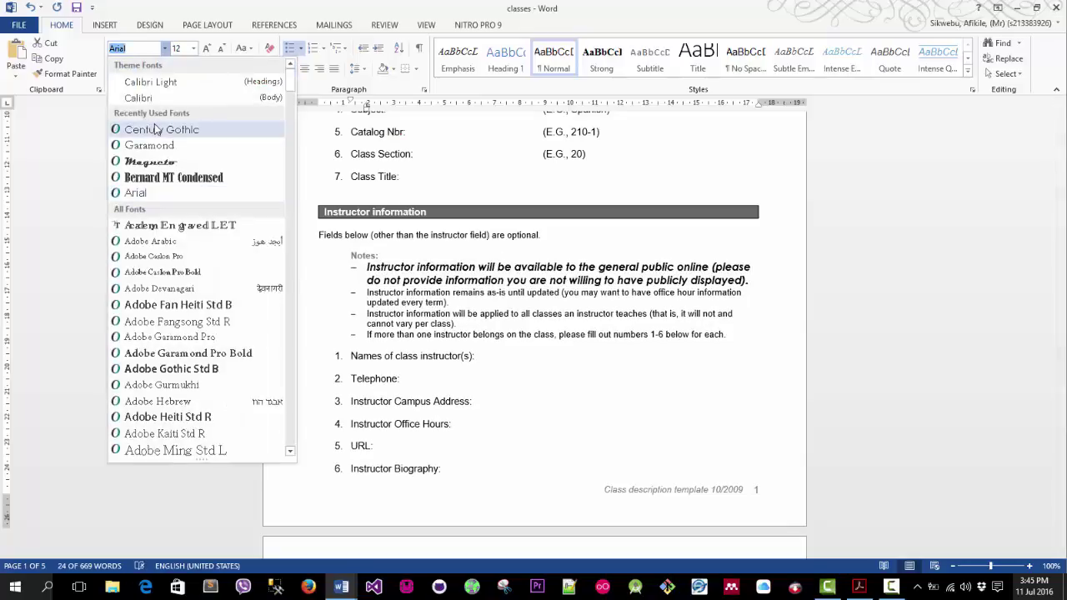
click(155, 129)
click(261, 68)
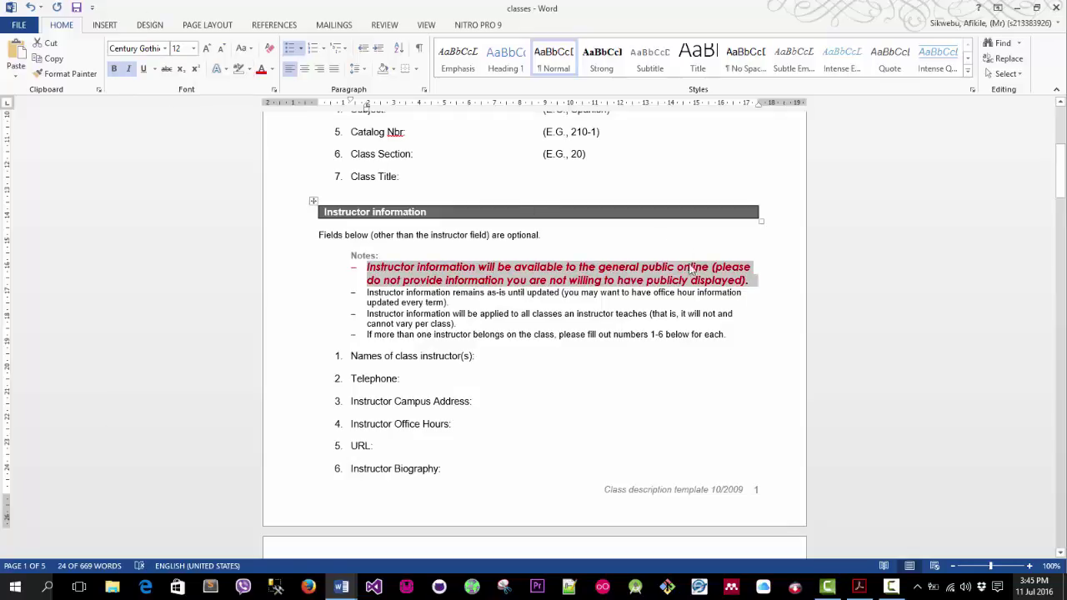
- Copy the first note's formatting onto the last note, "If more than one instructor belongs on the class", with Format Painter
drag(761, 283, 347, 269)
click(67, 74)
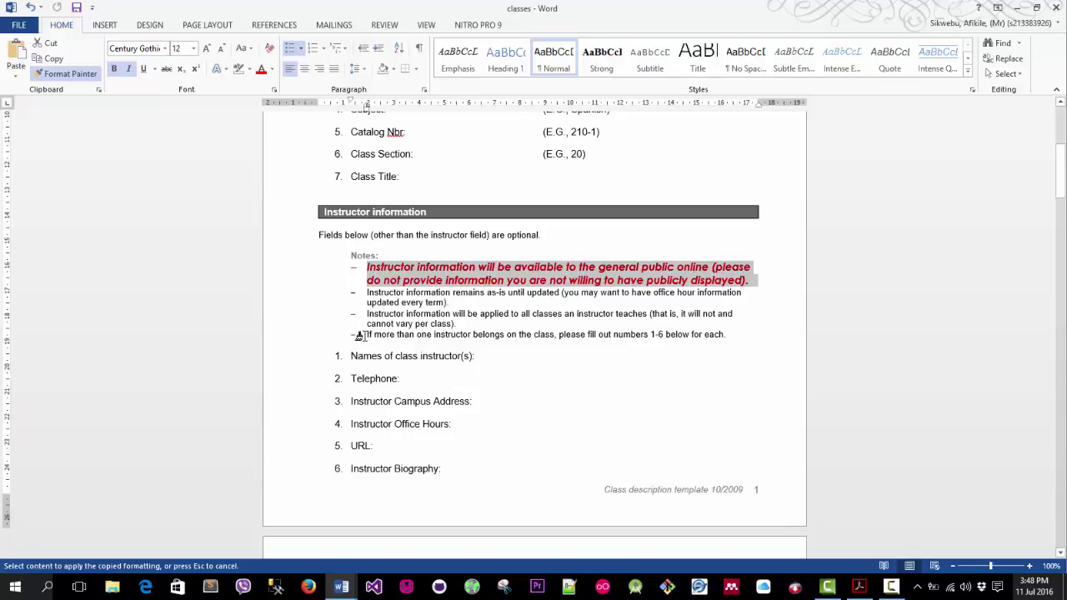
drag(360, 335, 739, 334)
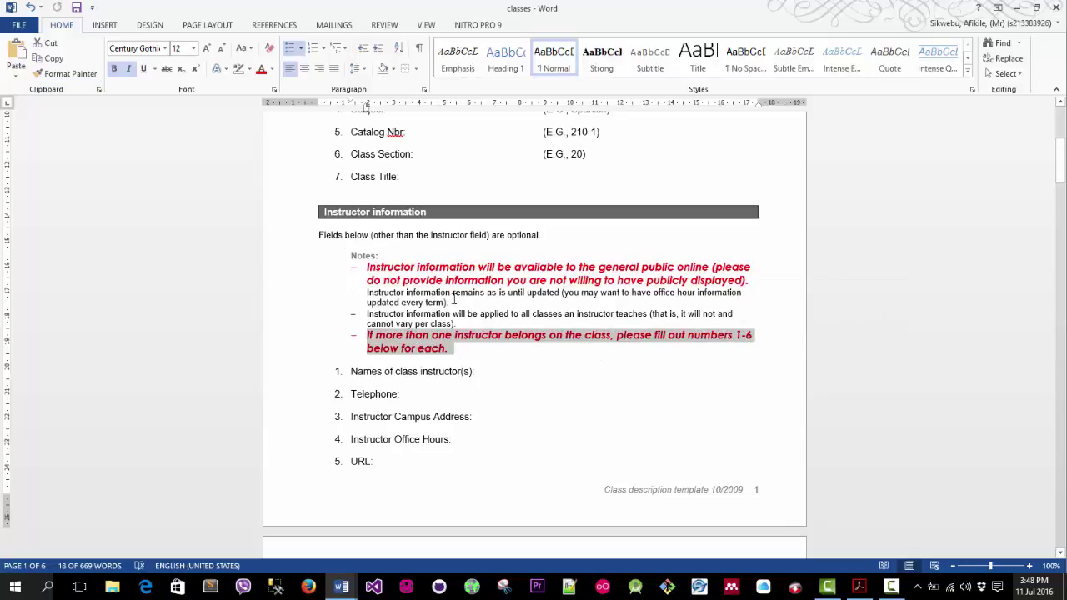
- Try to paint plain formatting onto "Instructor Campus Address:" with Format Painter, undoing the accidental text move
scroll(425, 308, down, 1)
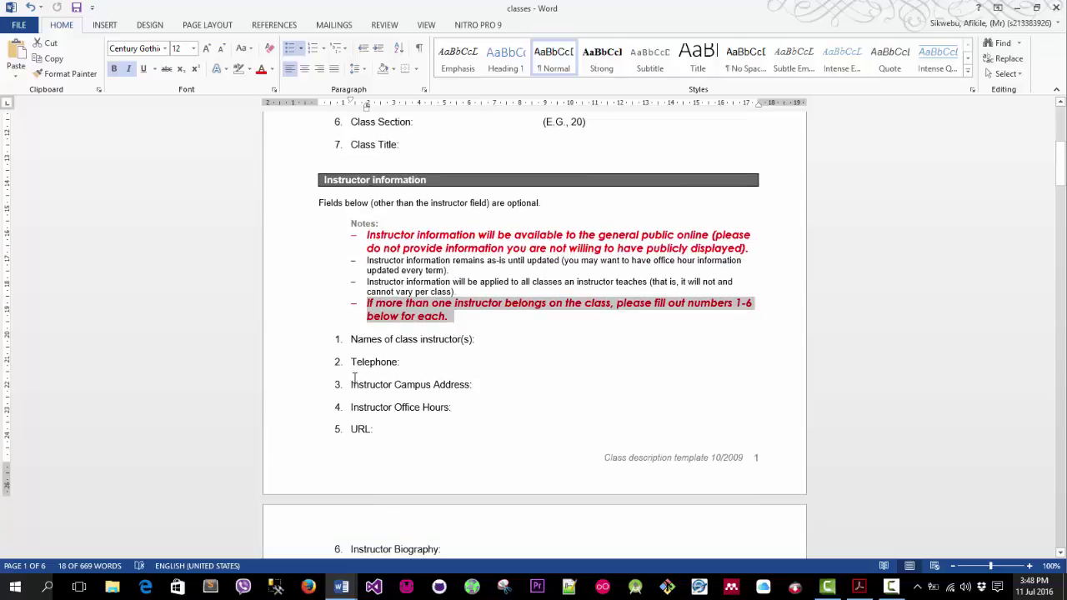
drag(349, 385, 475, 382)
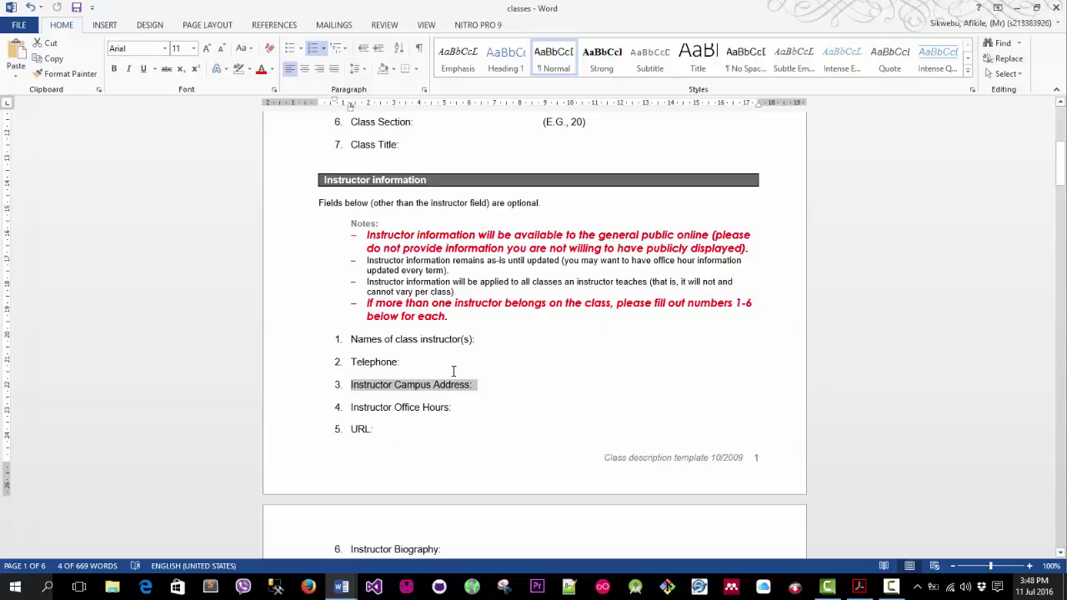
click(494, 375)
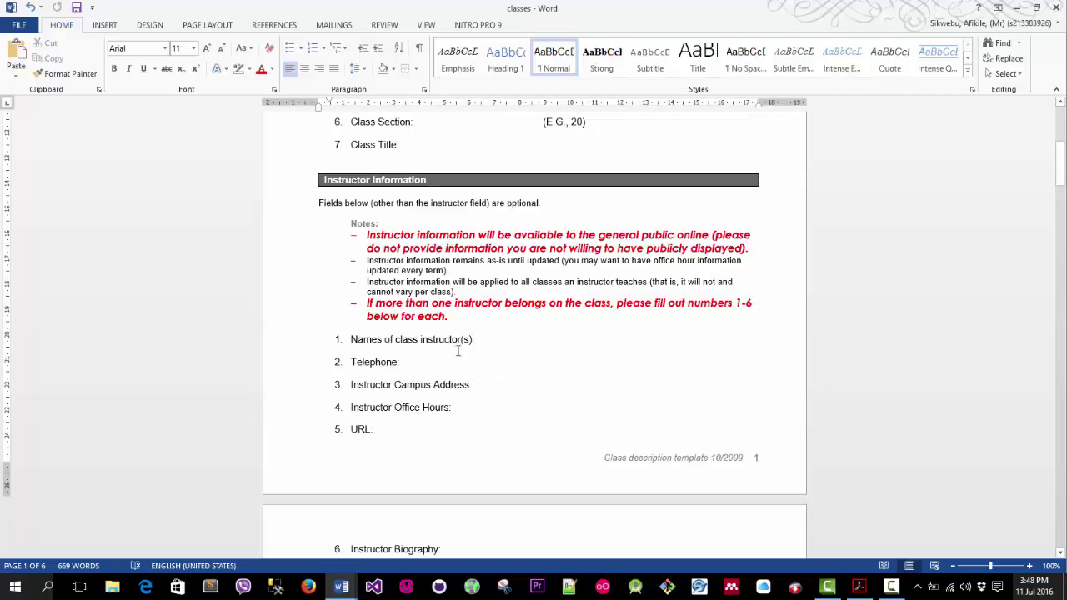
click(68, 75)
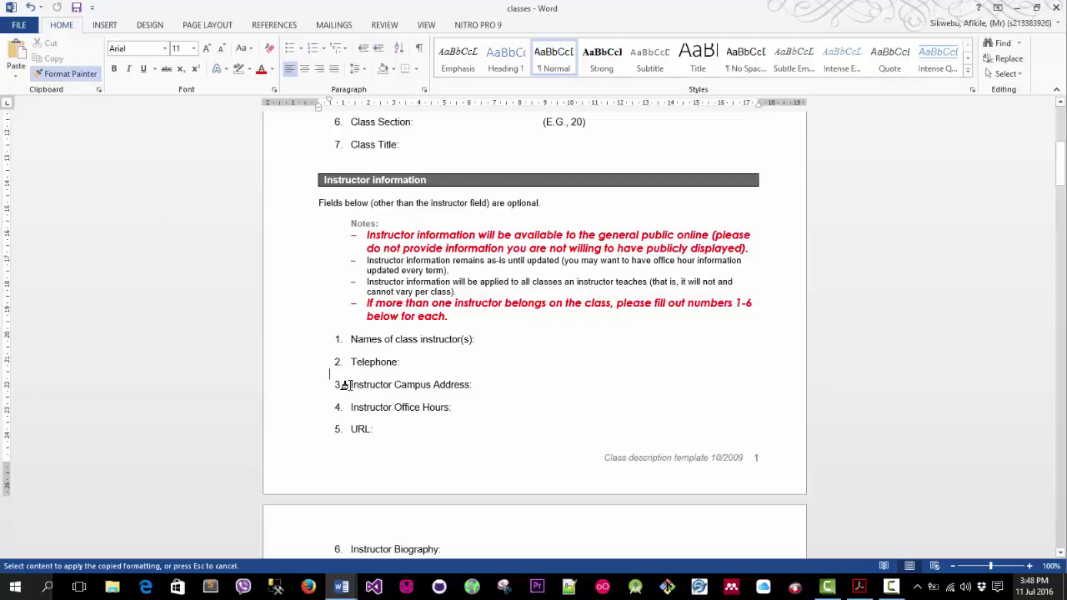
drag(345, 384, 478, 385)
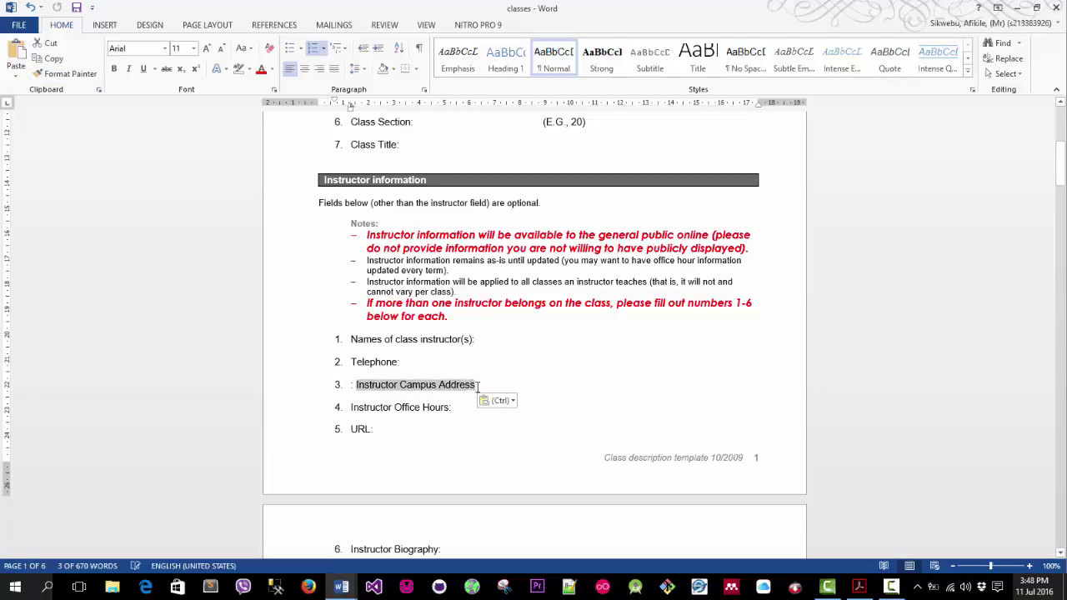
click(30, 8)
click(67, 74)
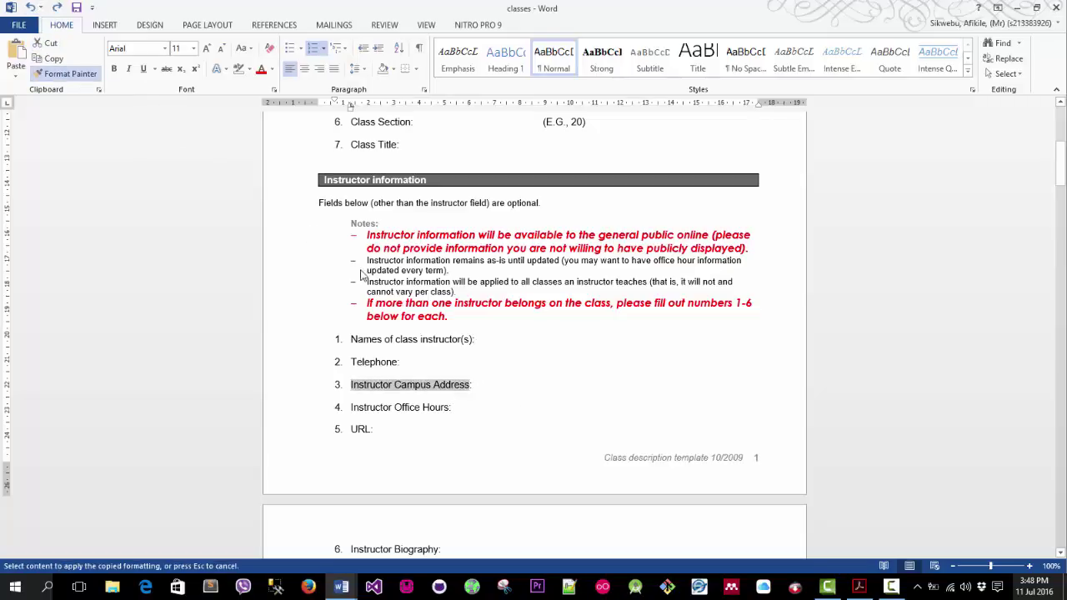
click(351, 386)
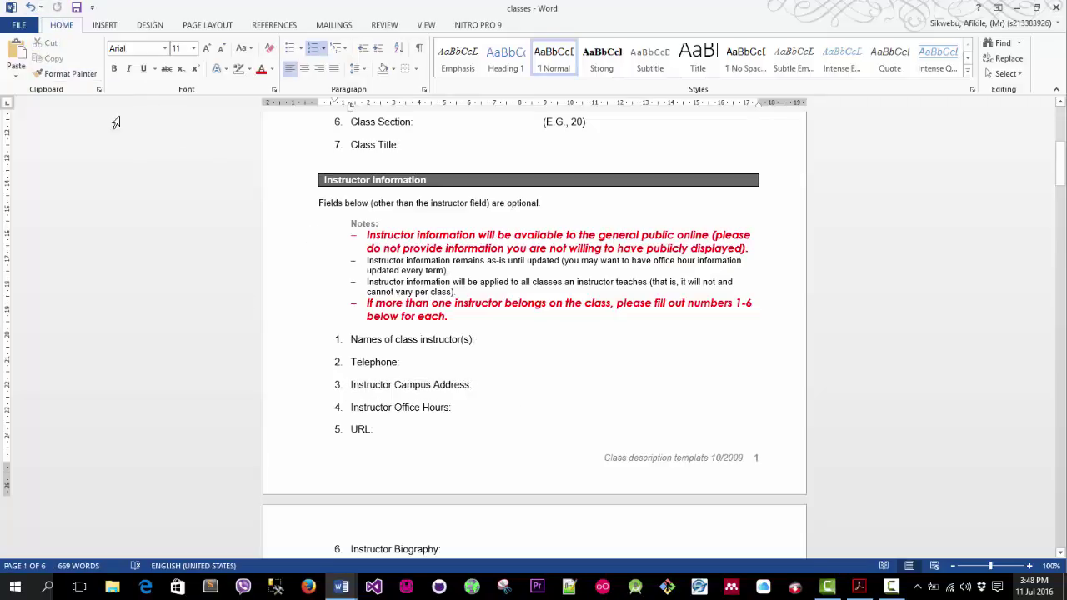
click(67, 74)
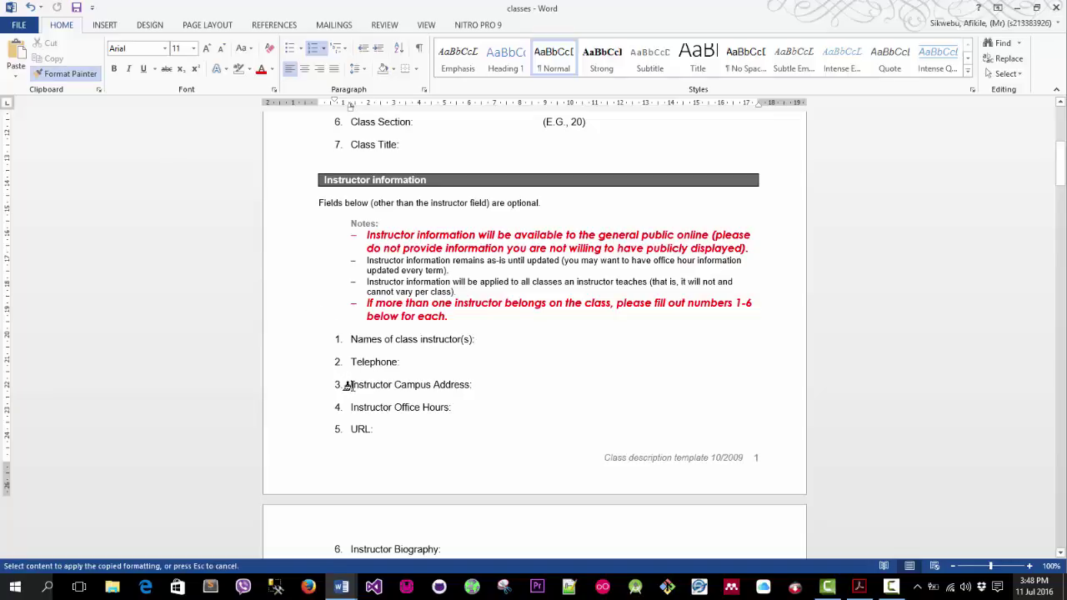
drag(346, 385, 478, 385)
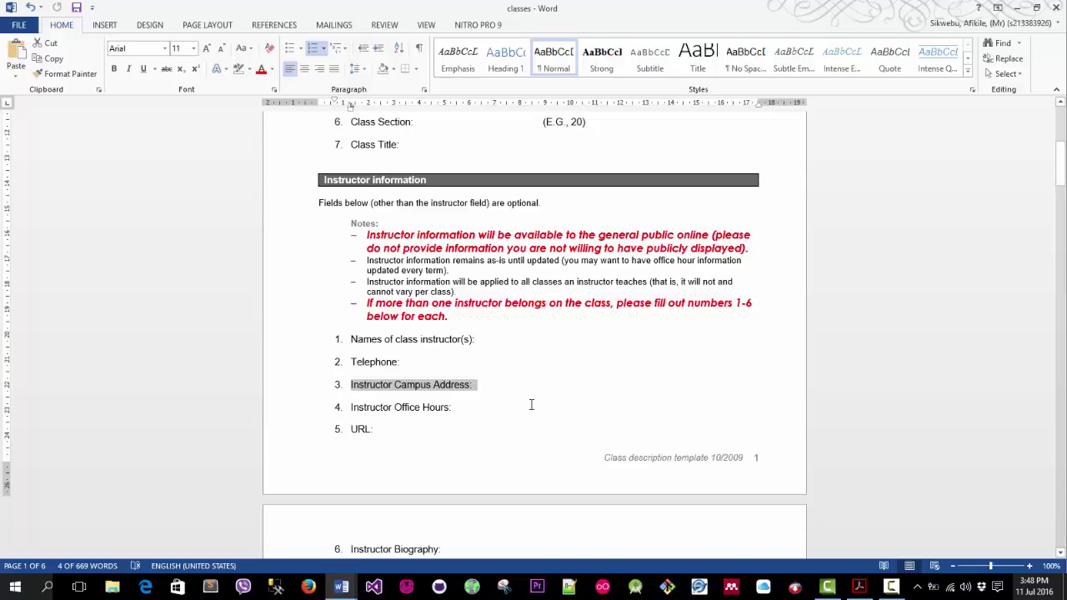
- Copy the first note's formatting onto "Instructor Campus Address:" with Format Painter
click(468, 317)
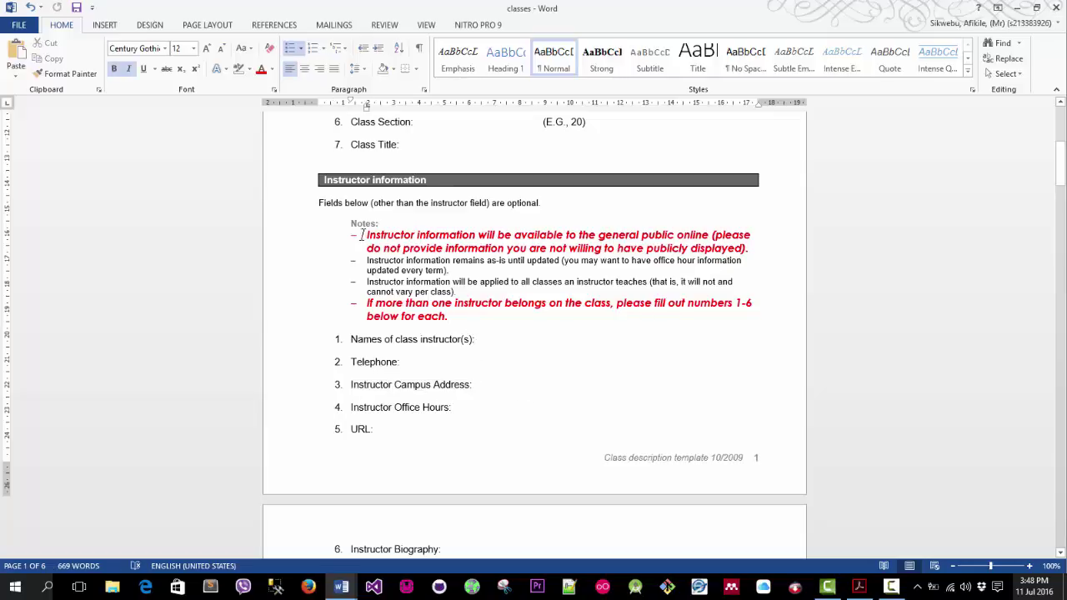
drag(367, 237, 754, 250)
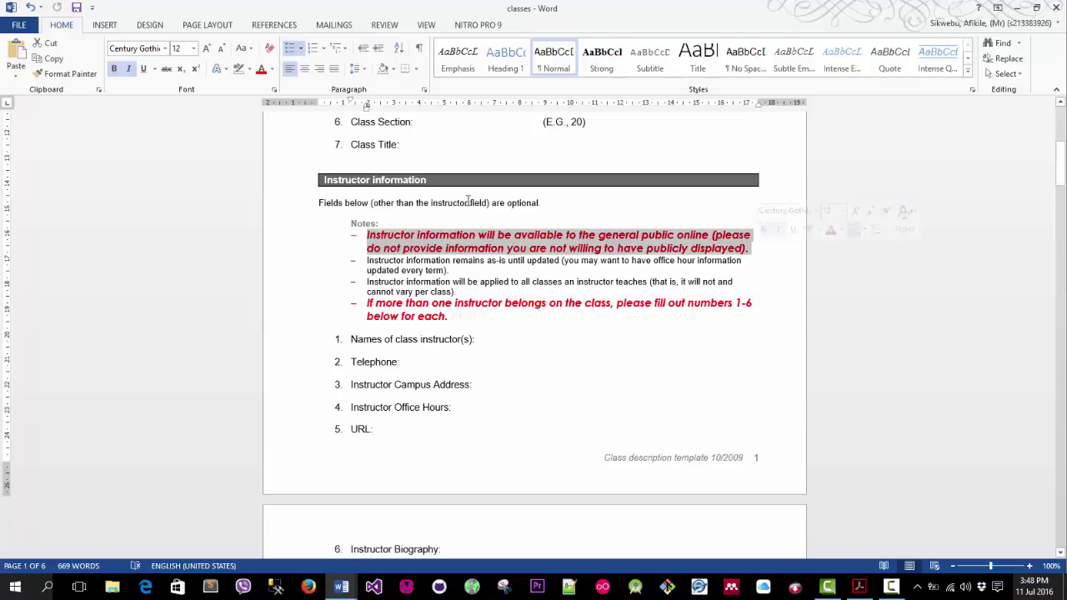
click(65, 73)
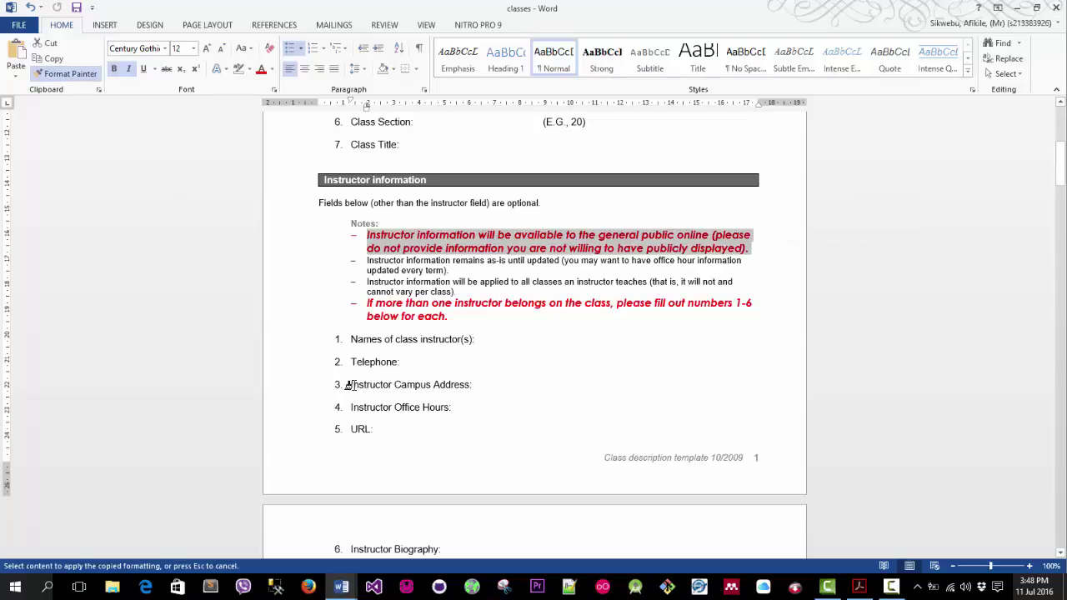
drag(344, 383, 479, 386)
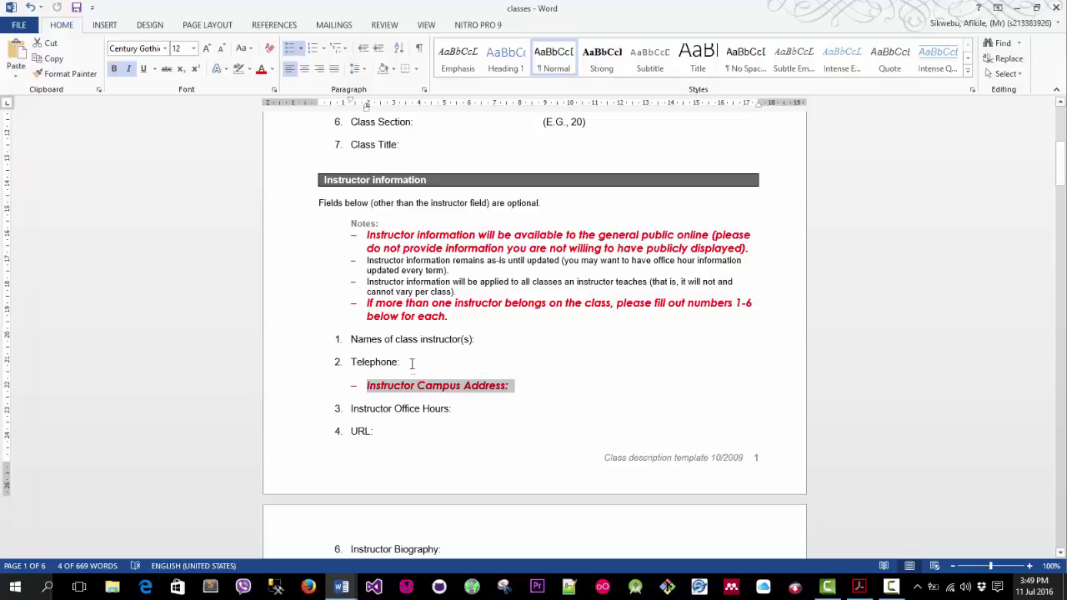
click(402, 411)
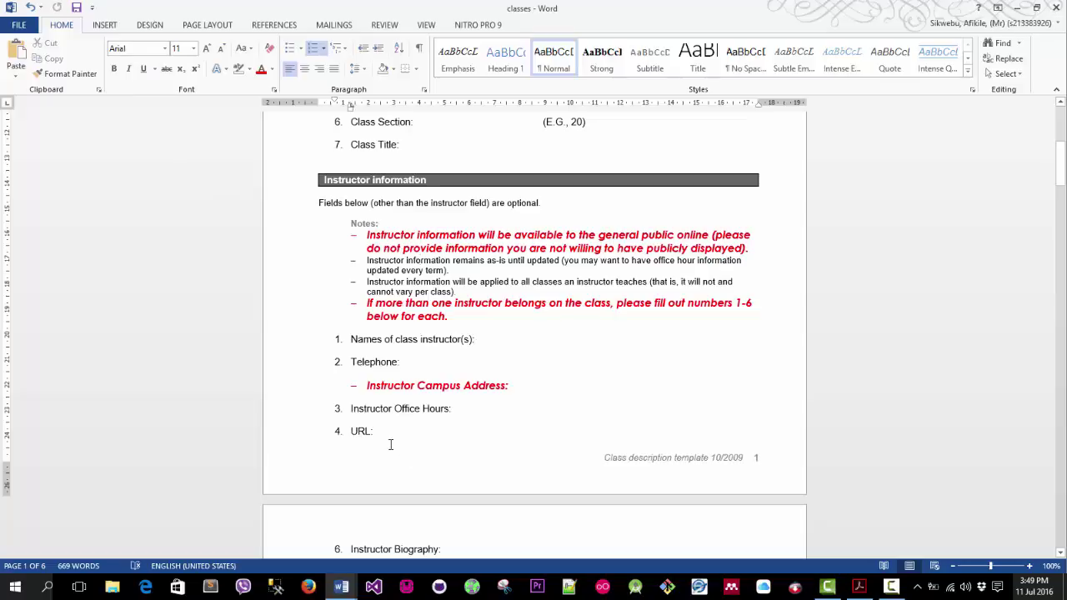
- Start Format Painter from the first note again, then undo the formatting painted onto "Instructor Campus Address:"
drag(365, 237, 771, 251)
click(65, 73)
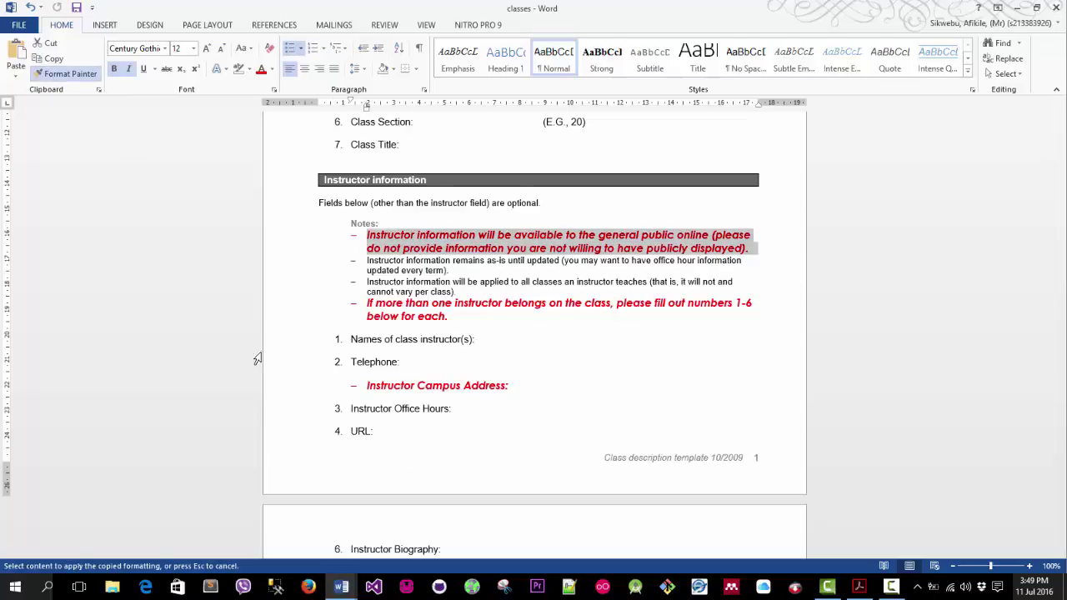
click(65, 73)
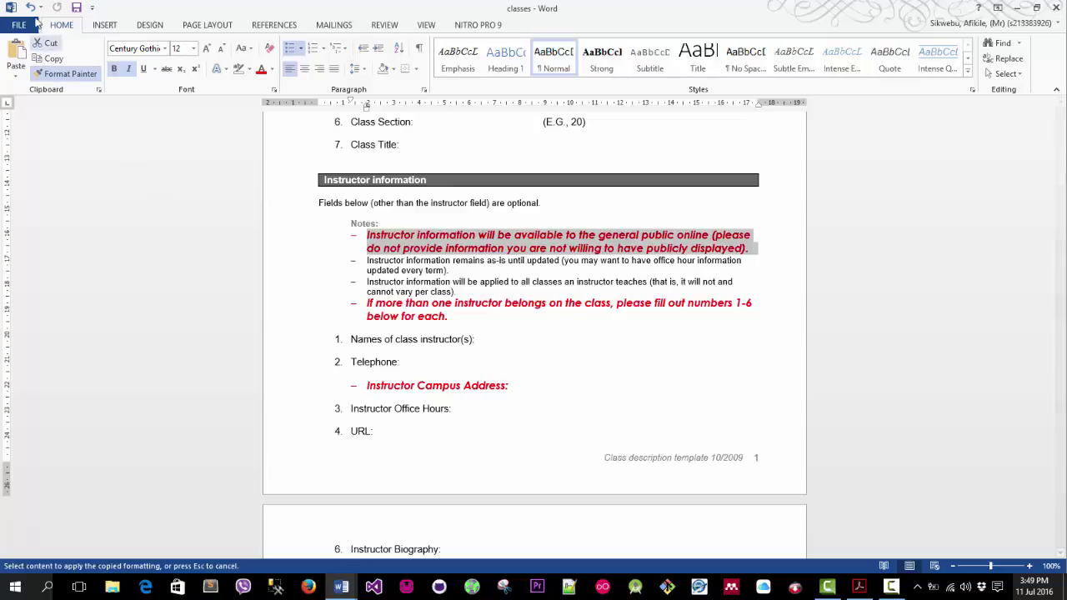
click(31, 8)
click(31, 9)
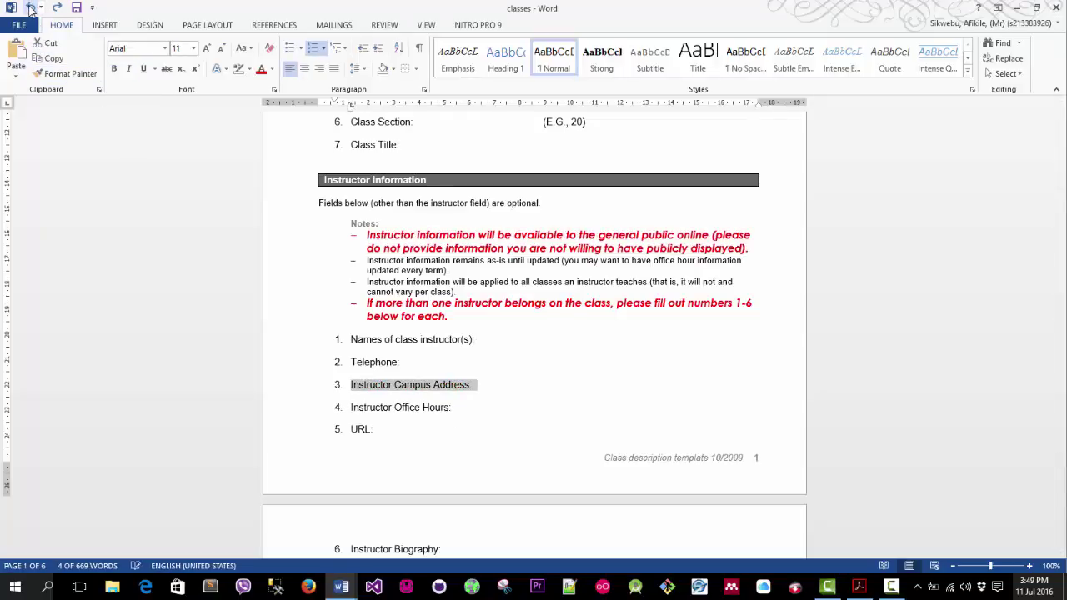
click(30, 9)
click(32, 9)
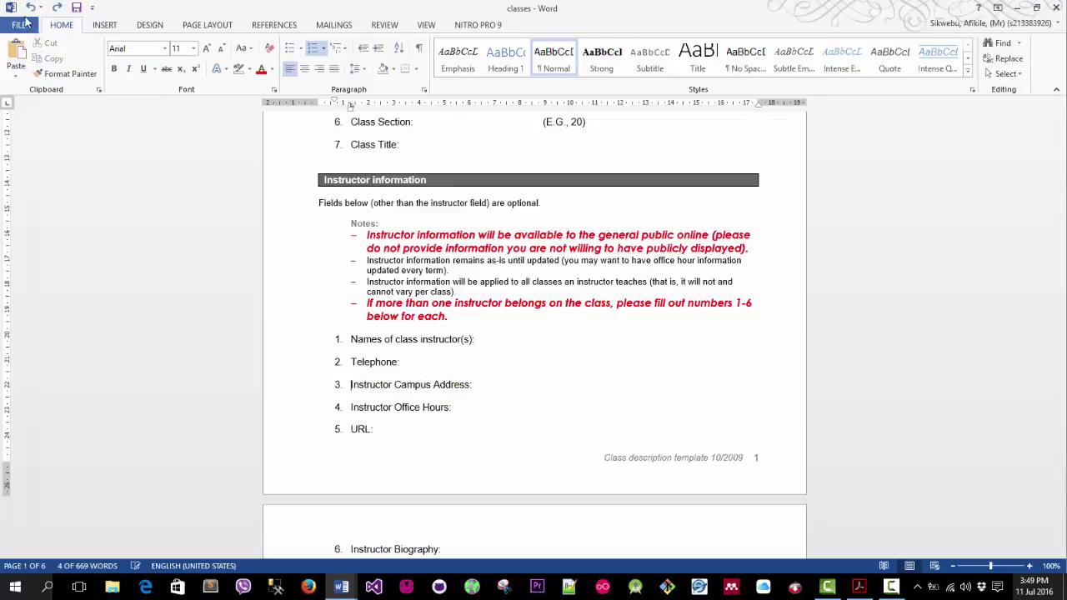
key(F10)
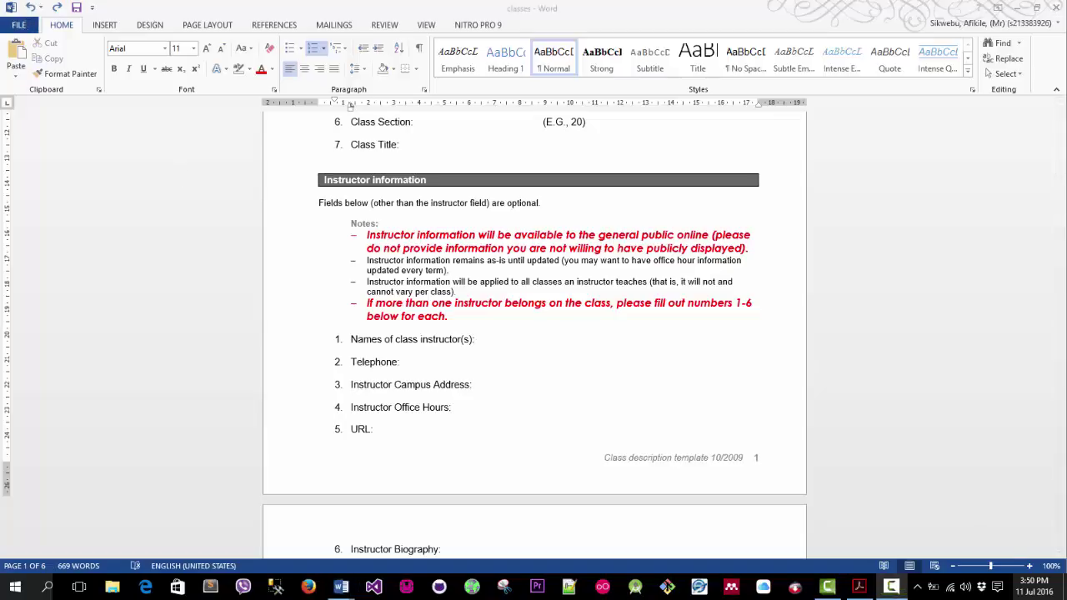
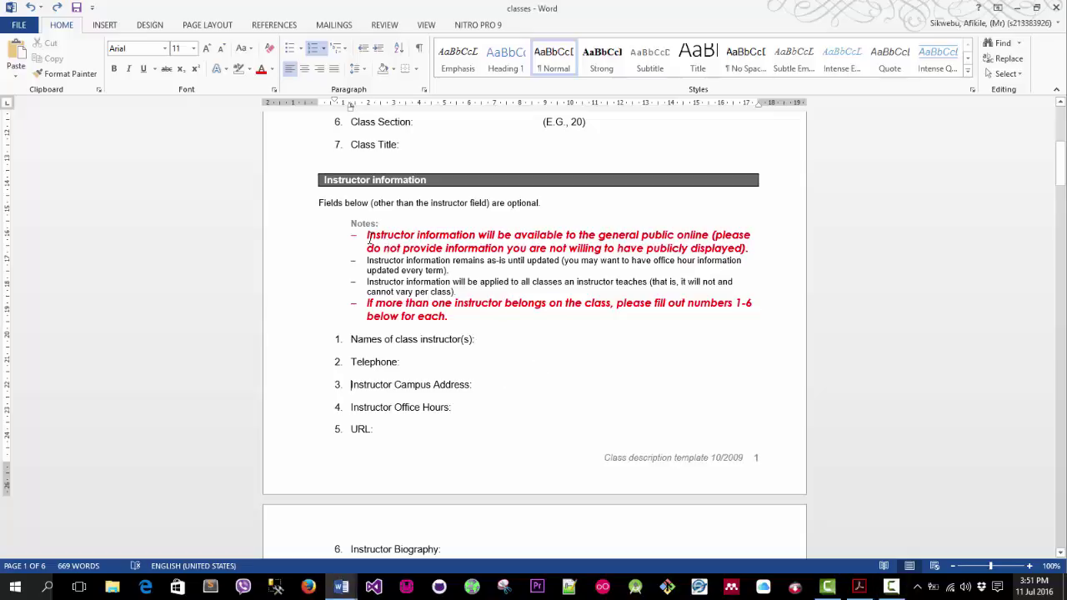
- Paint the first note's formatting onto "Instructor Campus Address:" once more and undo it
drag(368, 235, 751, 250)
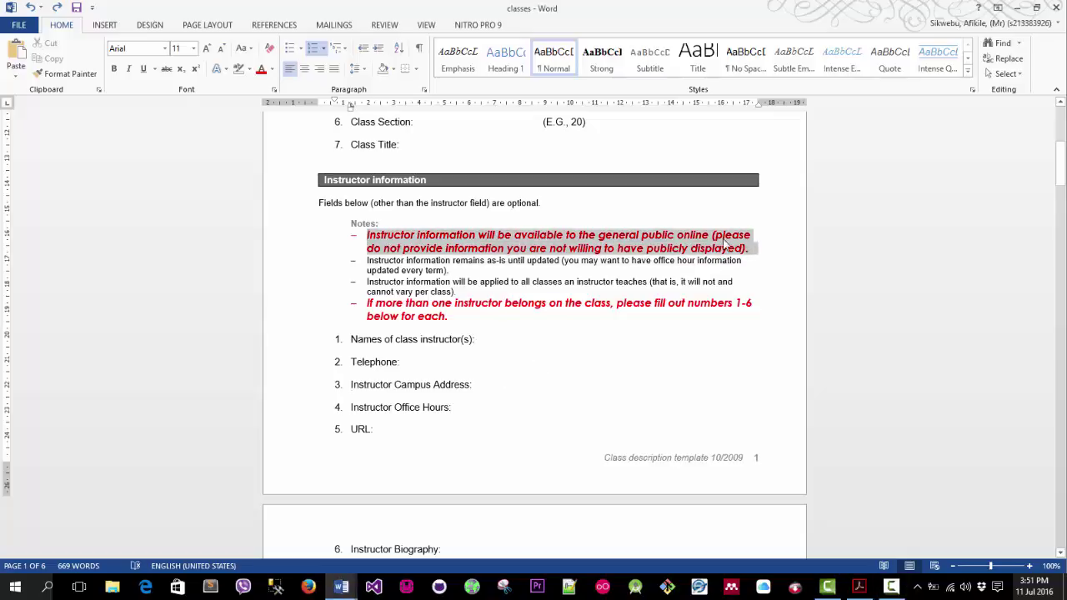
click(66, 74)
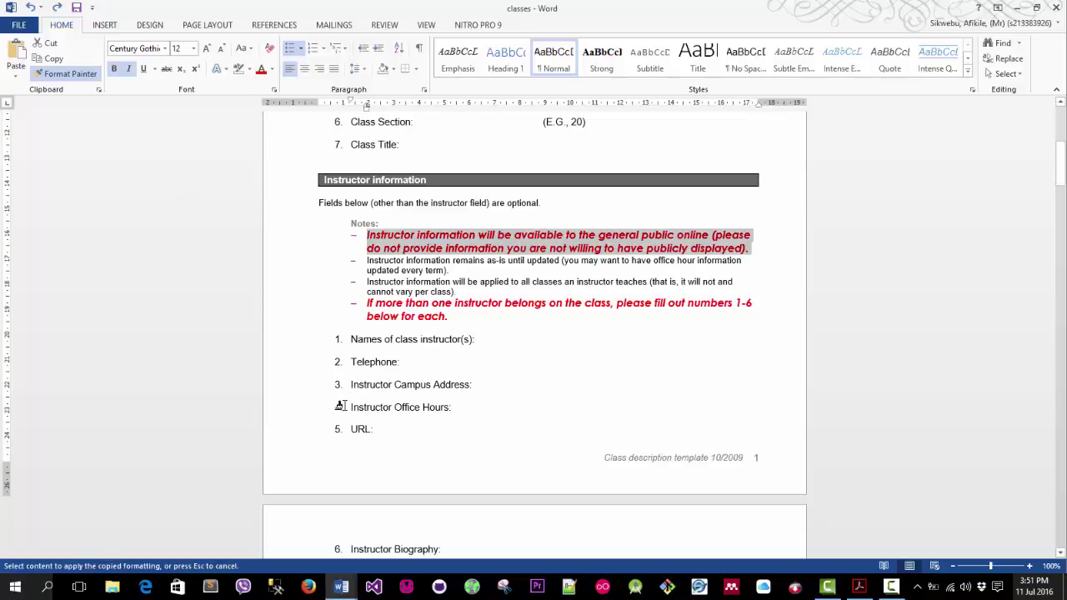
drag(344, 384, 477, 386)
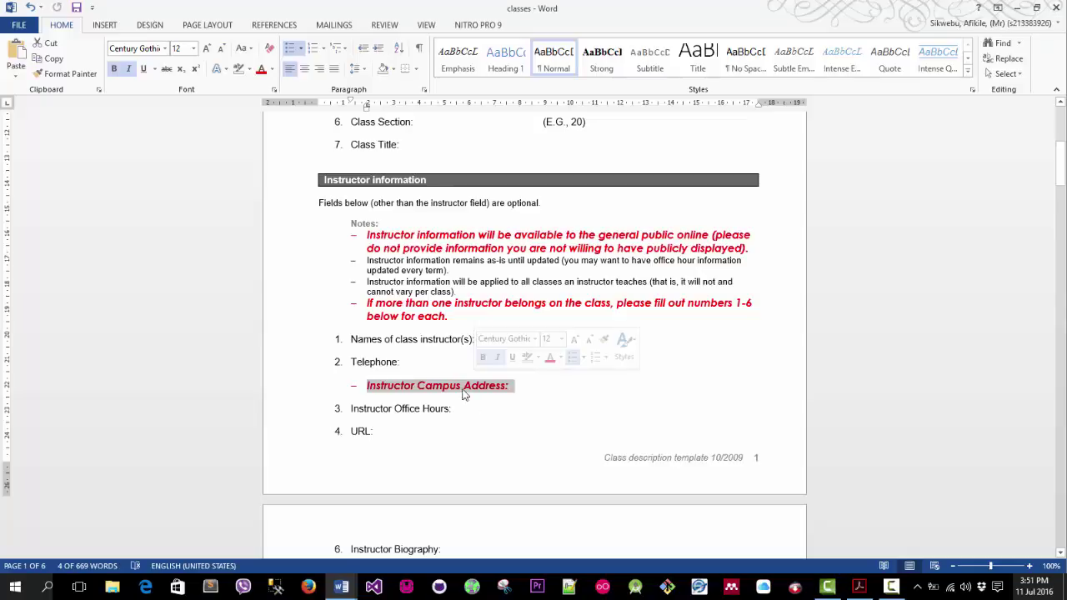
click(30, 7)
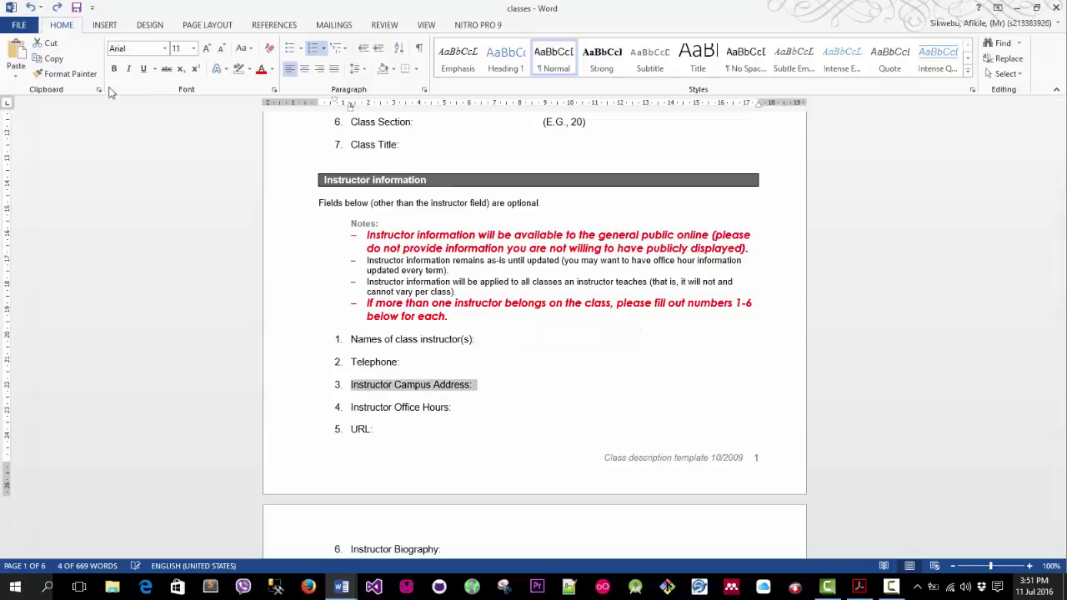
click(489, 379)
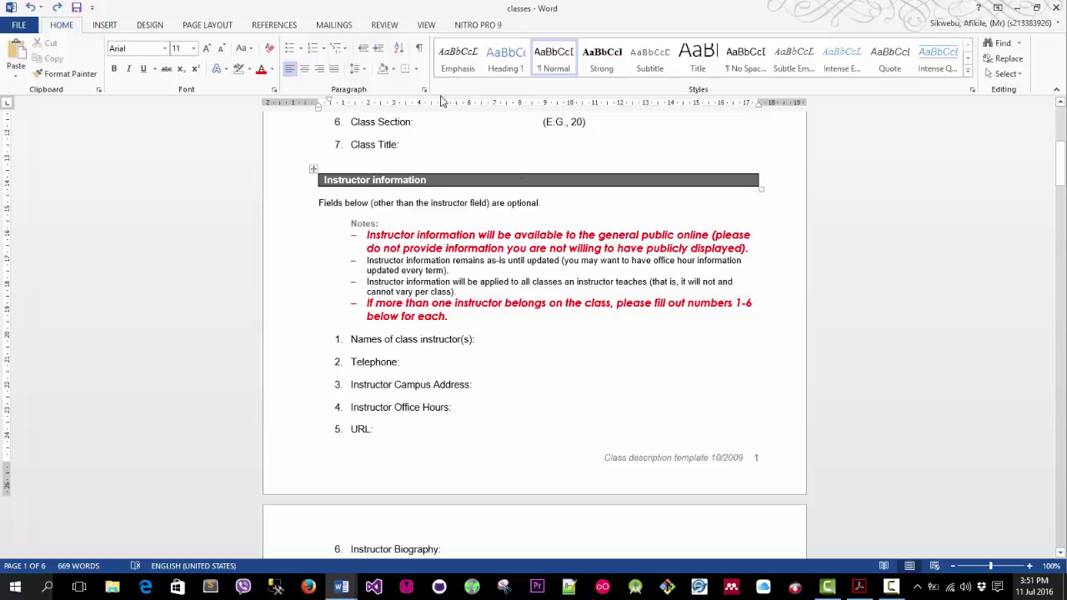
click(60, 73)
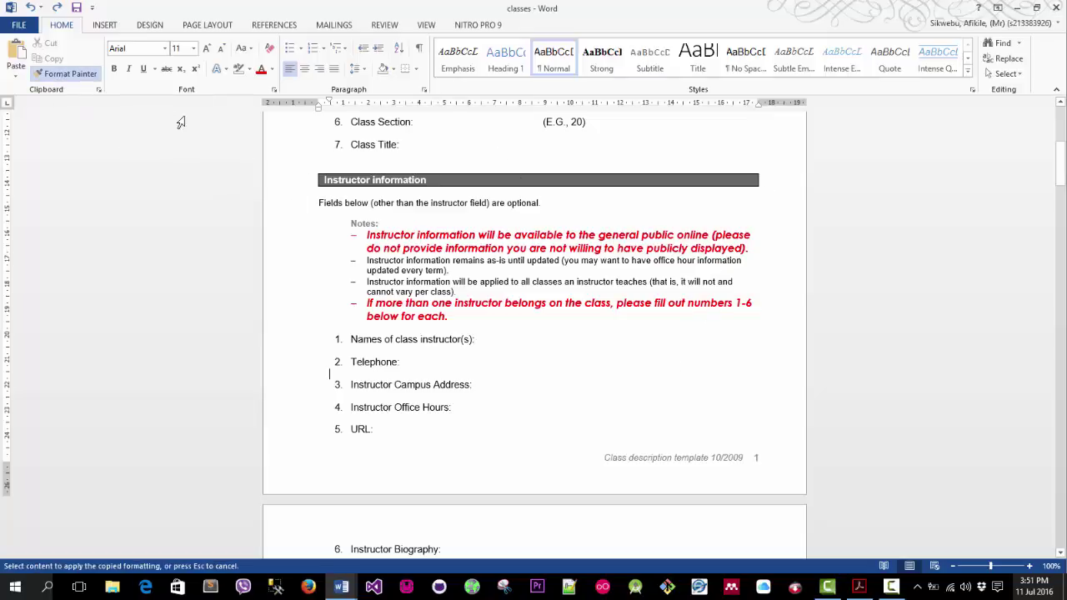
click(66, 74)
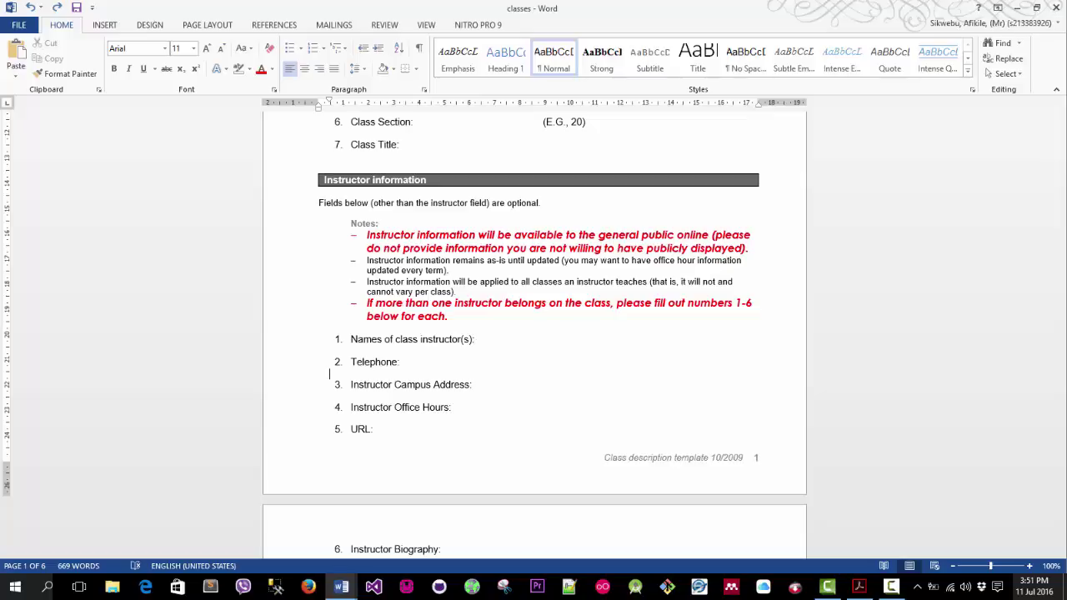
- Apply the Heading 1 style to the "Class Description" title in the shaded bar on page 3
scroll(350, 256, down, 8)
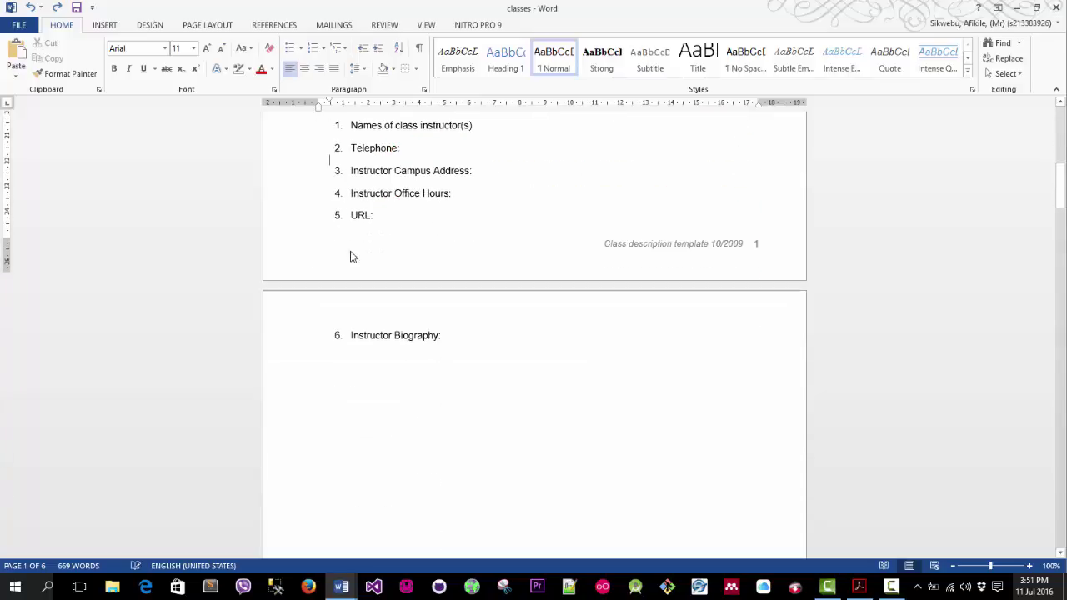
scroll(351, 250, down, 17)
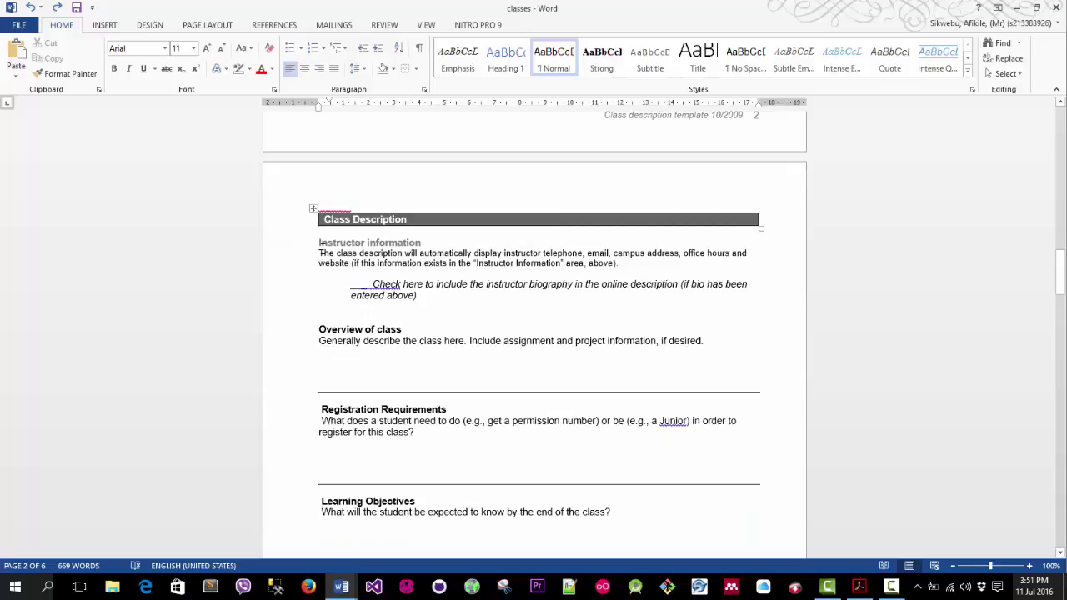
scroll(321, 248, down, 1)
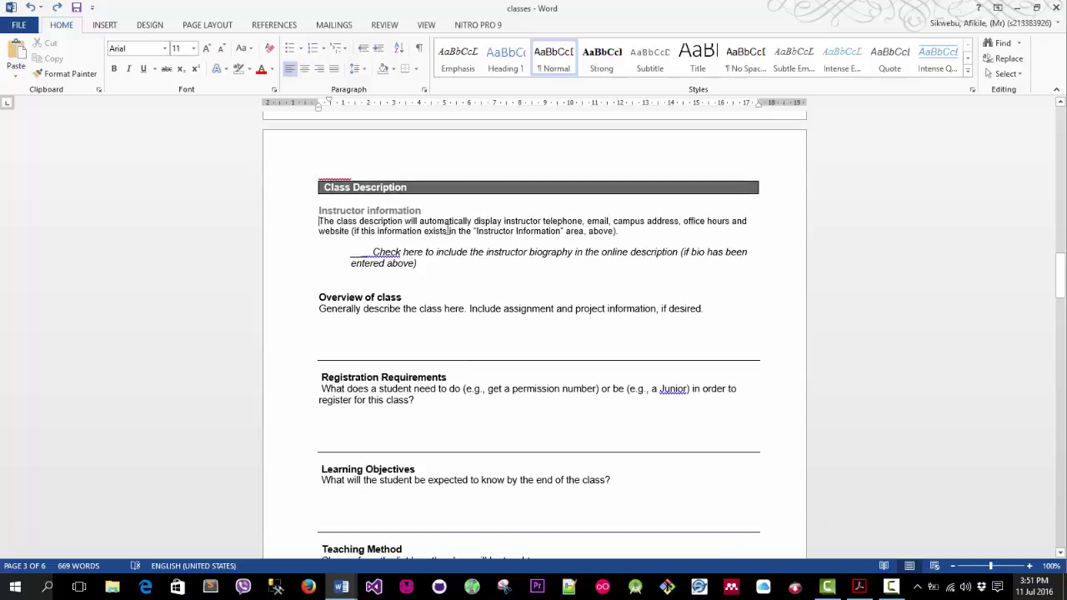
drag(320, 221, 622, 231)
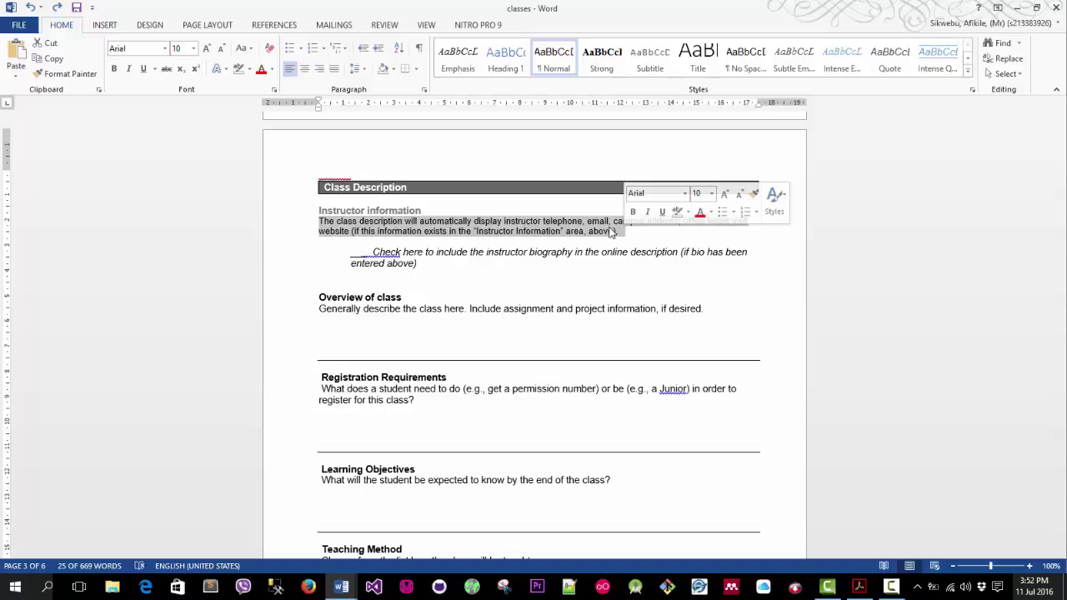
triple_click(396, 190)
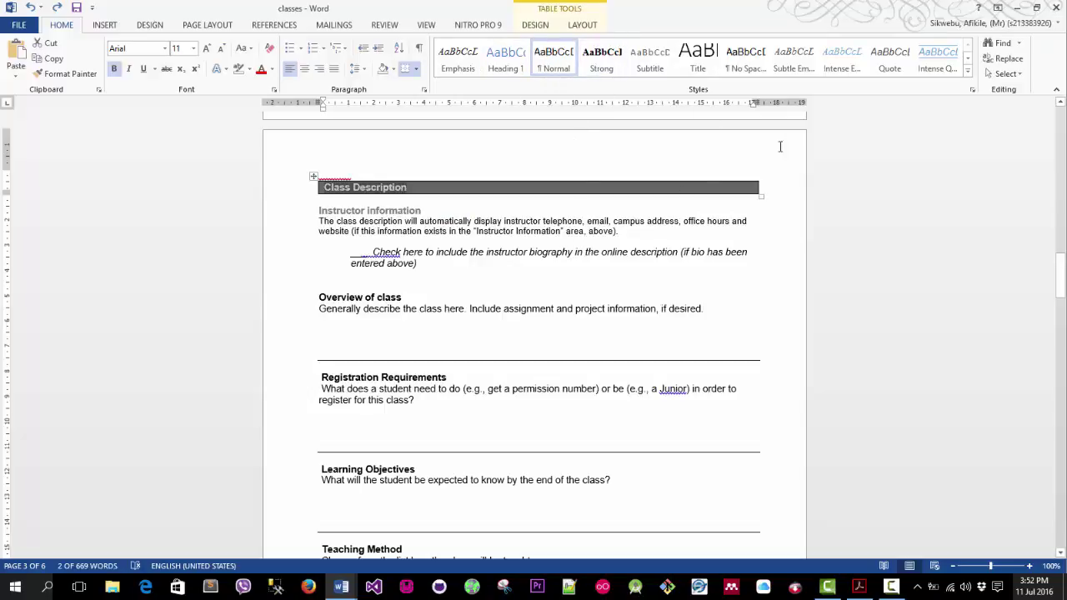
key(F10)
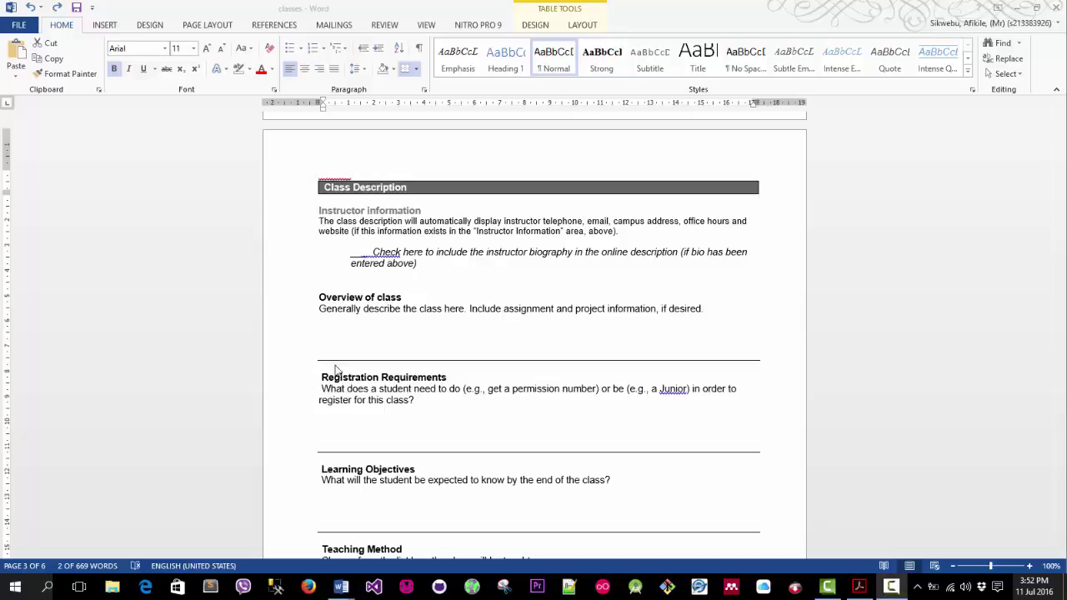
click(407, 188)
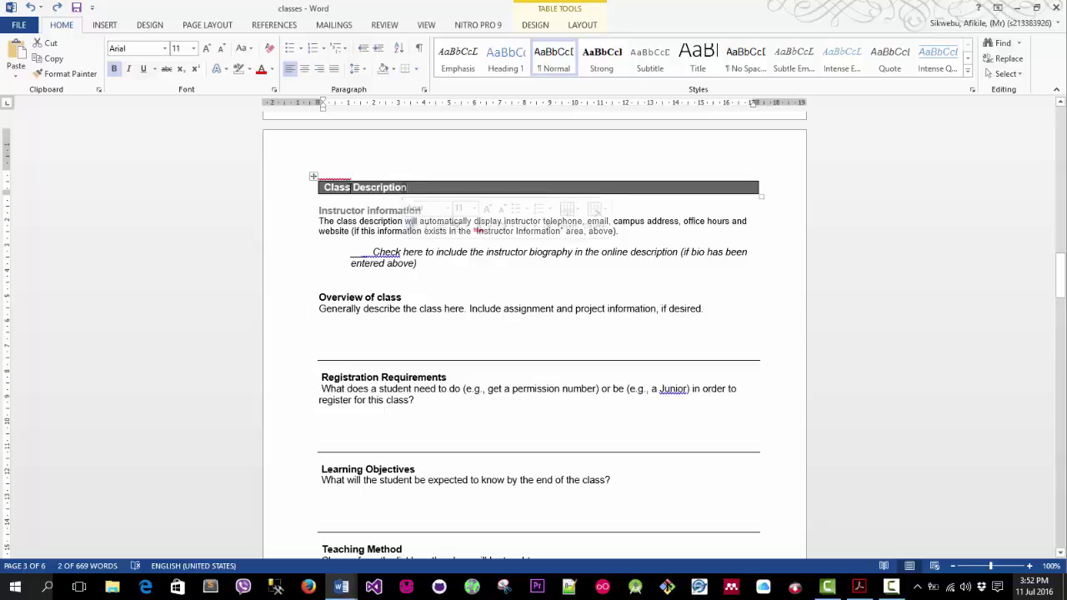
click(426, 185)
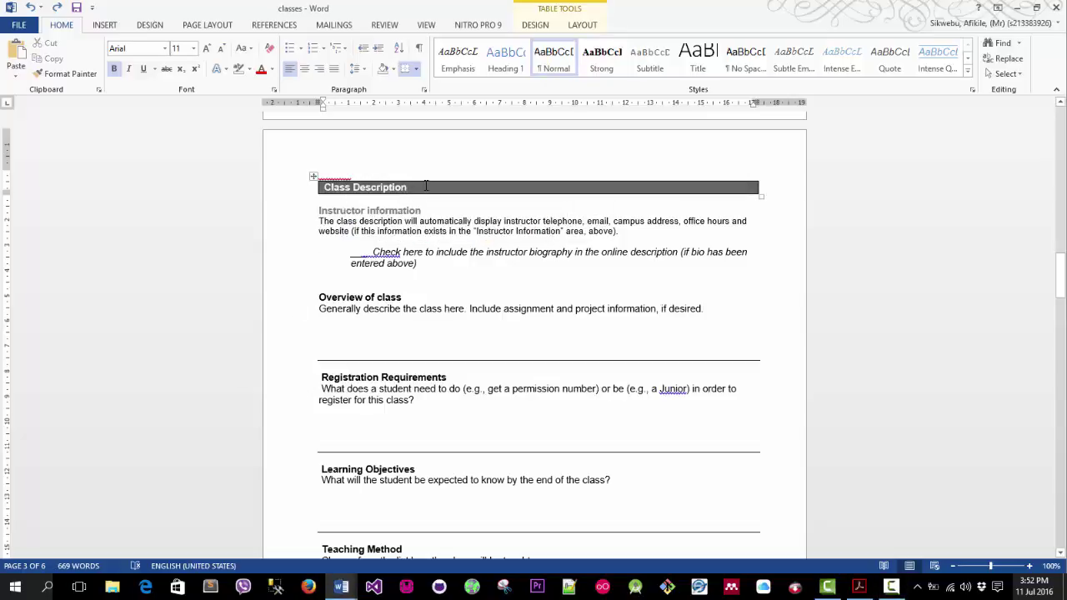
drag(426, 185, 322, 187)
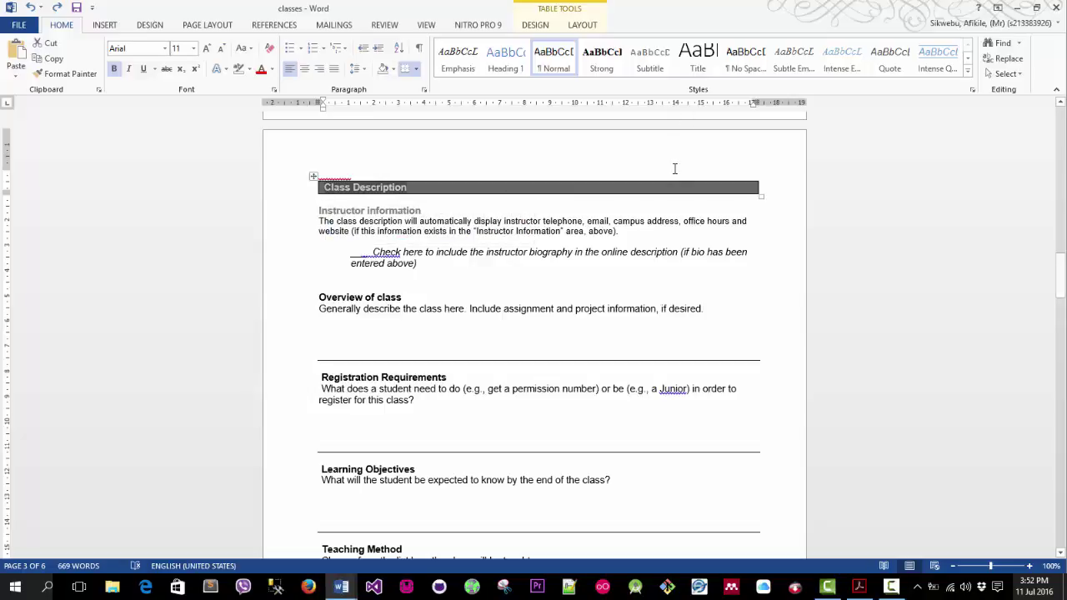
click(506, 62)
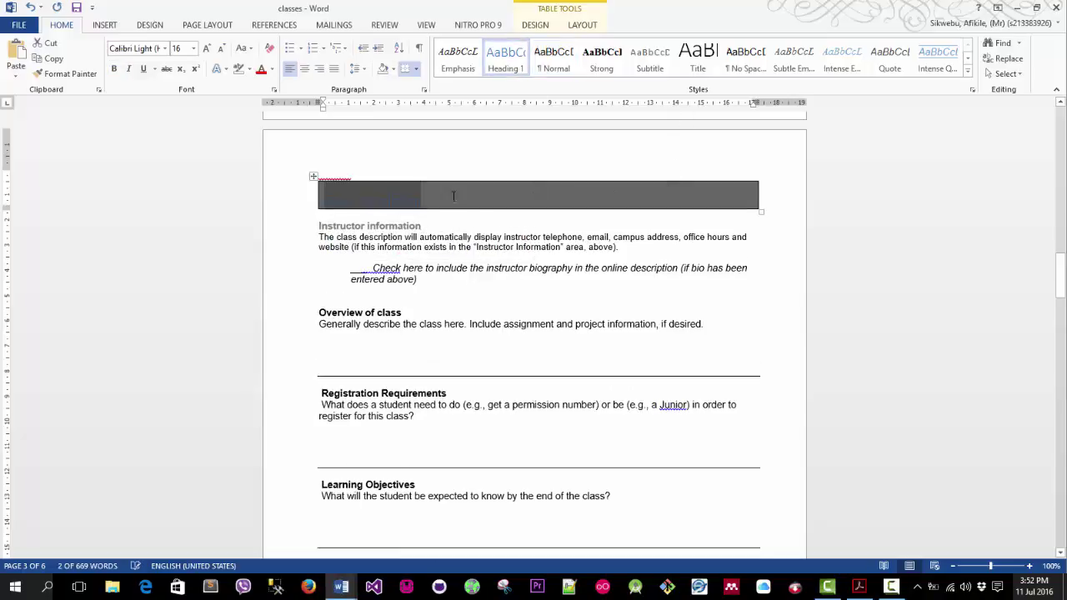
- Cut the "Class Description" title text out of its shaded table bar
click(408, 191)
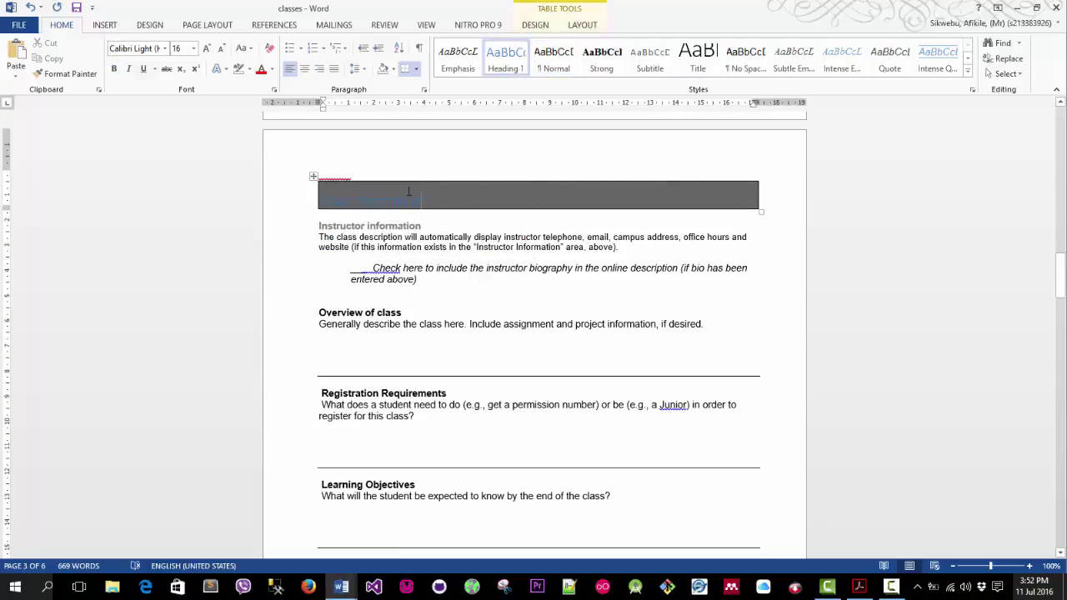
drag(422, 196, 325, 197)
right_click(347, 198)
click(388, 211)
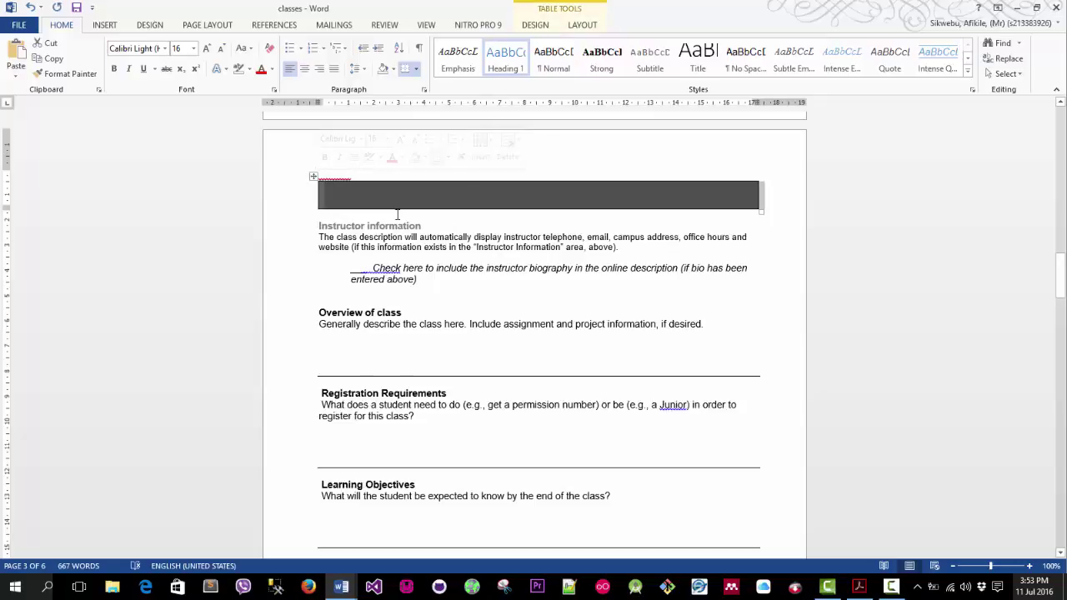
click(398, 214)
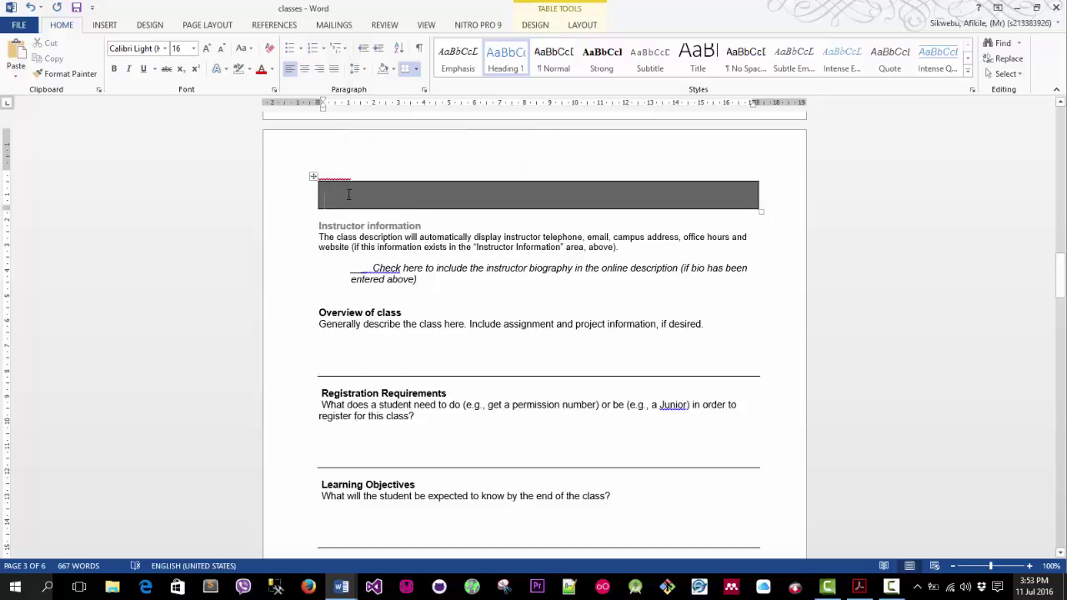
- Delete the shaded table above Instructor information and paste the text "Class Description" on its own line there
right_click(314, 176)
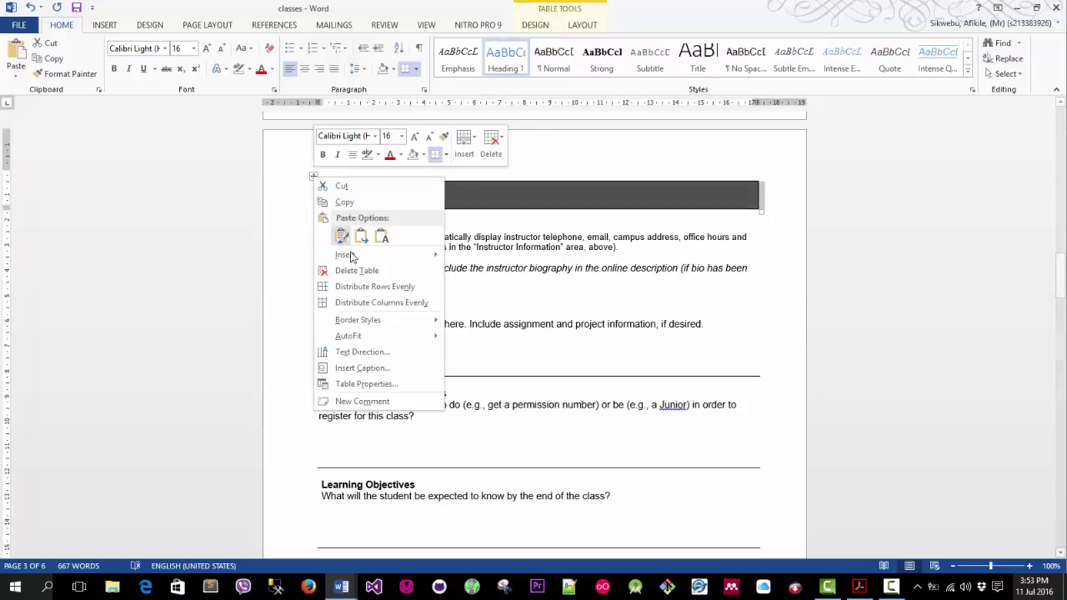
click(368, 272)
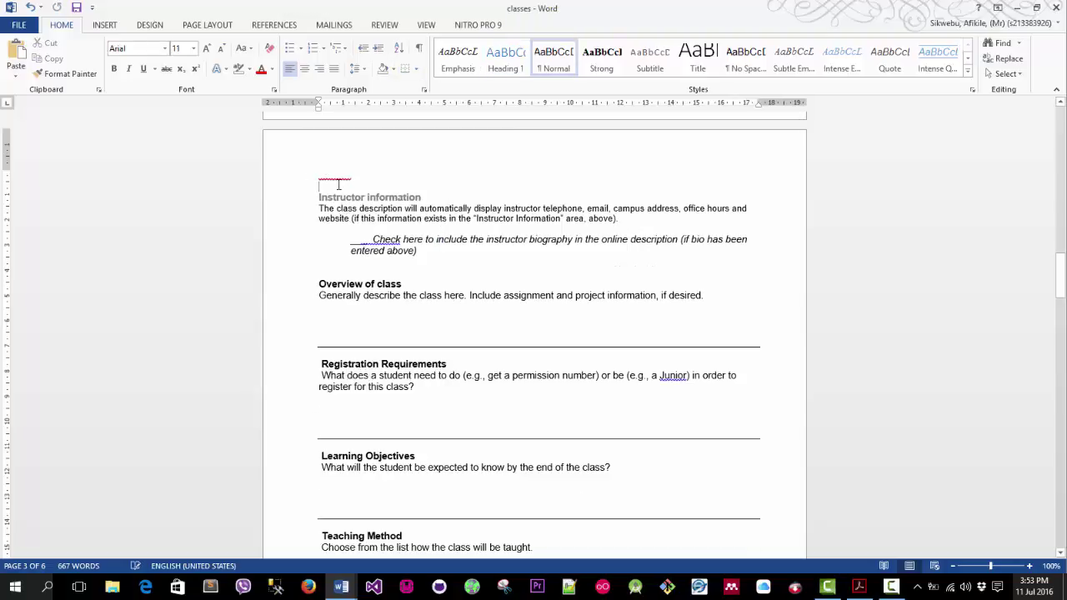
key(ctrl+v)
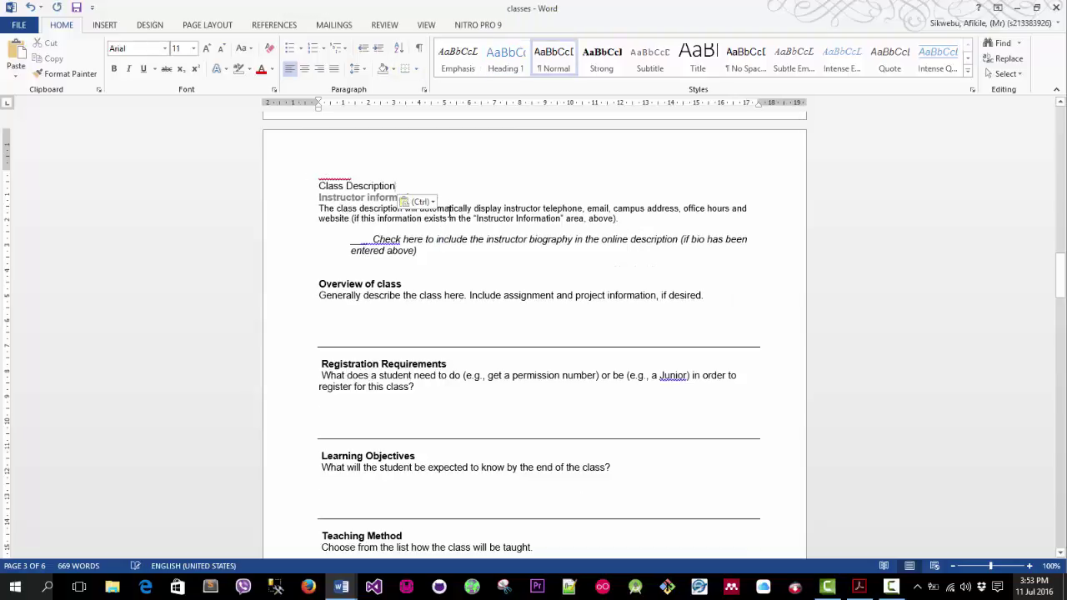
key(Return)
- Apply the Heading 1 style to the "Class Description" line
click(312, 186)
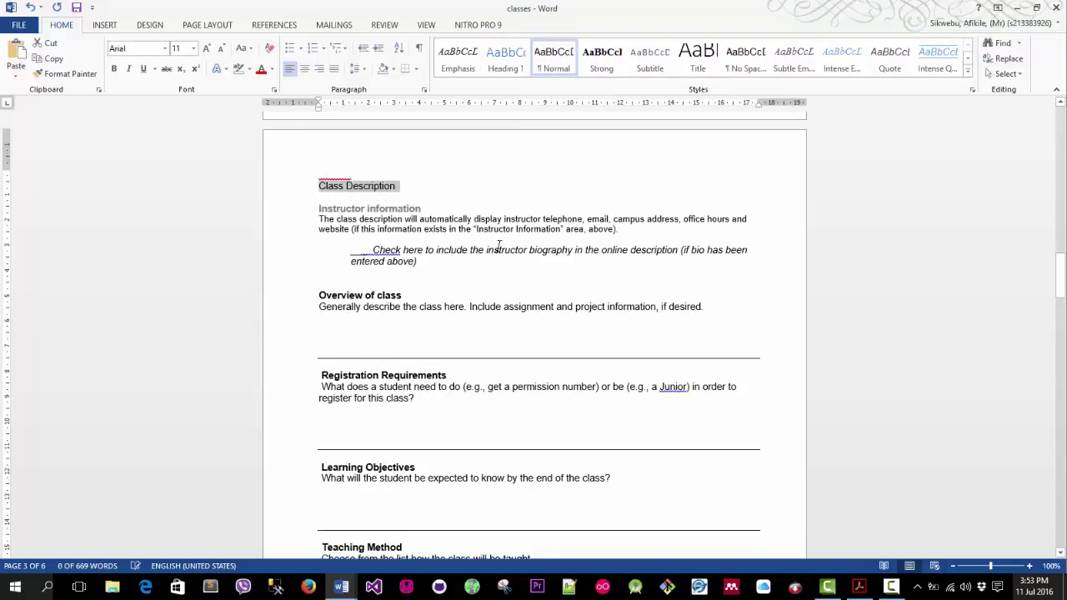
click(507, 59)
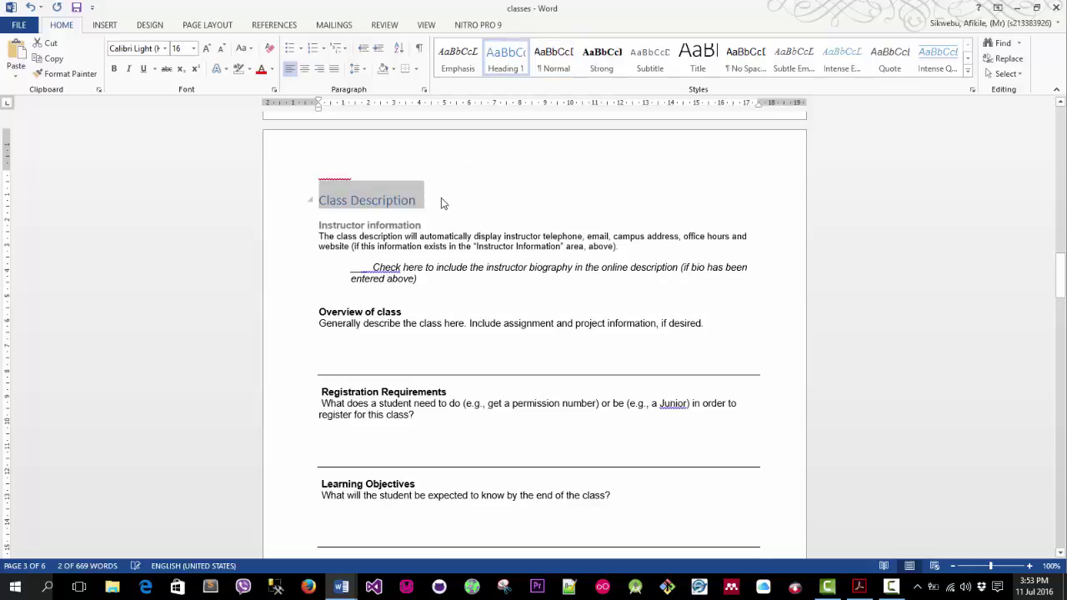
click(442, 203)
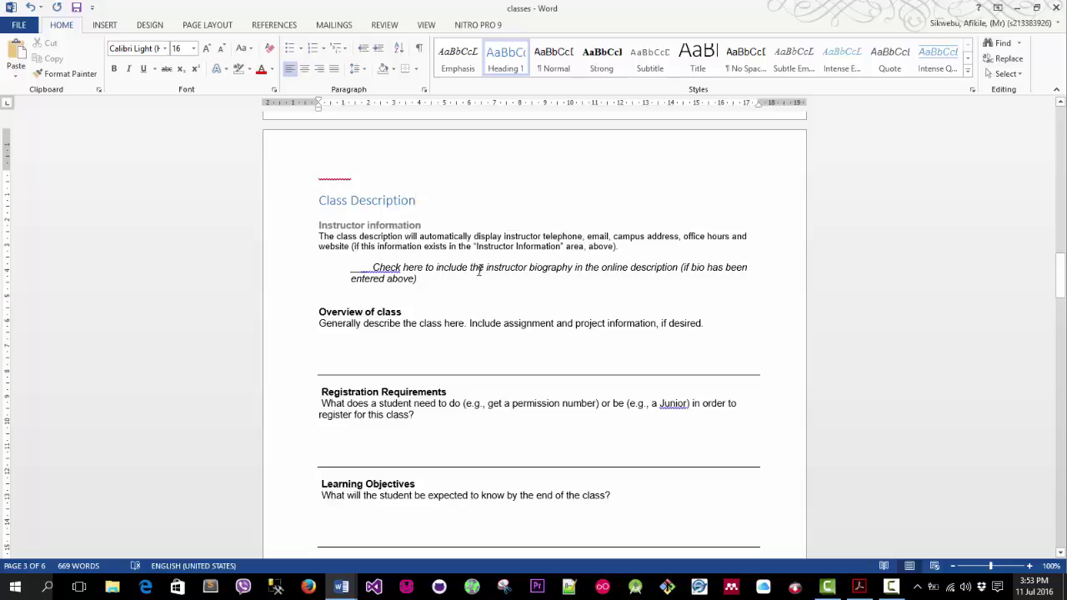
scroll(347, 161, down, 1)
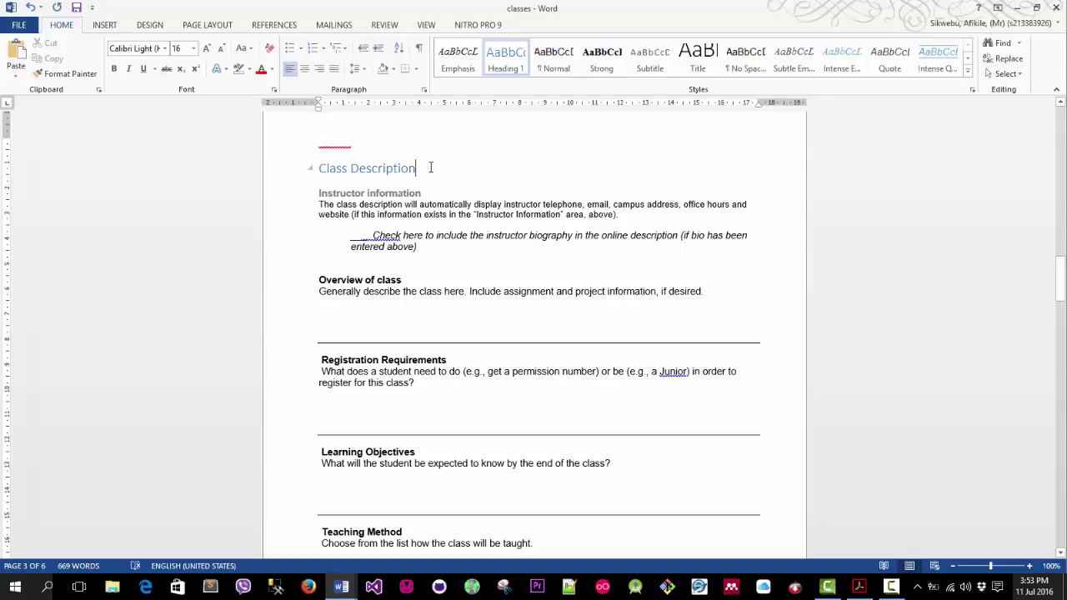
drag(422, 172, 318, 170)
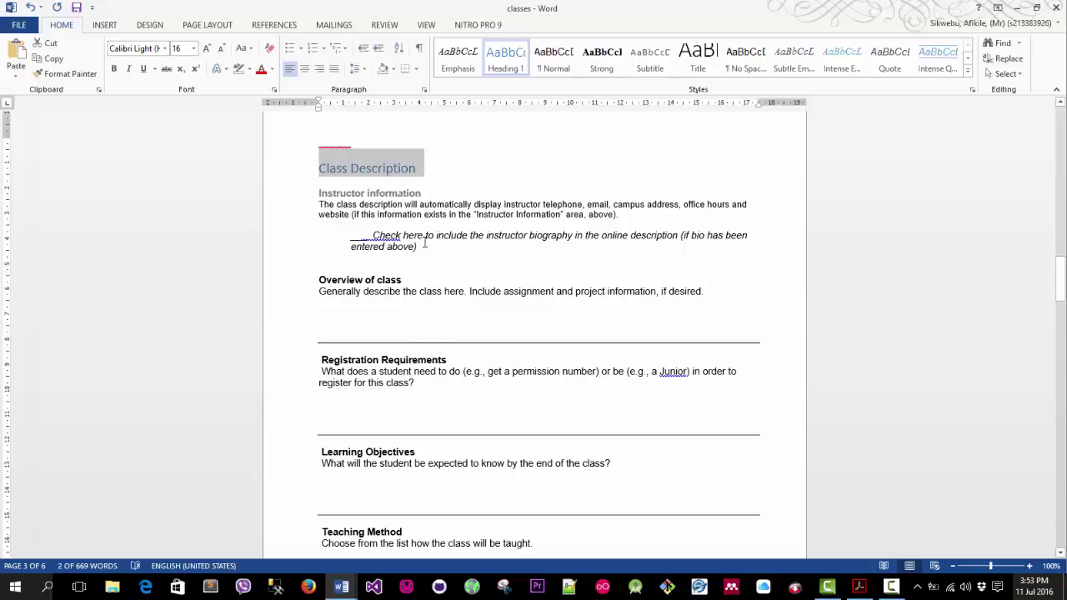
click(696, 300)
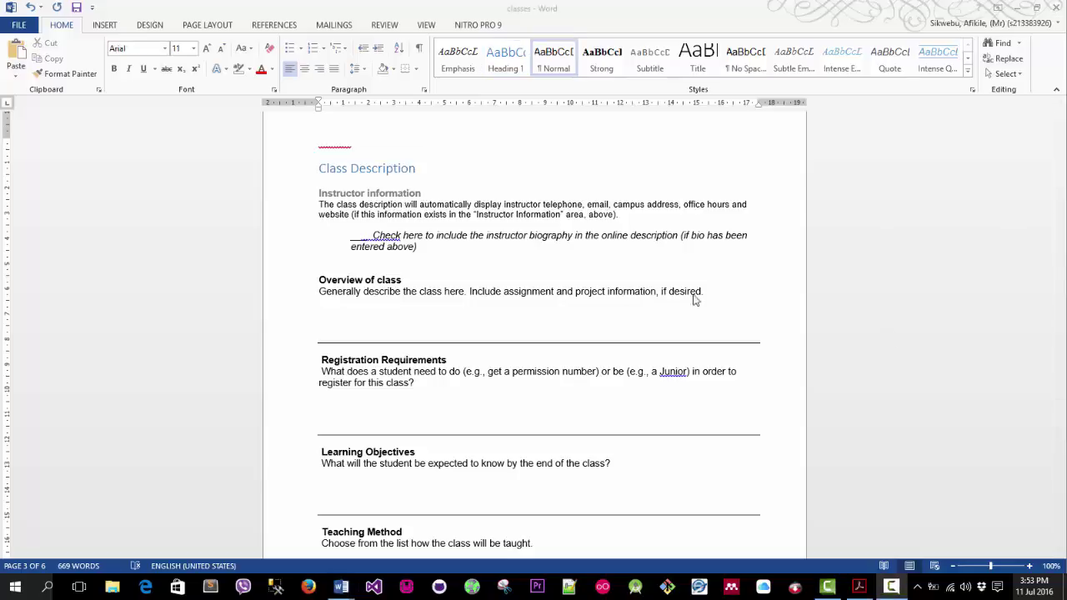
- Apply Heading 1 together to Class Description, Instructor information, Overview of class, Registration Requirements, Learning Objectives and Teaching Method
drag(417, 169, 331, 173)
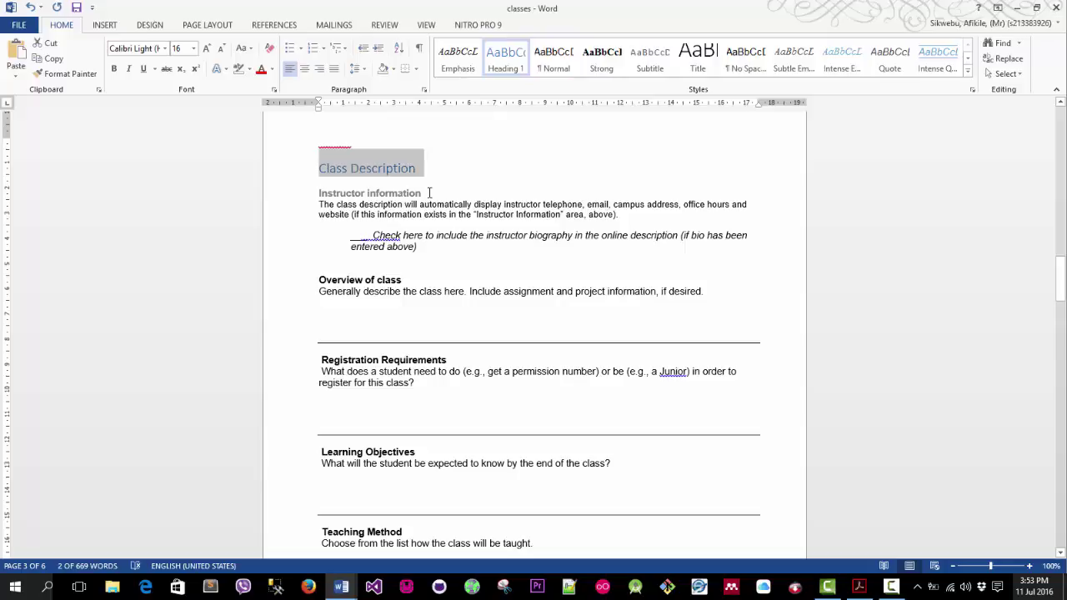
drag(429, 194, 319, 193)
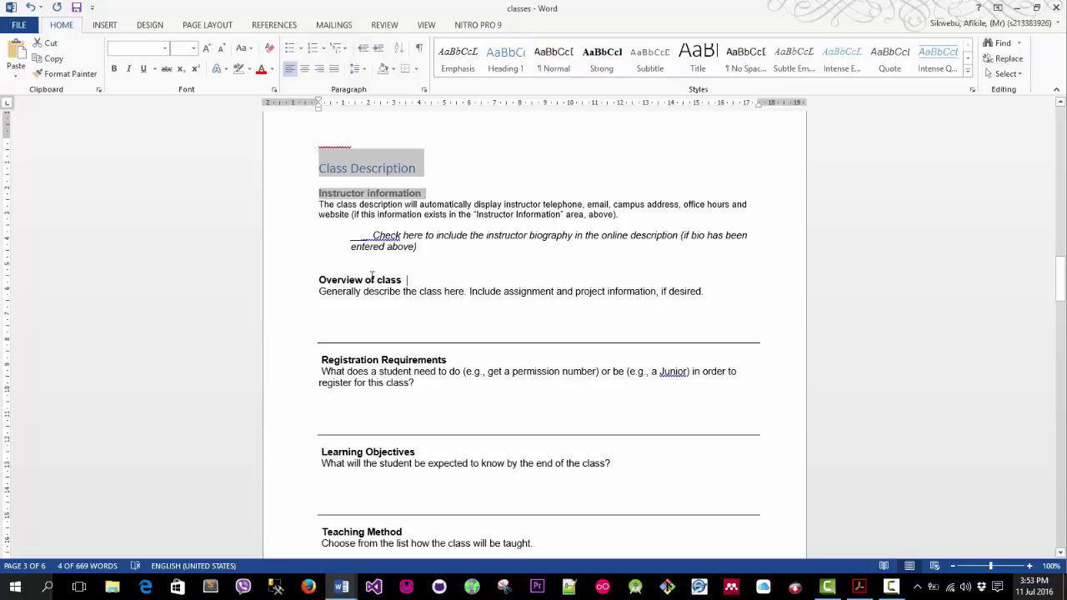
drag(413, 279, 342, 280)
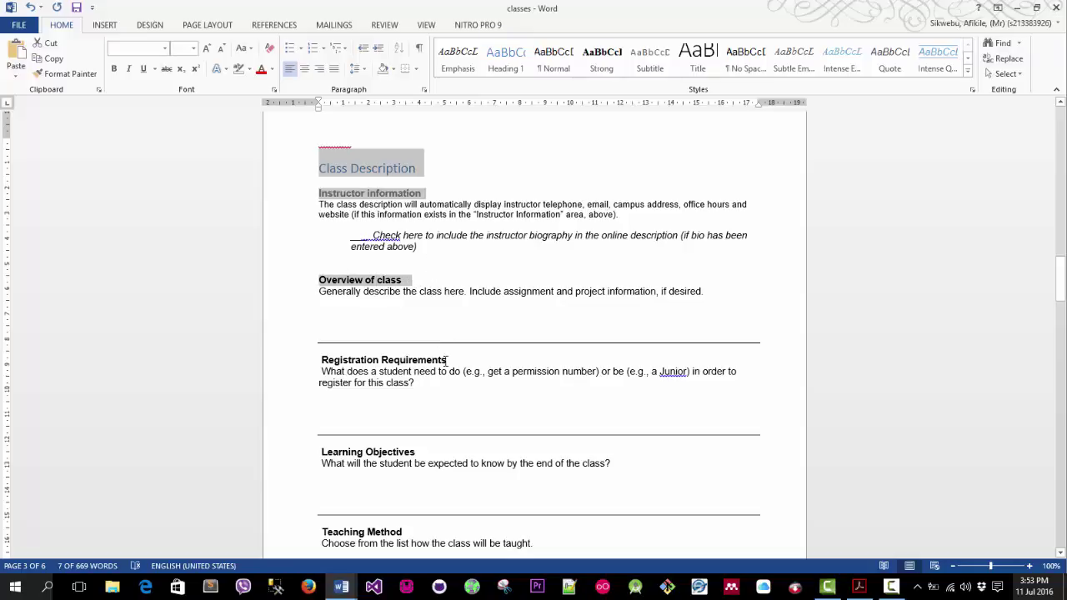
drag(446, 360, 321, 362)
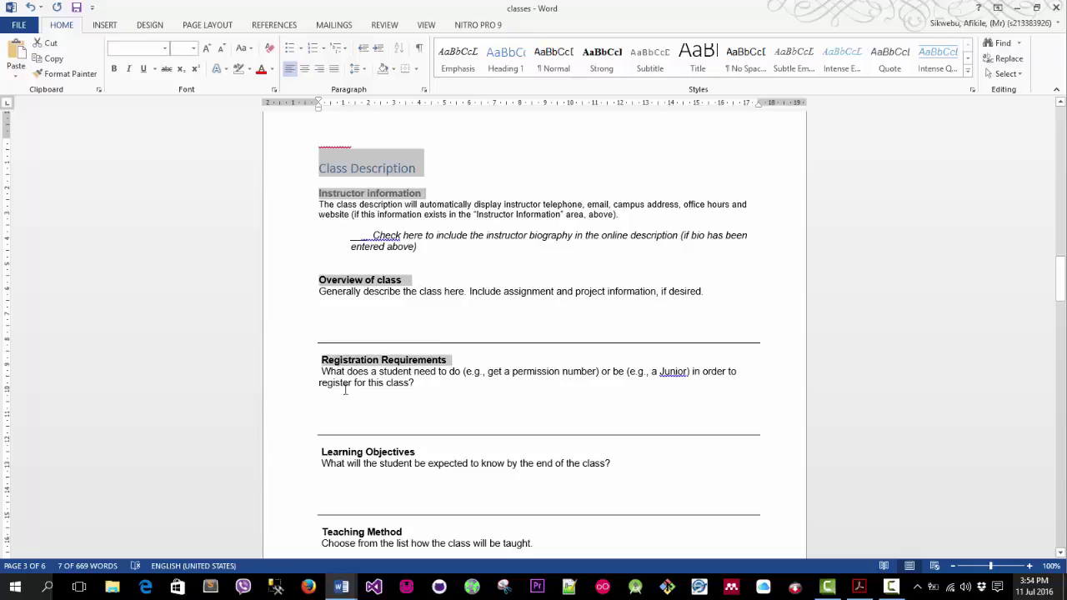
drag(397, 452, 323, 454)
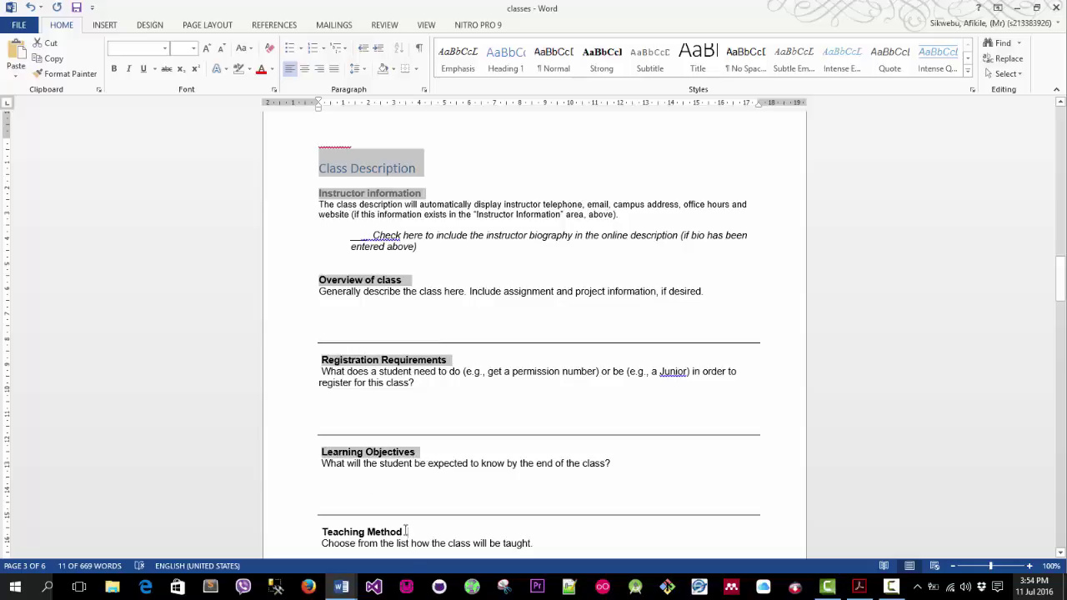
drag(408, 532, 321, 533)
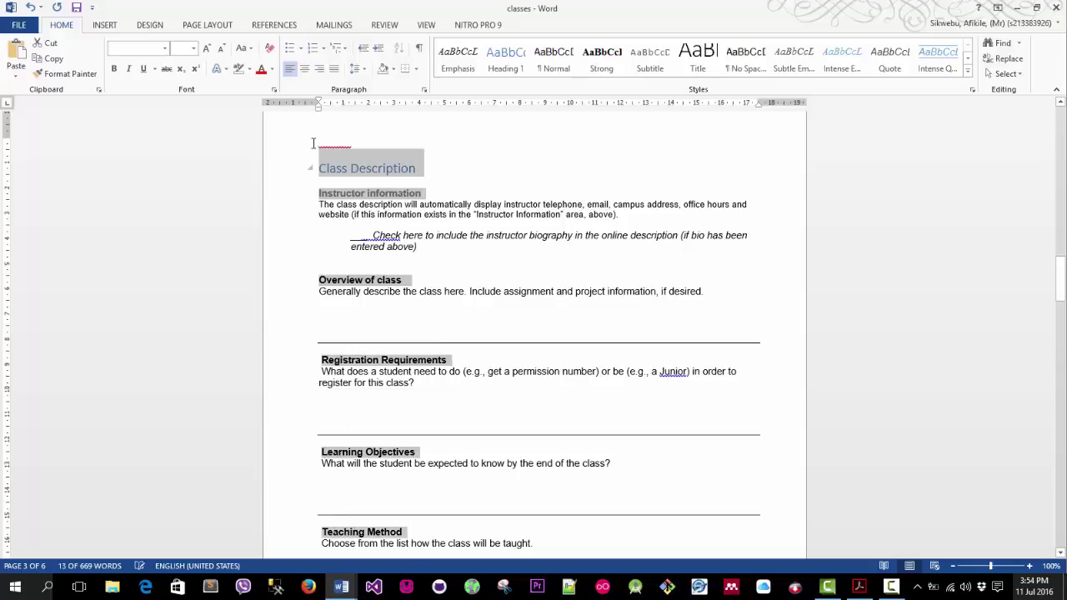
scroll(387, 329, down, 2)
scroll(419, 463, down, 3)
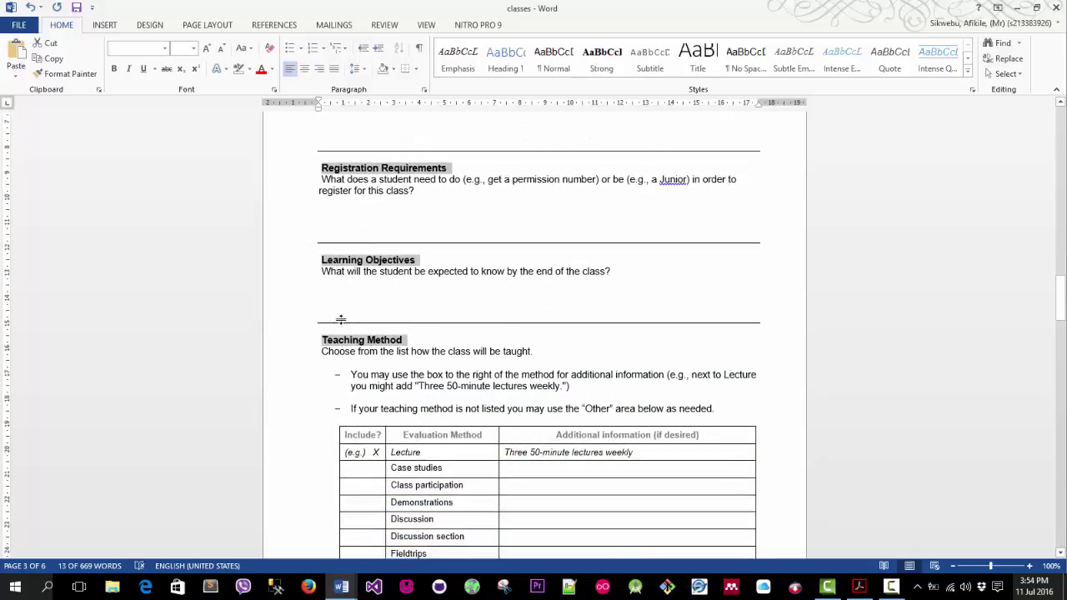
scroll(400, 250, up, 4)
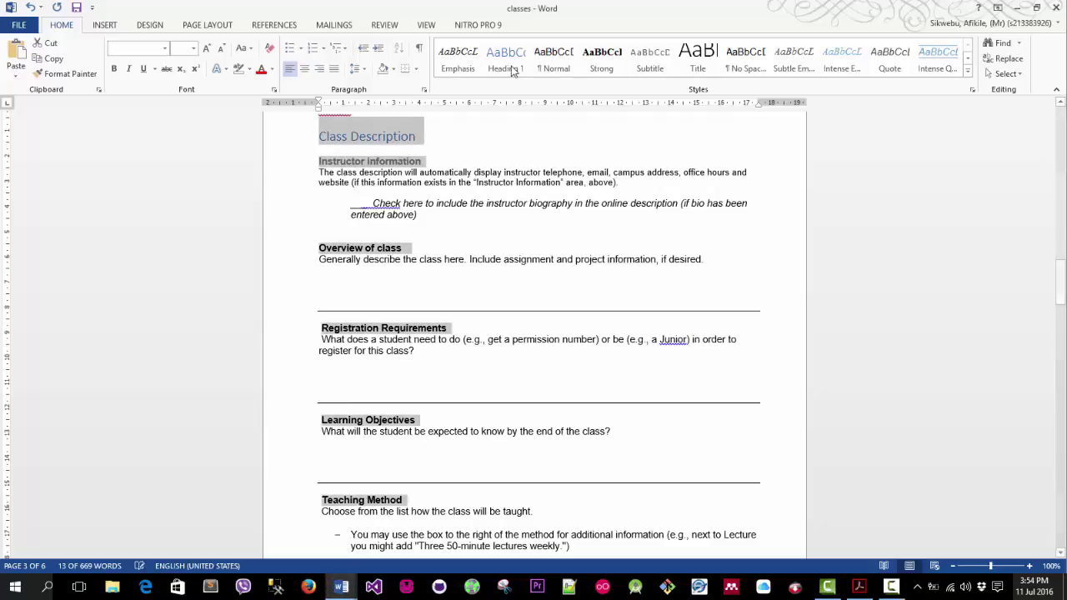
key(ctrl+alt+1)
scroll(507, 306, up, 3)
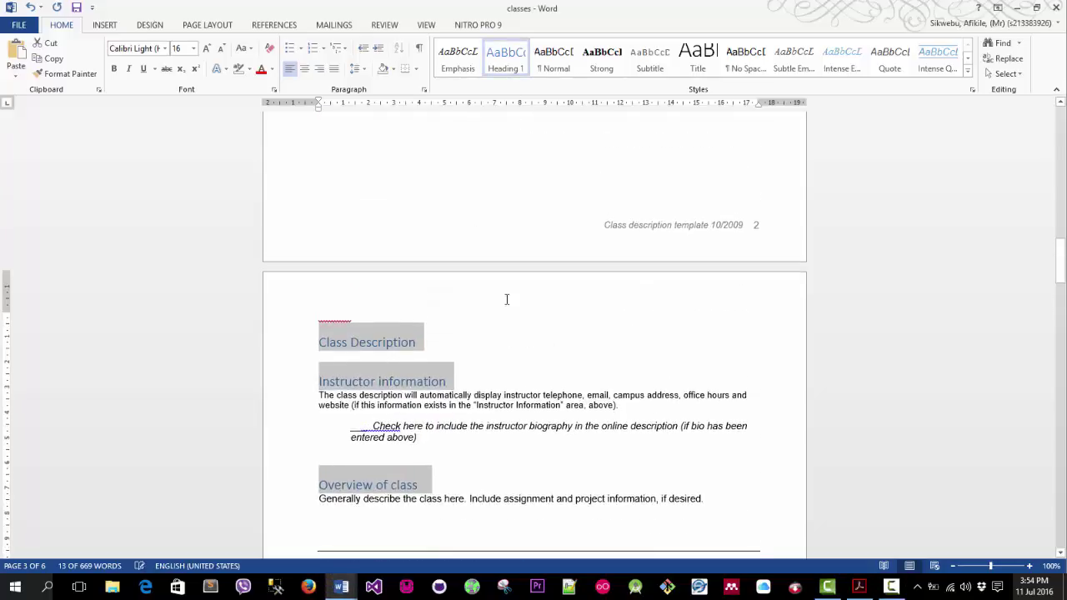
scroll(495, 326, down, 4)
scroll(515, 166, down, 2)
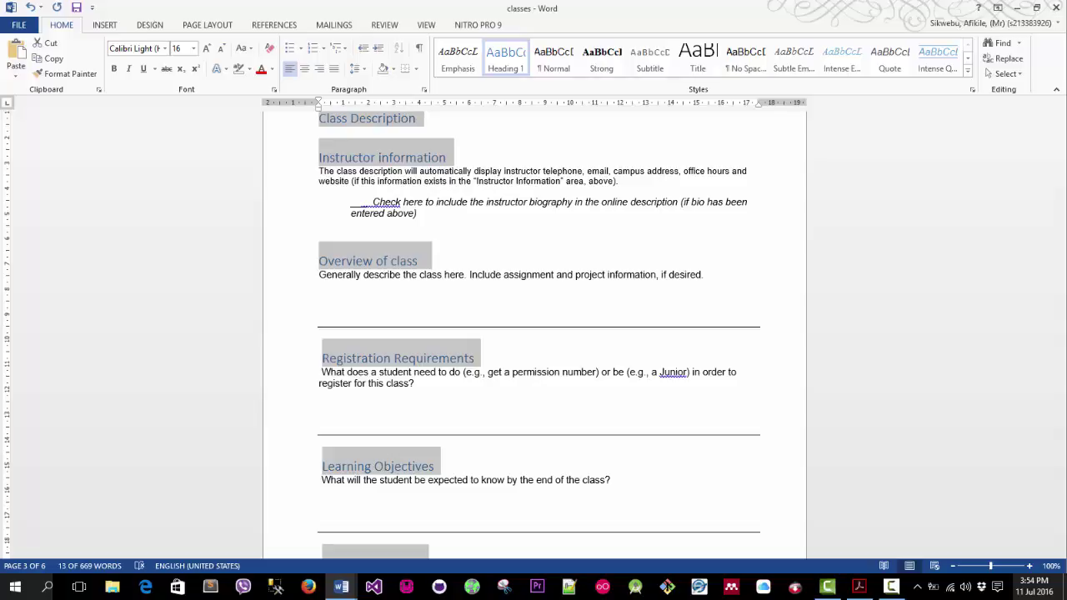
- Insert a blank line between the Teaching Method heading and the sentence "Choose from the list how the class will be taught."
scroll(520, 248, down, 3)
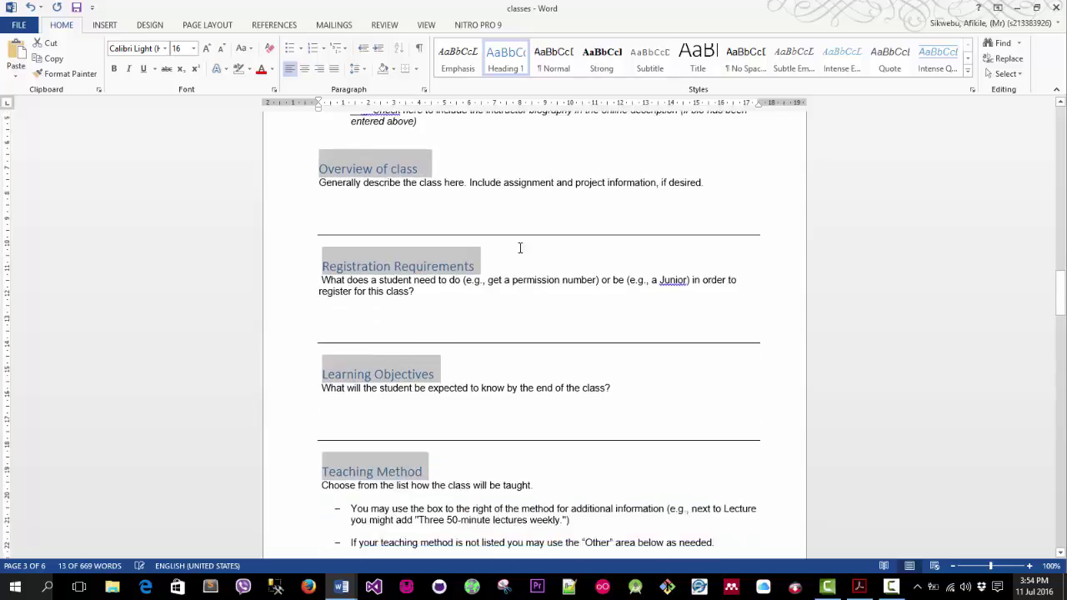
scroll(520, 248, down, 5)
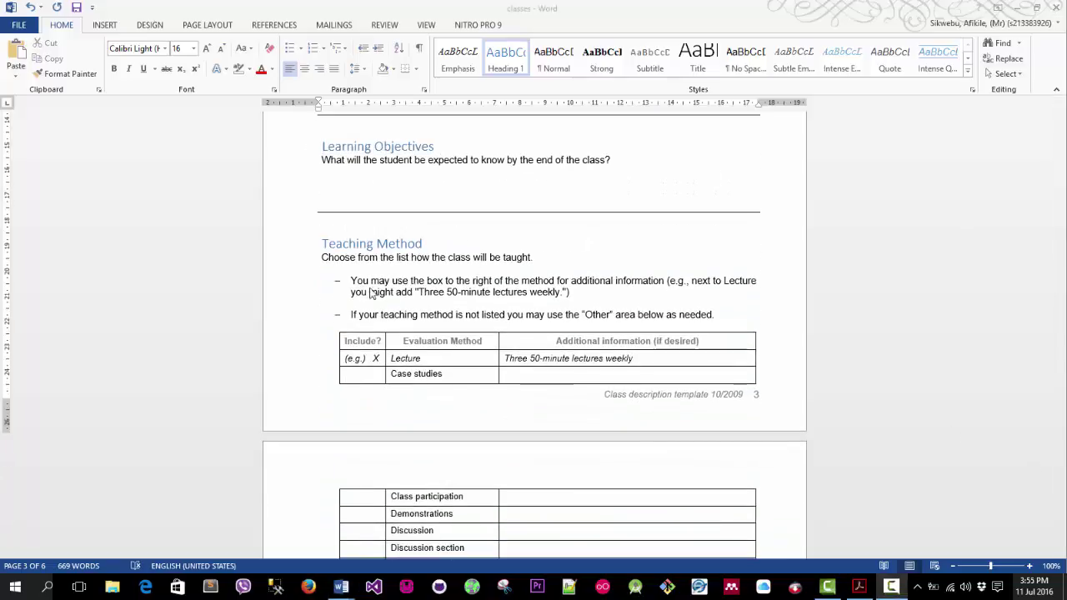
click(327, 260)
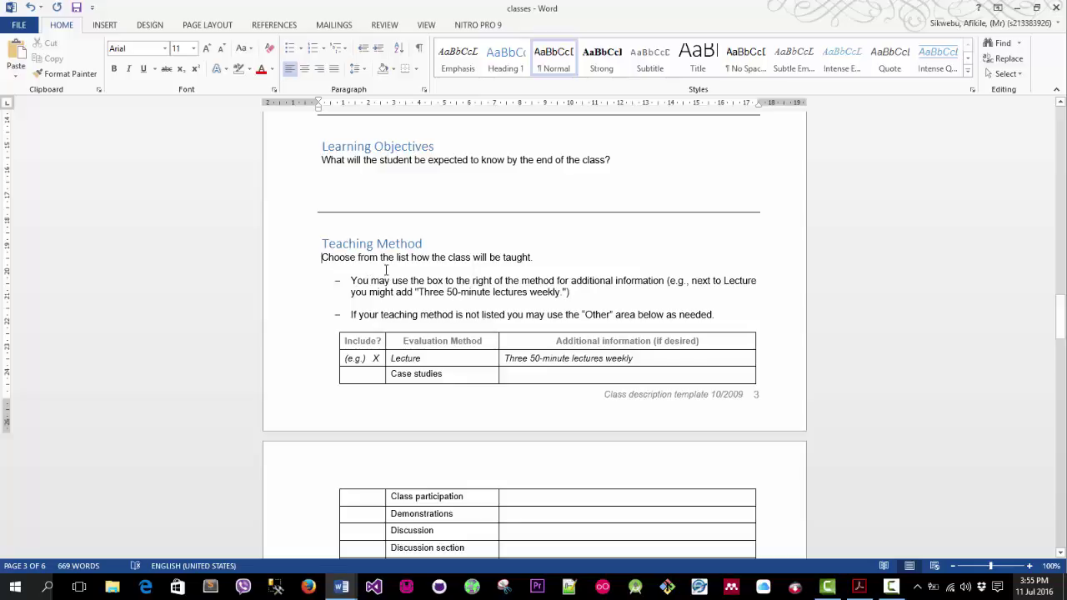
key(Return)
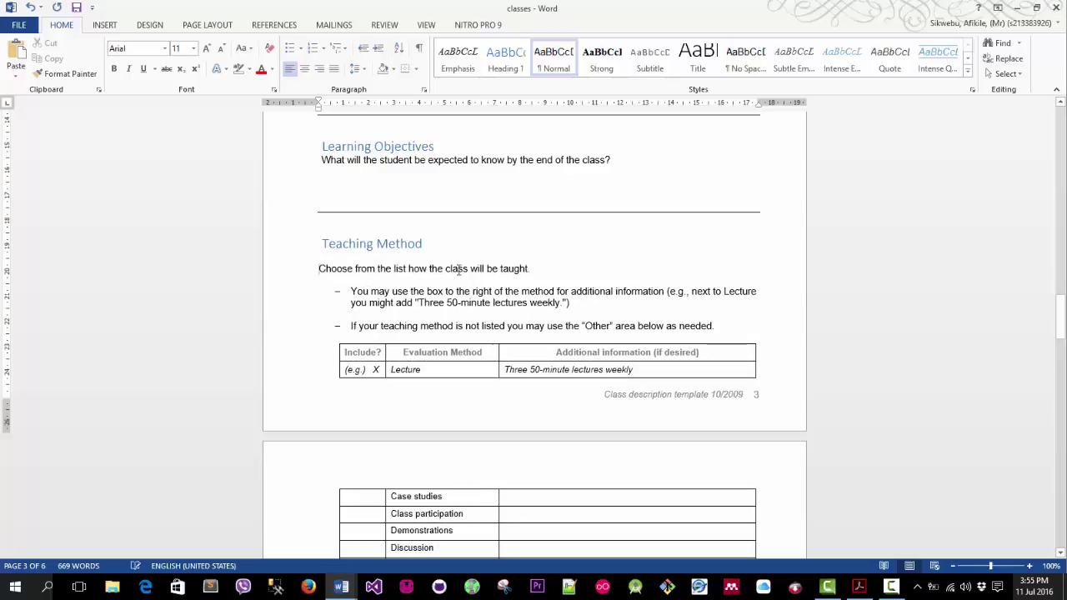
- Show the Styles pane and apply Subtle Emphasis to the sentence "Choose from the list how the class will be taught."
shift+click(539, 268)
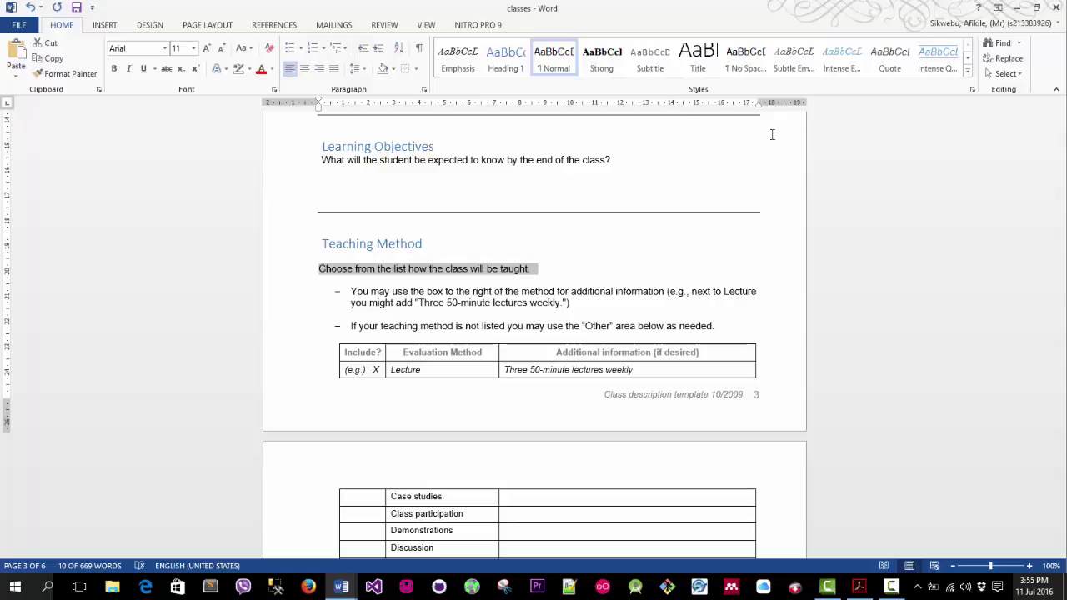
click(973, 90)
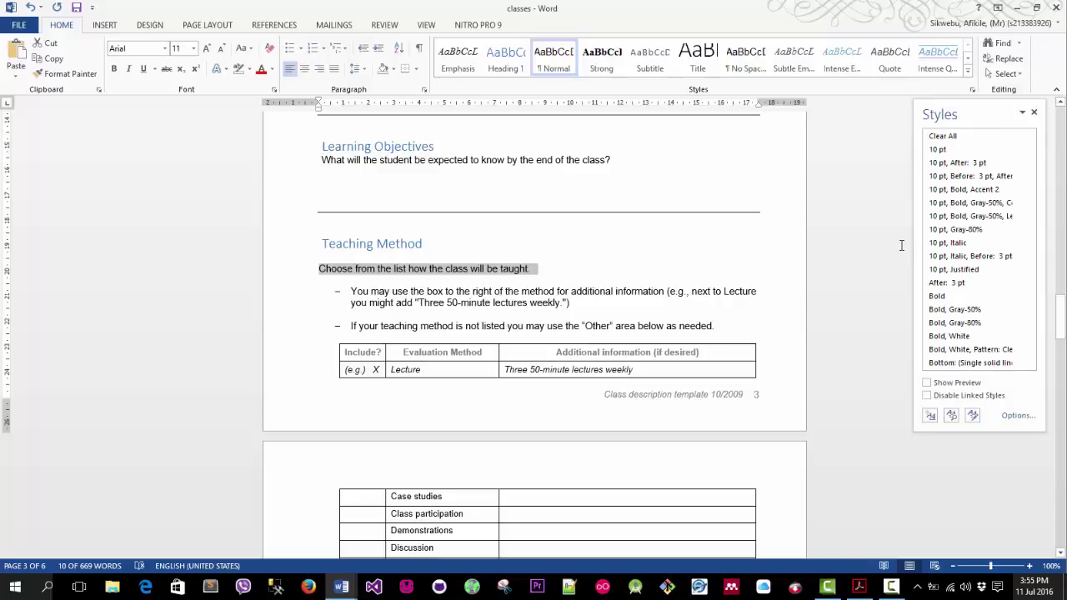
scroll(954, 266, down, 4)
scroll(953, 275, down, 3)
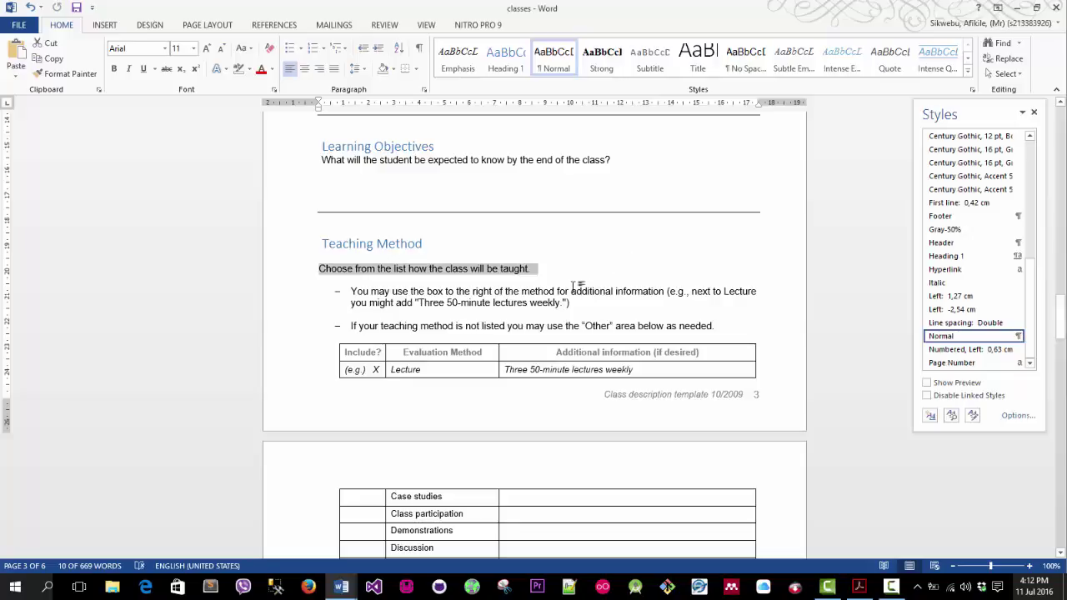
click(969, 74)
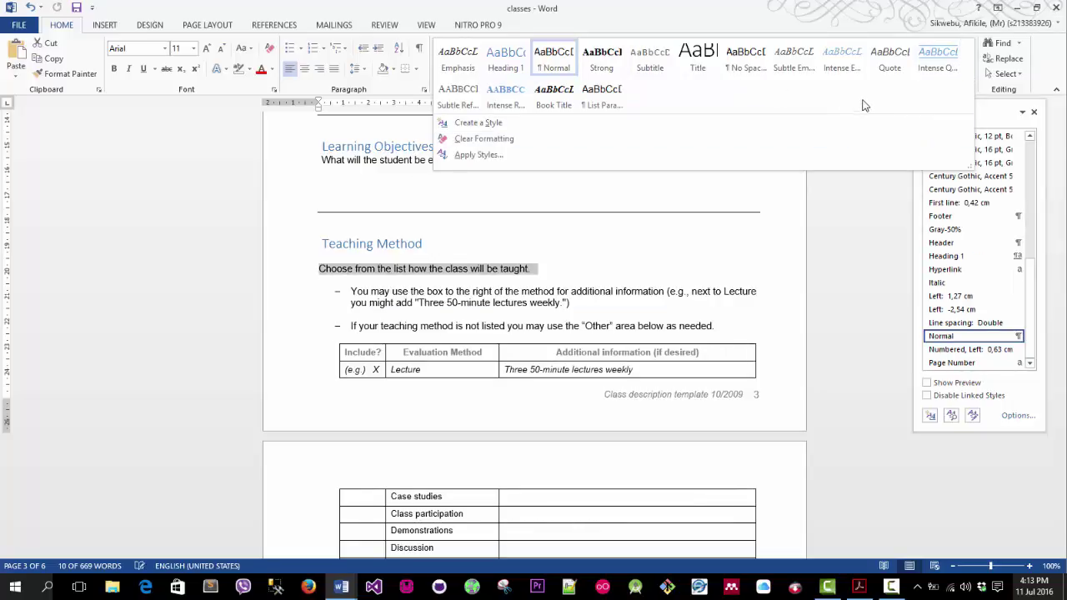
click(800, 67)
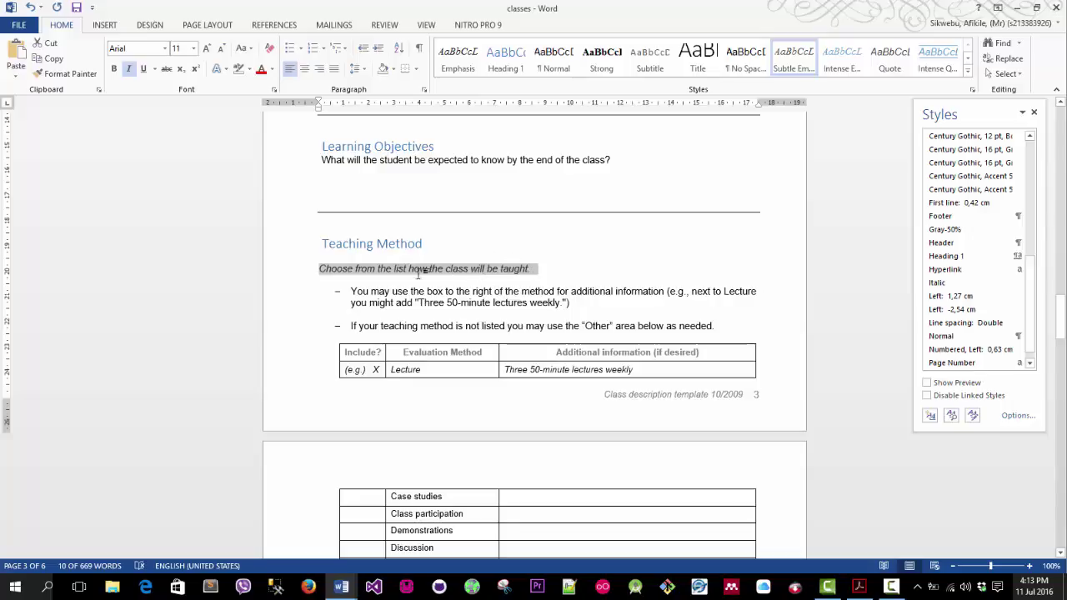
click(546, 273)
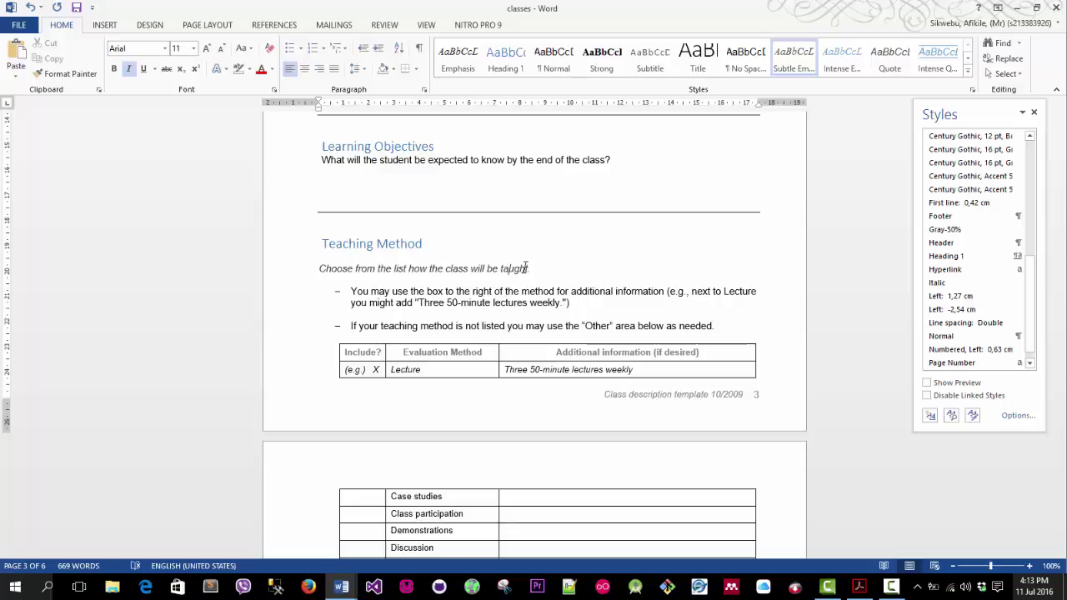
- Apply Subtle Emphasis to the sentence "Choose from the list what criteria will be used for grading." under Evaluation Method
scroll(367, 355, down, 3)
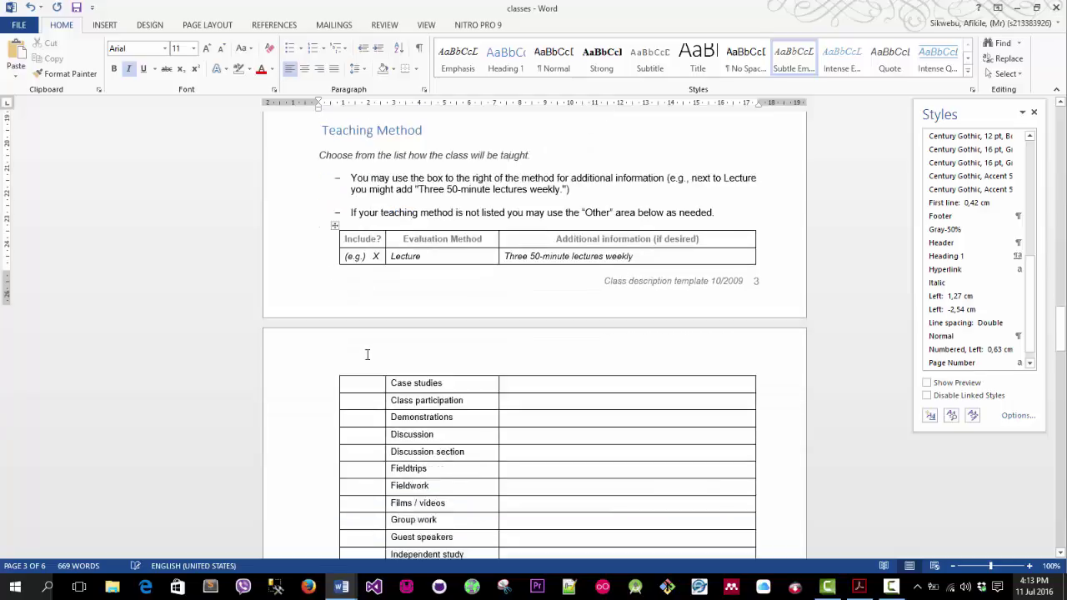
scroll(367, 355, down, 15)
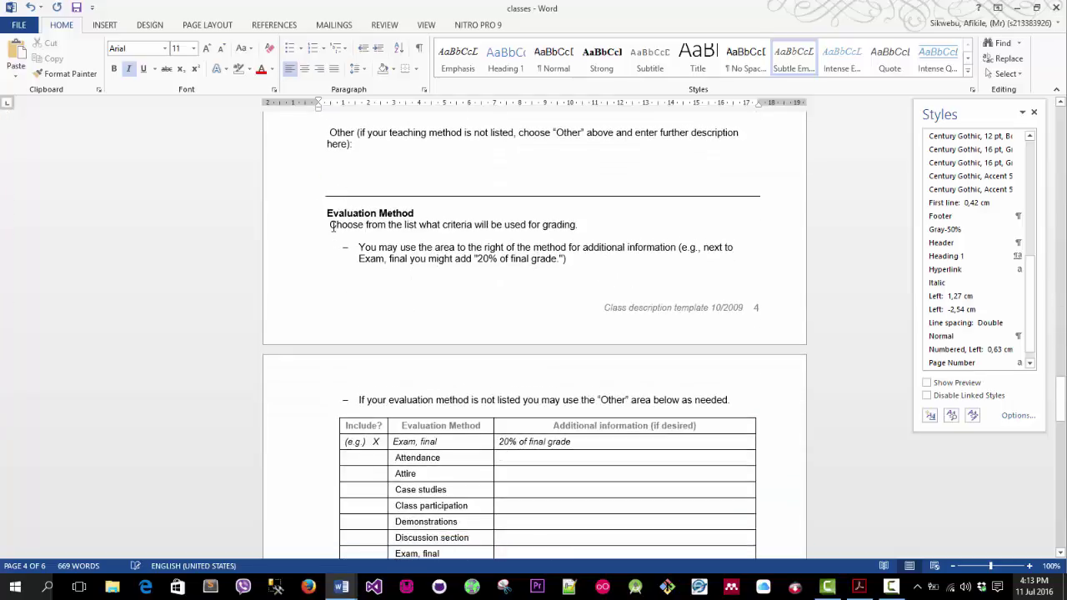
drag(332, 225, 600, 225)
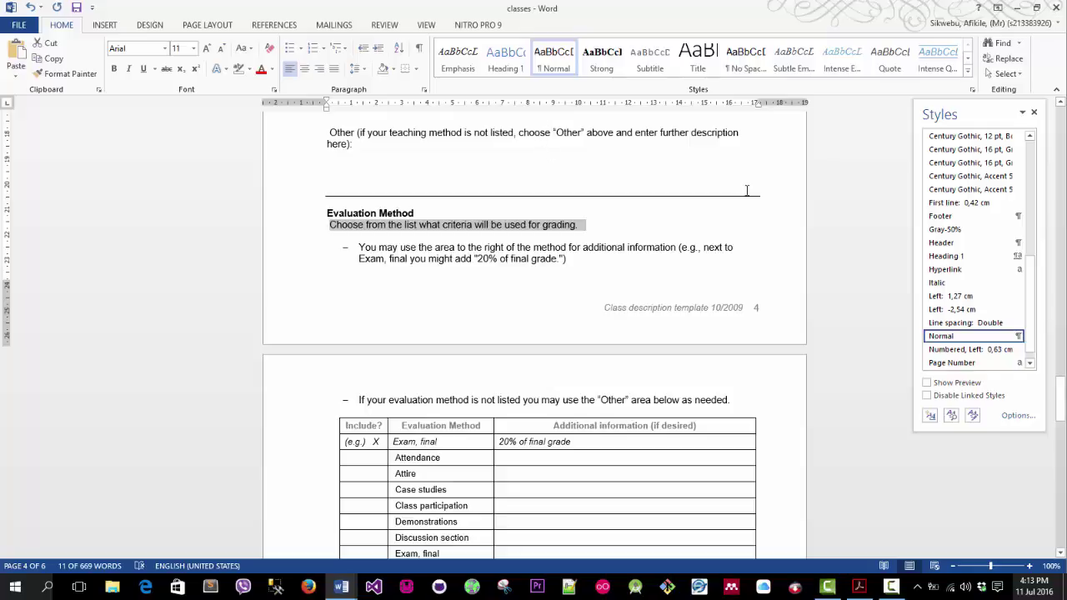
click(794, 58)
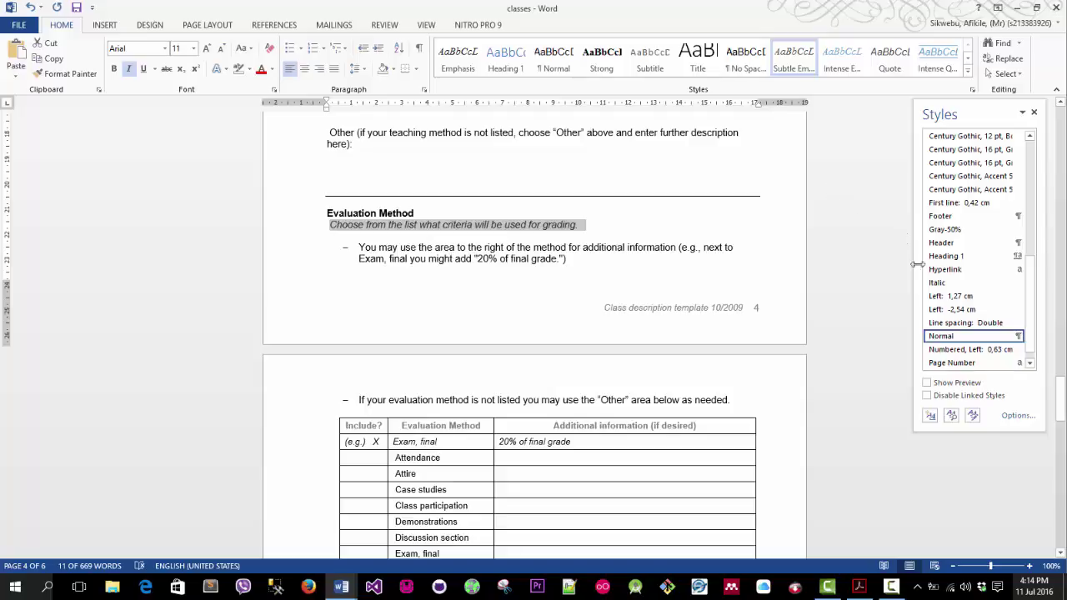
- Close and reopen the Styles pane and display the full gallery of styles
click(972, 89)
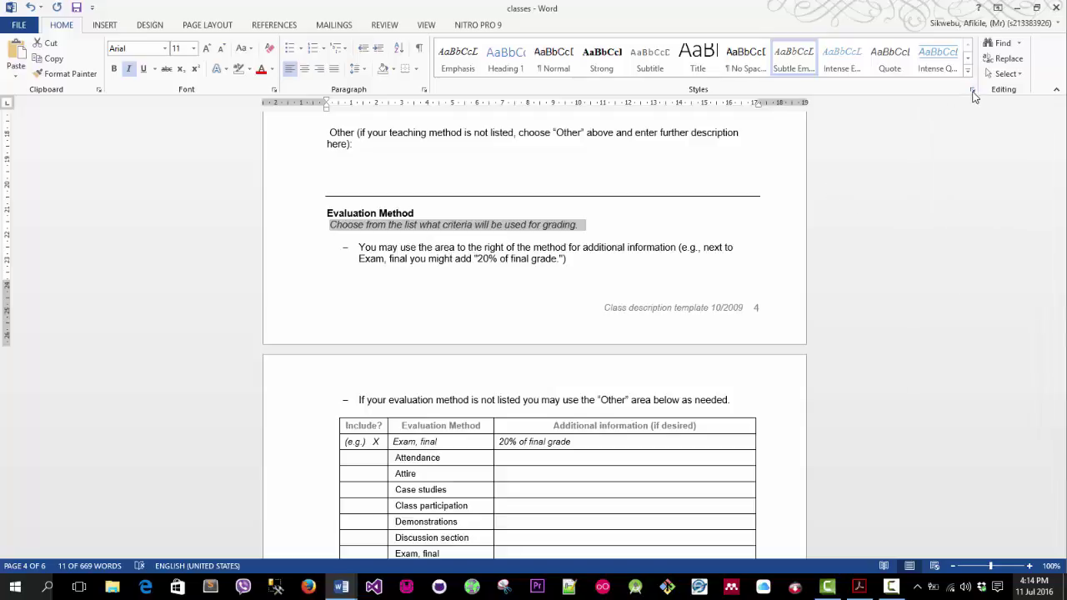
click(972, 89)
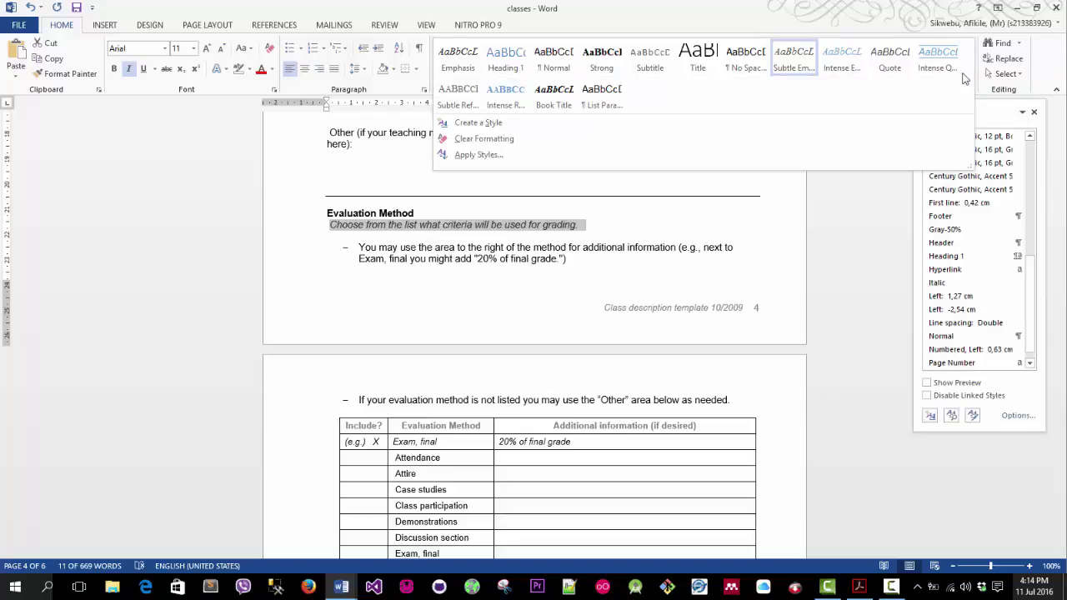
- Clear the formatting of the sentence "Choose from the list what criteria will be used for grading." under Evaluation Method
click(967, 73)
click(1033, 115)
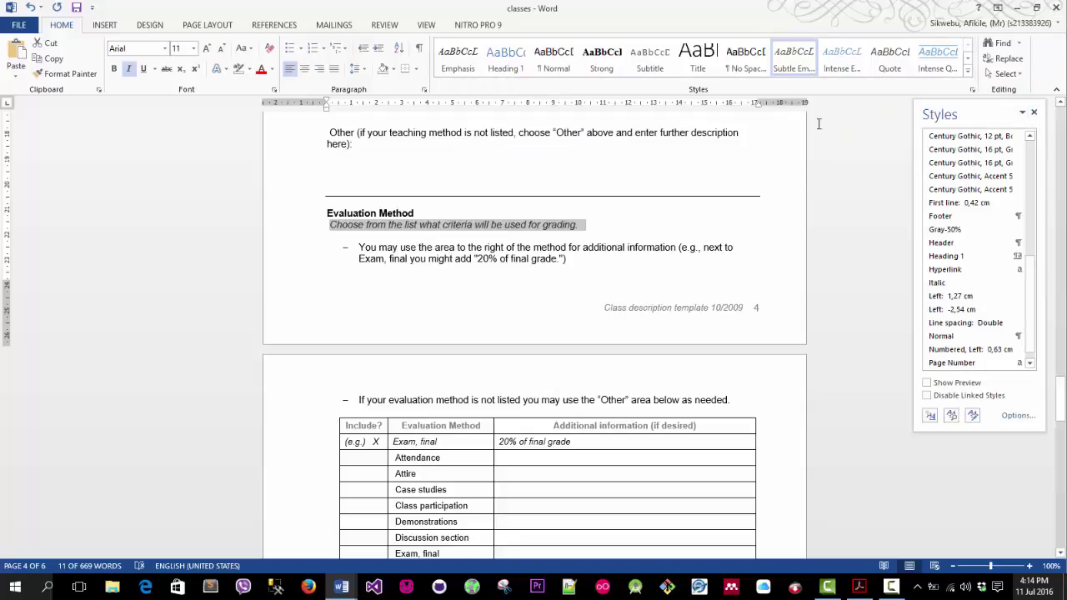
click(967, 74)
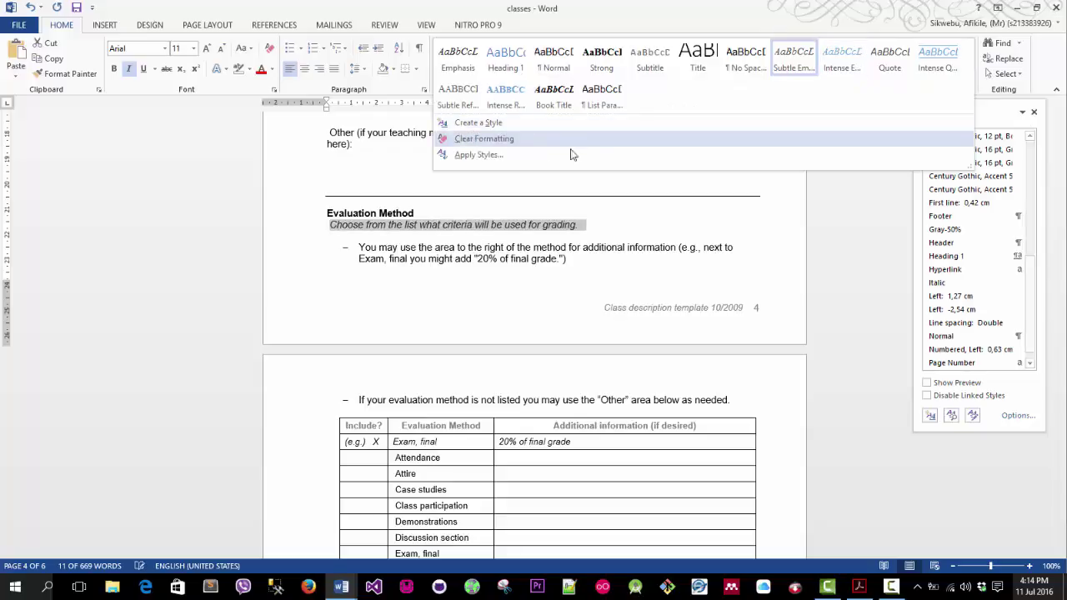
click(525, 234)
drag(578, 226, 330, 225)
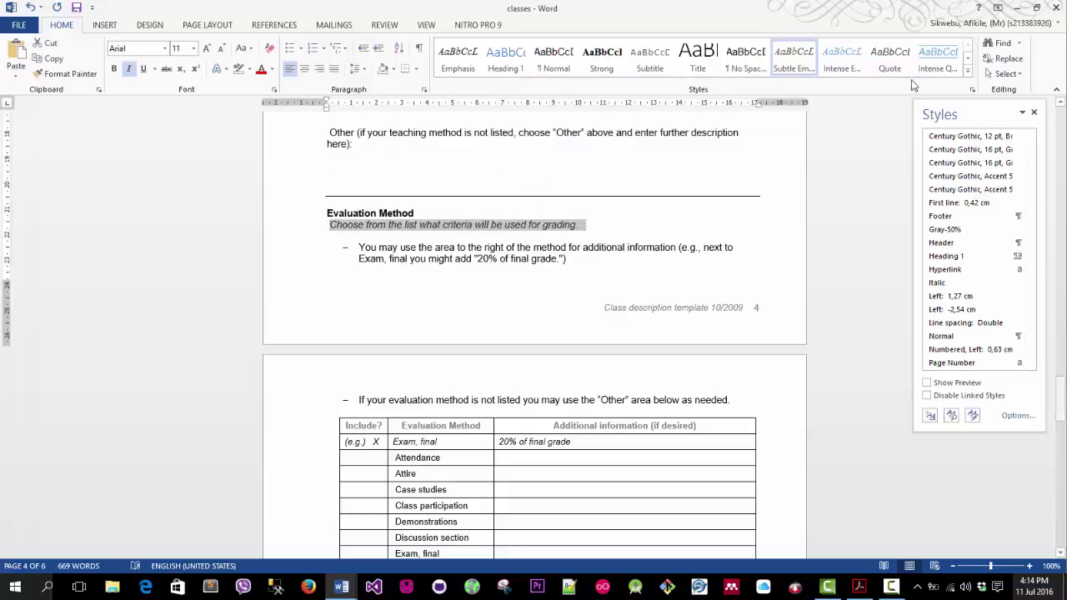
click(968, 74)
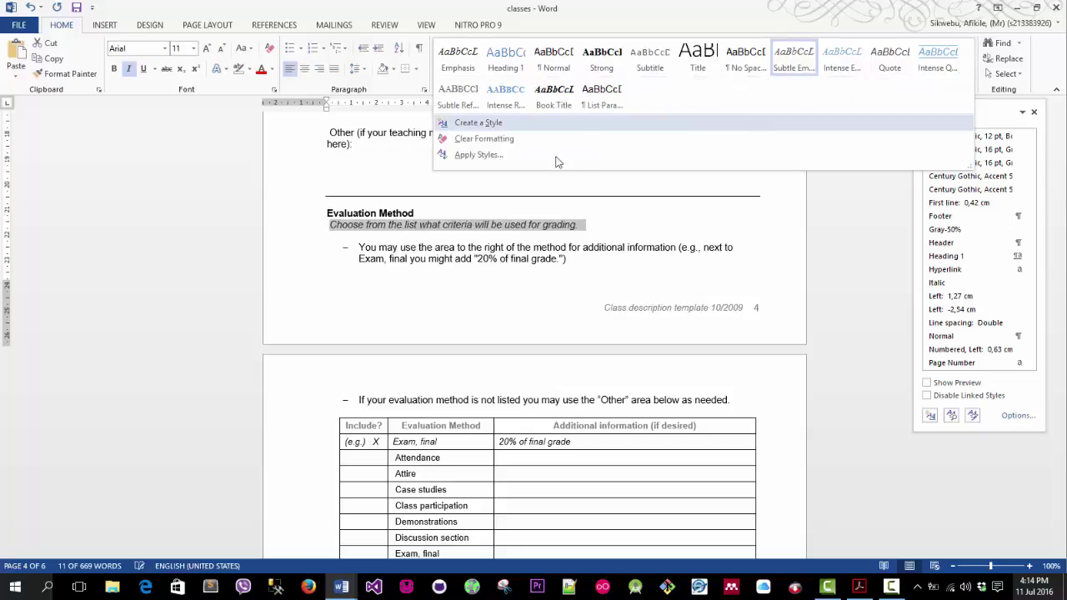
click(491, 140)
- Reapply the Subtle Emphasis style to the grading criteria sentence under Evaluation Method and deselect it
drag(579, 225, 328, 225)
click(967, 73)
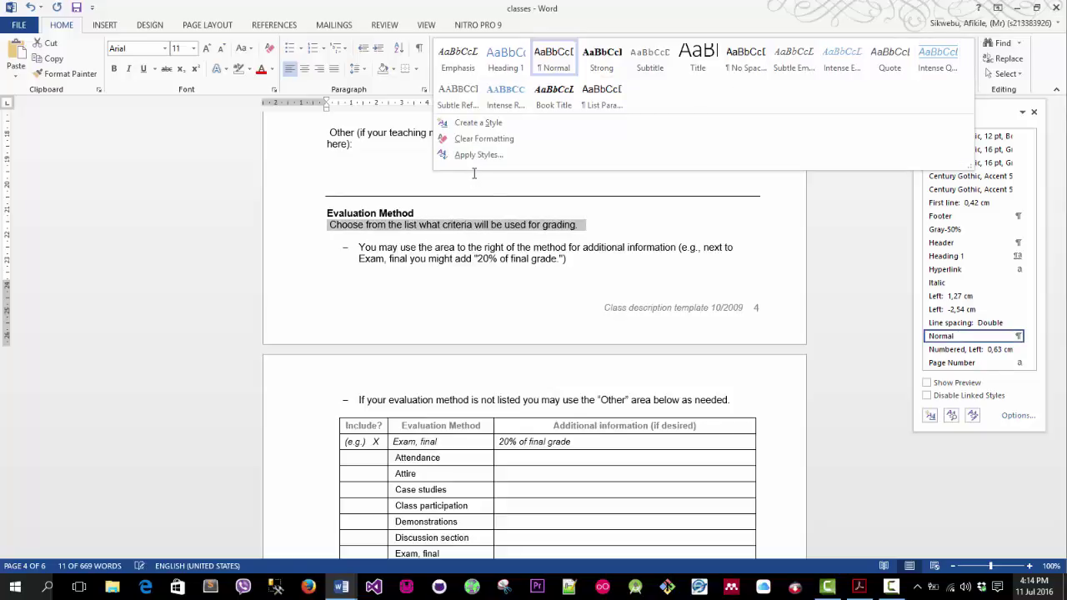
click(794, 58)
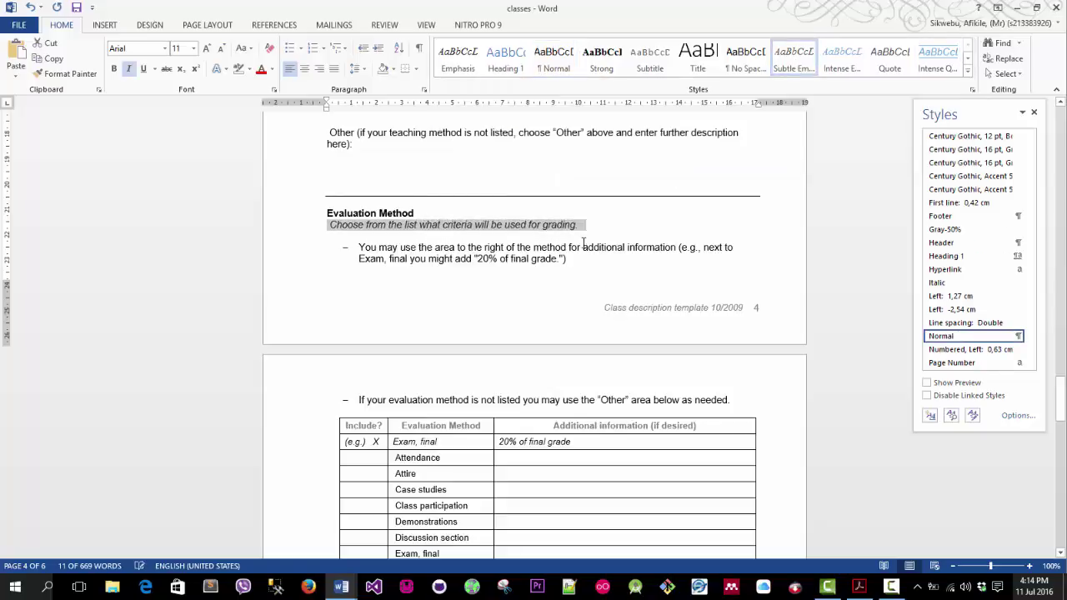
click(612, 226)
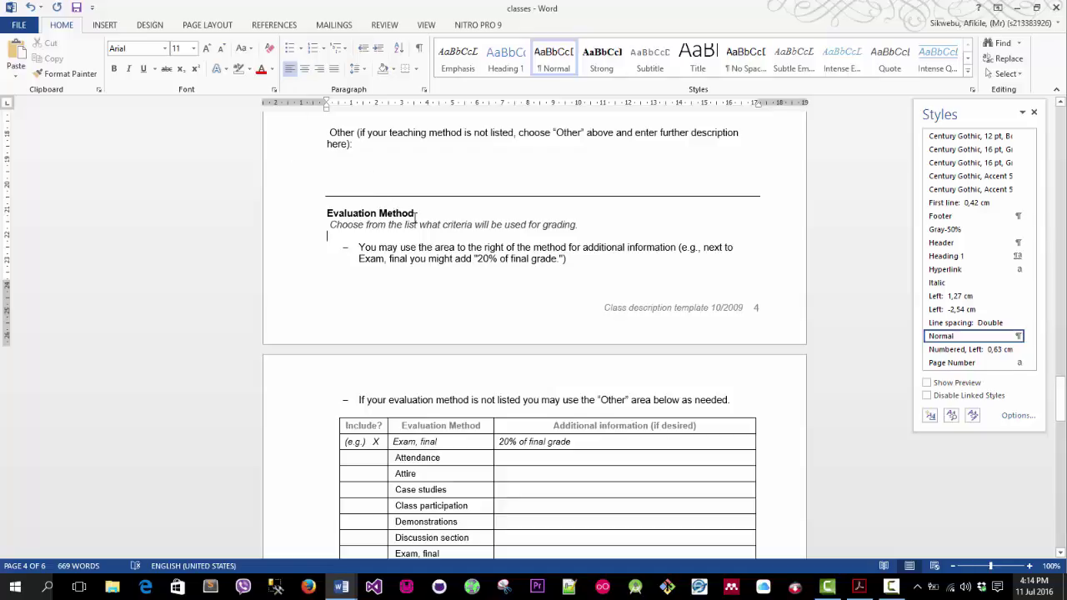
- Place the cursor at the end of the Instructor information heading and show the Navigation Pane
drag(434, 213, 330, 215)
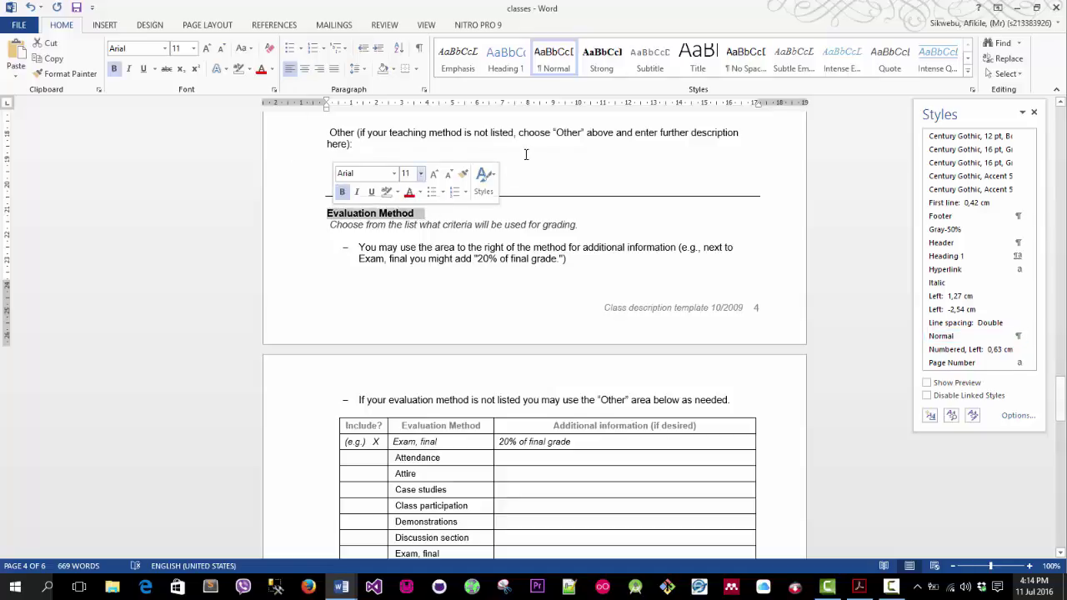
scroll(473, 314, up, 3)
scroll(473, 313, up, 20)
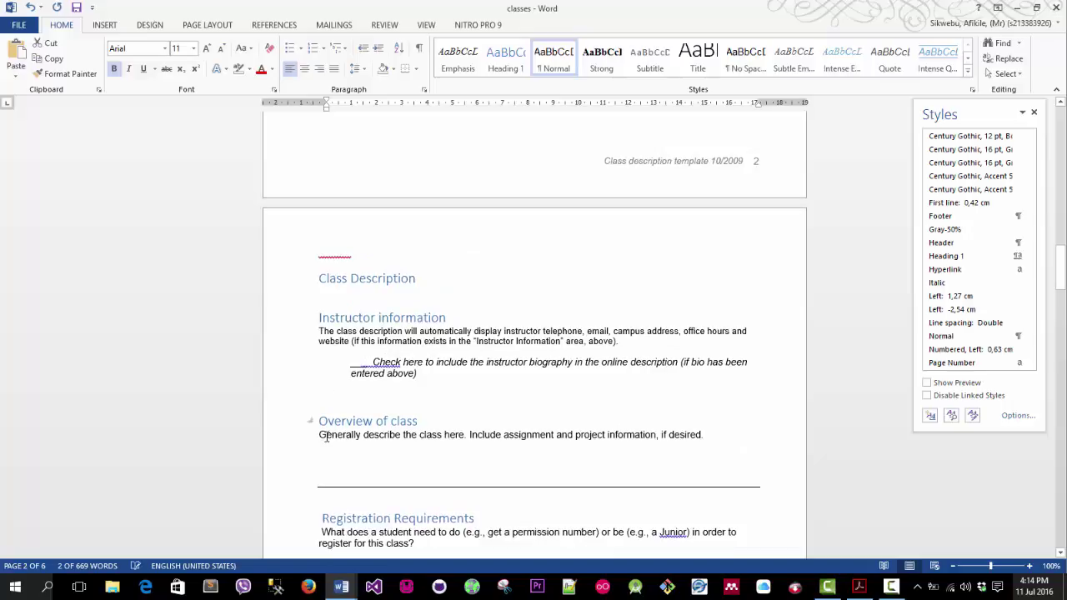
click(472, 320)
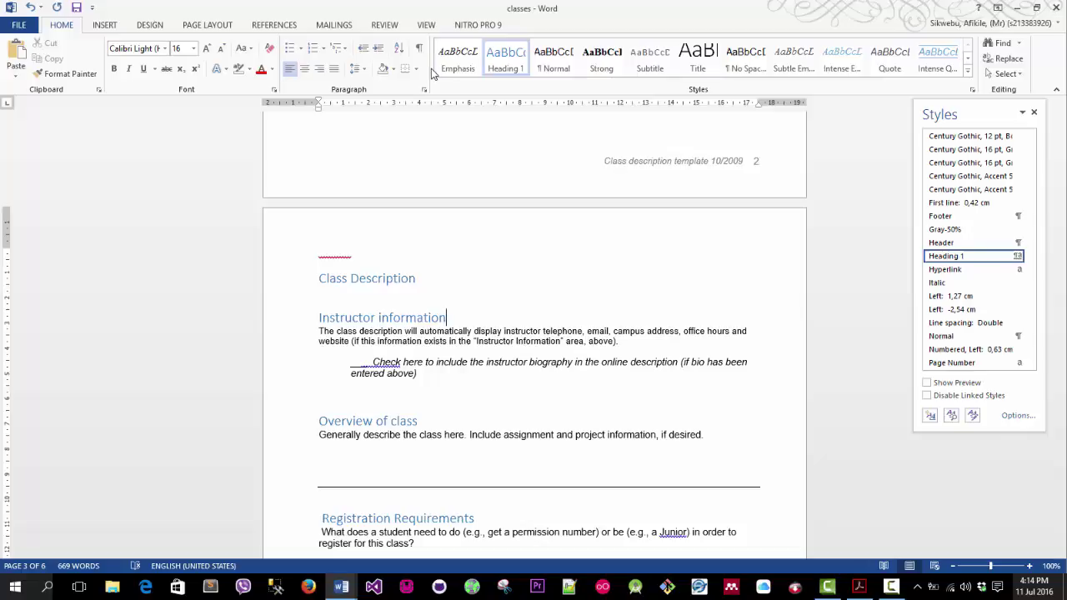
click(425, 25)
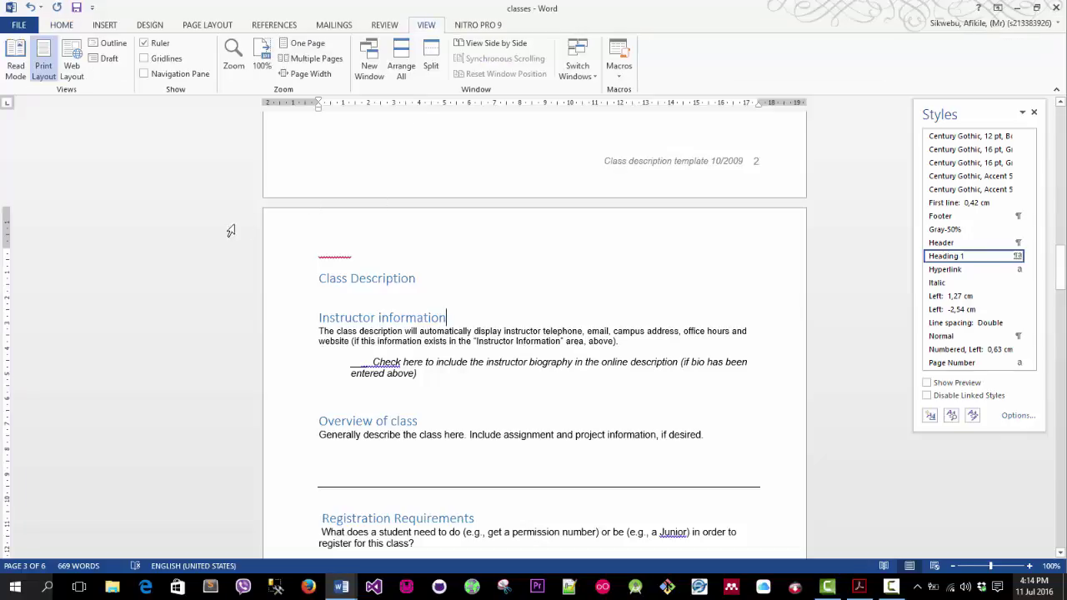
click(162, 74)
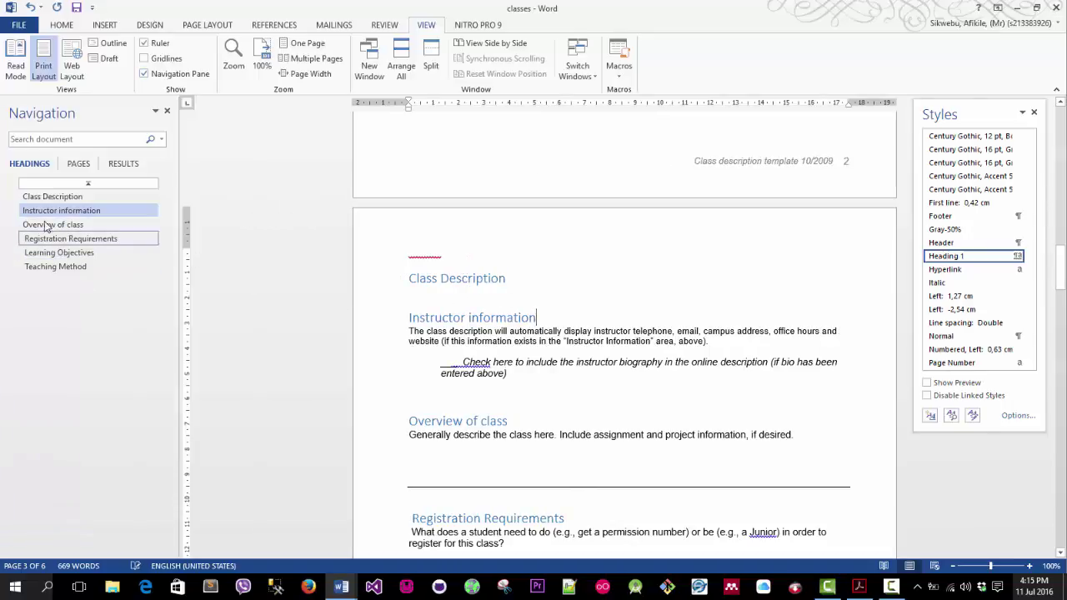
- Jump through the headings from Class Description to Learning Objectives using the Navigation Pane, and close the pane
click(58, 197)
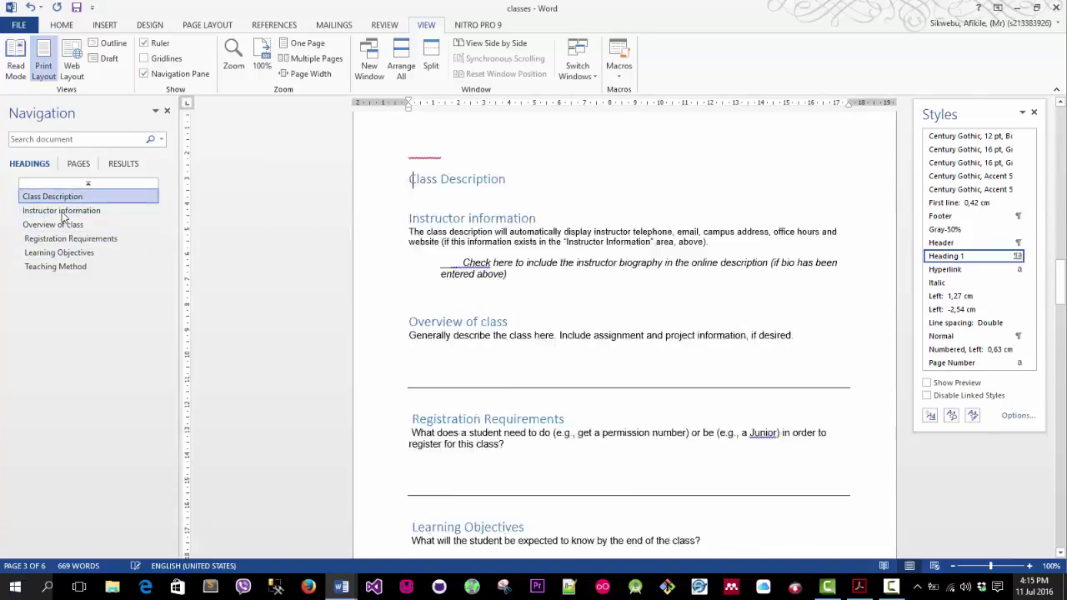
click(62, 212)
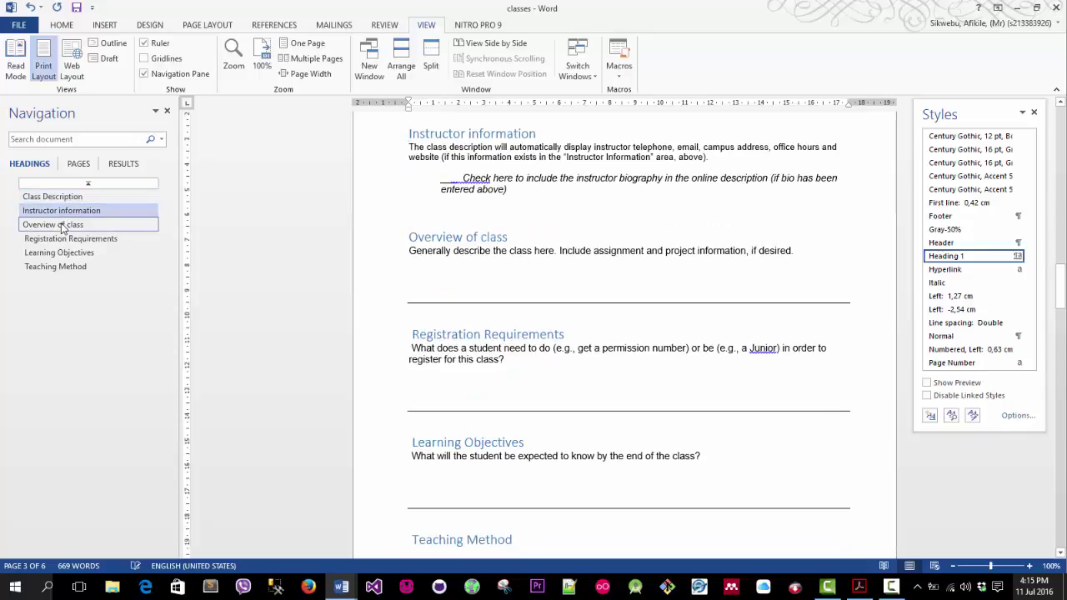
click(60, 226)
click(60, 239)
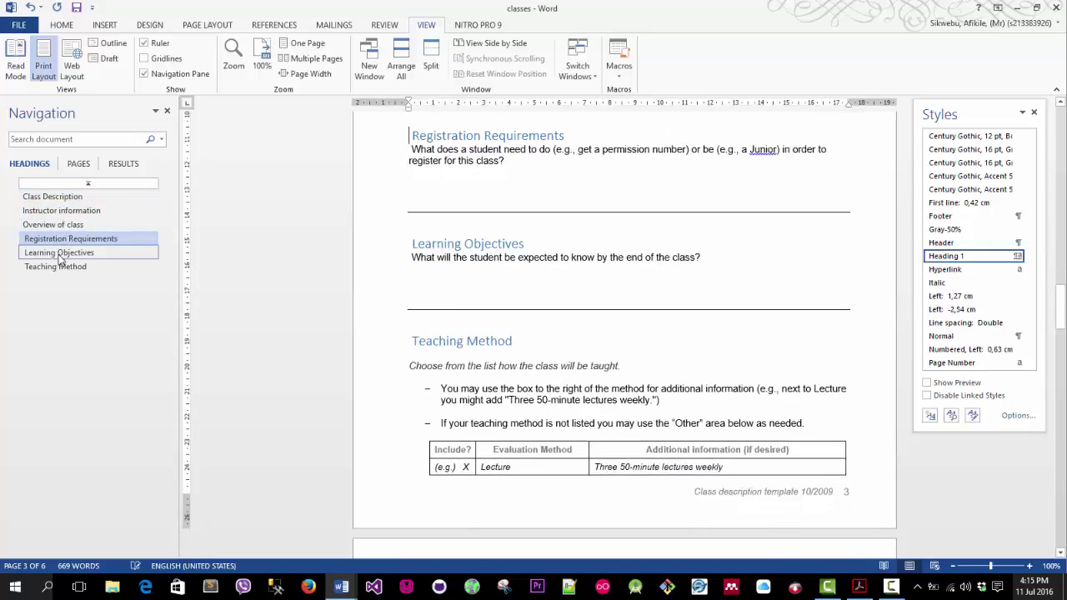
click(77, 253)
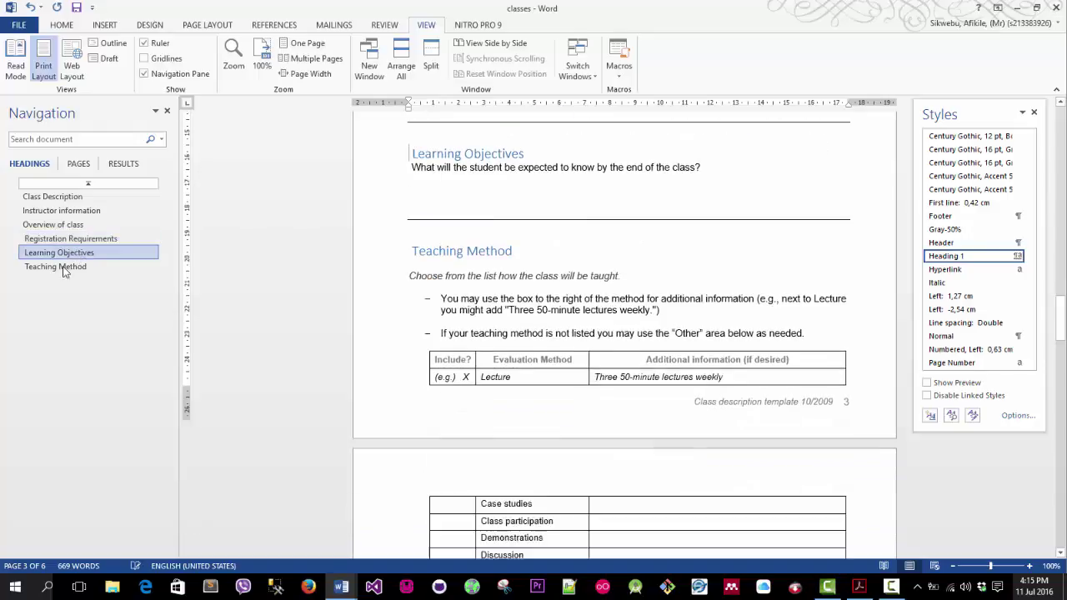
scroll(507, 230, up, 3)
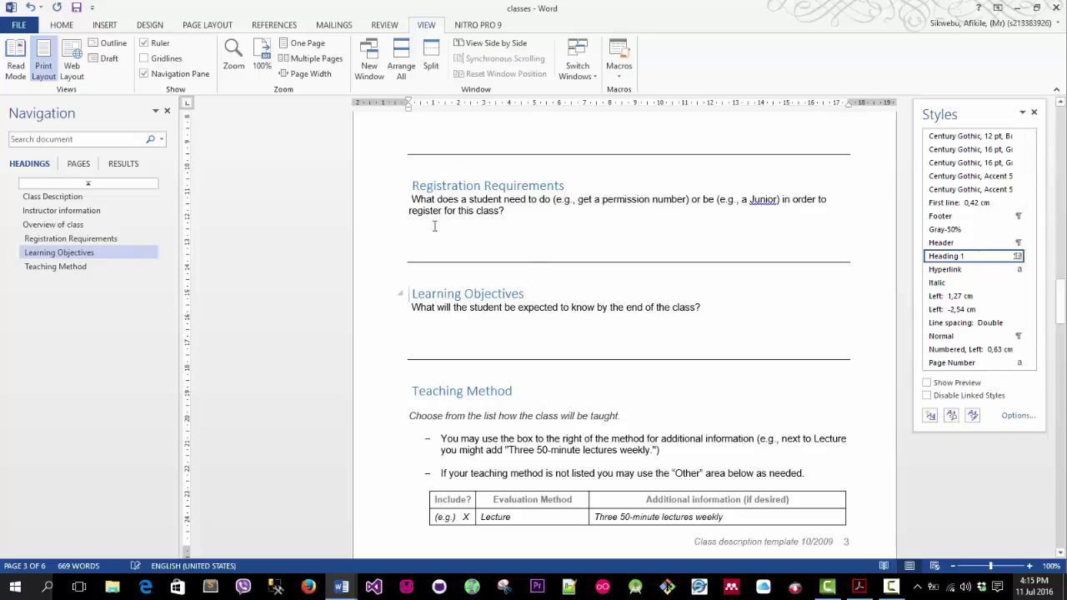
click(166, 111)
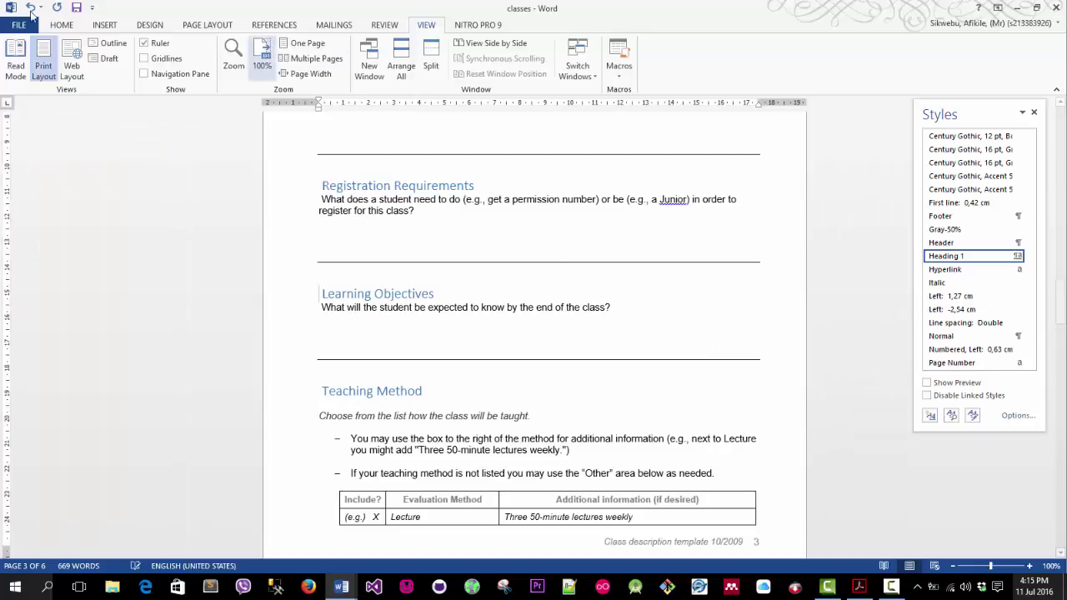
- Save the document and refresh the Styles pane by closing and reopening it
click(75, 8)
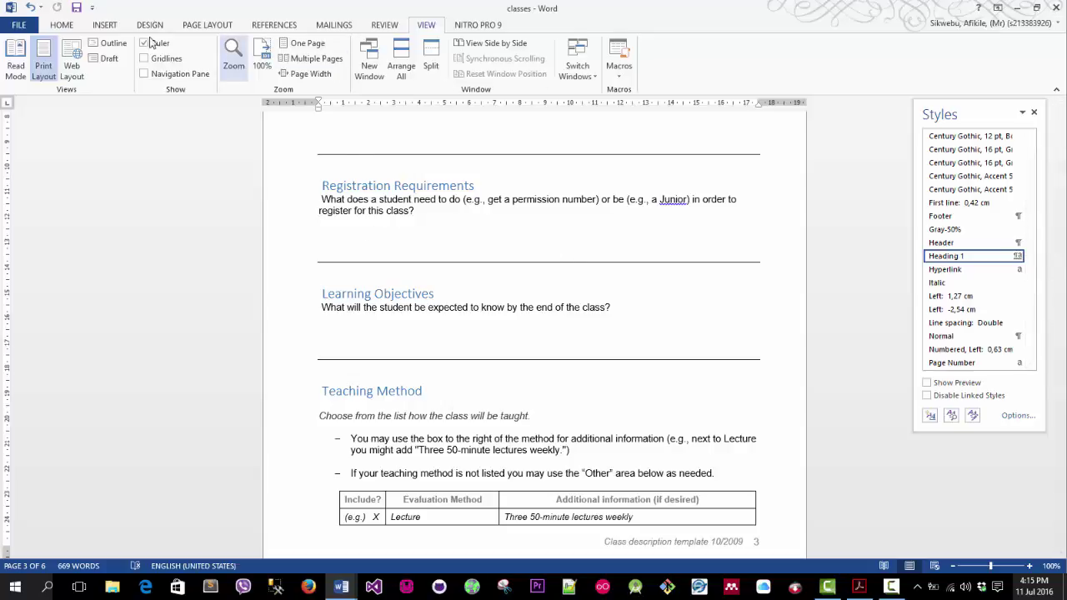
click(63, 26)
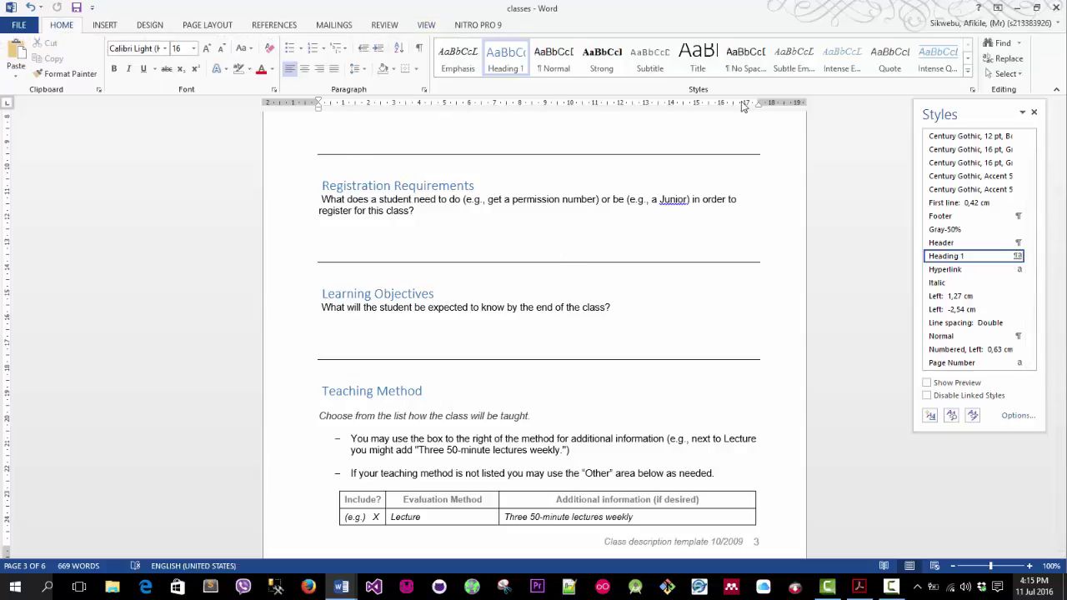
click(972, 89)
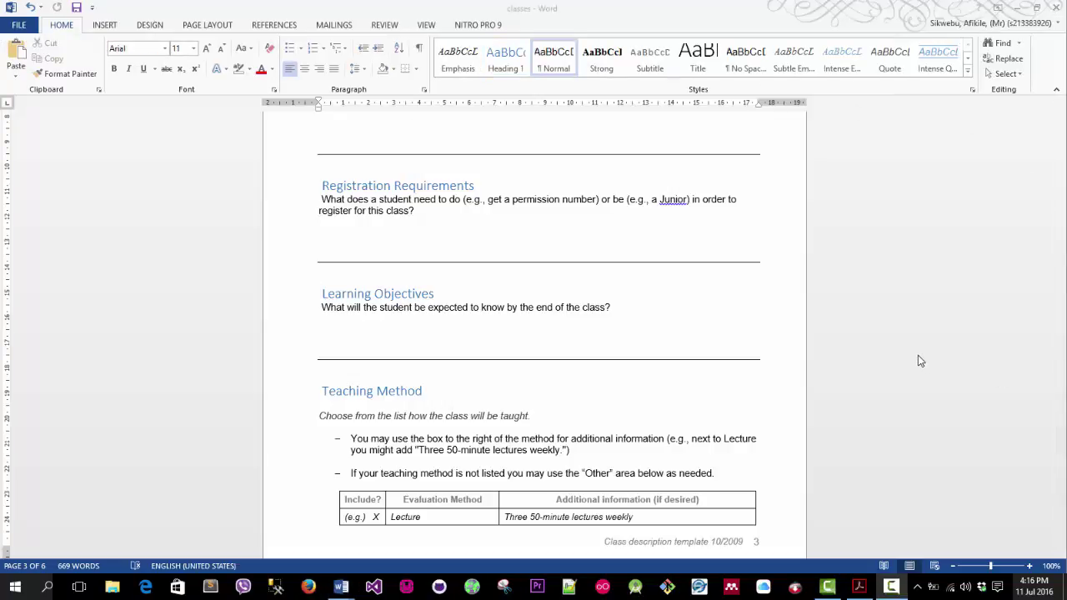
click(973, 86)
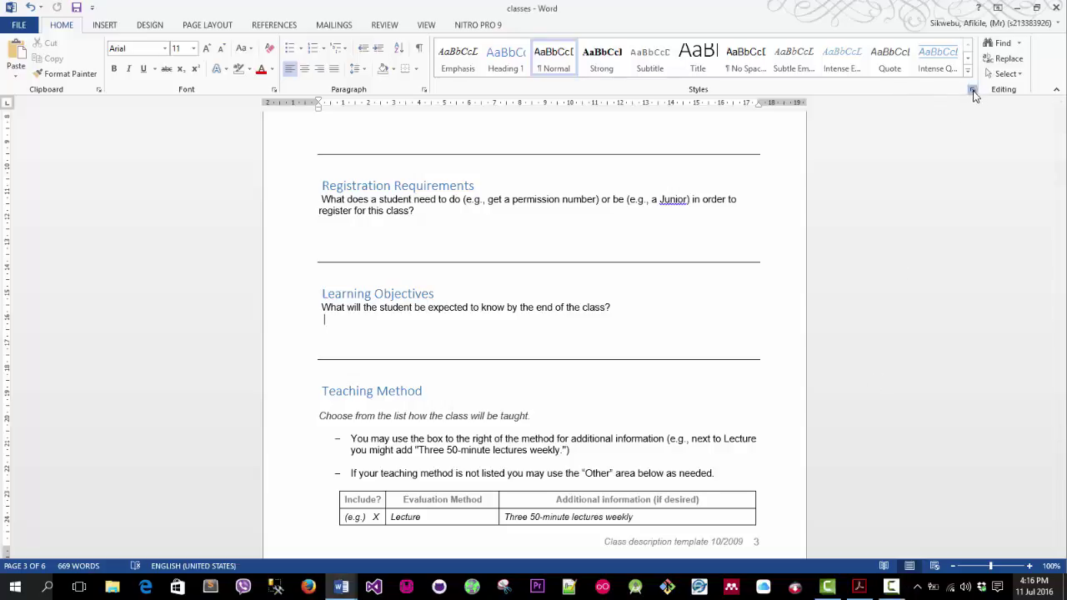
click(973, 90)
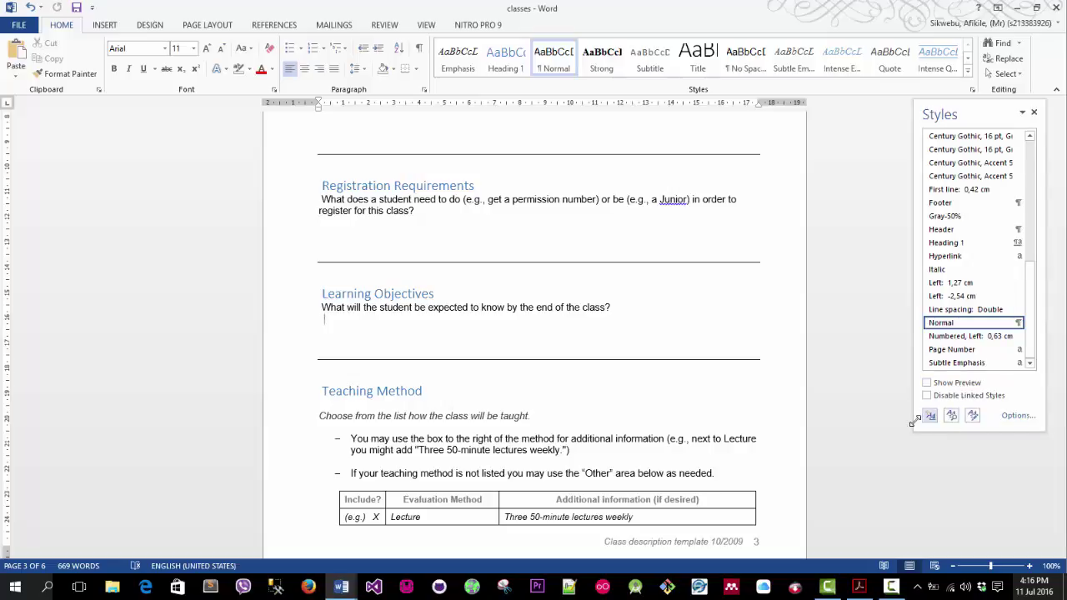
- Open the Subtle Emphasis style for modification and set its formatting to bold with the standard red font color
right_click(961, 364)
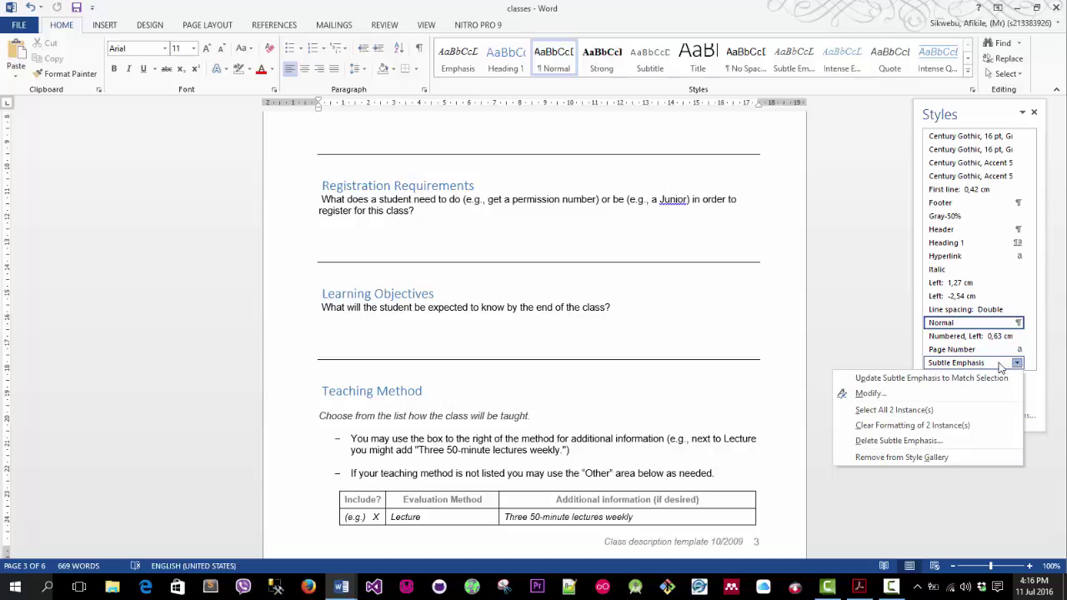
click(1017, 365)
click(1018, 364)
click(933, 378)
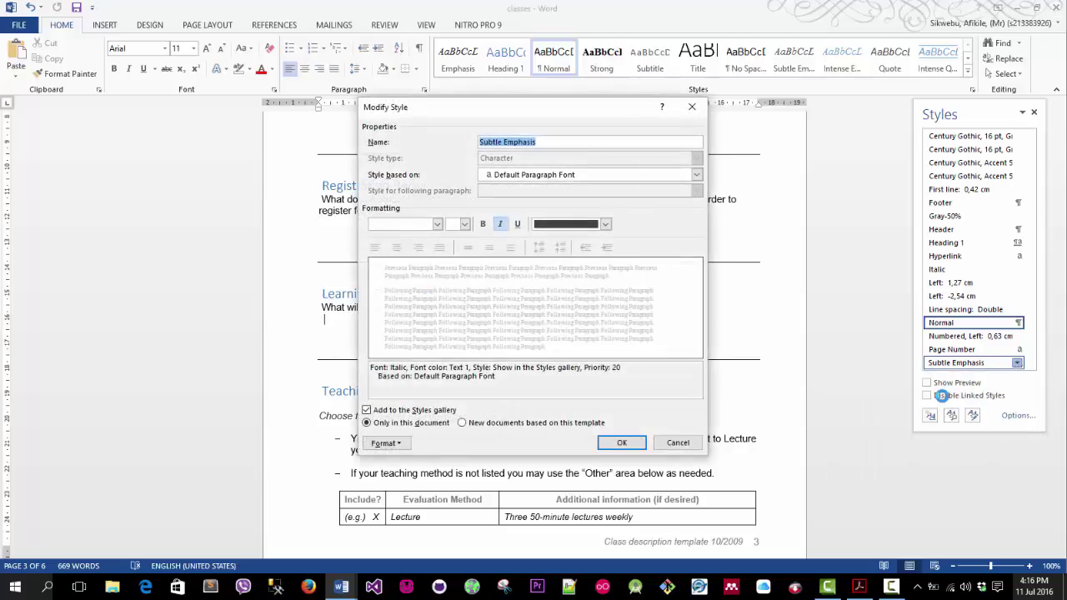
click(483, 225)
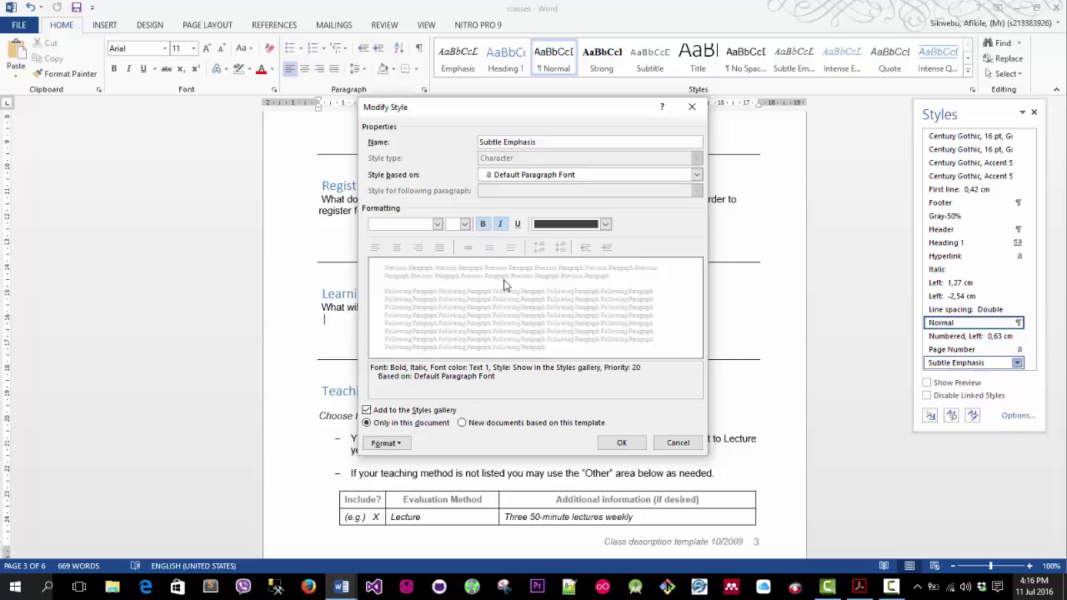
click(605, 223)
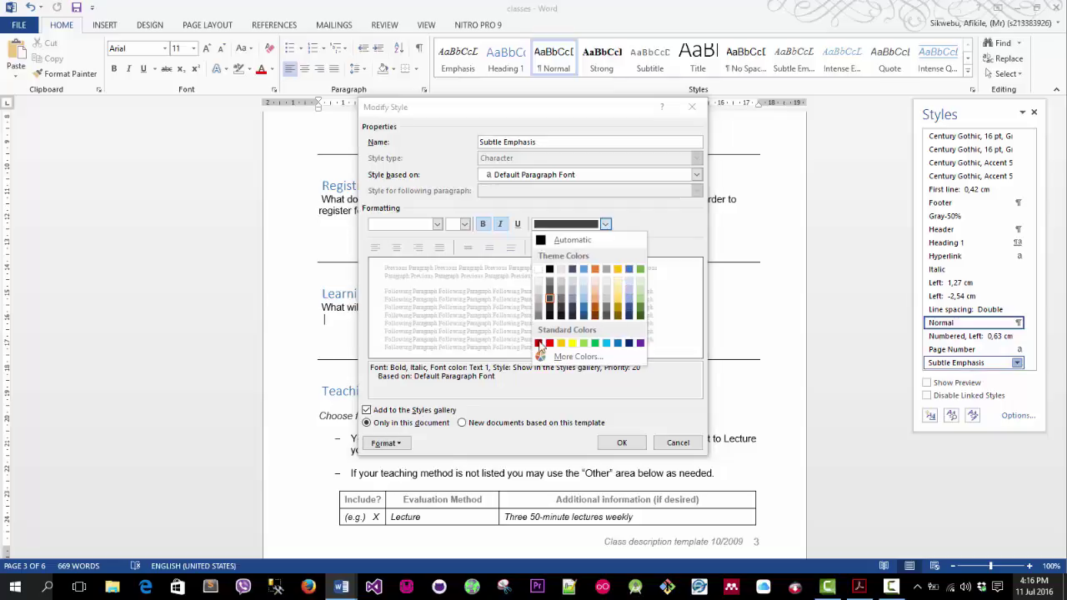
click(550, 342)
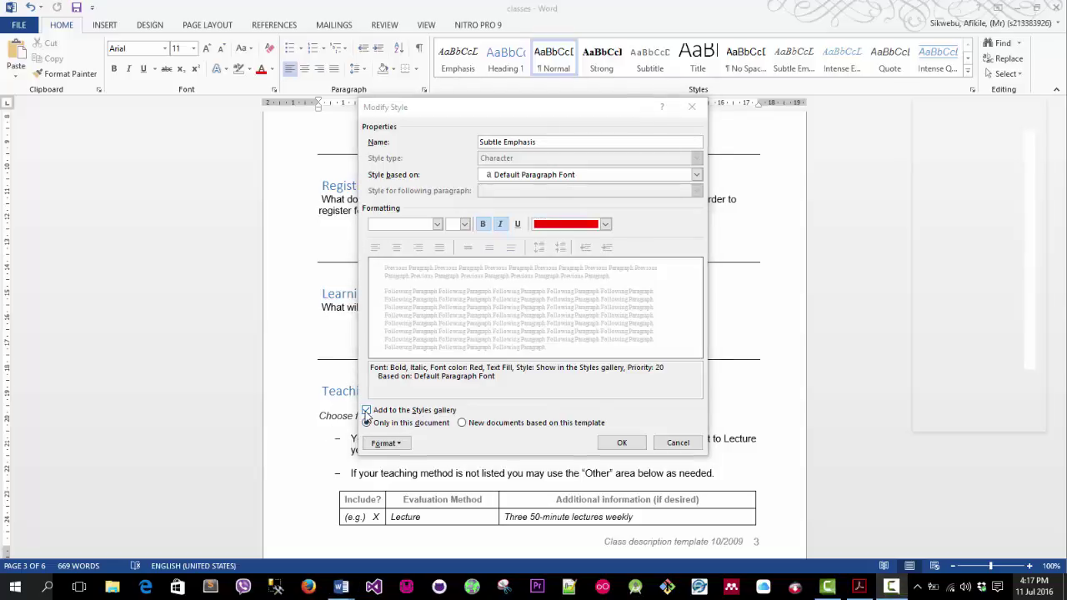
- Exclude the Subtle Emphasis style from the Styles gallery
click(367, 411)
click(368, 412)
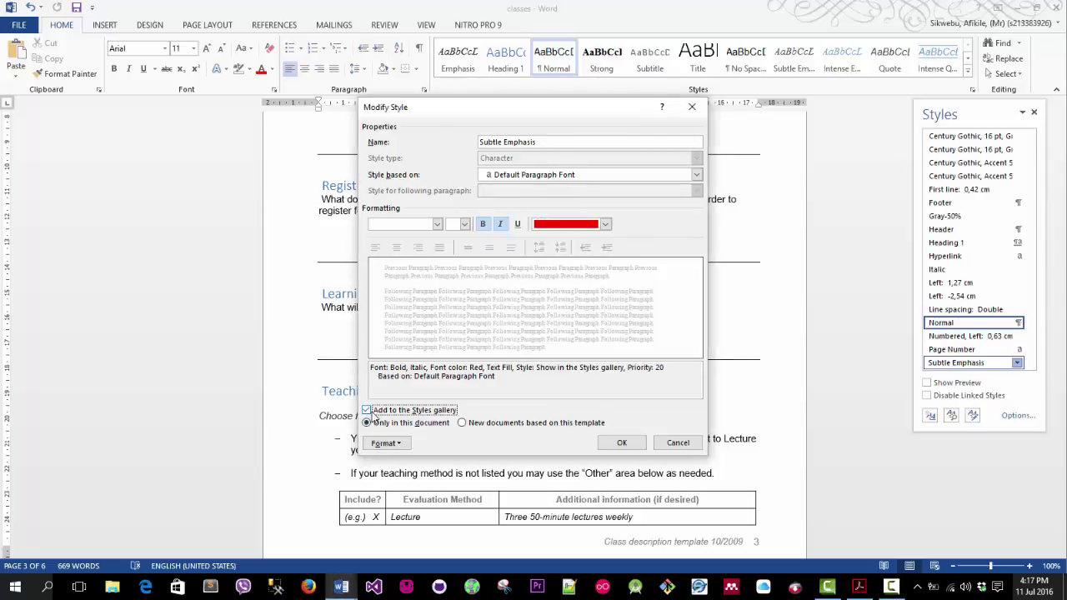
click(367, 411)
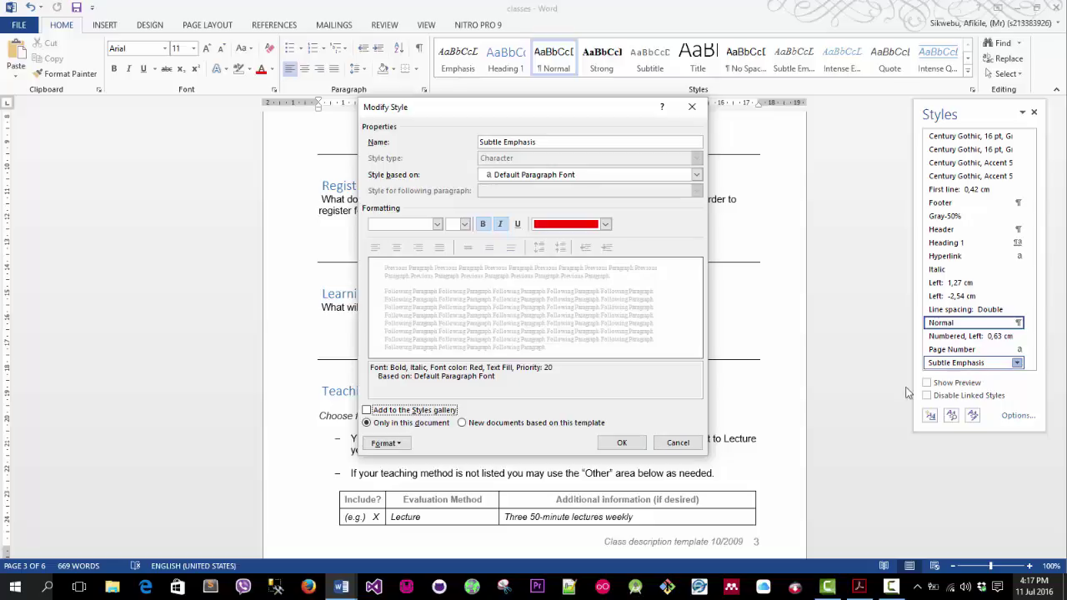
- Turn strikethrough off and small caps on in the font settings of the Subtle Emphasis style
click(398, 445)
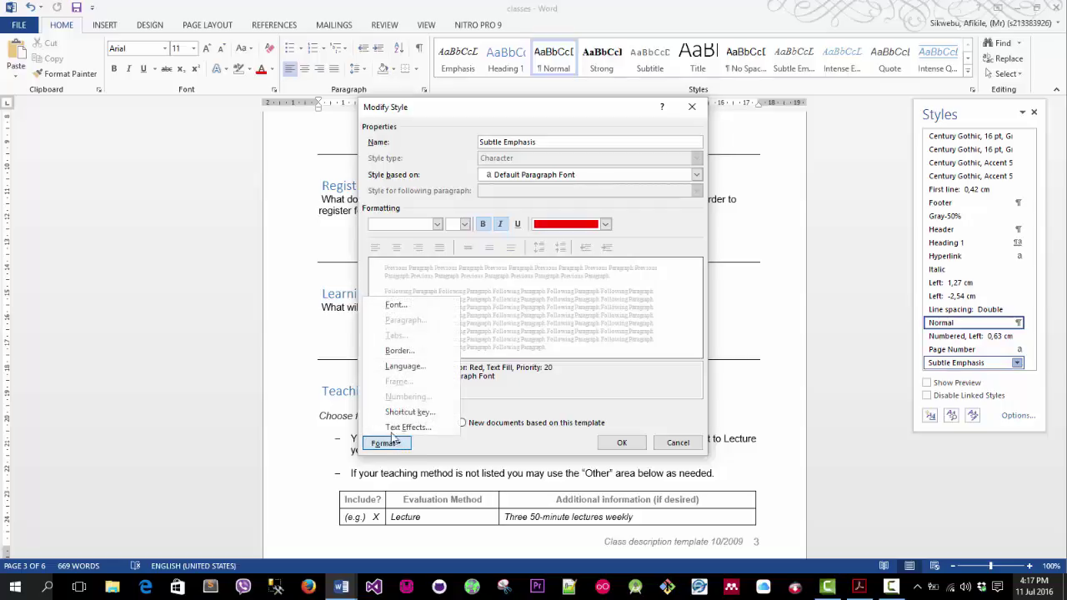
click(396, 305)
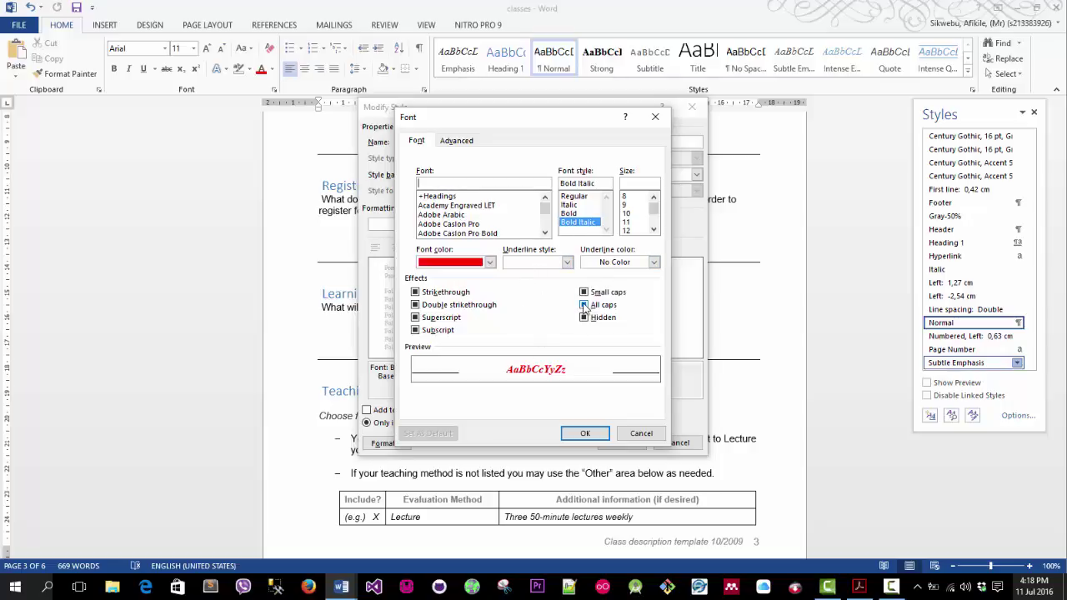
click(421, 294)
click(422, 294)
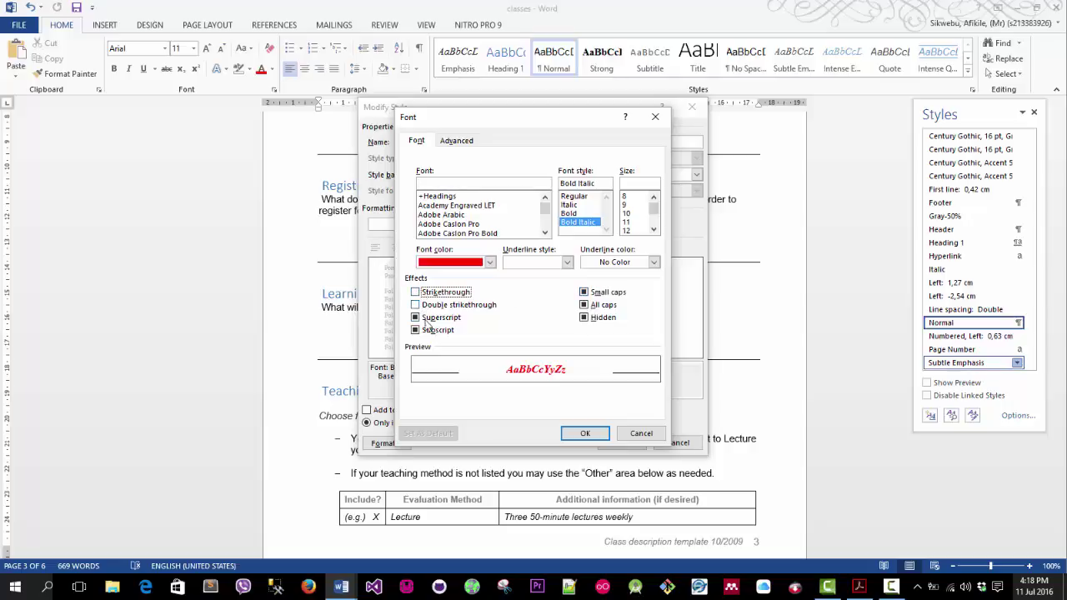
click(585, 294)
click(586, 294)
click(586, 293)
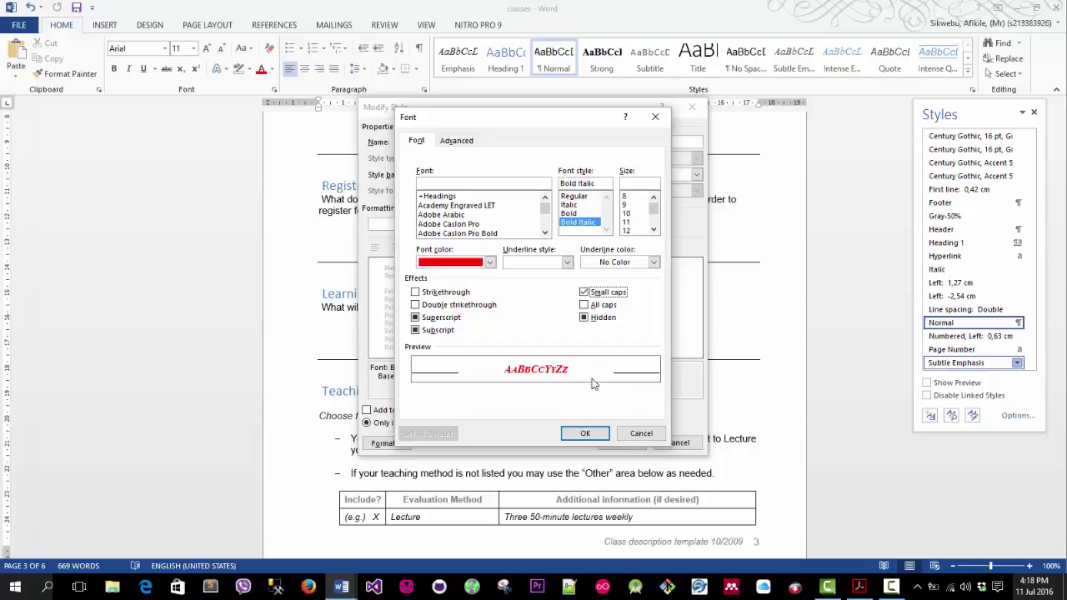
click(575, 435)
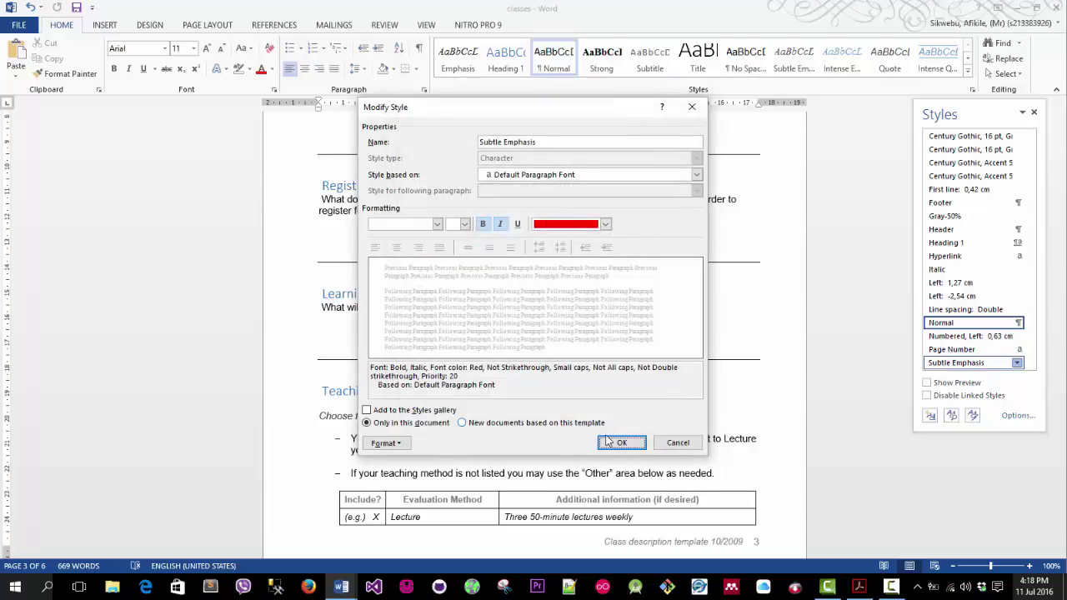
- Confirm the Subtle Emphasis style changes and review how the document's text looks with them
click(617, 444)
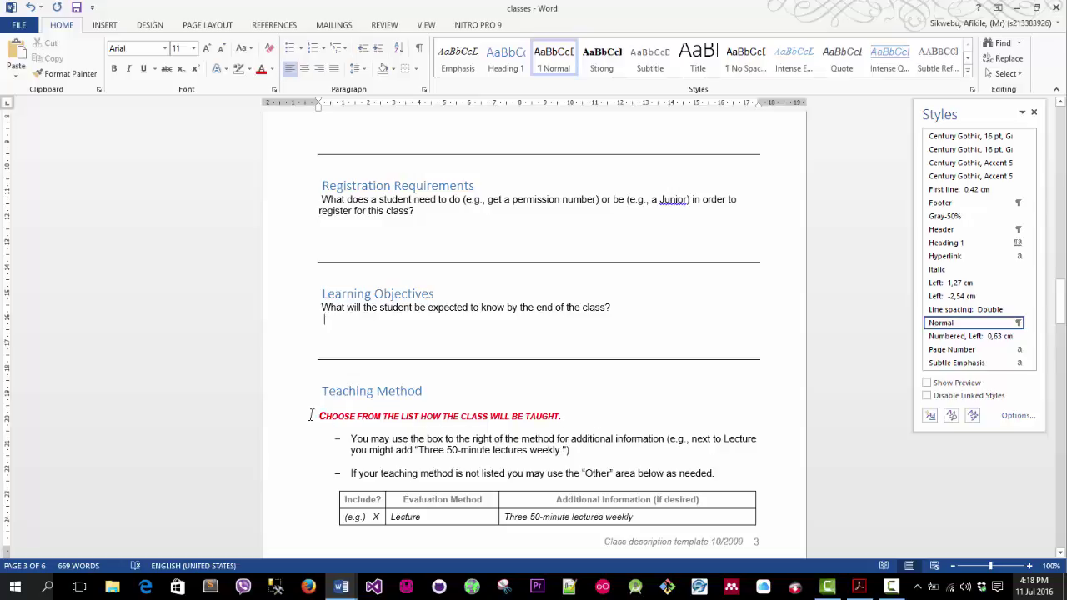
scroll(523, 418, up, 12)
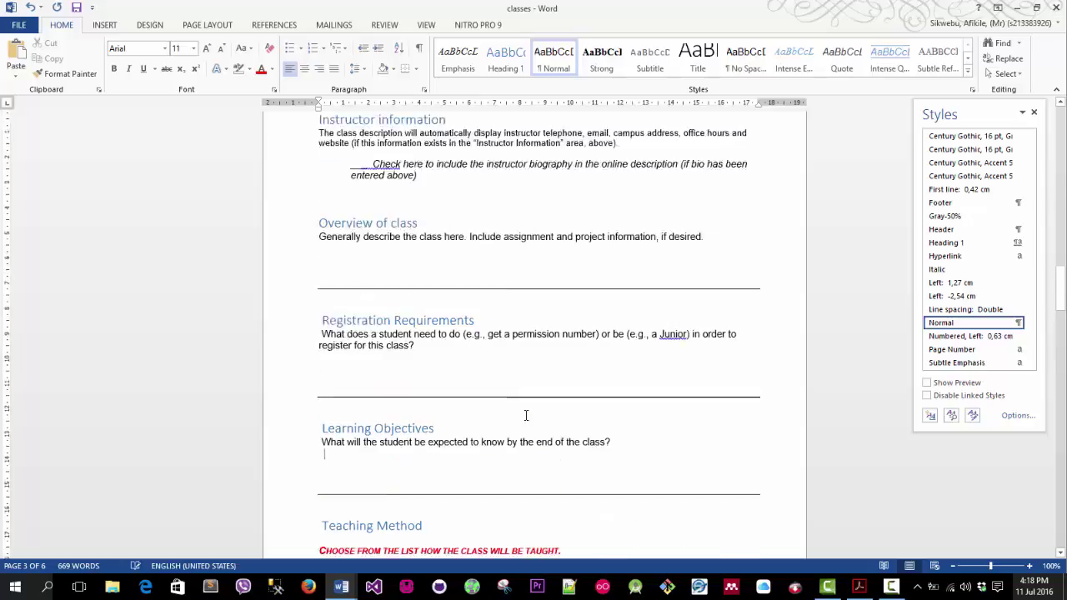
scroll(522, 423, up, 2)
scroll(520, 422, down, 8)
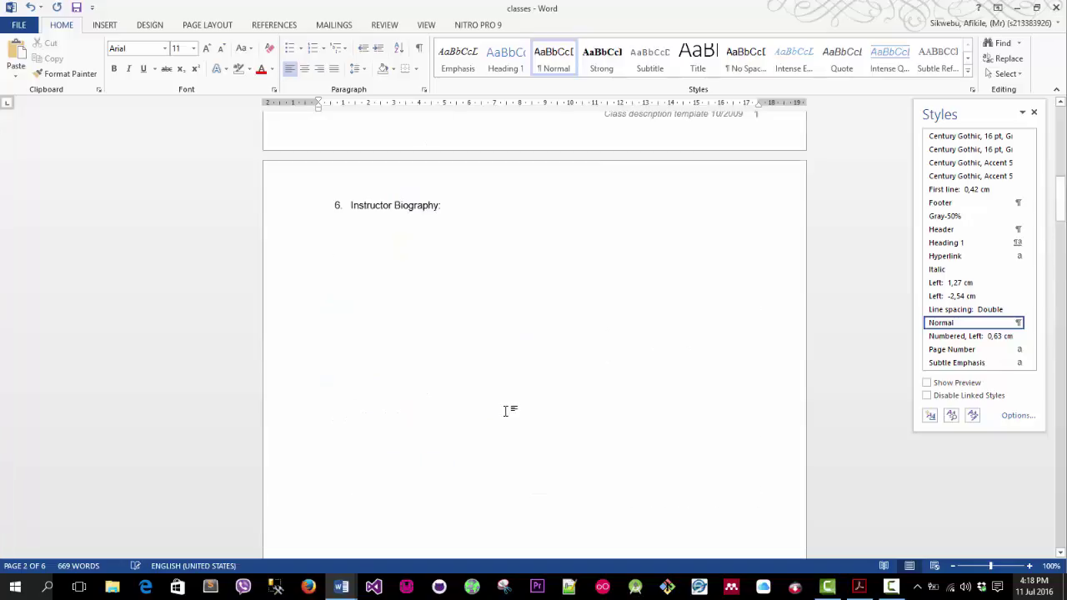
scroll(507, 415, up, 10)
scroll(505, 414, down, 20)
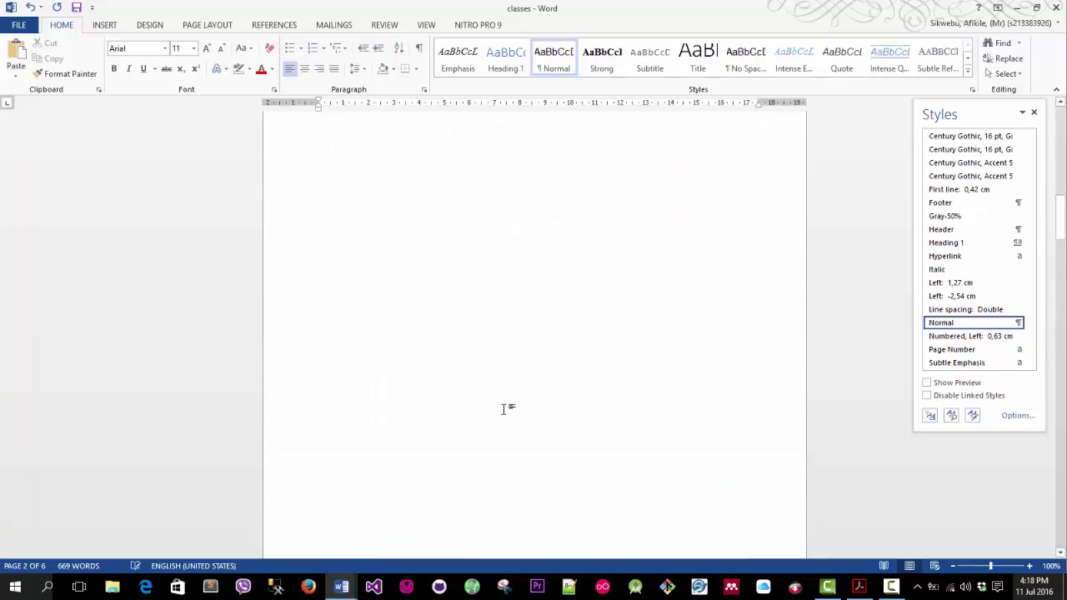
scroll(504, 408, down, 18)
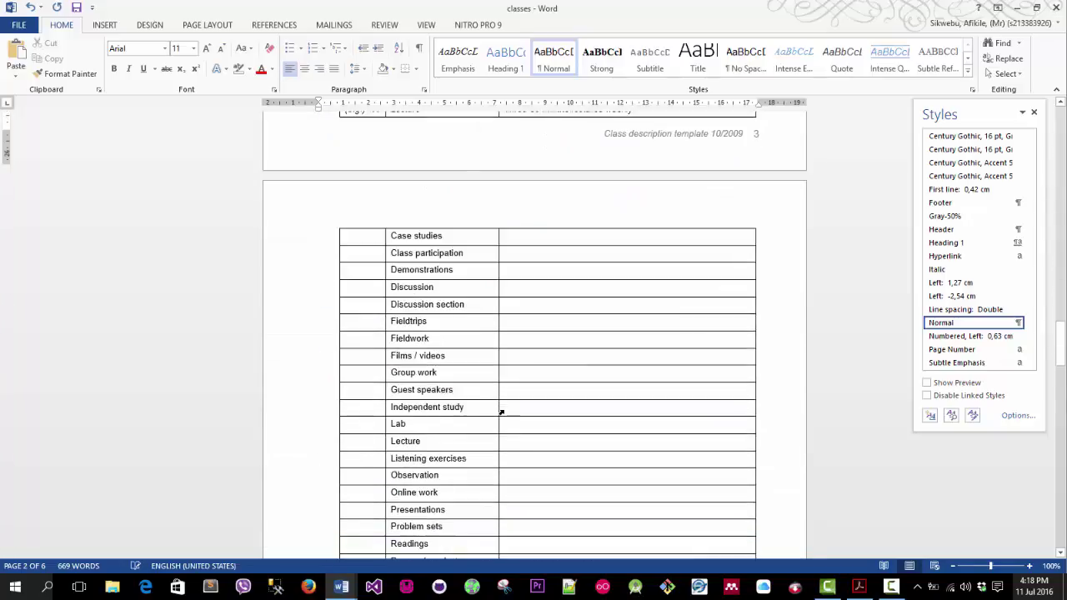
scroll(387, 291, up, 9)
scroll(375, 290, up, 3)
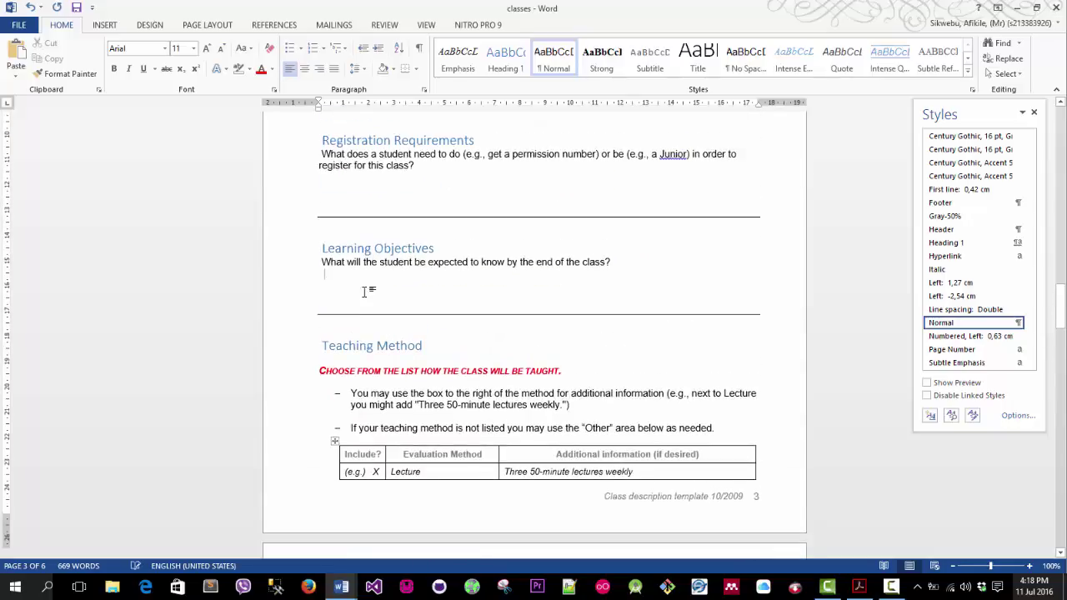
- Apply the Subtle Emphasis style to the question beneath the Learning Objectives heading
triple_click(615, 275)
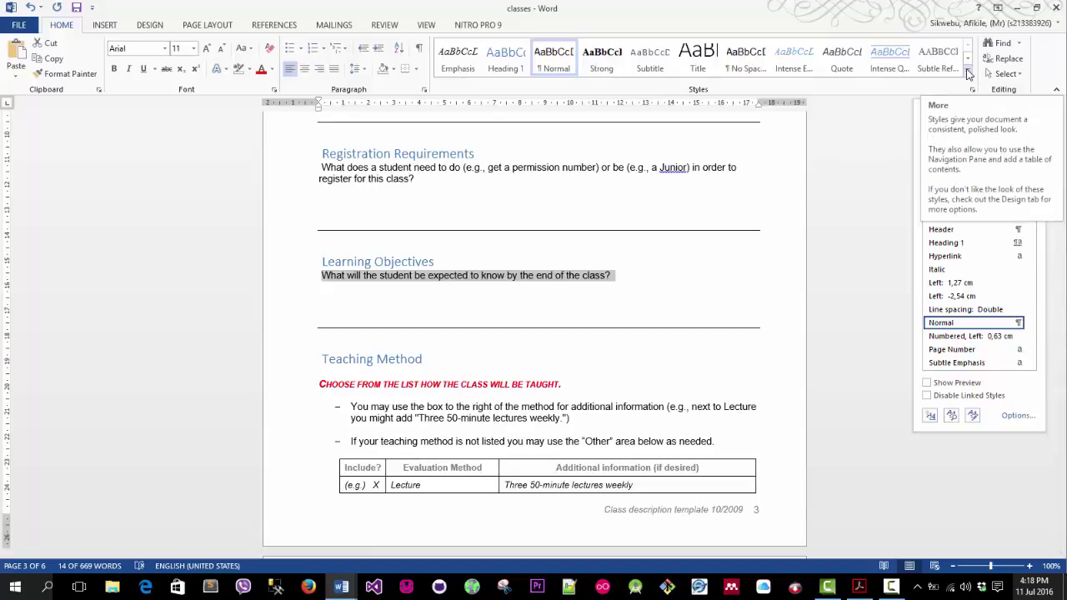
click(969, 74)
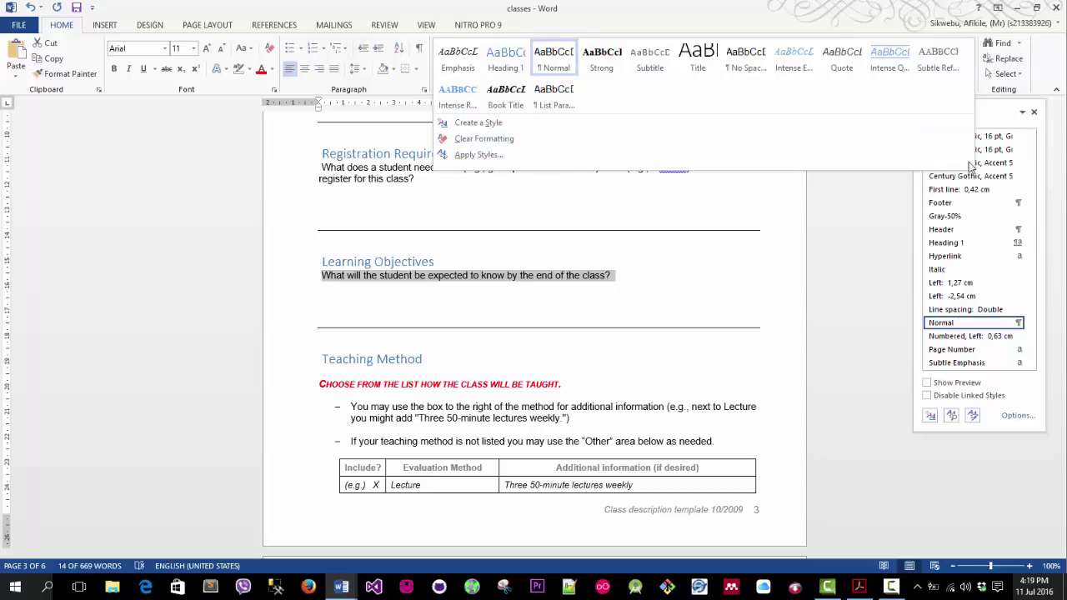
click(865, 259)
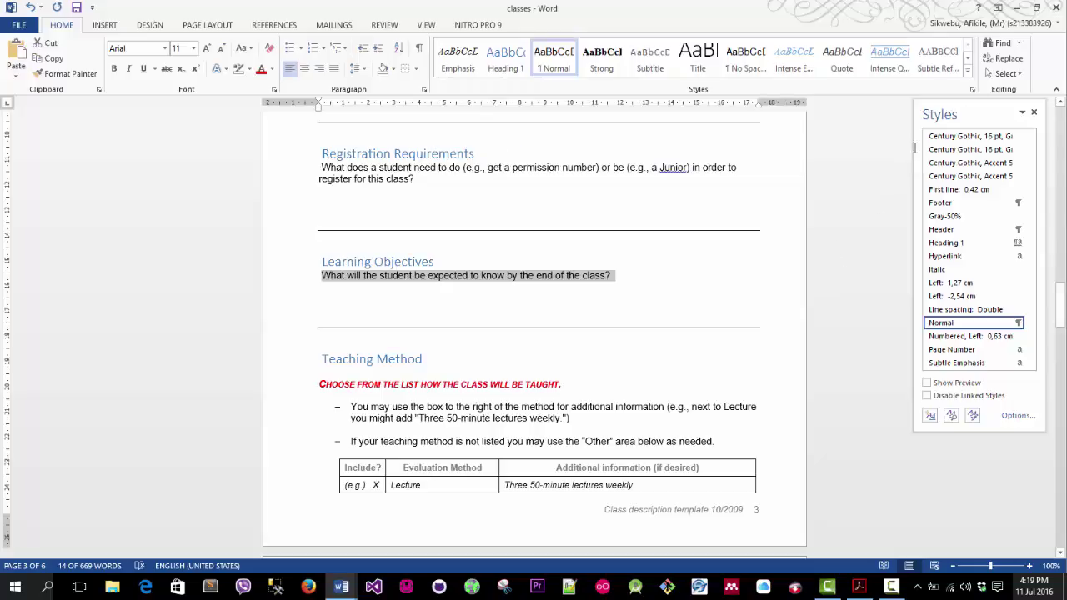
click(973, 91)
click(972, 91)
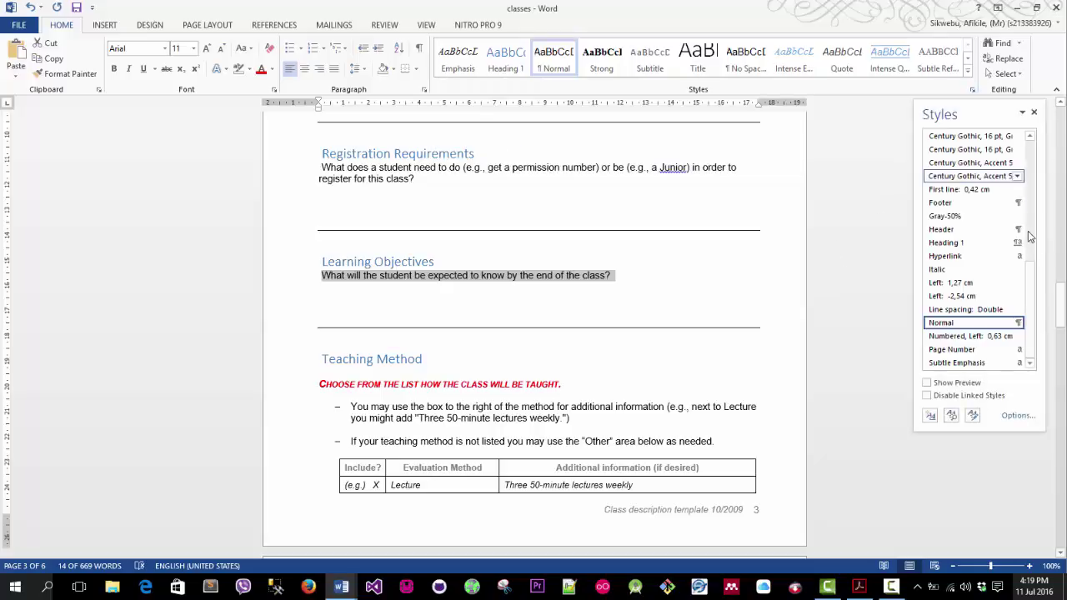
click(984, 364)
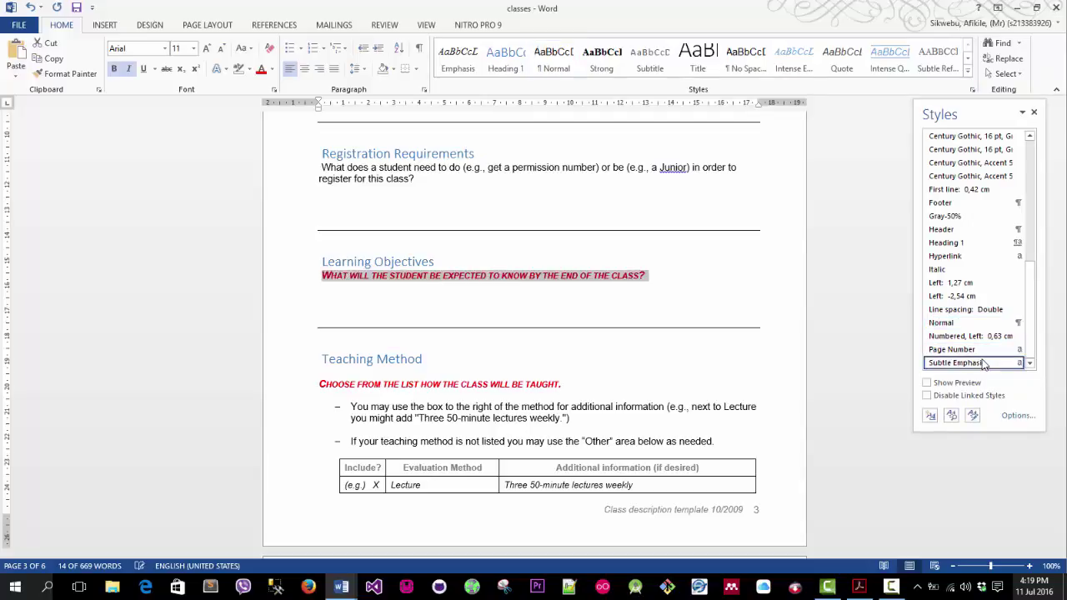
click(684, 283)
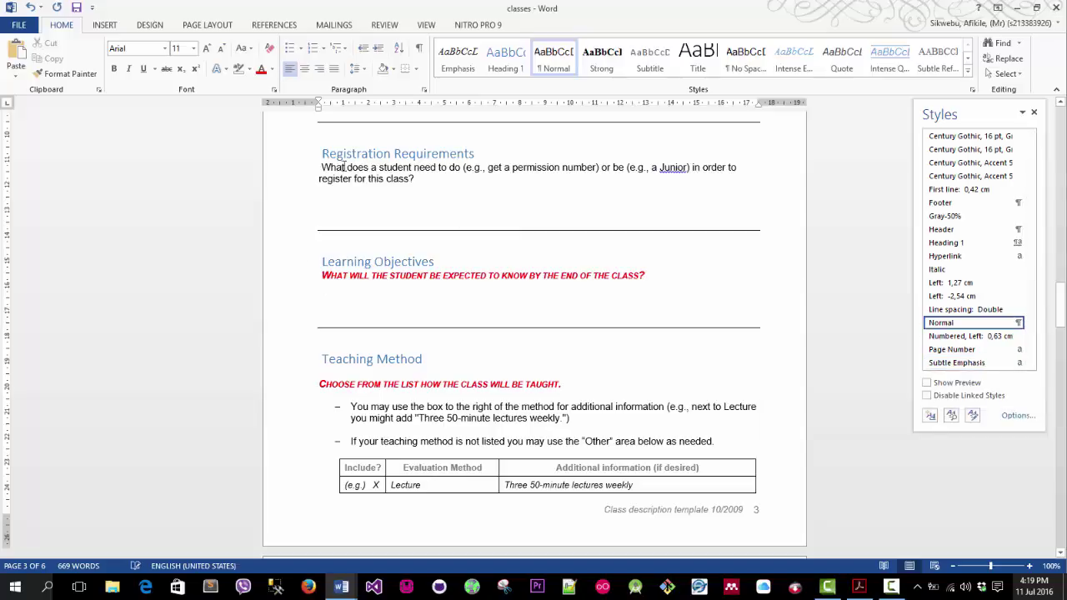
- Apply the Subtle Emphasis style to the question beneath Registration Requirements and close the Styles pane
drag(321, 167, 414, 182)
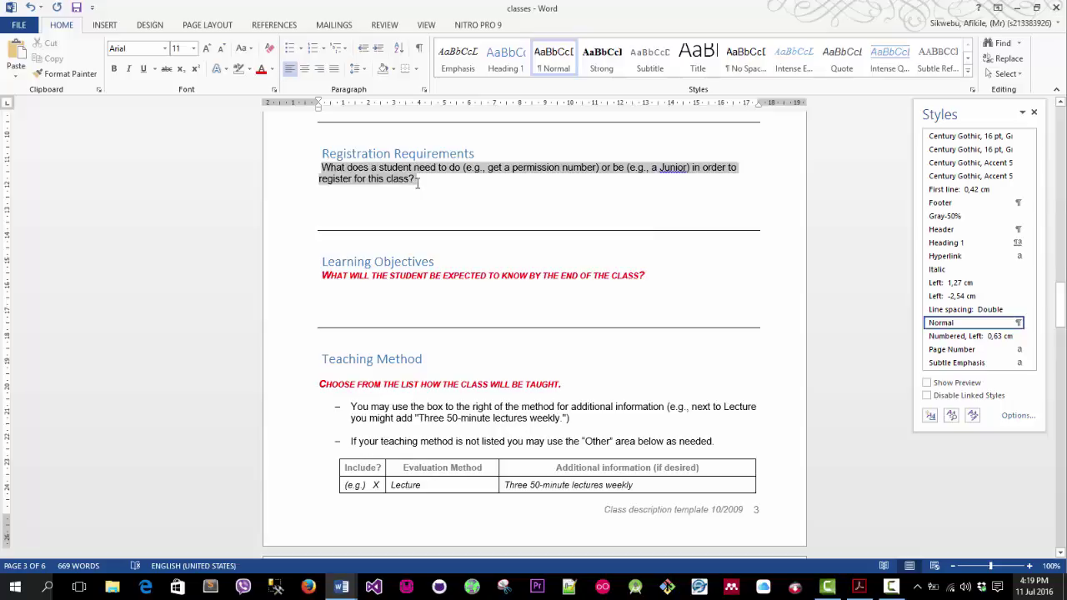
click(972, 363)
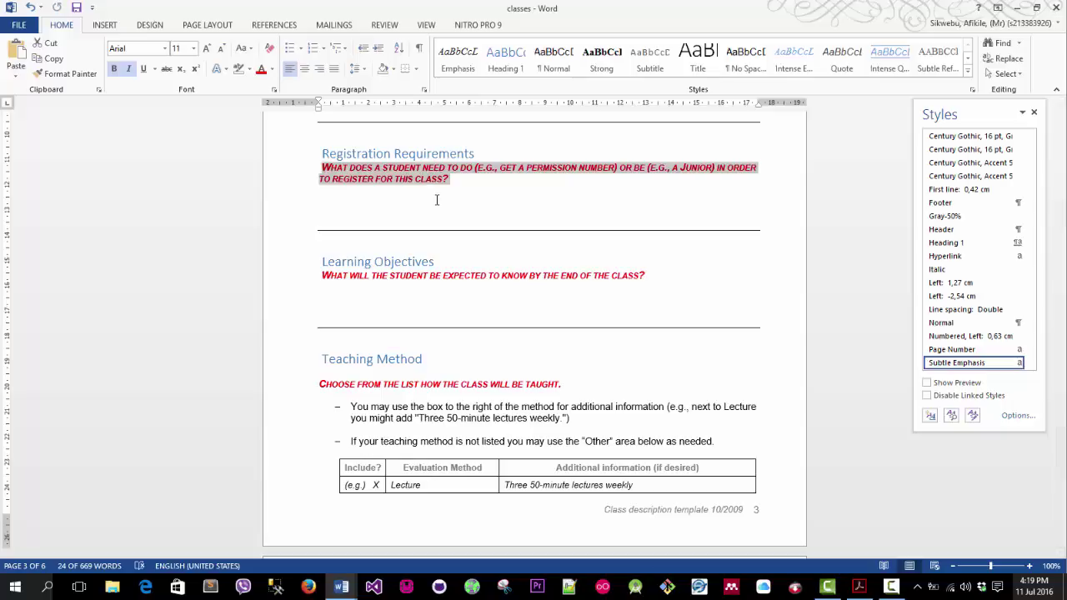
click(1034, 111)
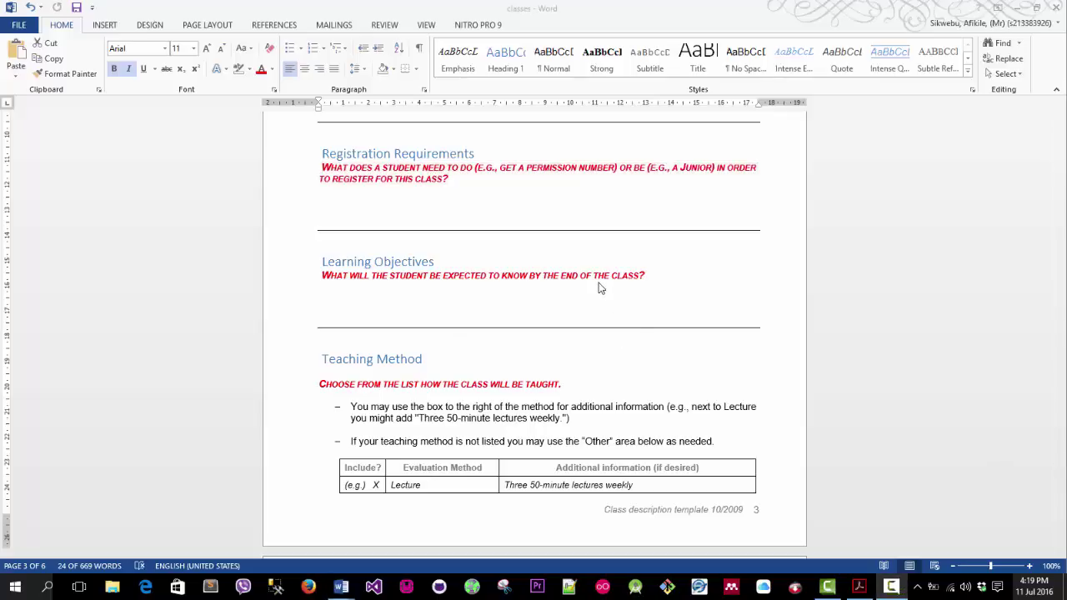
- Open the Heading 1 style for modification and set its font to the standard light blue color at 18 pt
click(506, 62)
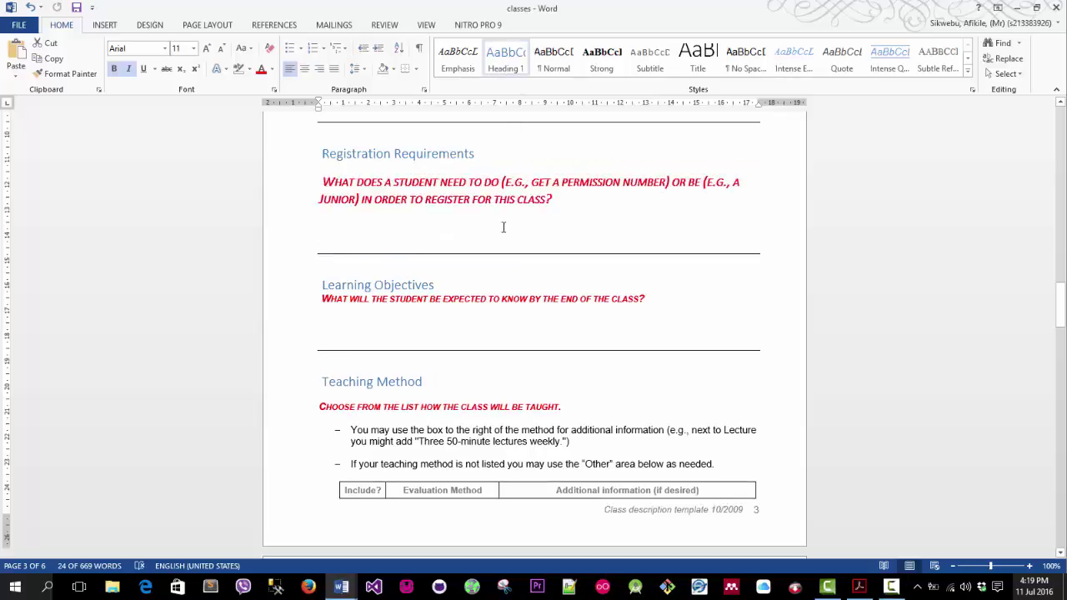
key(ctrl+z)
right_click(501, 60)
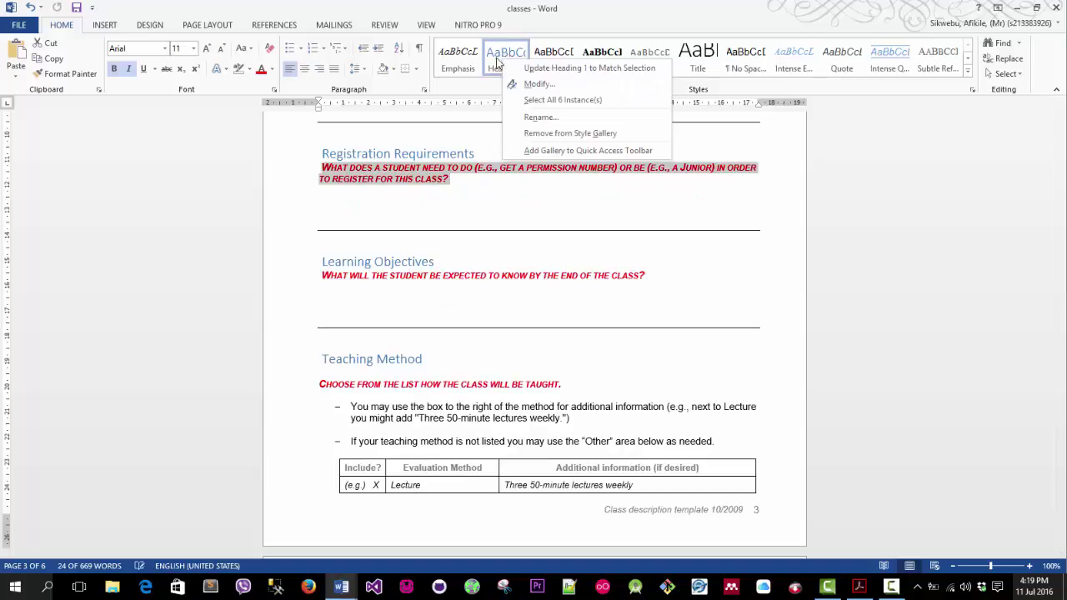
click(533, 85)
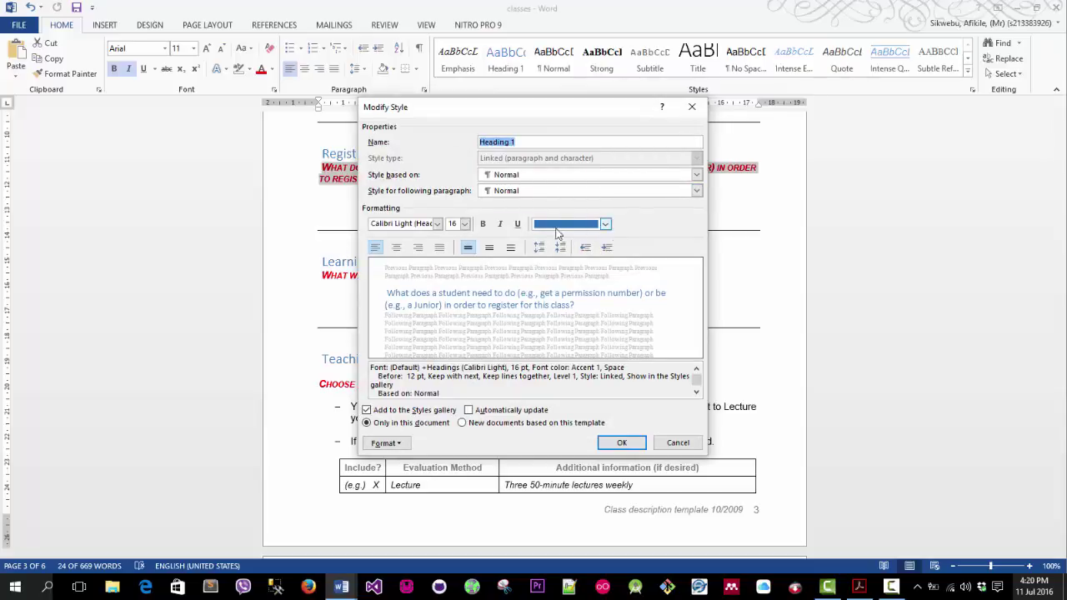
click(607, 225)
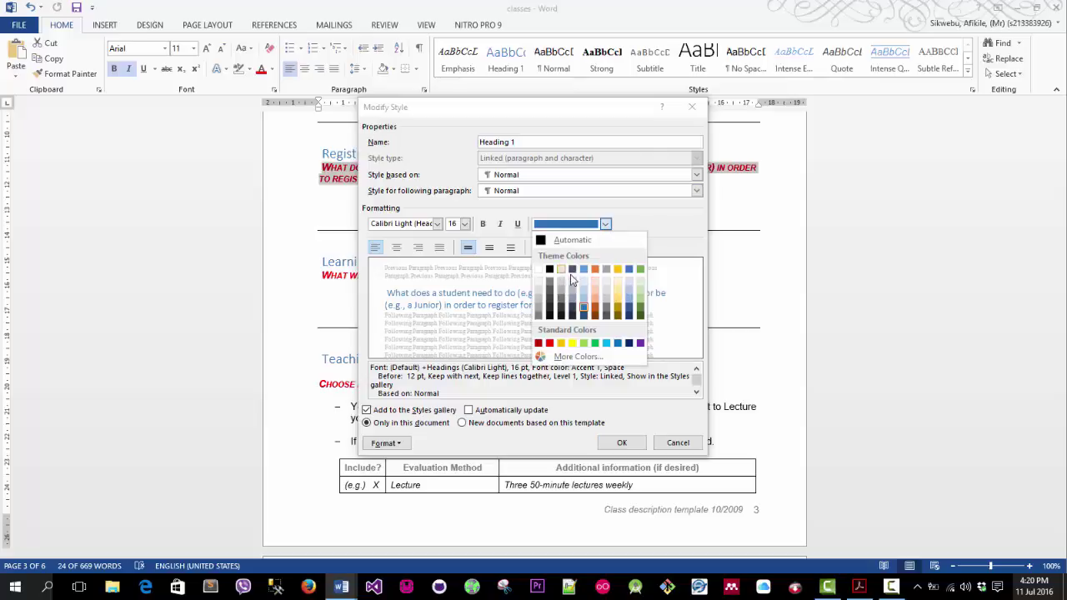
click(607, 344)
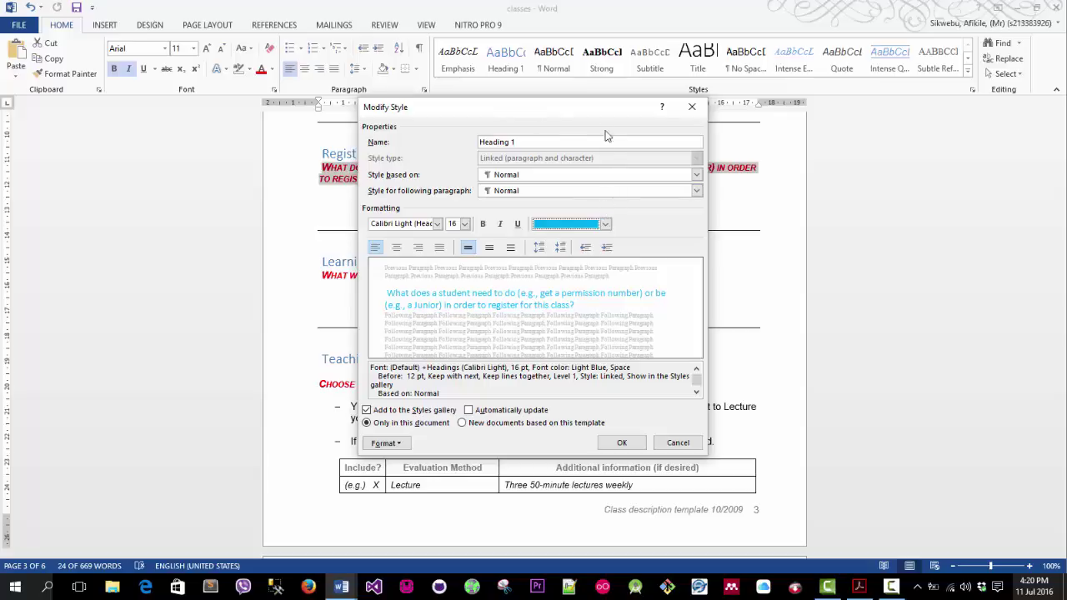
click(464, 223)
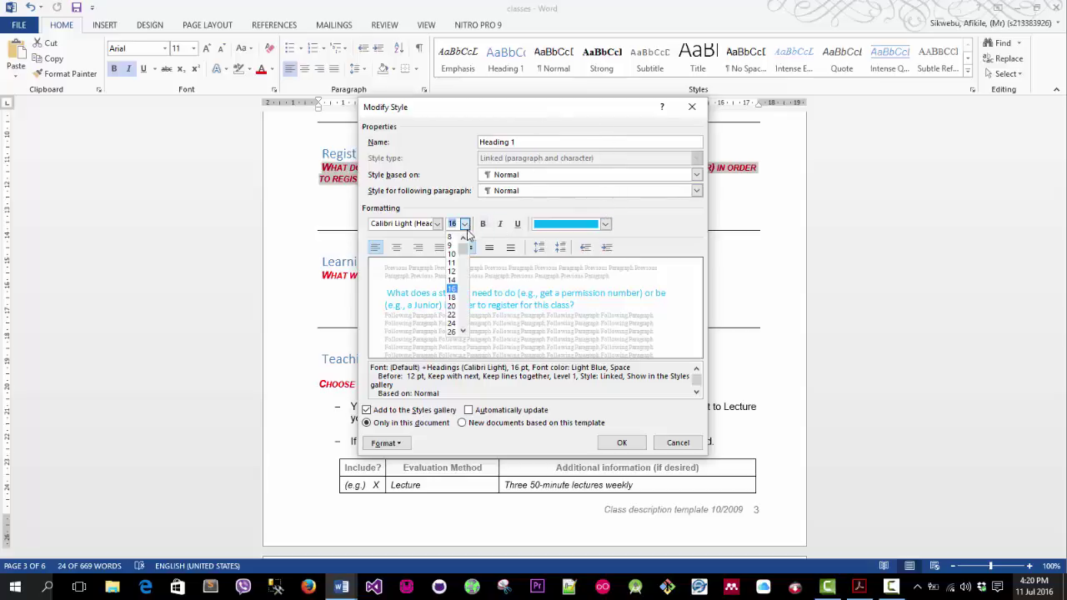
click(450, 296)
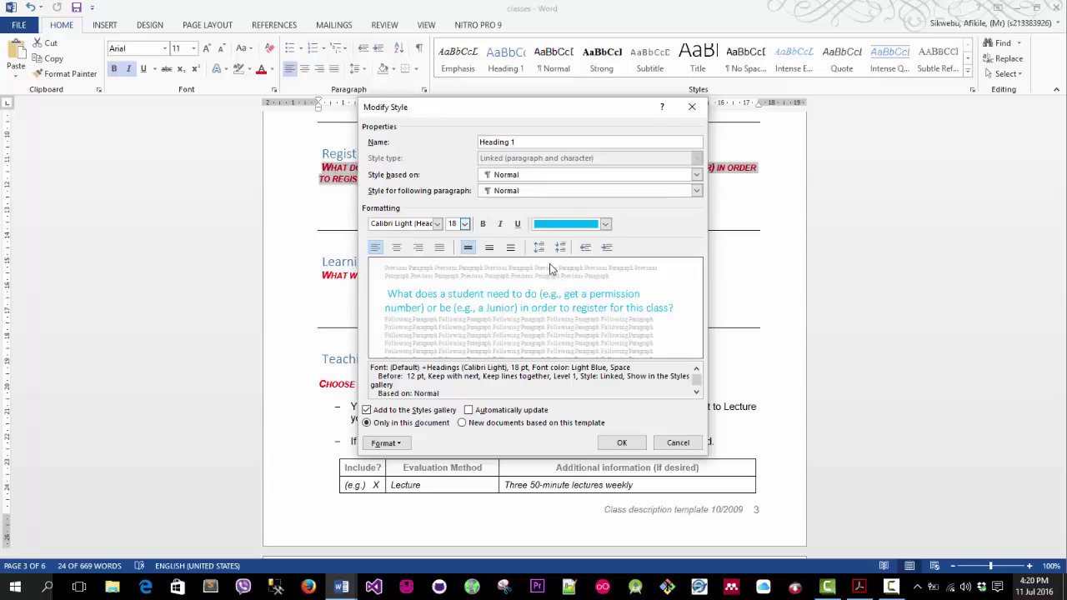
- Exclude the Heading 1 style from the Styles gallery and confirm the style changes
click(377, 413)
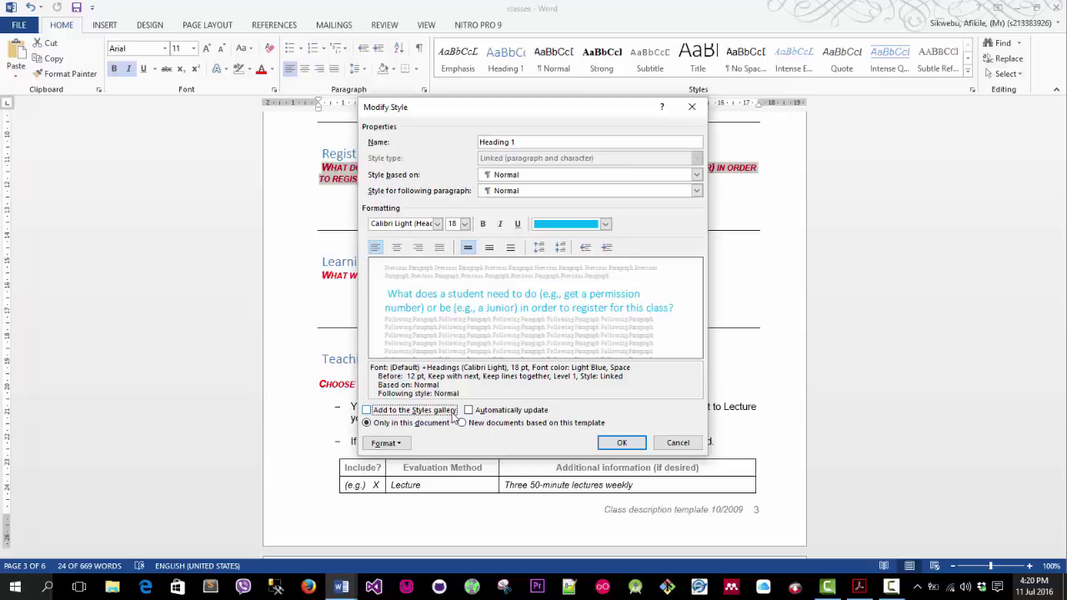
click(621, 443)
scroll(480, 226, up, 2)
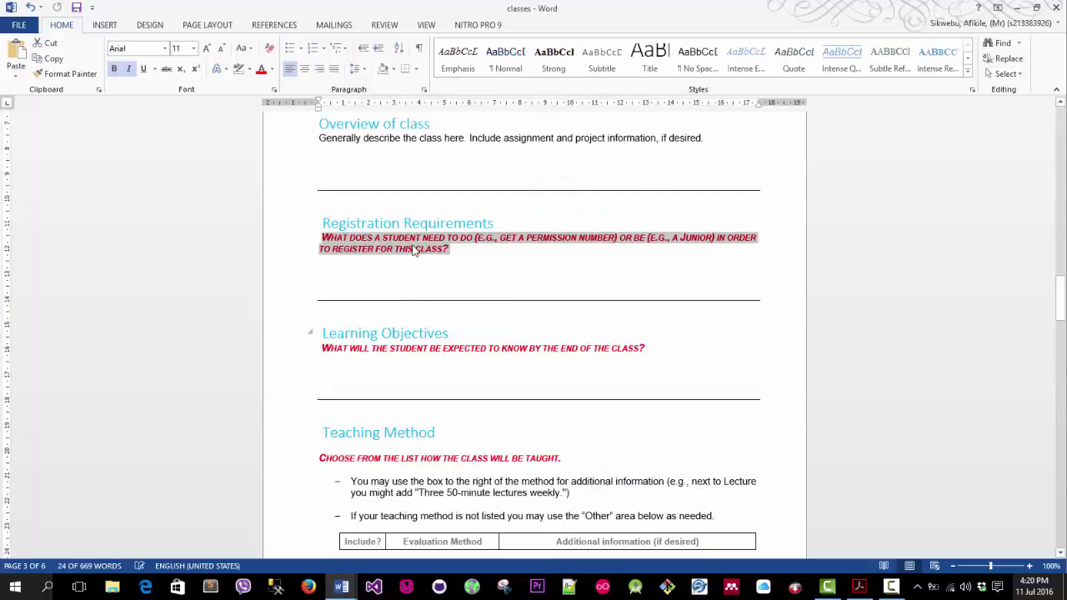
- Check the formatting of the section headings from Overview of class to Teaching Method and save the document
click(480, 226)
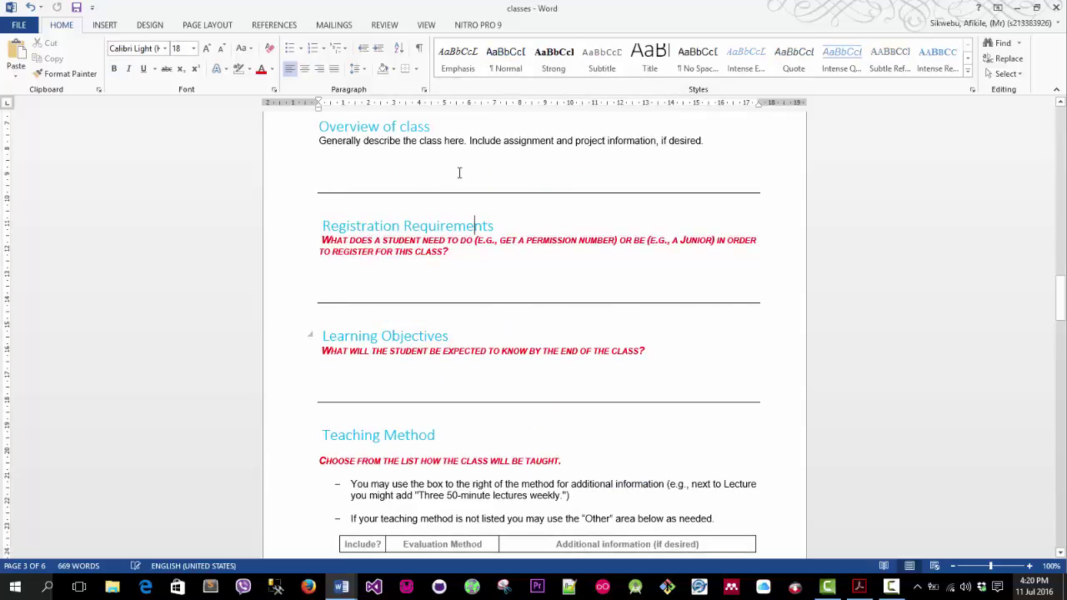
click(427, 131)
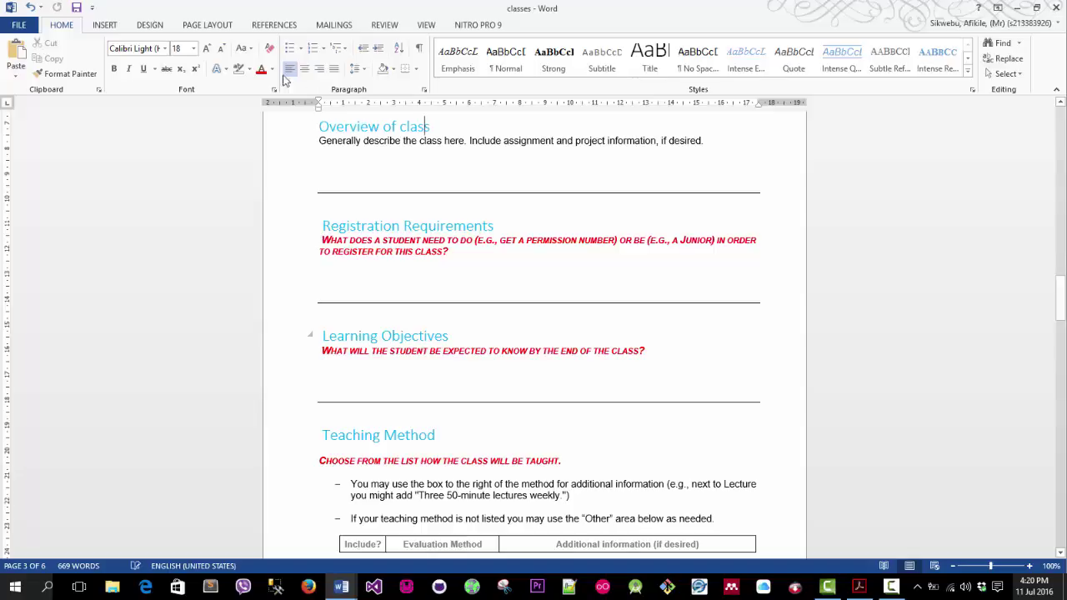
click(400, 336)
click(421, 436)
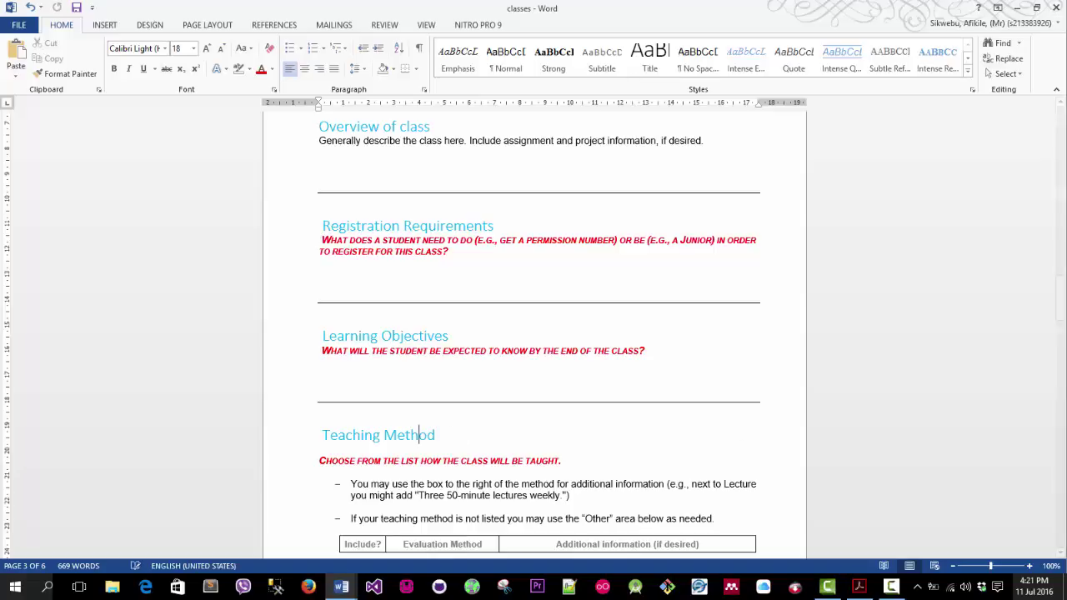
click(77, 7)
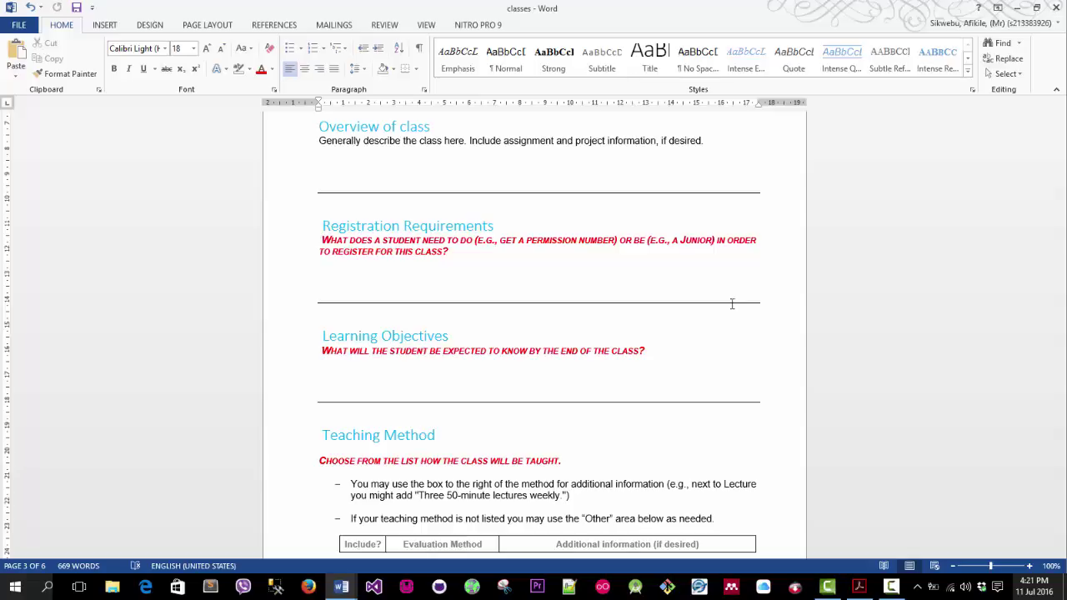
- Convert the Class Materials (Required) heading on page 6 into WordArt with the light orange fill and orange outline preset
scroll(972, 250, down, 4)
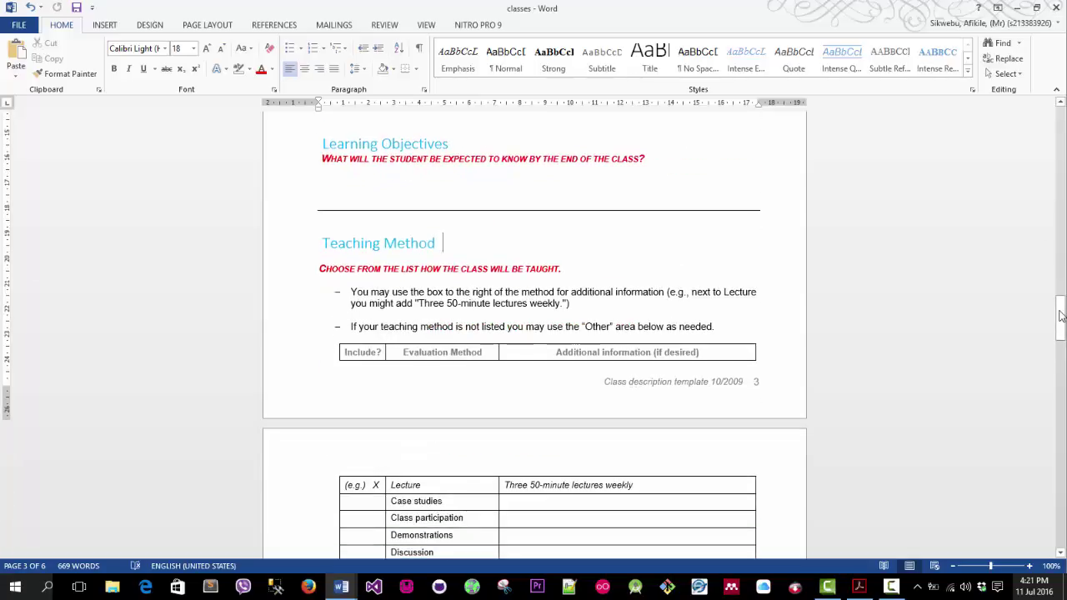
drag(1061, 315, 1061, 413)
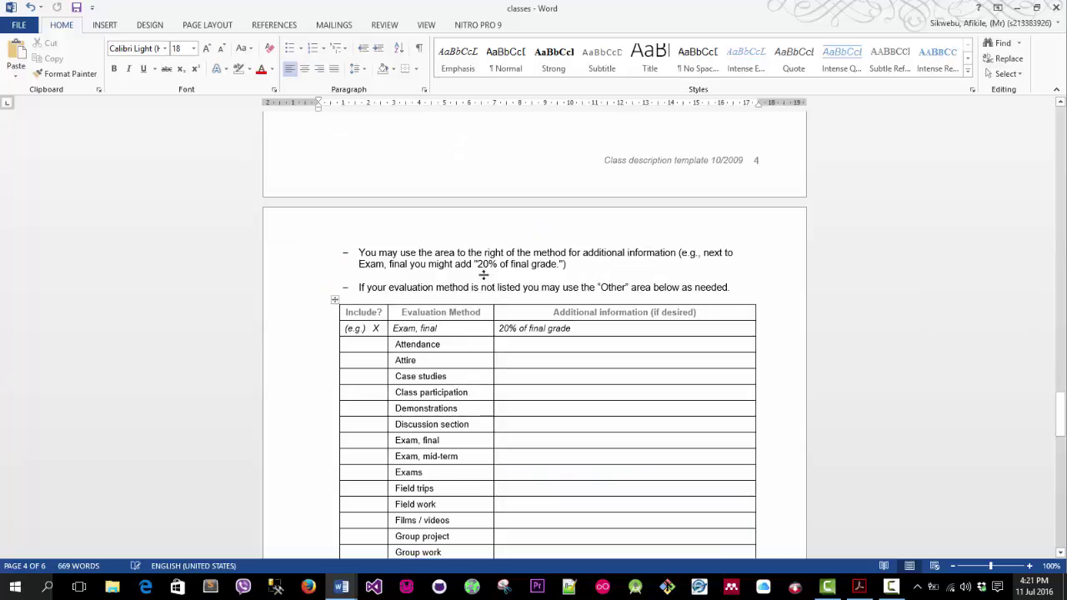
scroll(484, 276, down, 10)
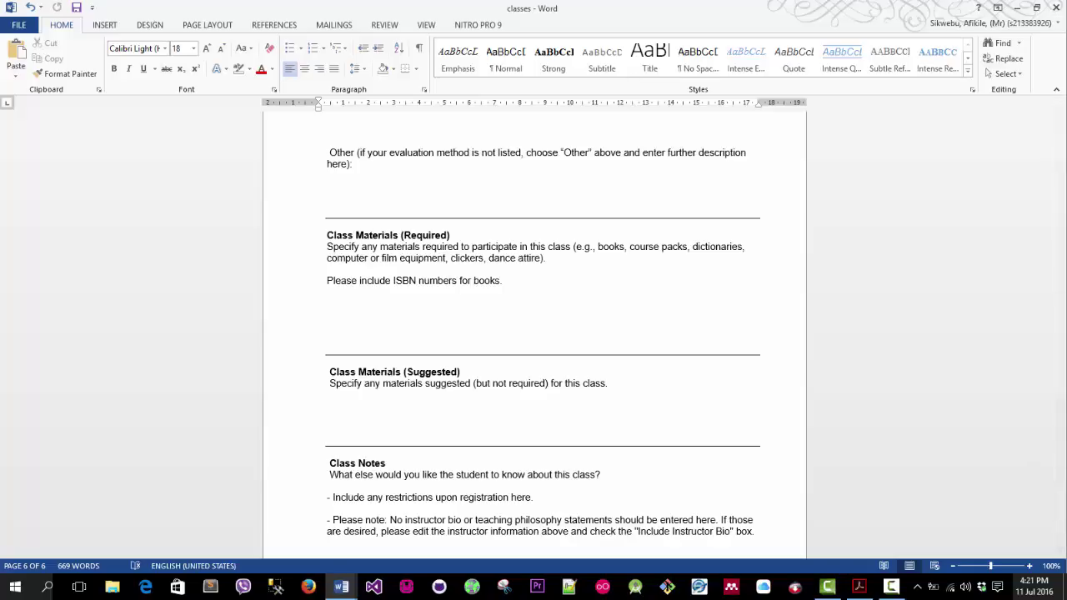
key(alt+Tab)
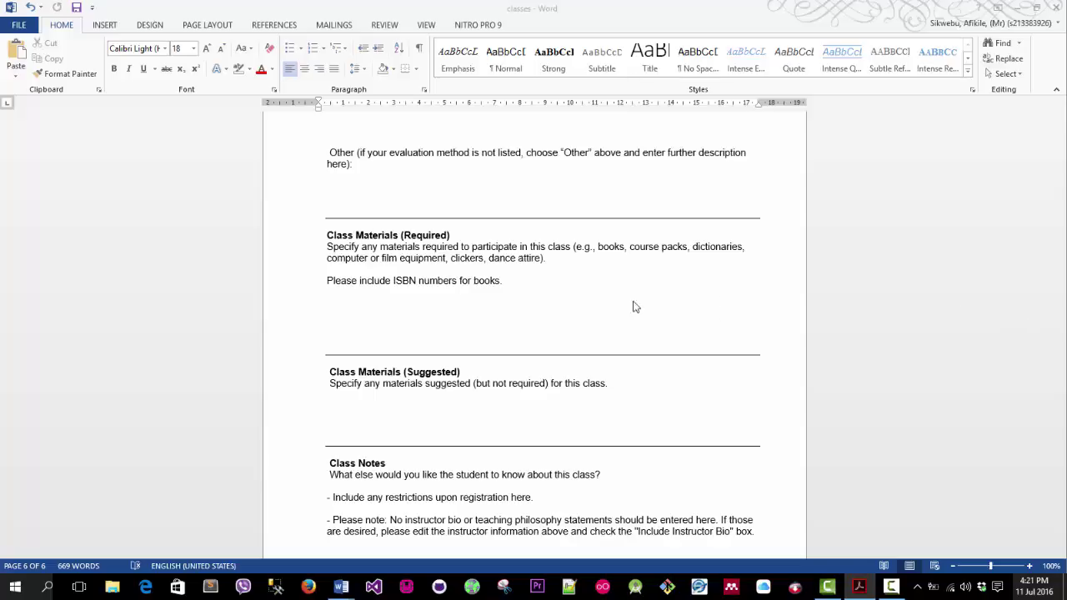
drag(325, 235, 462, 235)
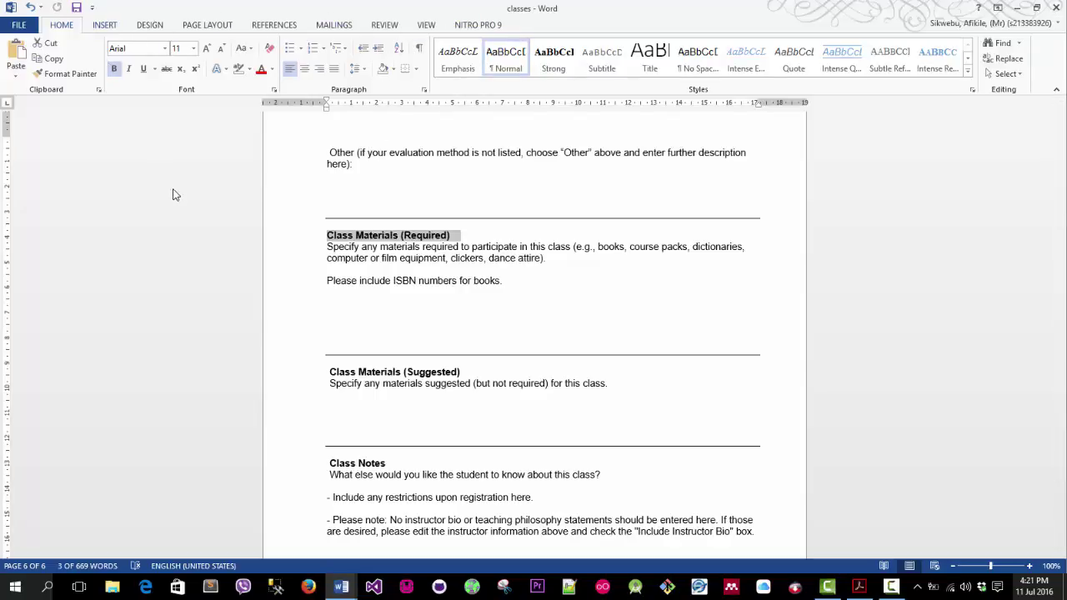
click(106, 26)
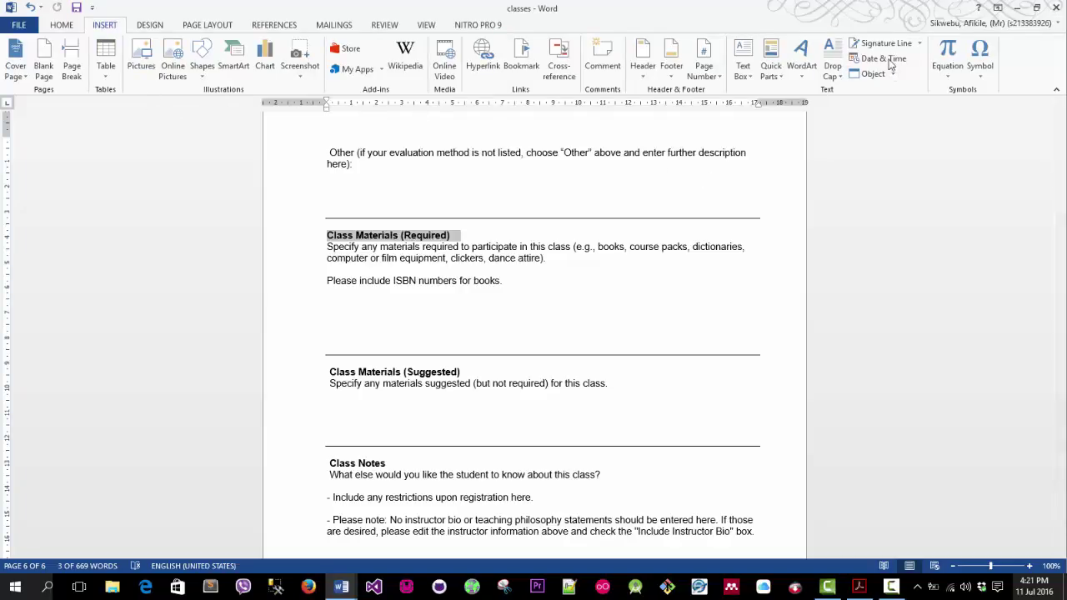
click(801, 75)
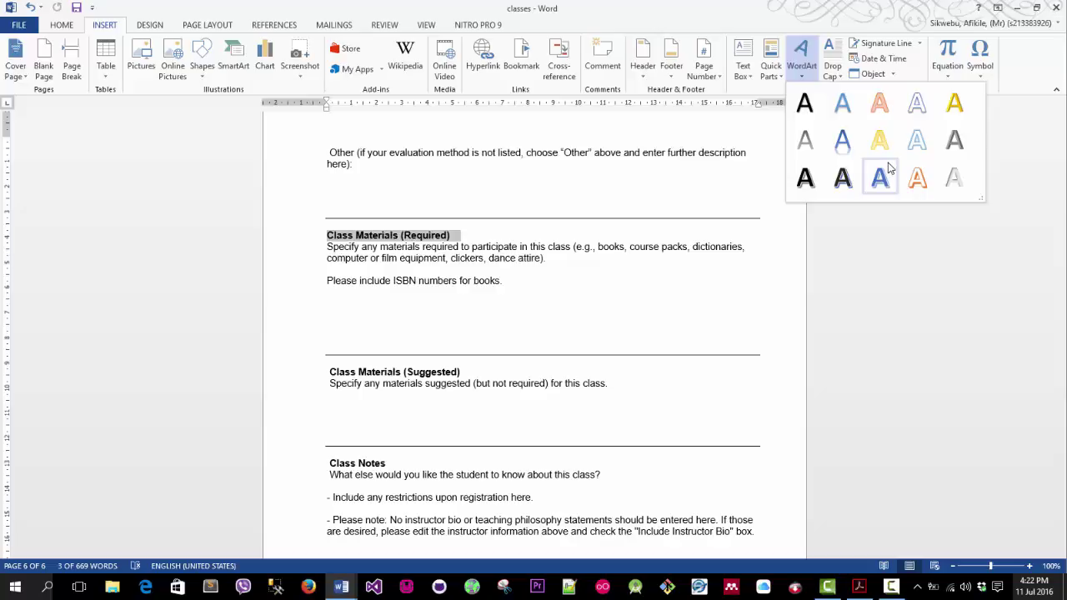
click(878, 106)
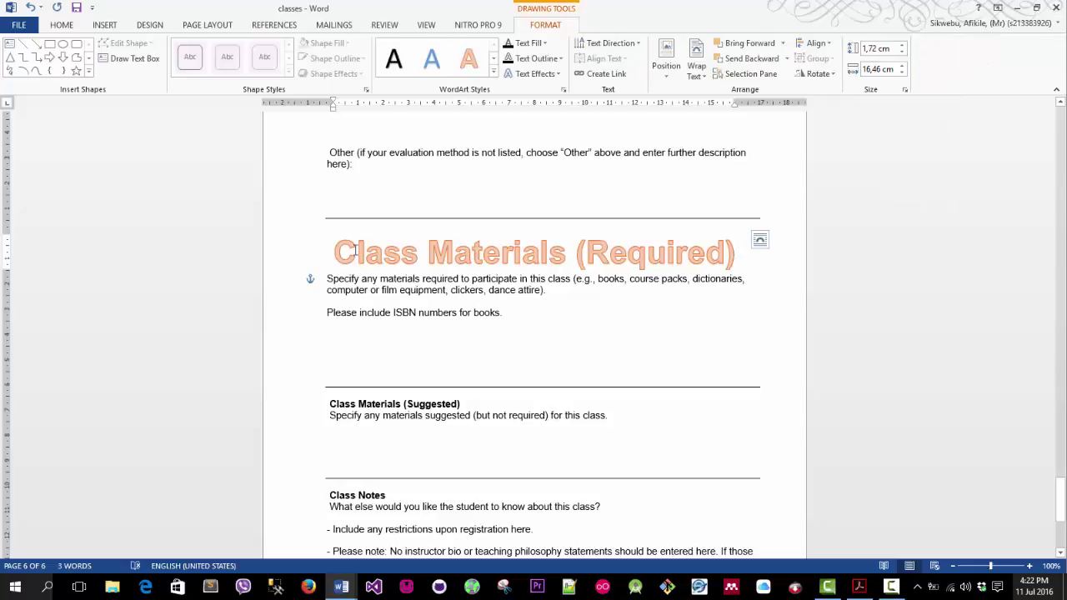
click(759, 242)
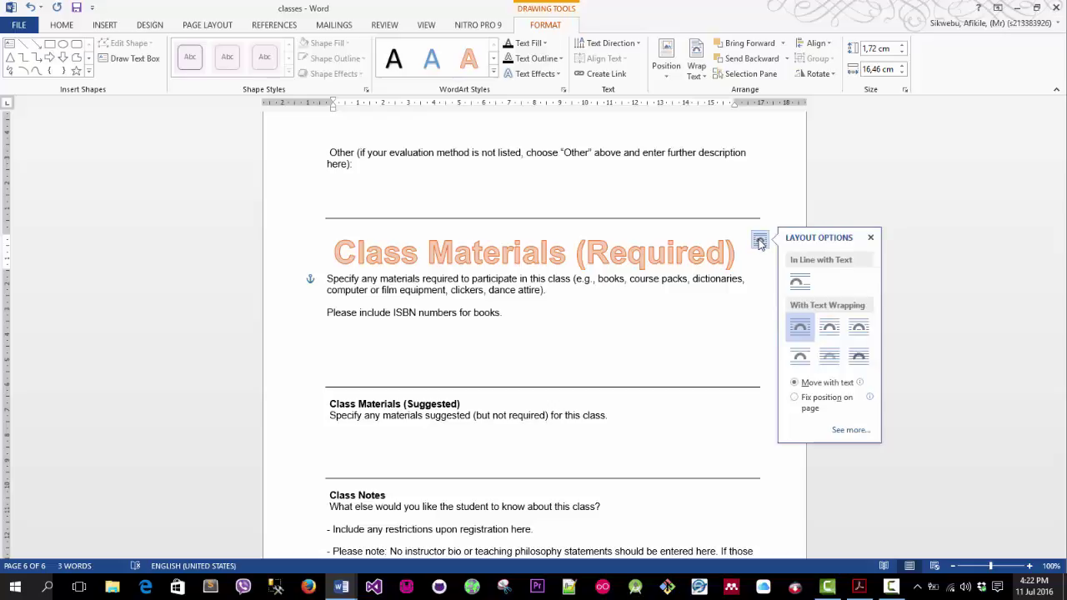
click(851, 430)
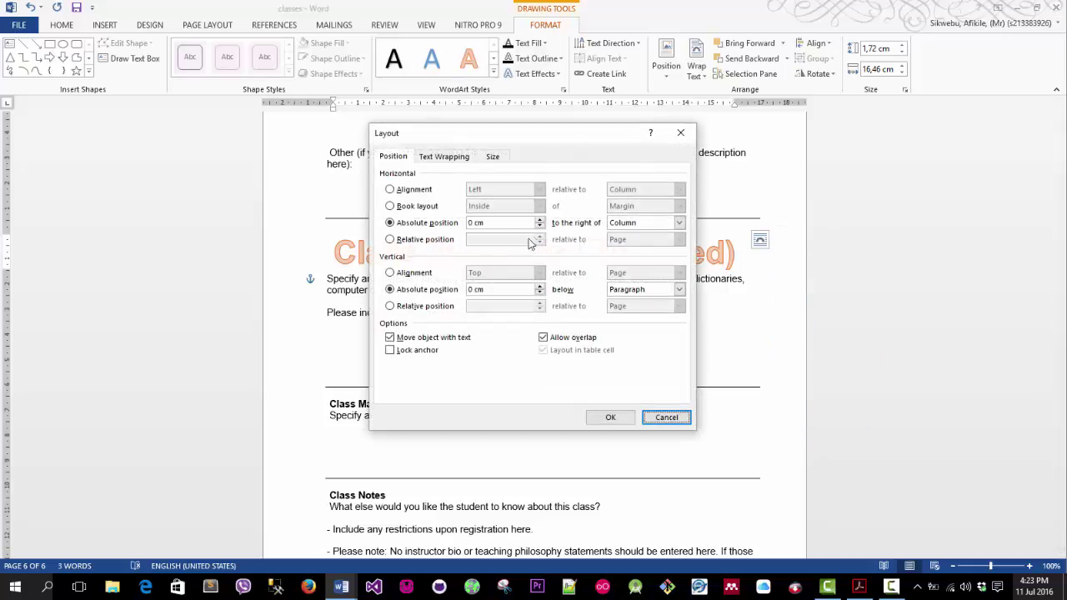
click(499, 157)
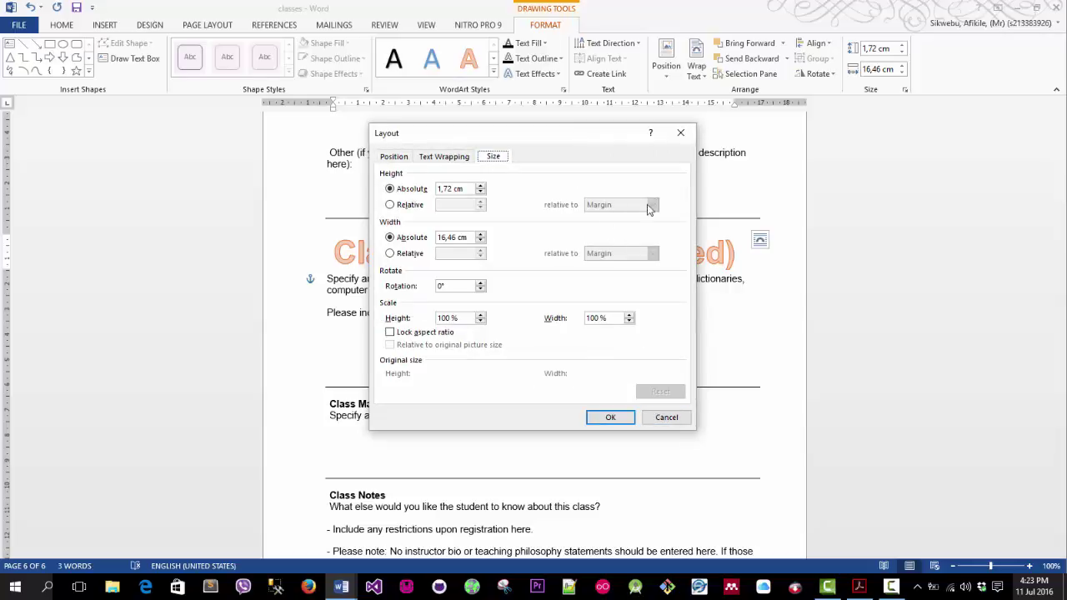
click(680, 132)
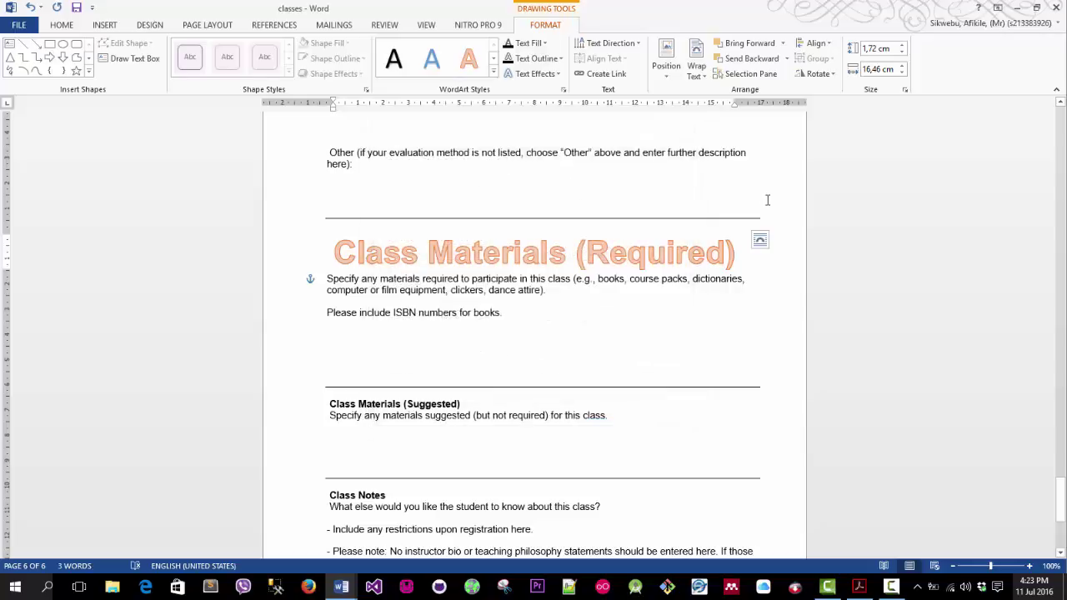
- Set the font size of the whole Class Materials (Required) WordArt text to 28
click(727, 246)
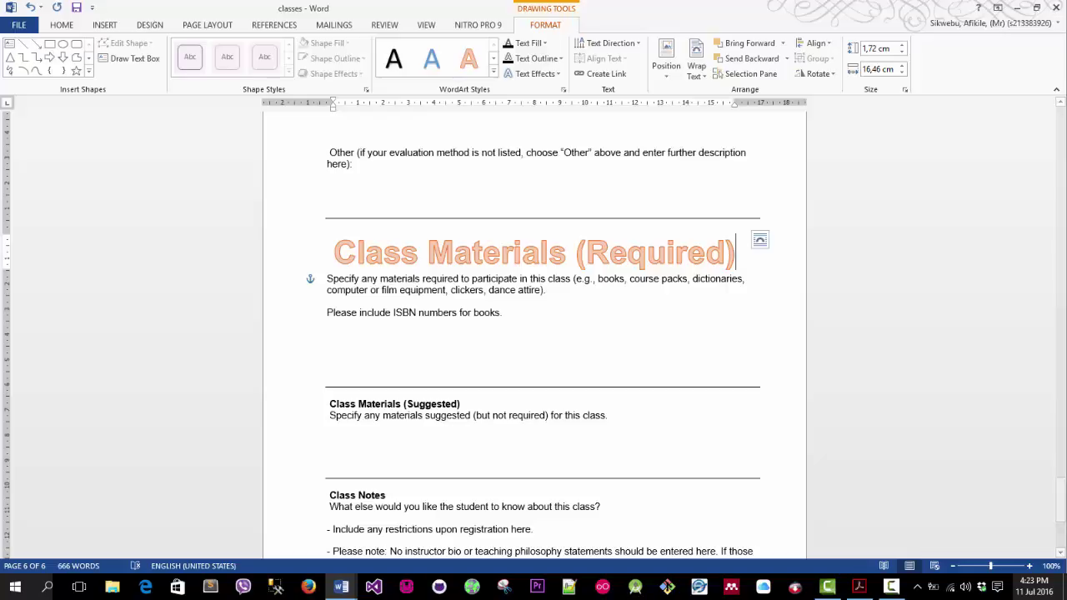
key(F10)
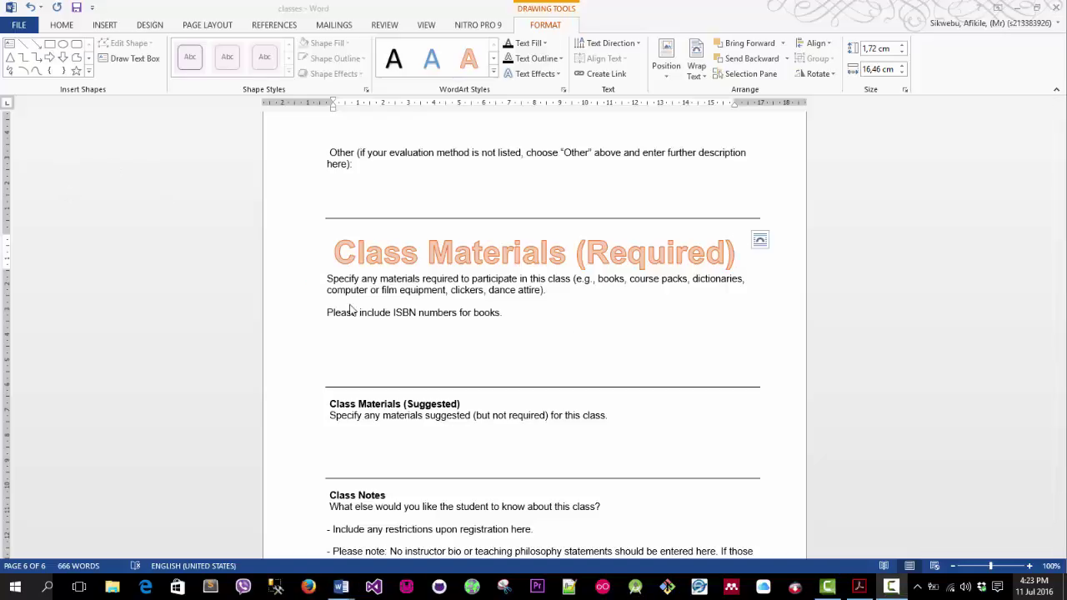
click(735, 261)
click(64, 25)
click(194, 49)
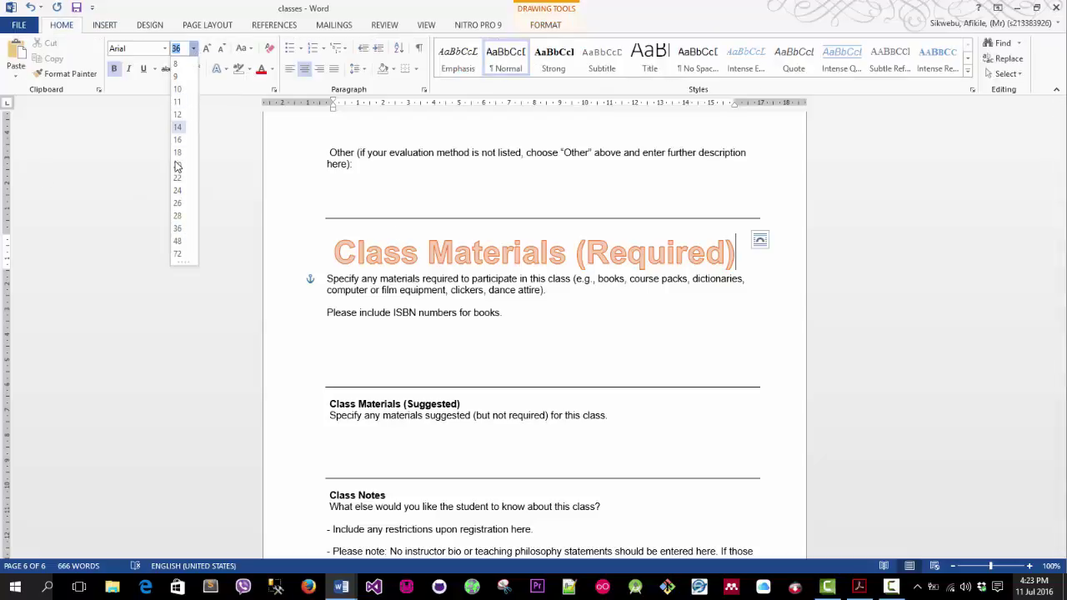
key(Escape)
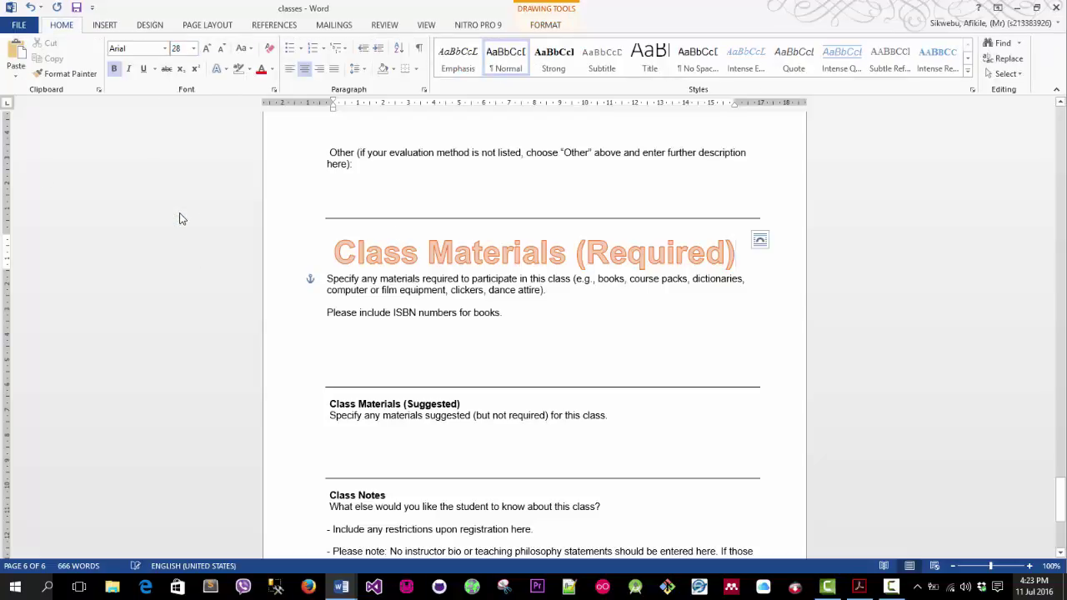
triple_click(537, 261)
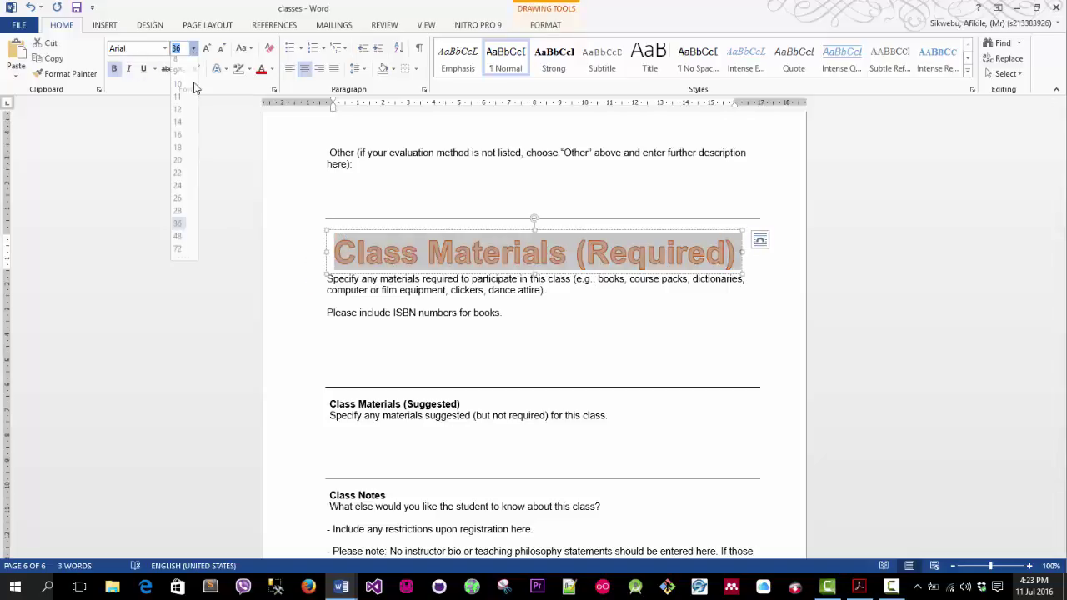
click(194, 48)
click(177, 216)
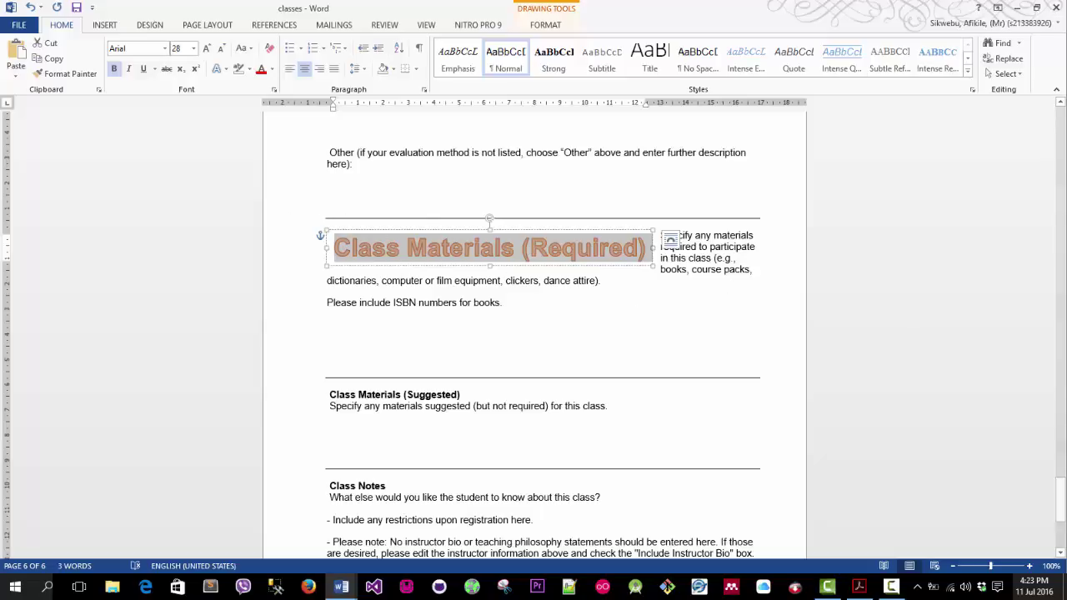
click(841, 411)
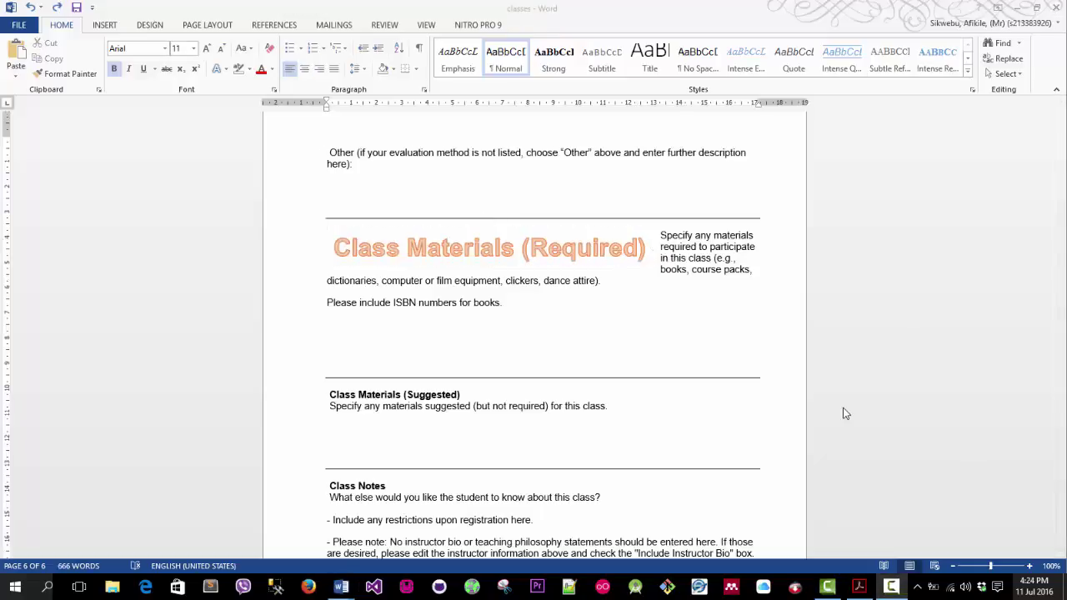
- Undo the font size change on the Class Materials (Required) WordArt and redo it
click(659, 245)
click(661, 236)
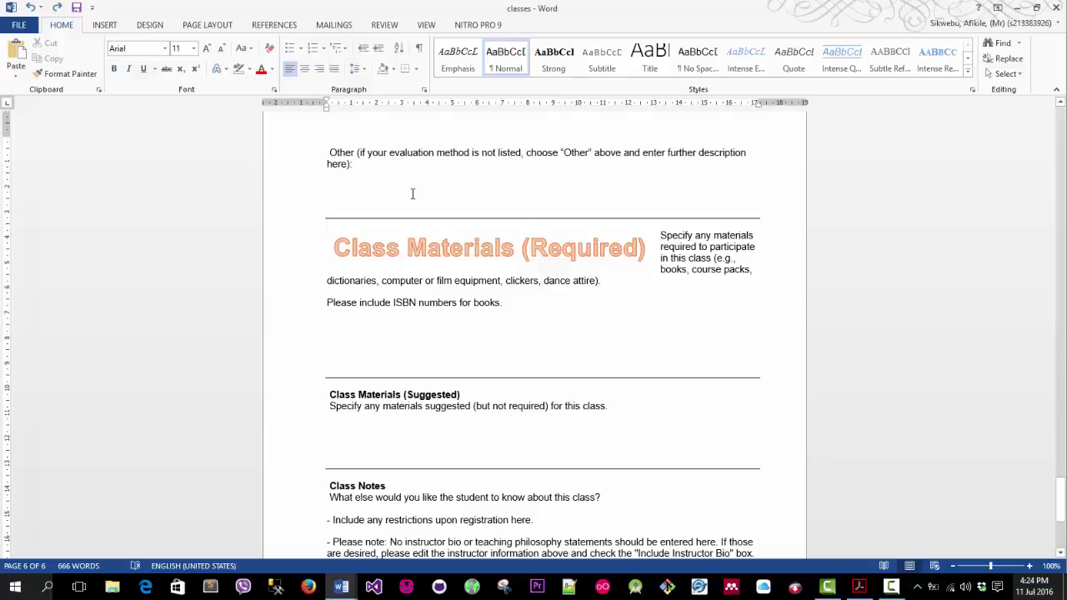
key(ctrl+z)
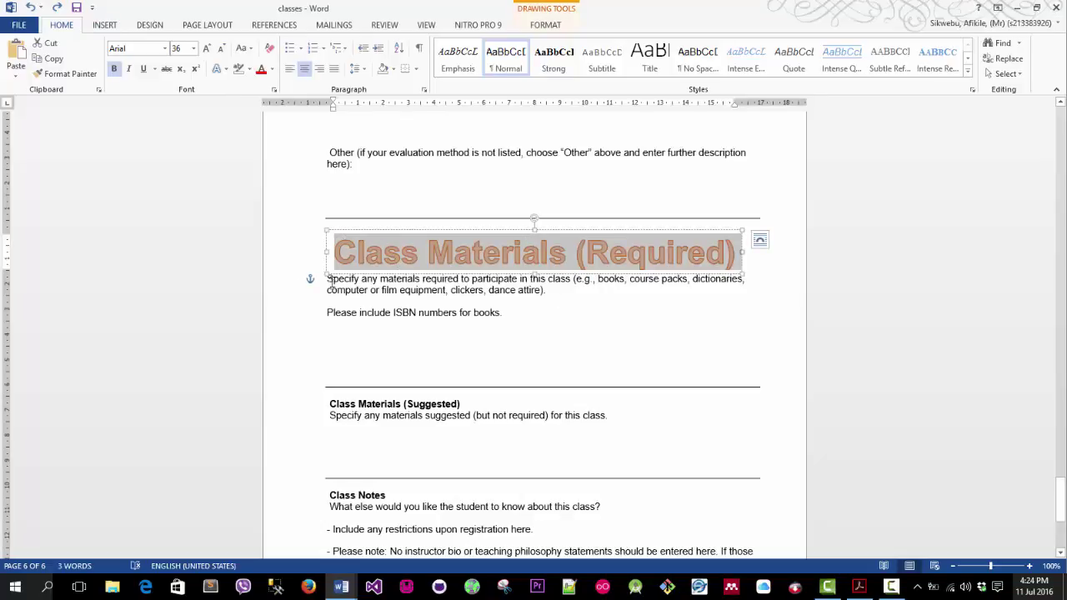
click(56, 8)
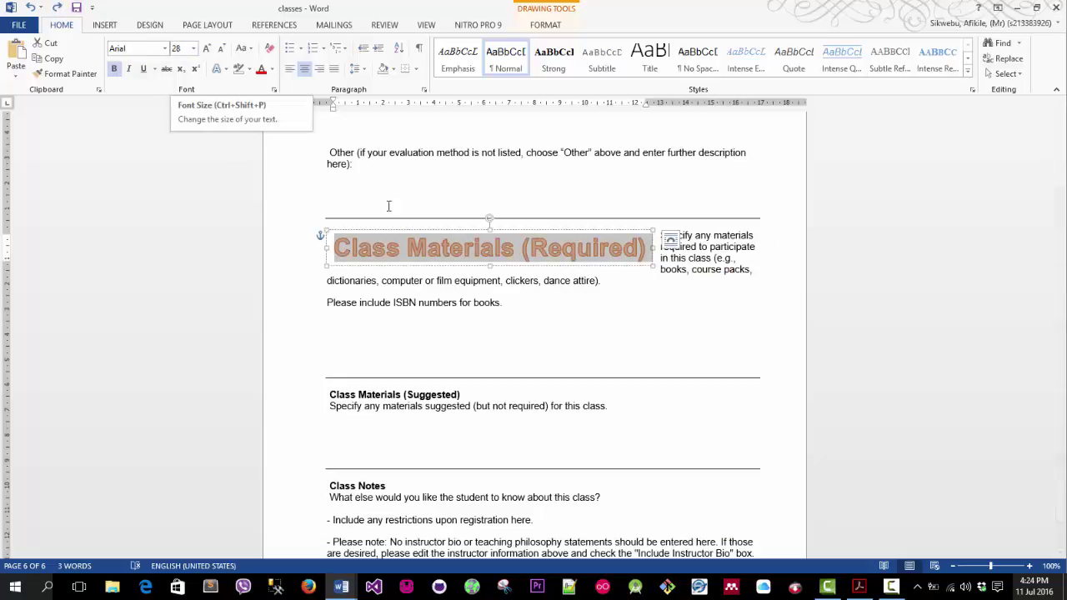
click(710, 293)
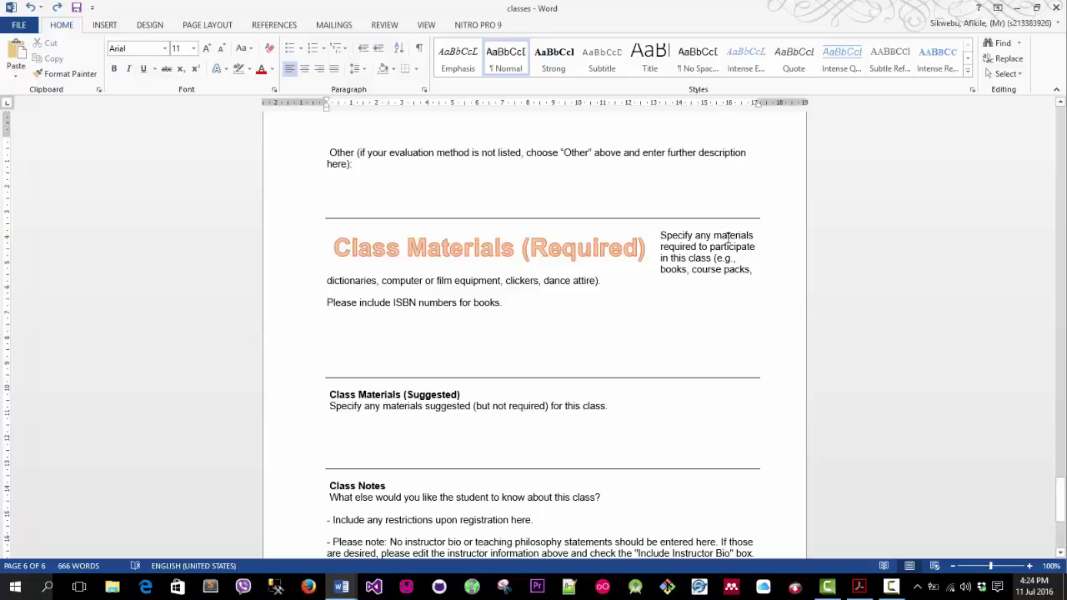
- Move the WordArt box slightly down and resize it to about 5.56 cm wide by 3.68 cm high, stacking its text on three lines
click(645, 247)
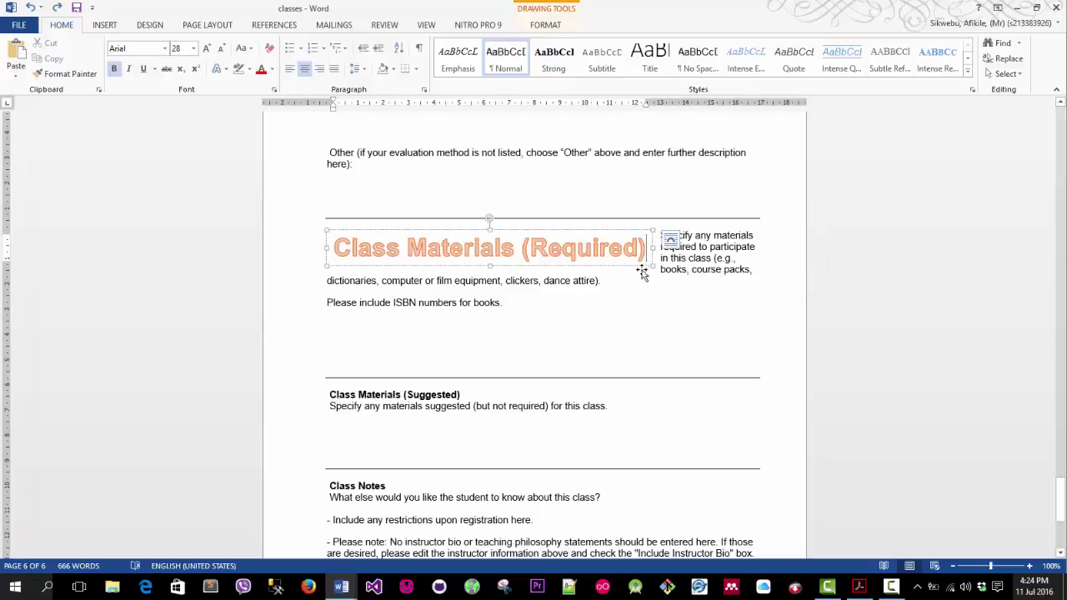
mouse_move(600, 229)
mouse_down()
mouse_move(689, 242)
mouse_move(617, 276)
mouse_move(618, 238)
mouse_move(644, 239)
mouse_move(620, 236)
mouse_move(645, 236)
mouse_move(591, 235)
mouse_up()
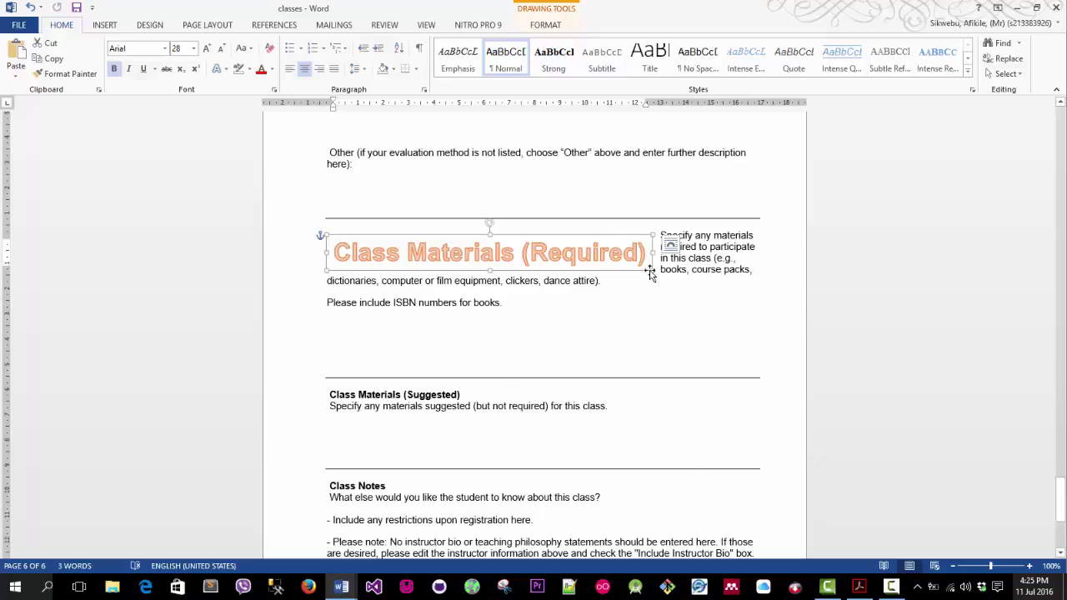
drag(652, 270, 468, 328)
click(533, 270)
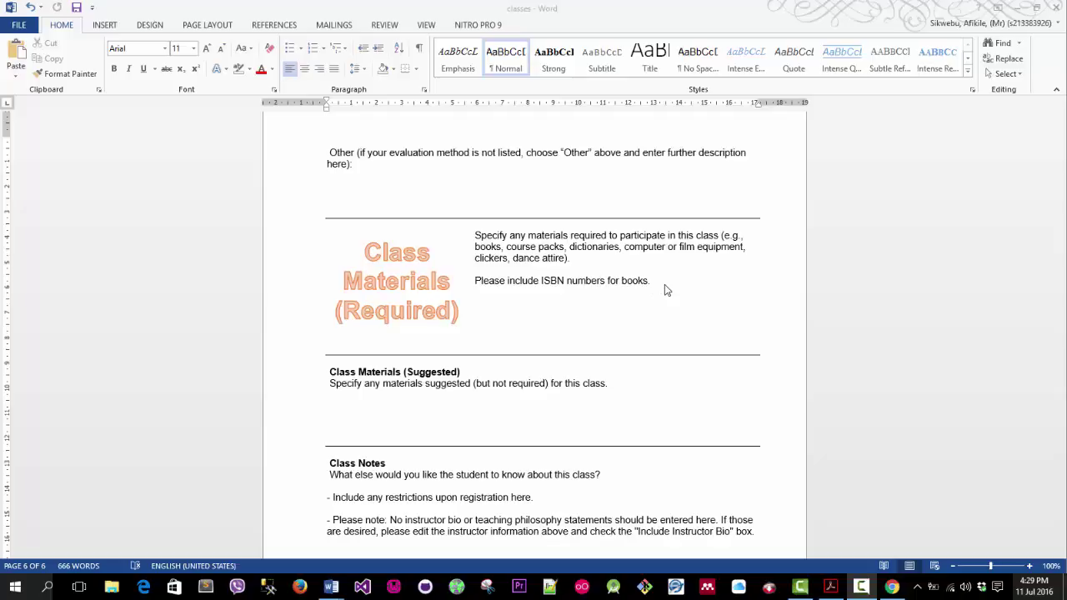
drag(659, 262, 333, 227)
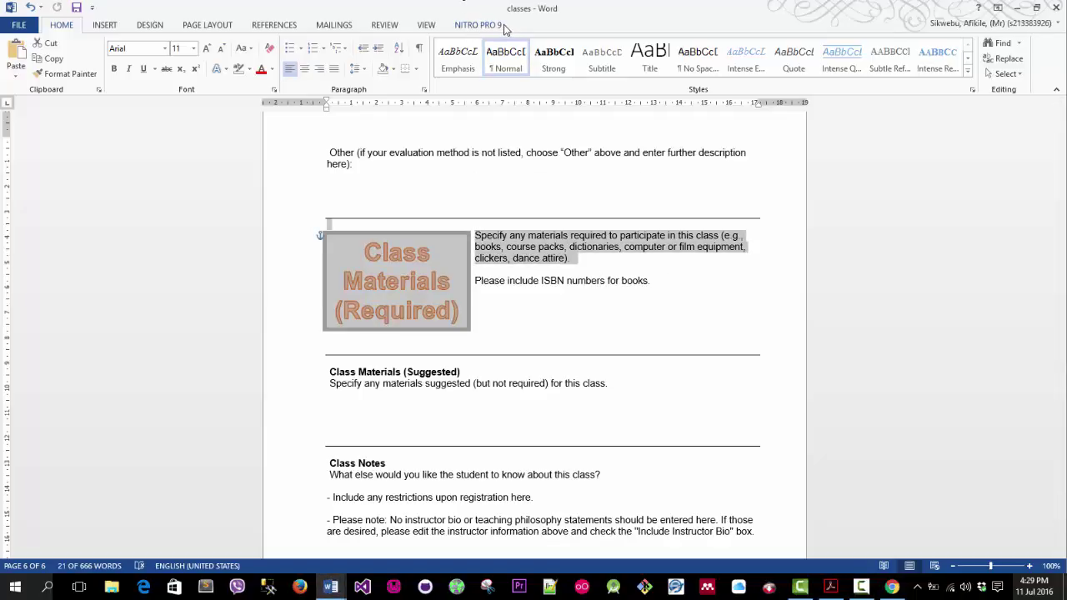
click(492, 295)
- Remove the text outline from the Class Materials (Required) WordArt and fill its text with the dark orange theme color
click(385, 237)
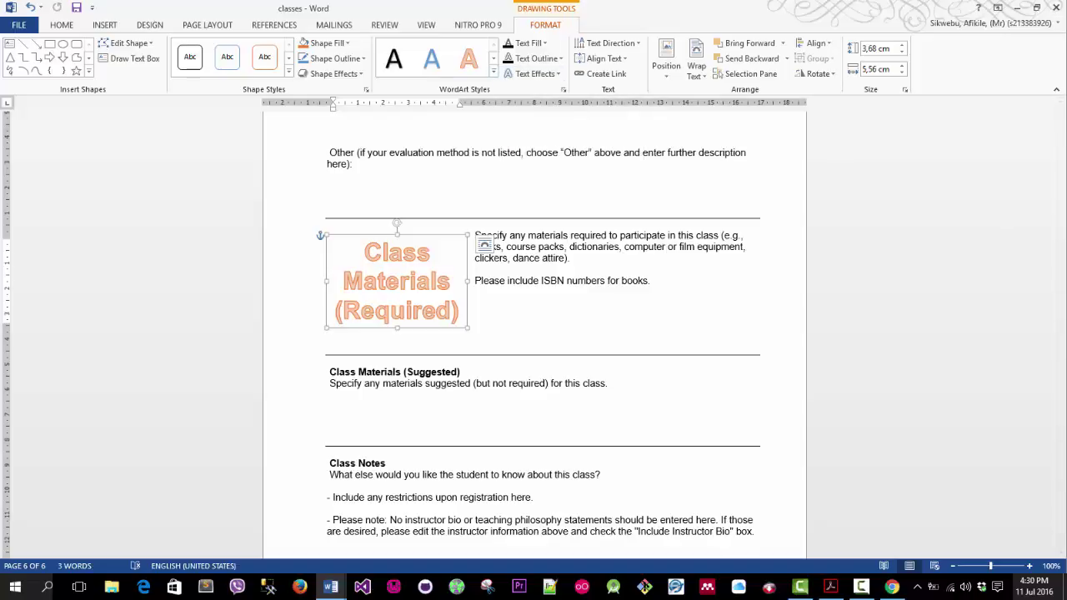
click(562, 64)
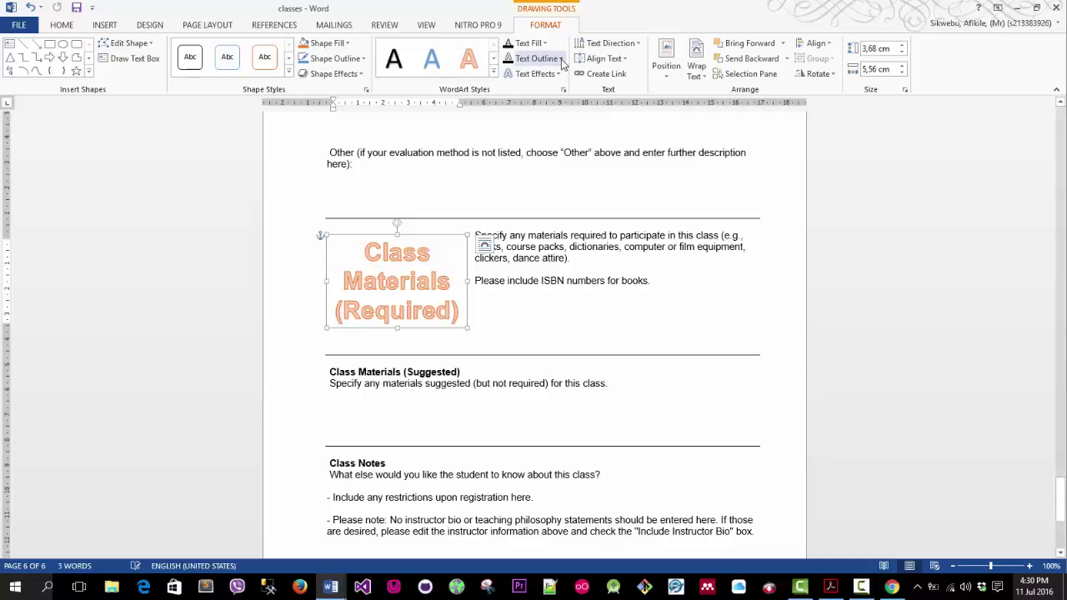
click(562, 62)
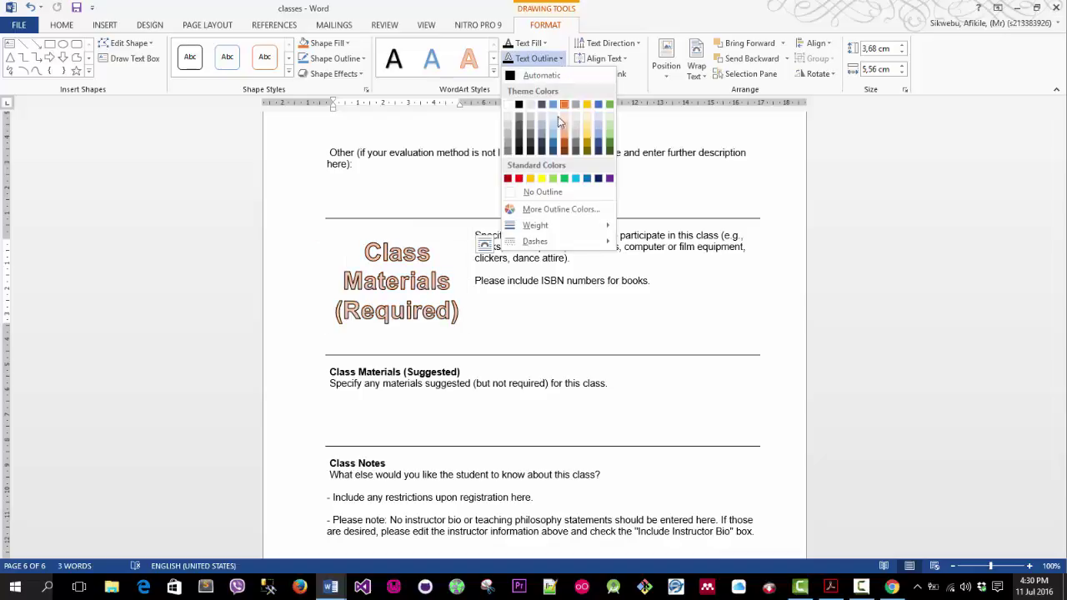
click(560, 194)
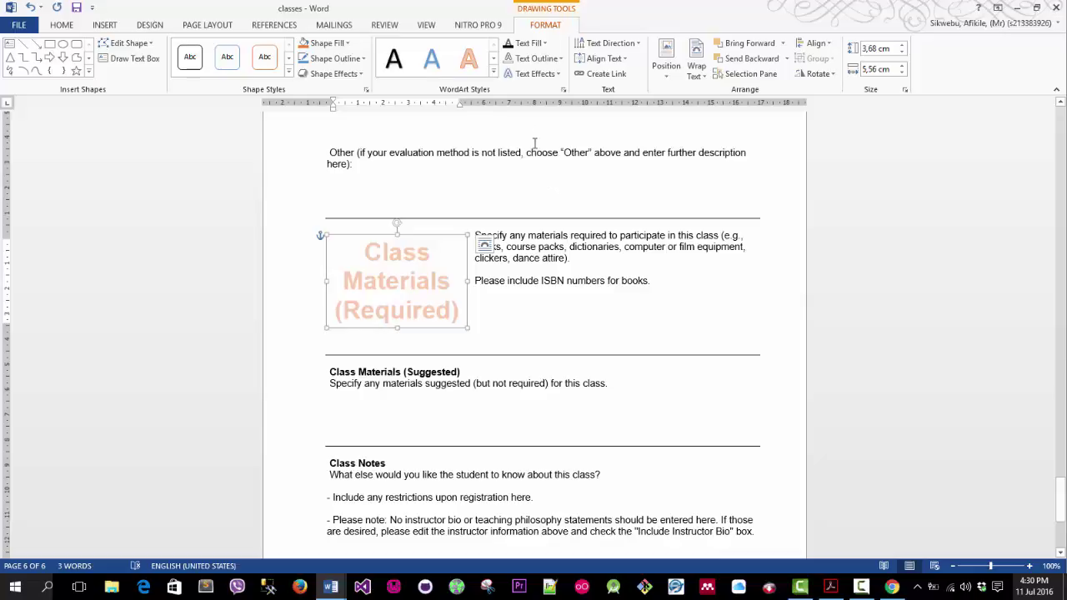
click(546, 44)
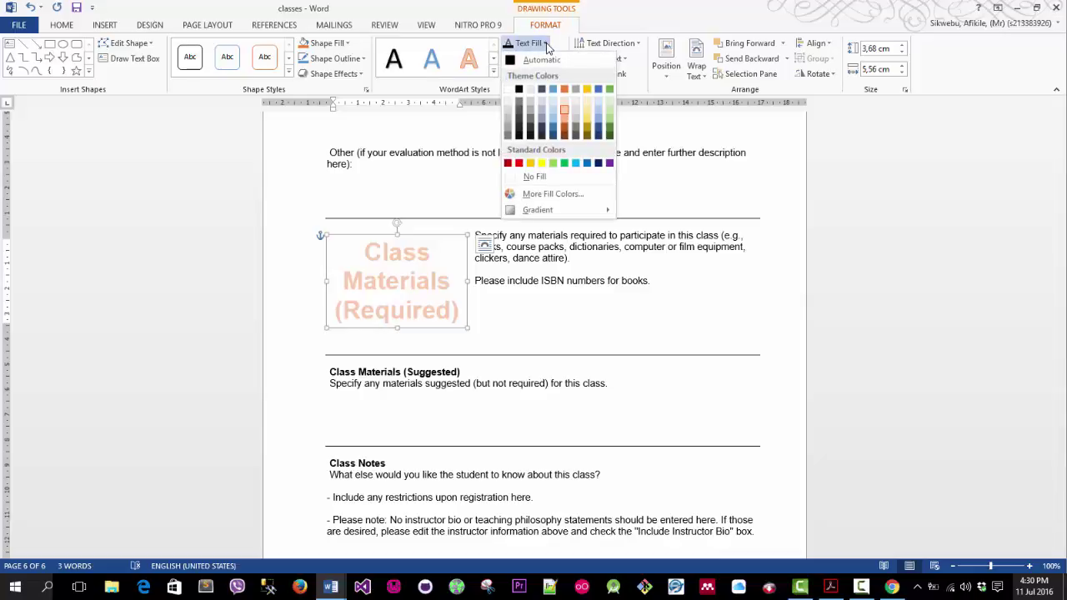
click(565, 130)
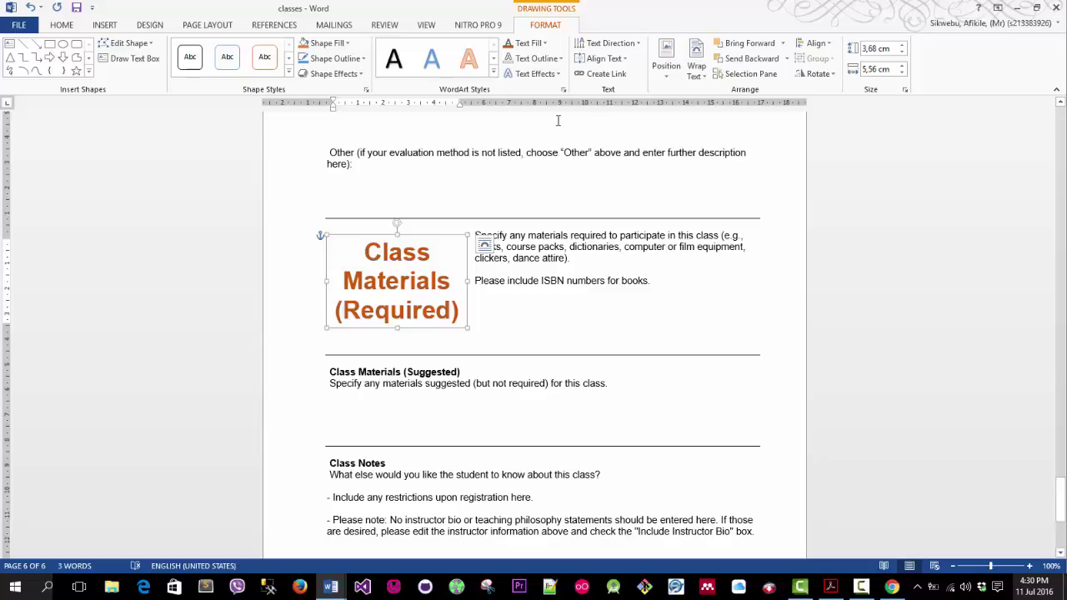
- Apply the second Warp transform from the first row to the Class Materials (Required) WordArt text and save the document
click(559, 75)
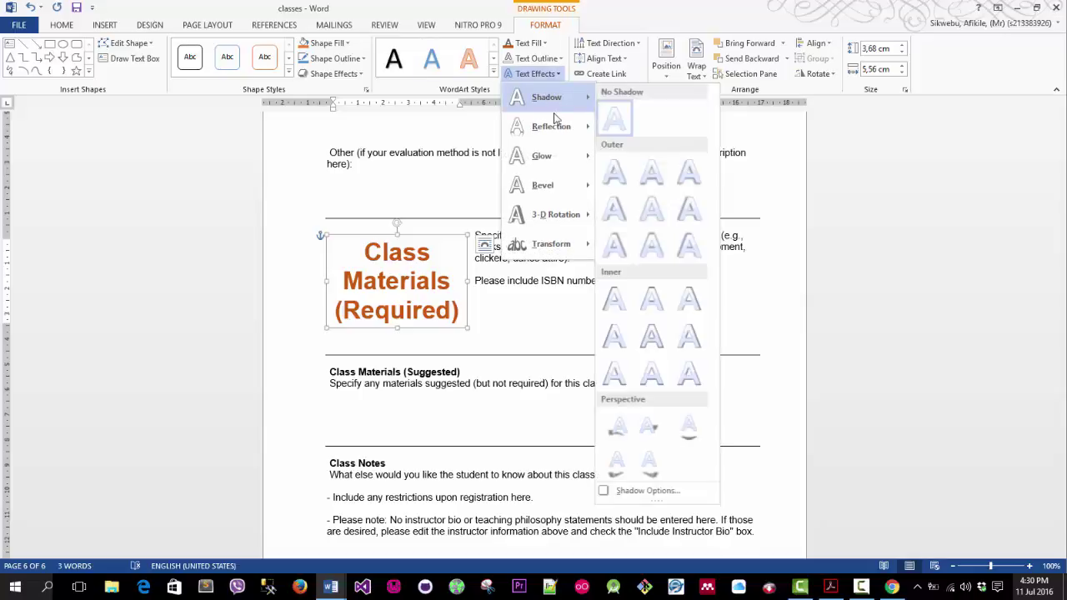
mouse_move(553, 246)
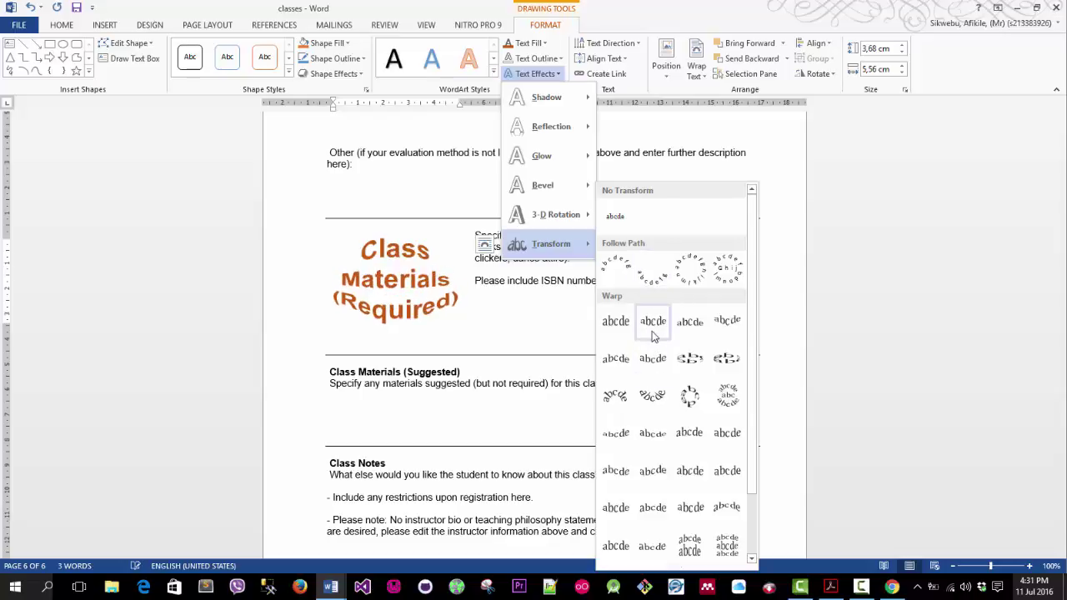
click(653, 329)
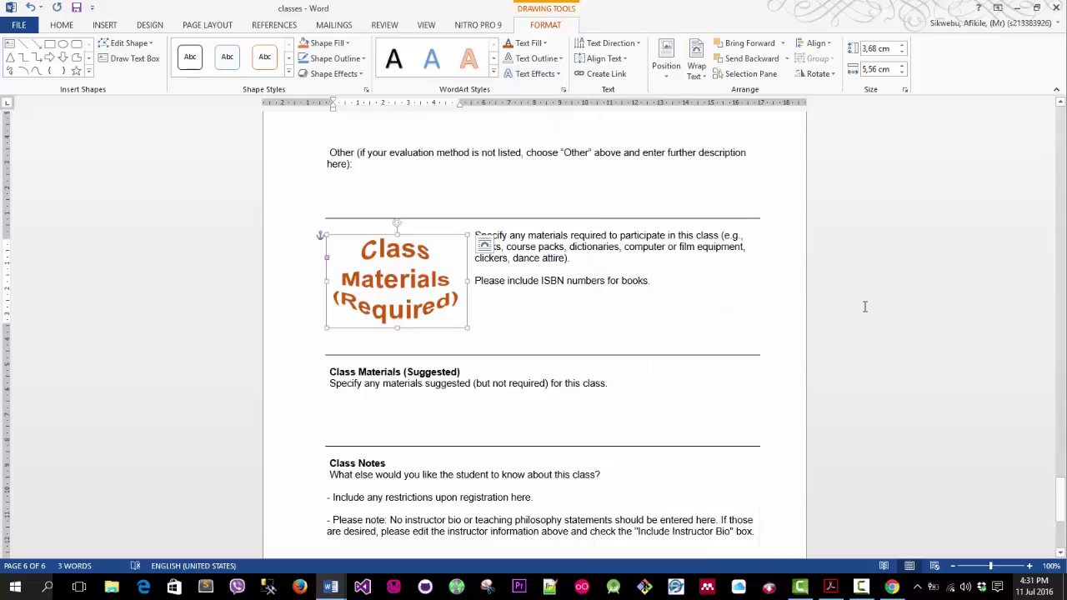
click(534, 73)
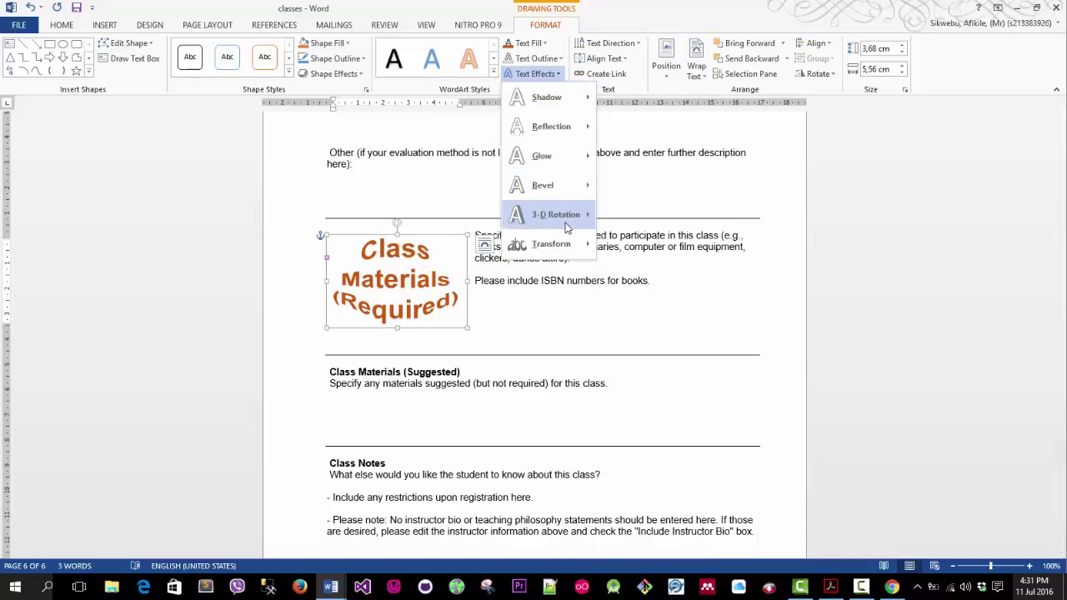
scroll(661, 487, down, 2)
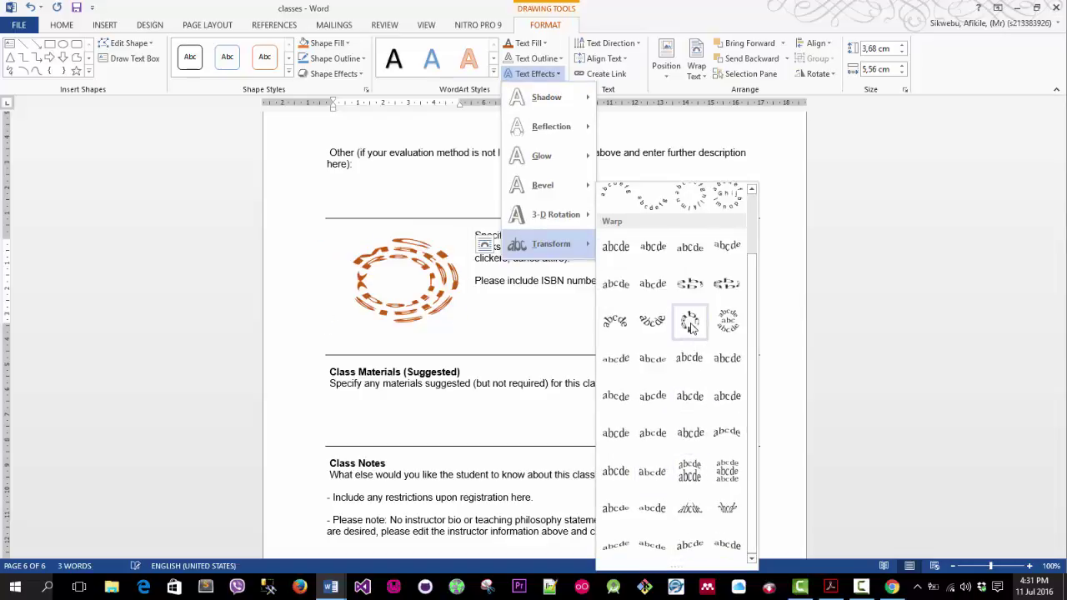
click(653, 246)
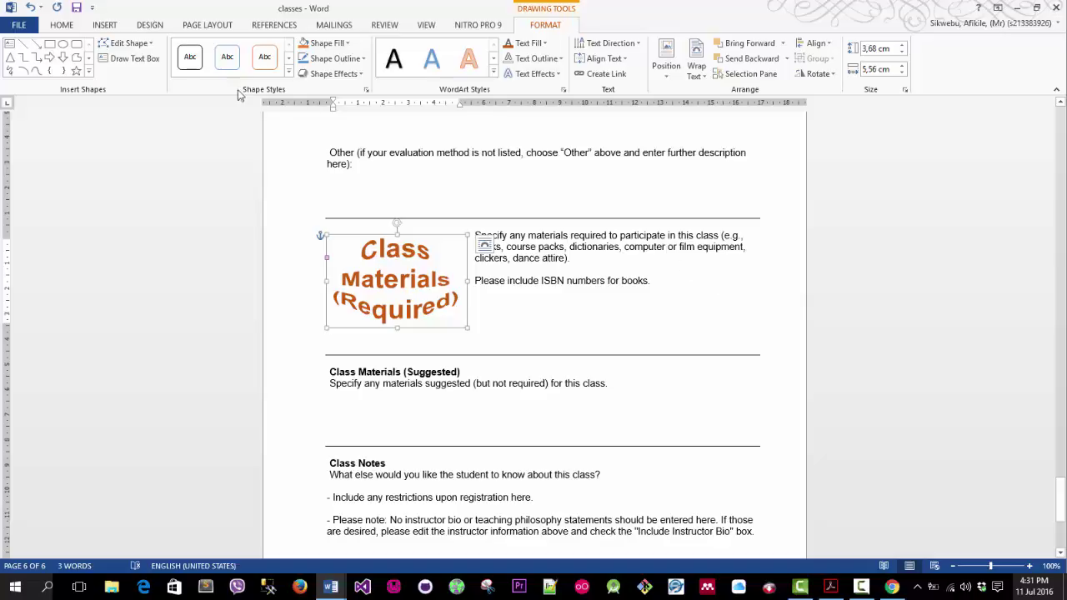
click(76, 10)
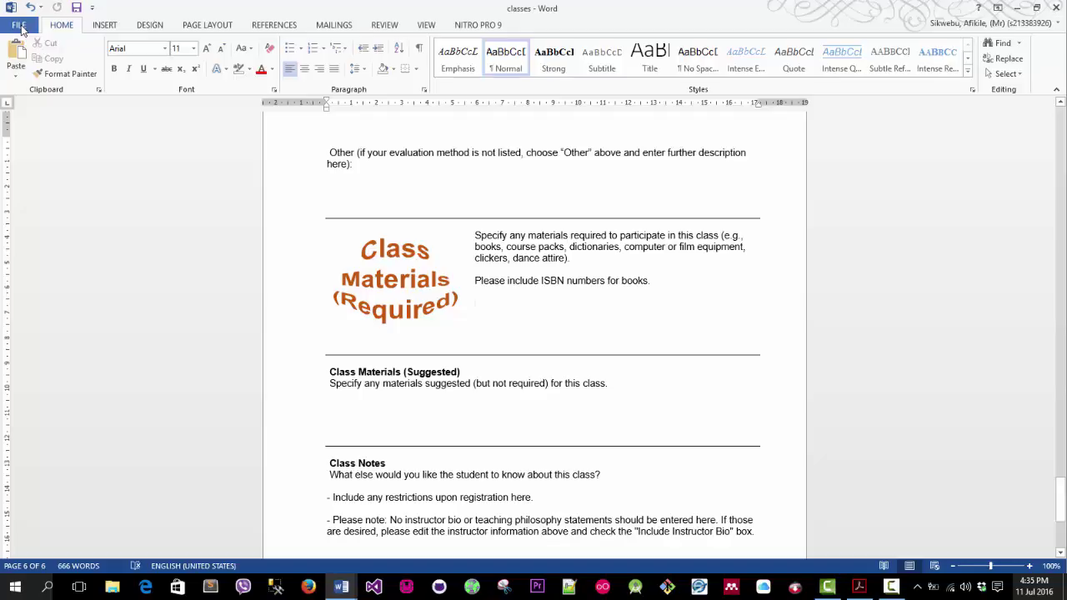
- Open the Tech Terrace 3 PDF from the Desktop and convert it to an editable Word document
click(20, 27)
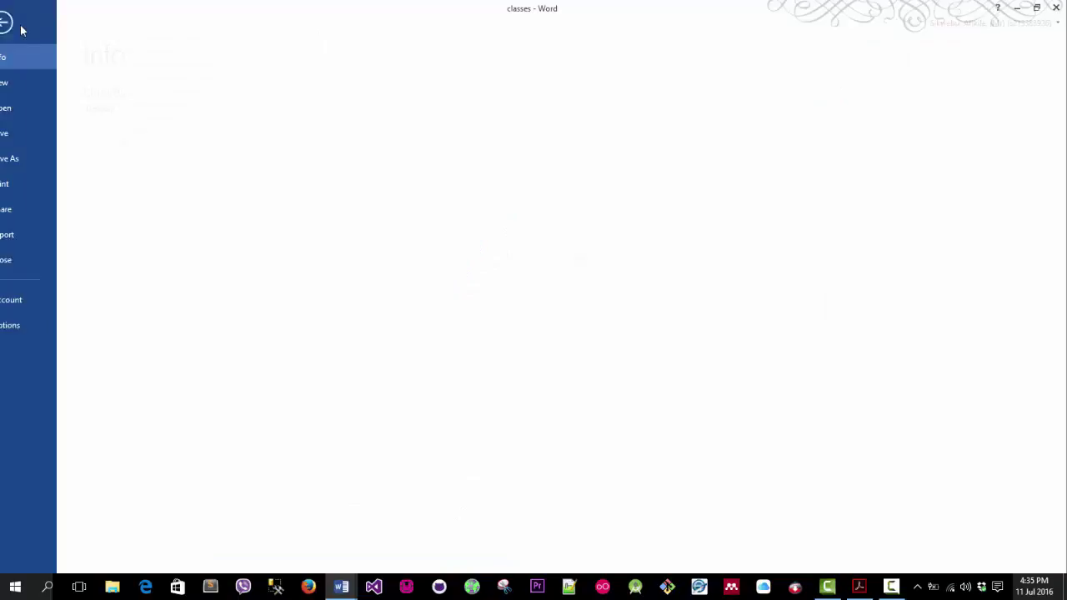
click(30, 108)
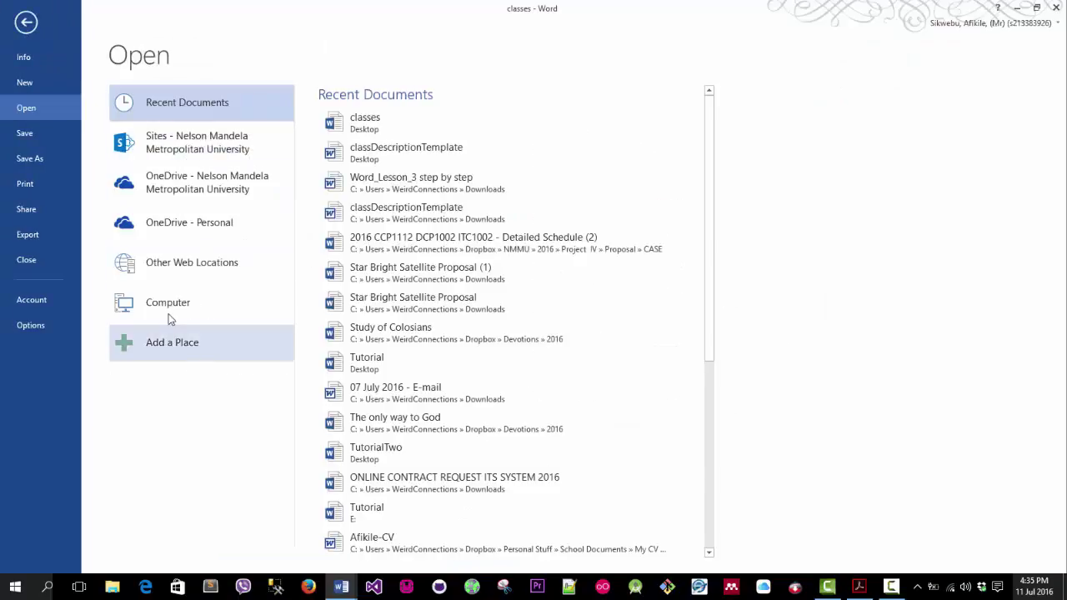
click(169, 319)
click(341, 364)
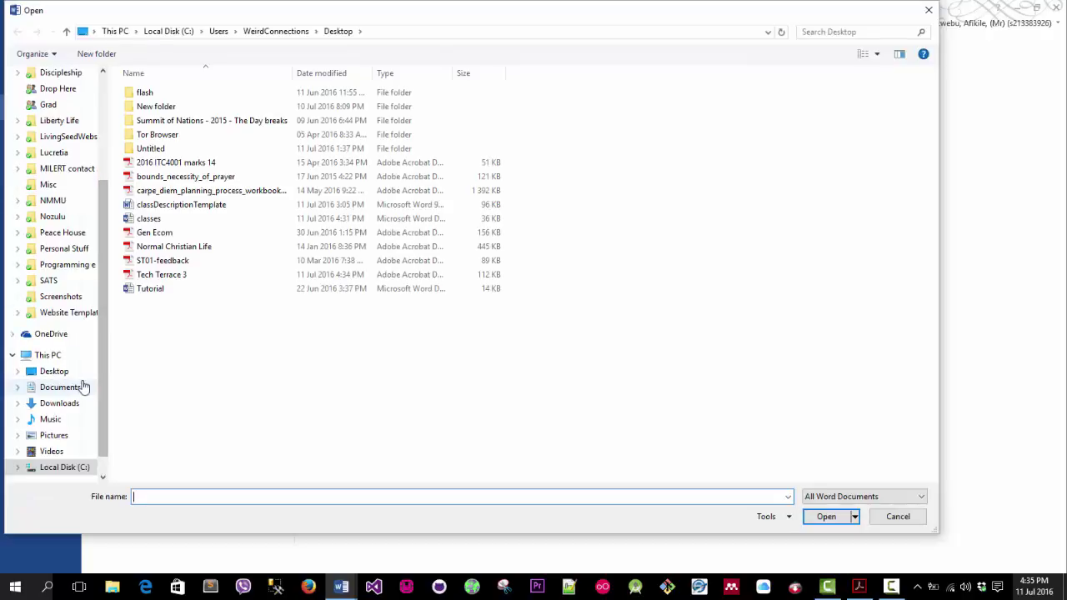
click(58, 372)
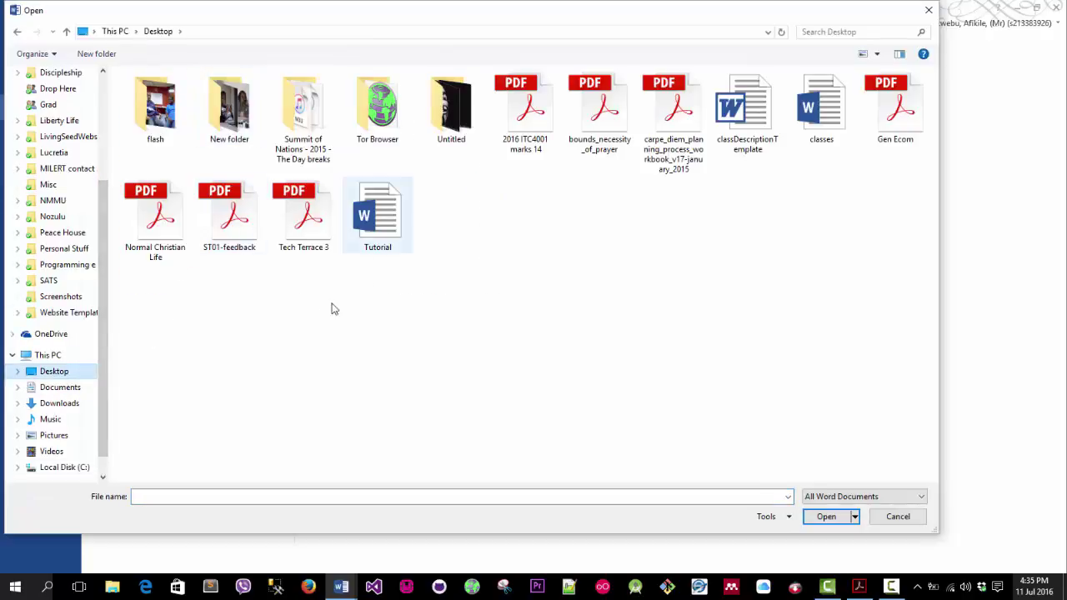
click(304, 216)
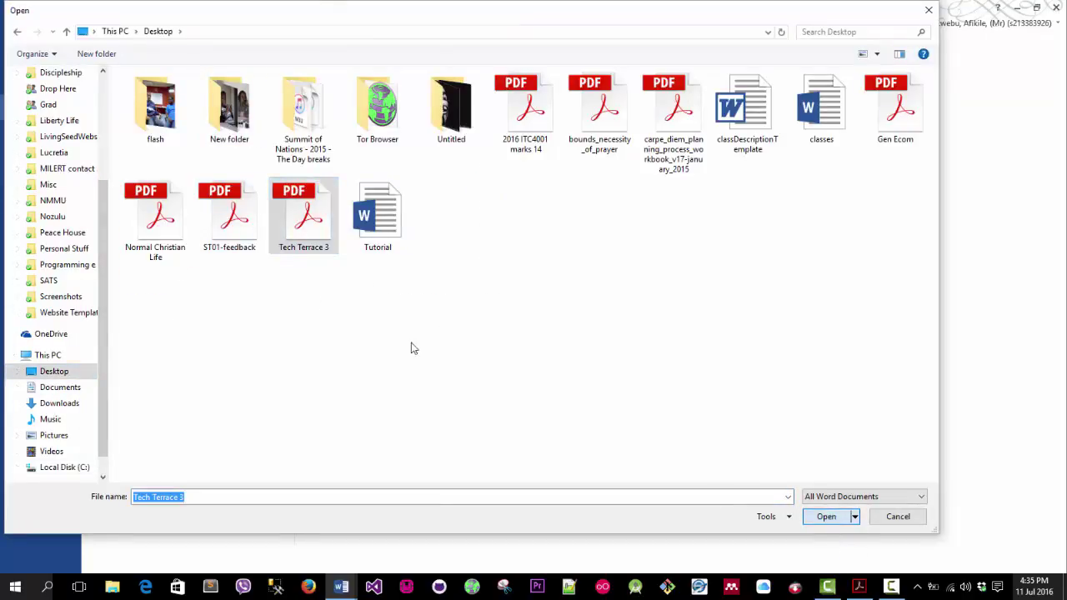
key(Return)
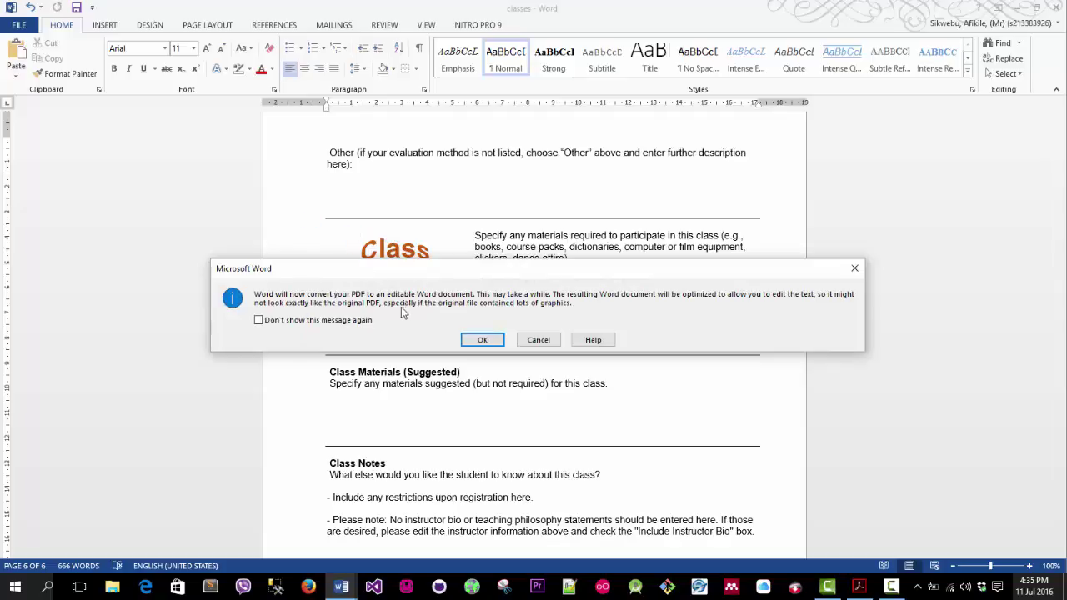
click(483, 341)
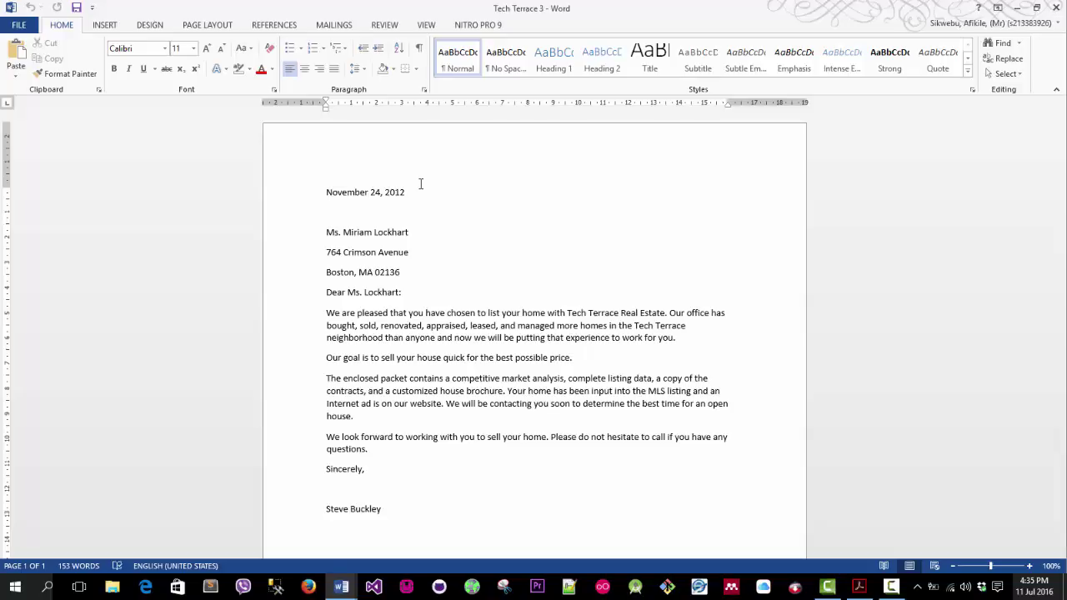
- Review the converted Tech Terrace 3 letter from the date line down to the signature
scroll(496, 182, down, 2)
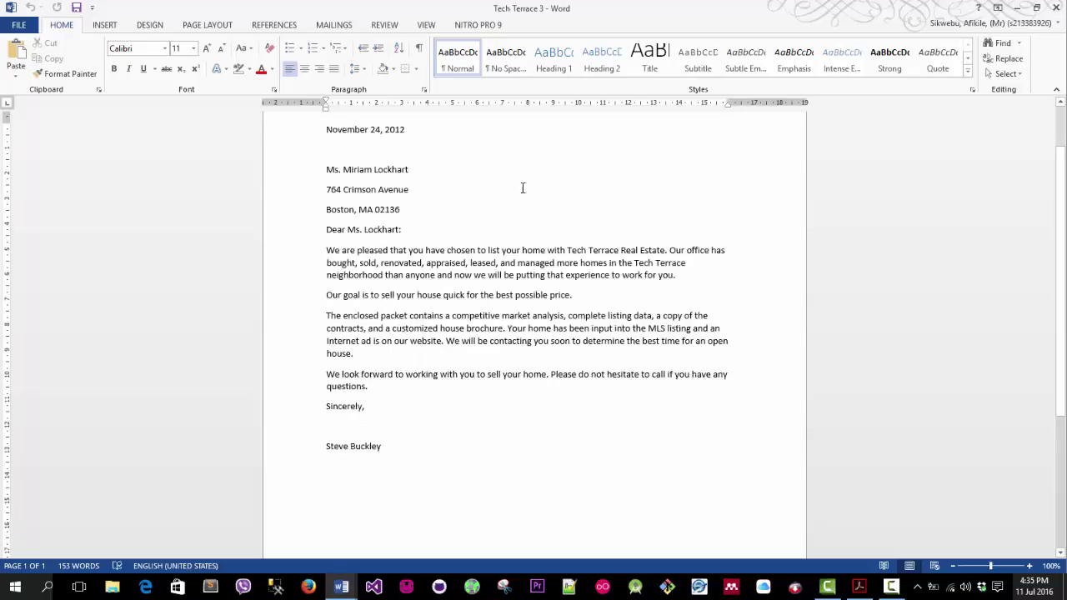
scroll(499, 265, down, 5)
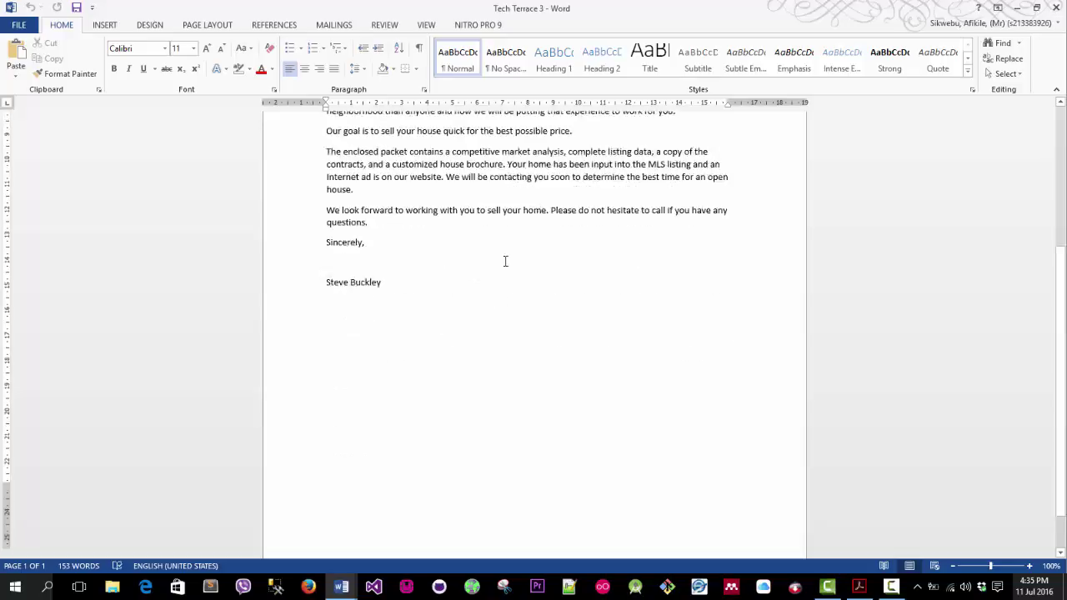
scroll(507, 275, up, 6)
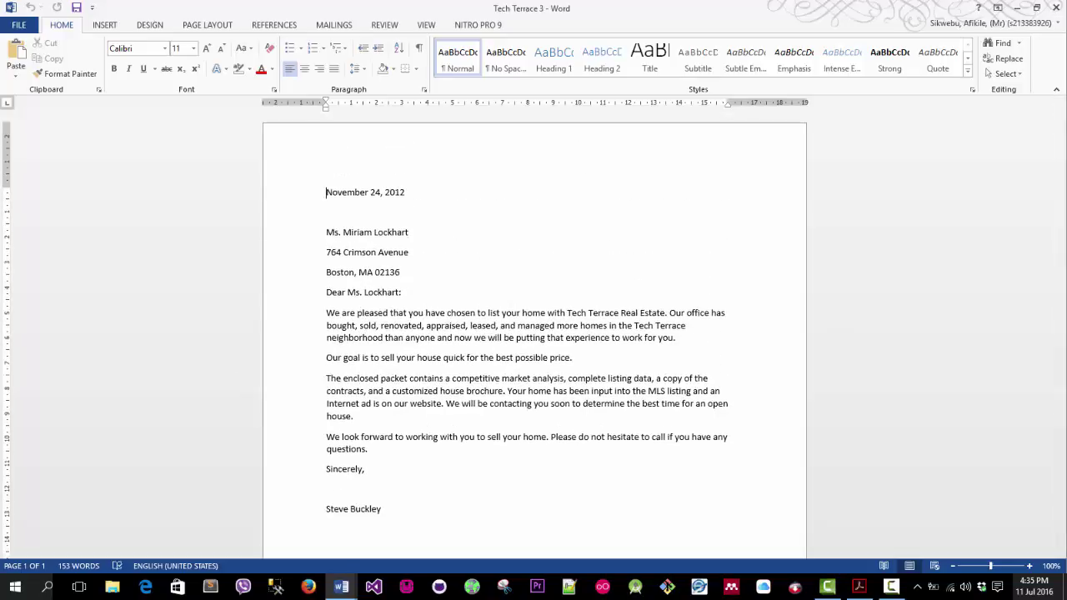
key(alt+Tab)
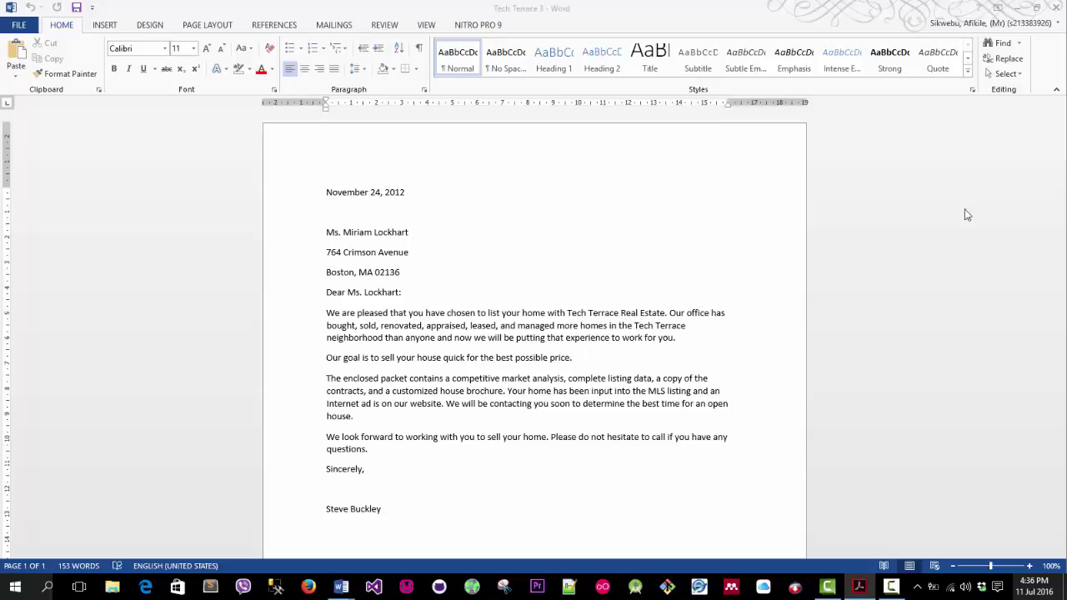
key(alt+Tab)
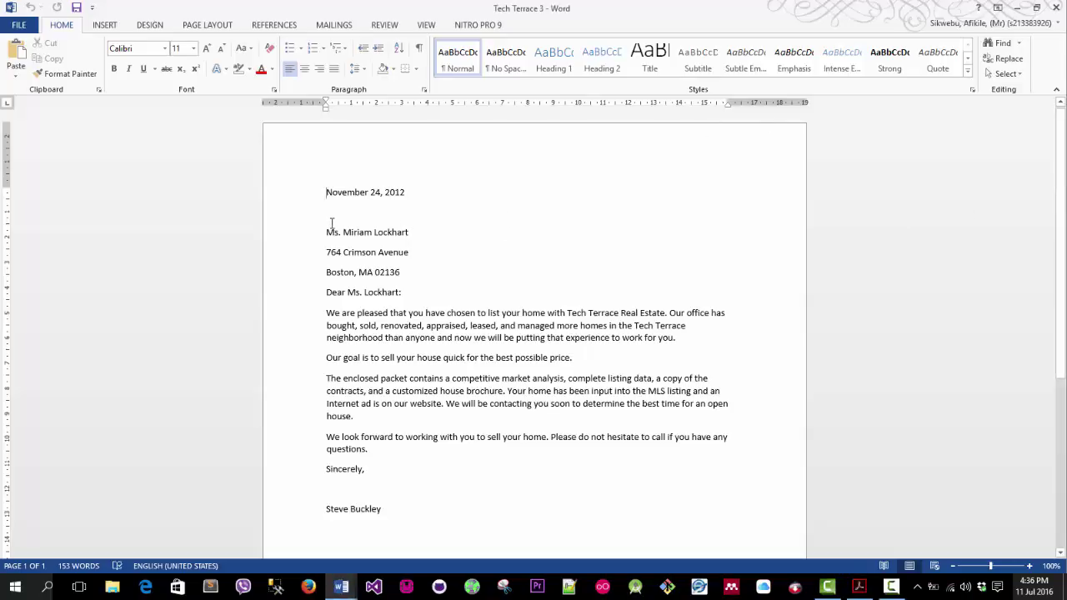
drag(326, 192, 502, 492)
click(446, 343)
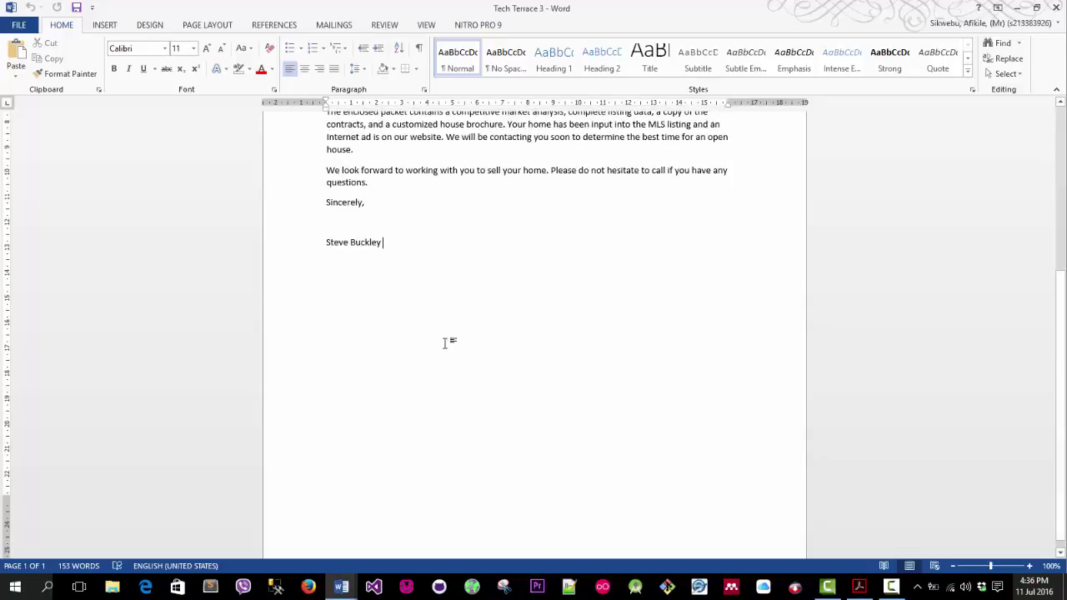
scroll(453, 358, up, 5)
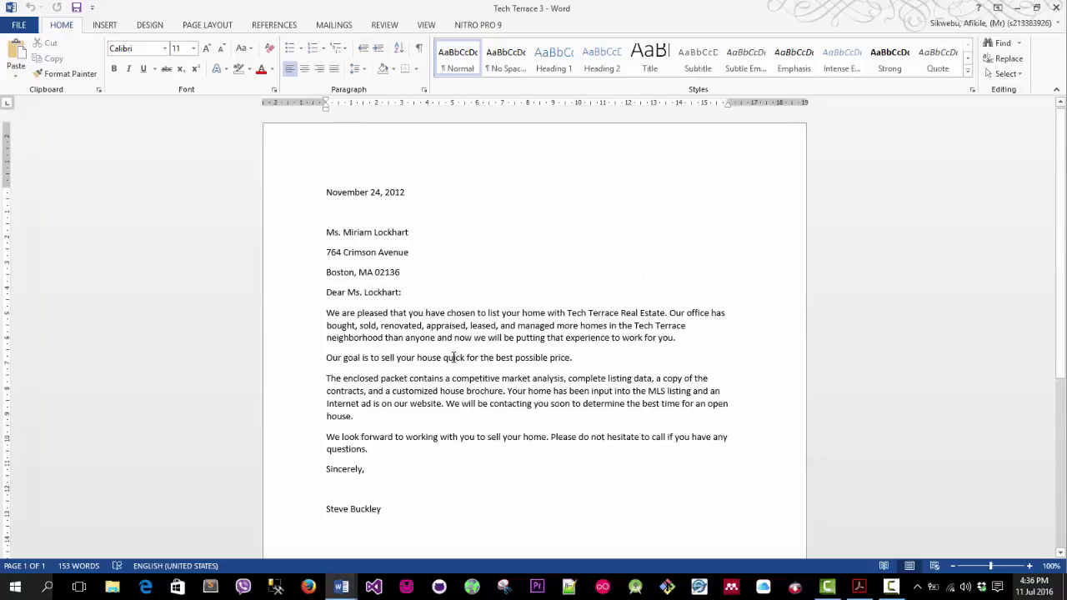
- Change the font of the entire Tech Terrace 3 letter to Times New Roman
key(ctrl+a)
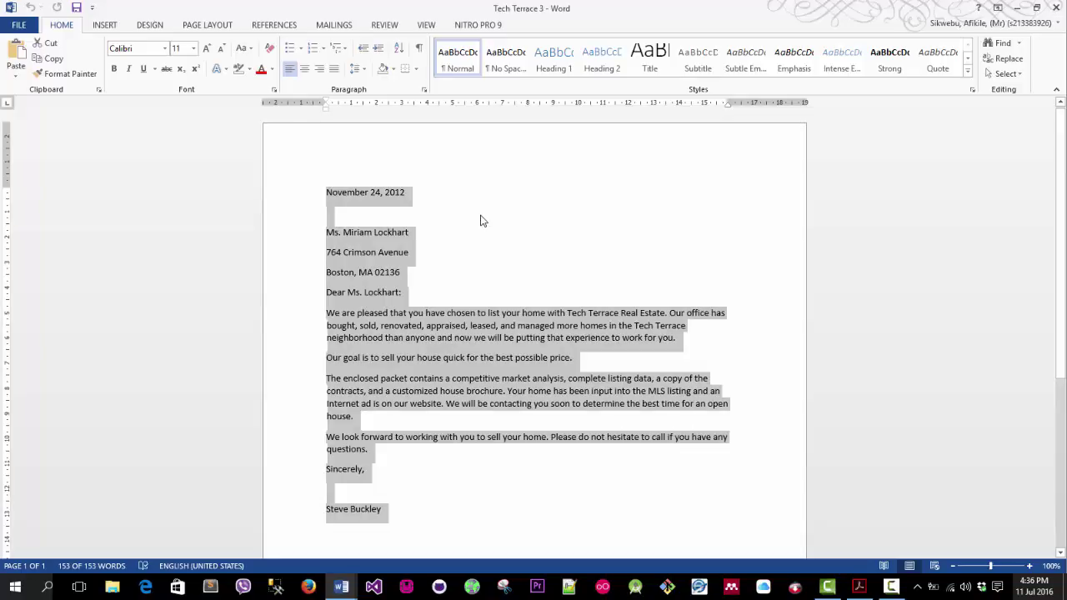
click(165, 48)
scroll(198, 177, up, 3)
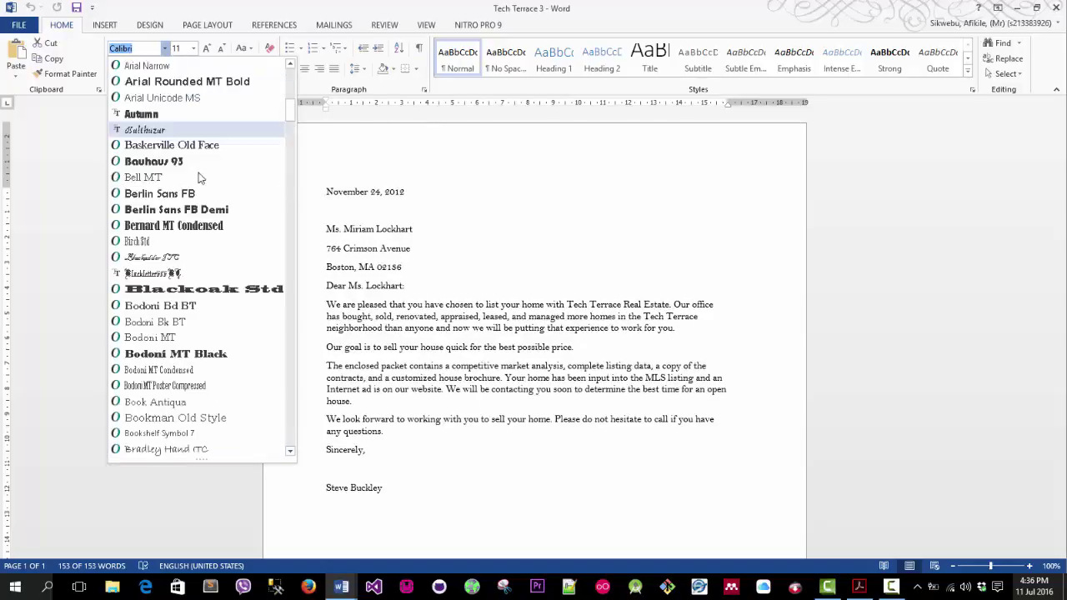
scroll(197, 167, up, 5)
scroll(200, 275, down, 1)
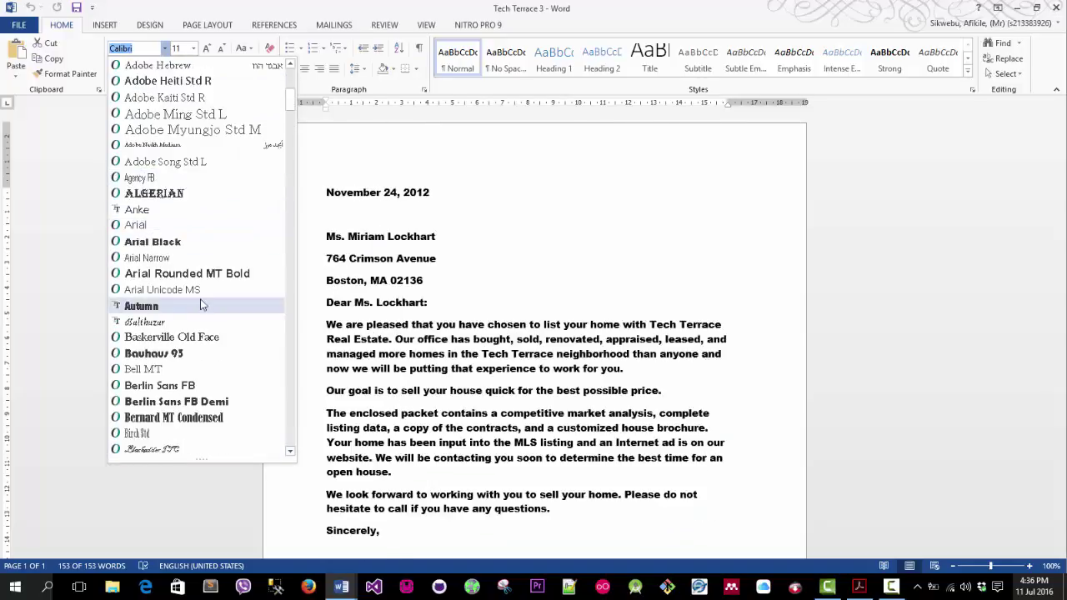
scroll(200, 306, down, 4)
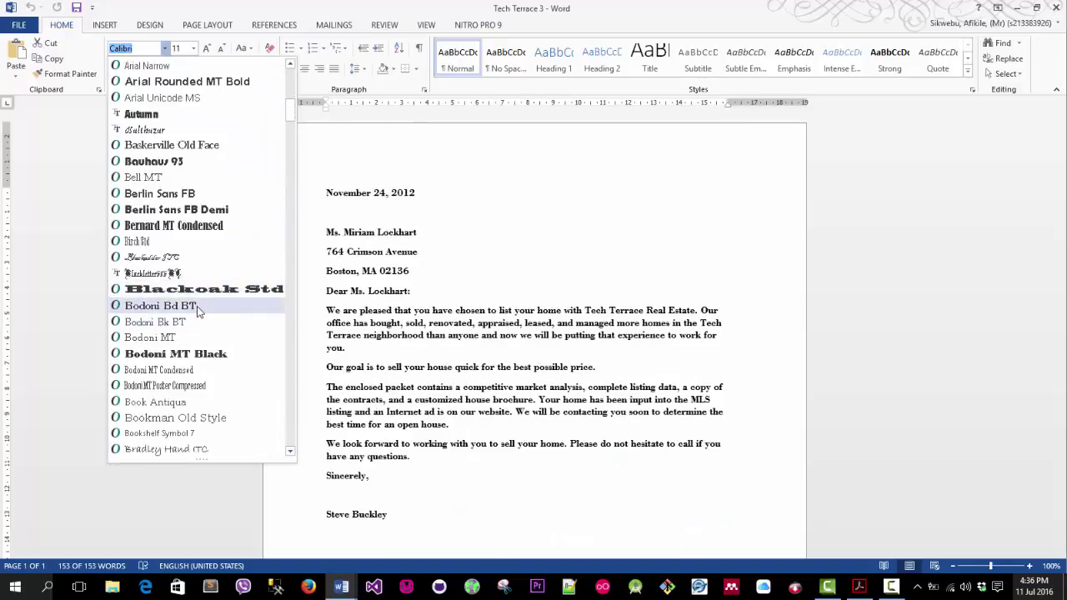
text(Times New Ro)
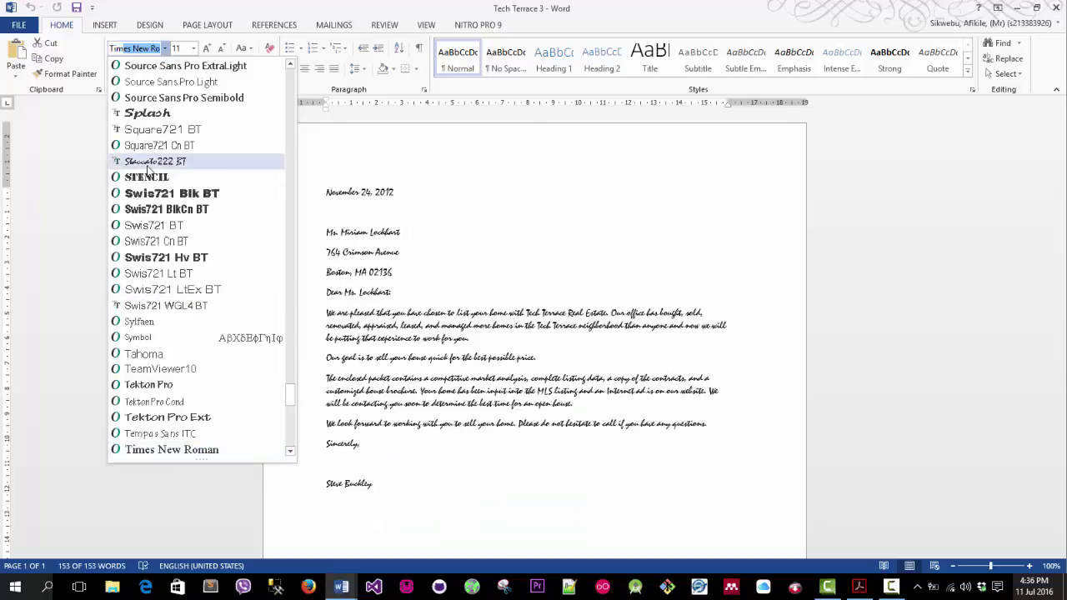
key(Return)
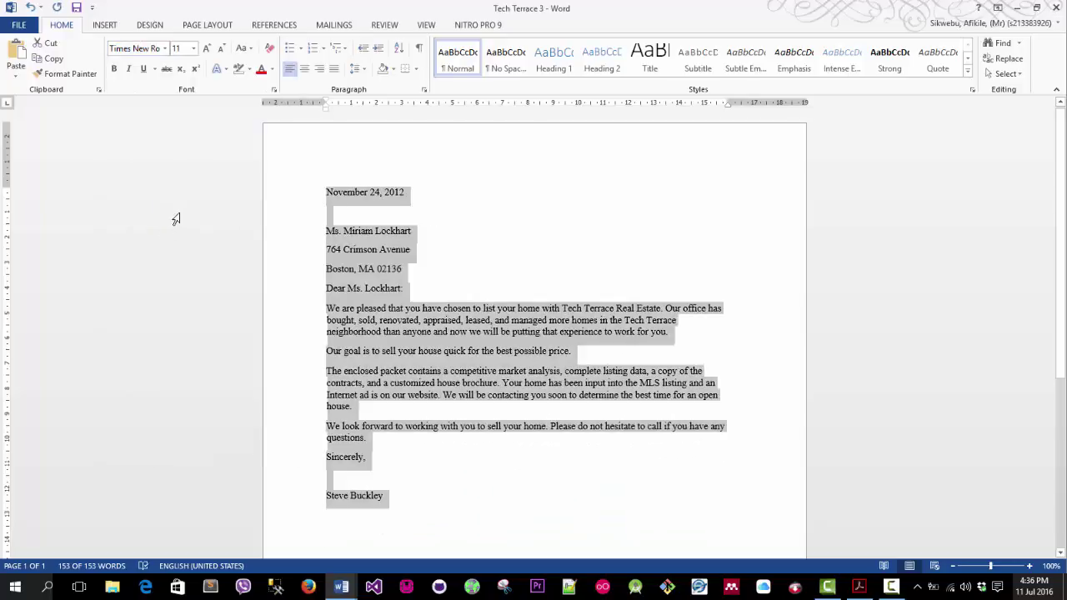
- Set the font size of the entire letter to 12 and deselect the text
click(194, 50)
click(178, 123)
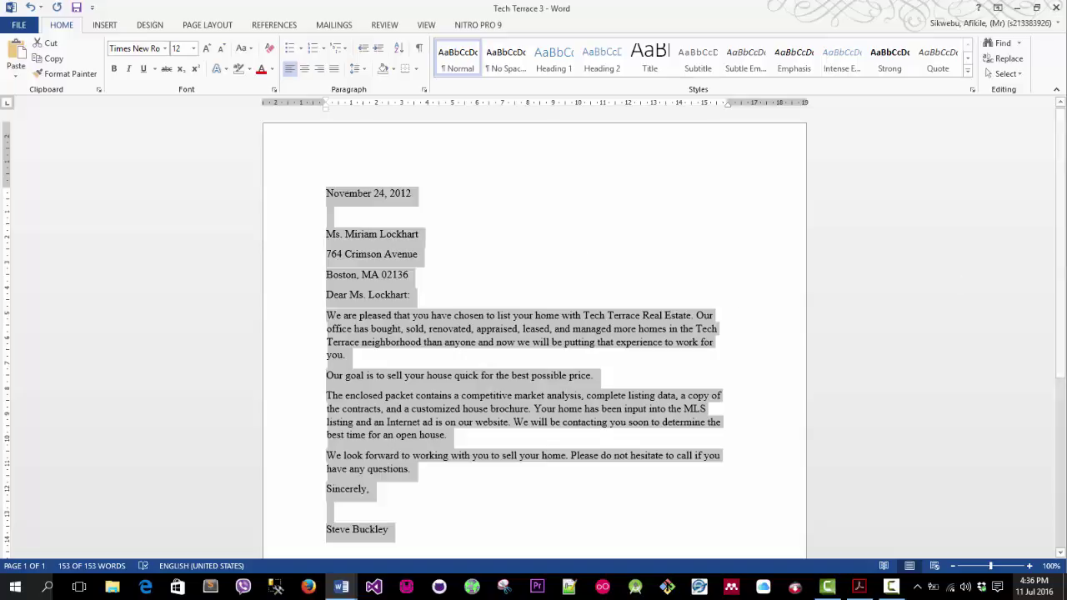
click(421, 306)
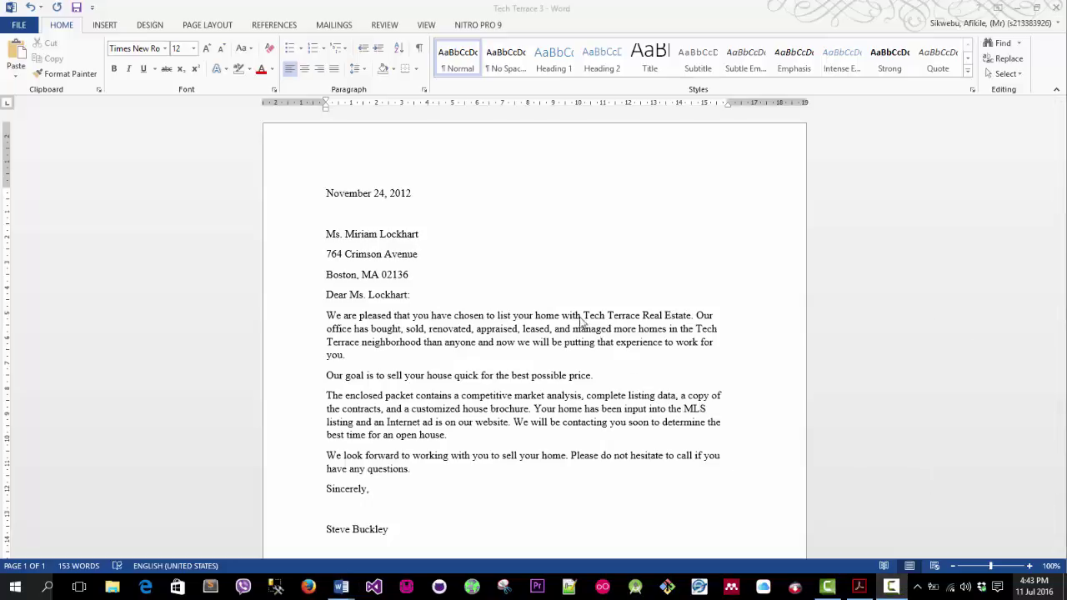
- Format the words Tech Terrace Real Estate in the first body paragraph as bold, italic and red
drag(584, 317, 686, 318)
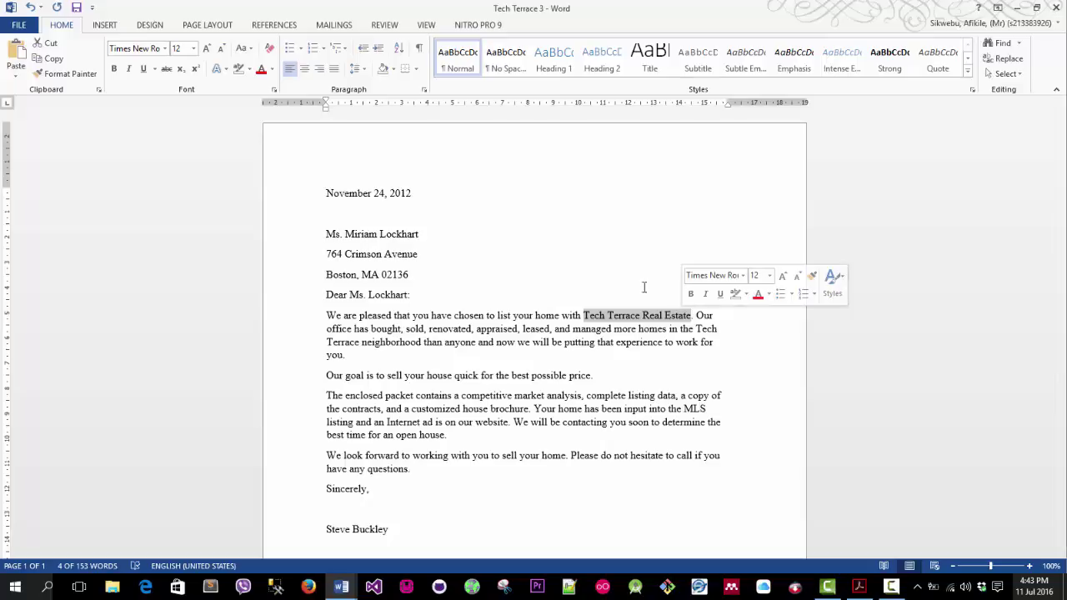
click(114, 68)
click(129, 70)
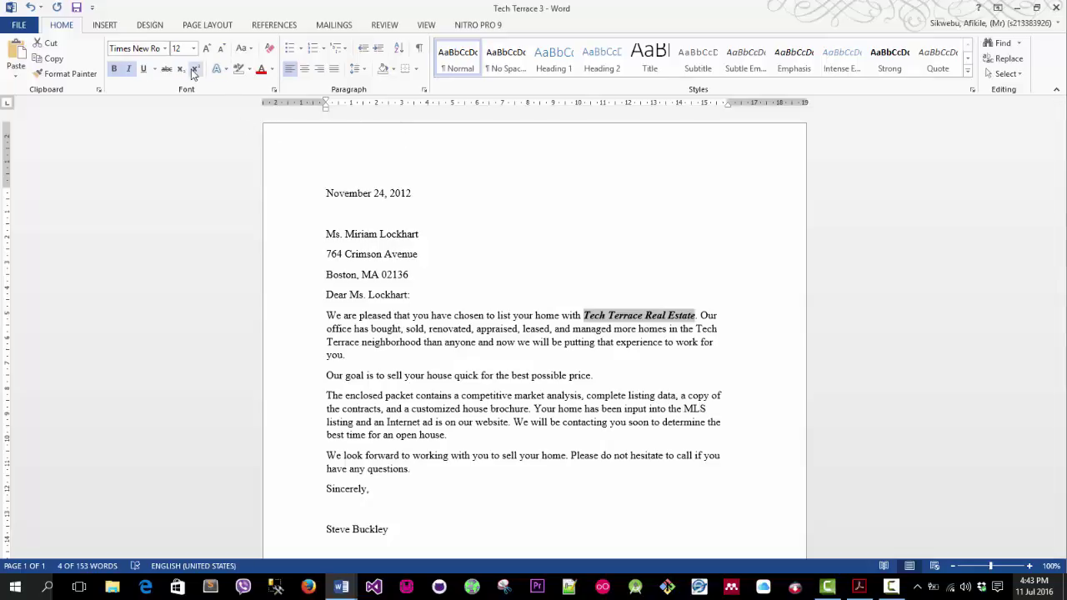
click(261, 72)
- Try the small caps font effect on the words Tech Terrace Real Estate in the first body paragraph
click(275, 90)
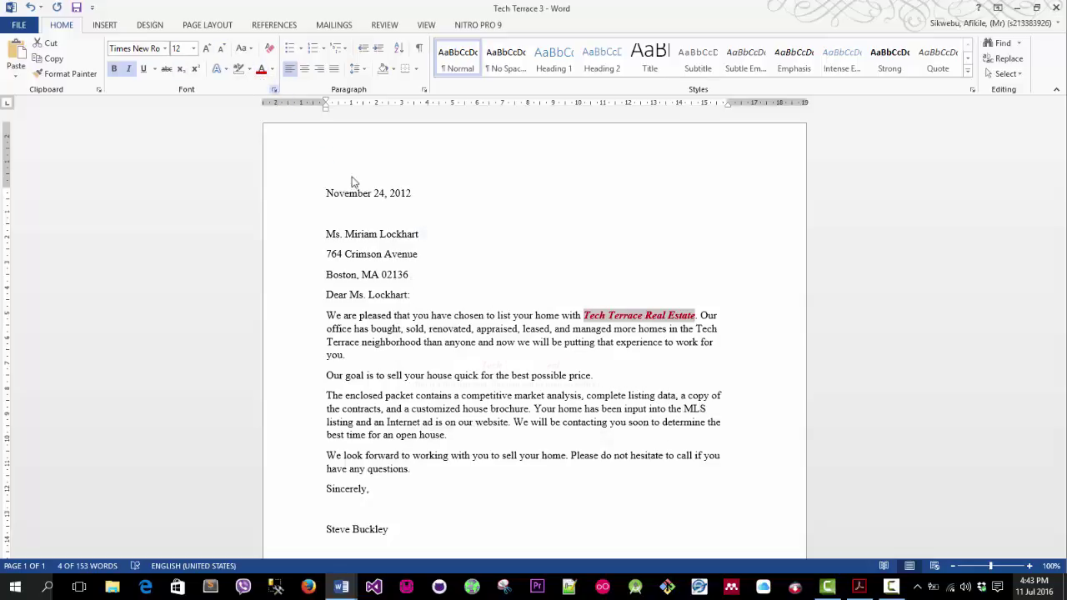
click(589, 305)
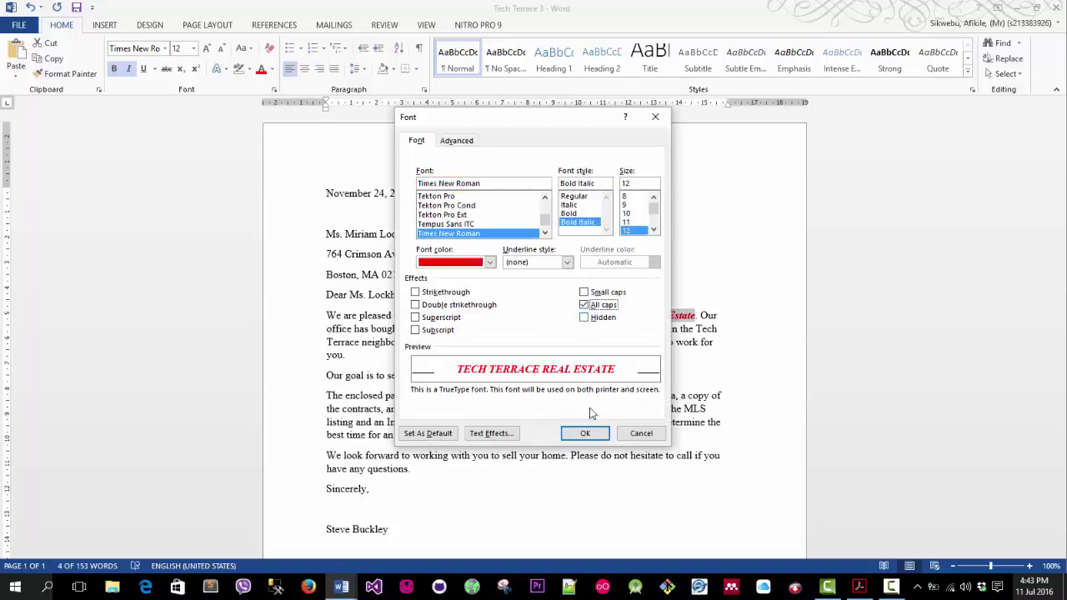
click(585, 304)
click(584, 293)
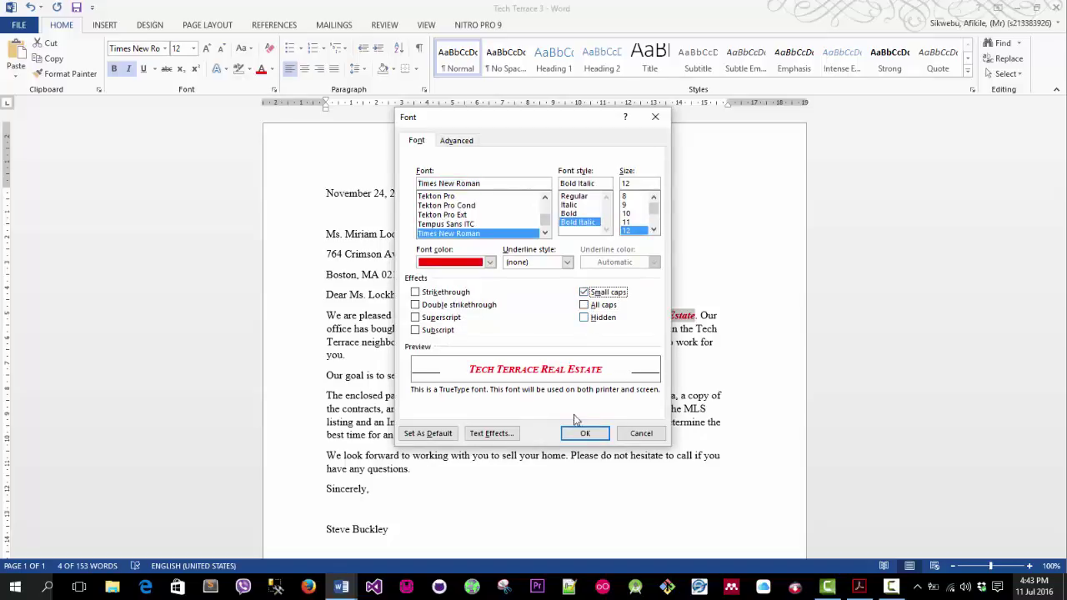
click(584, 293)
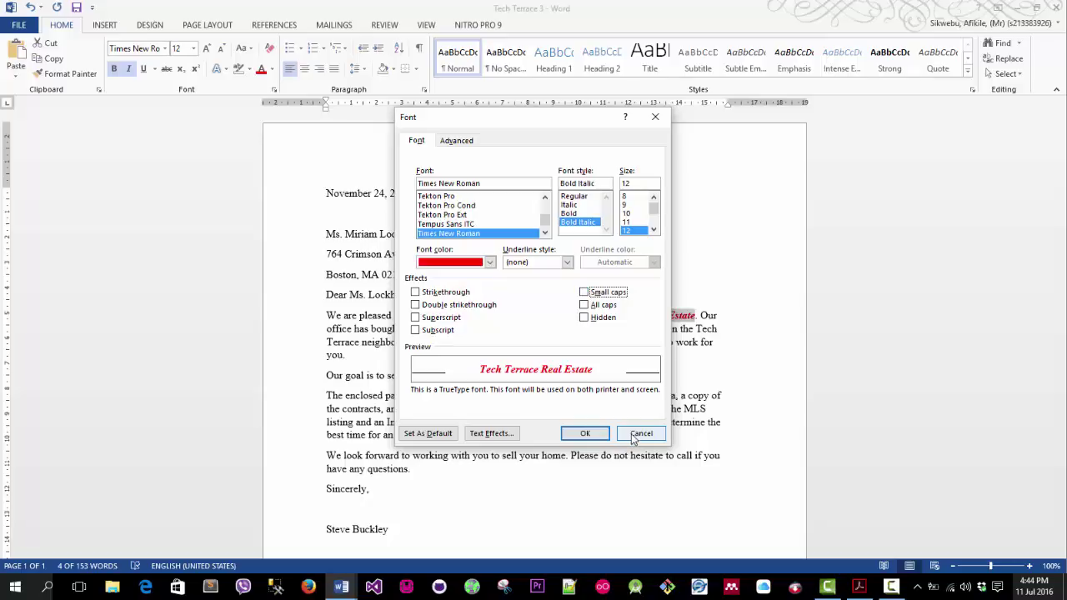
click(583, 293)
click(596, 437)
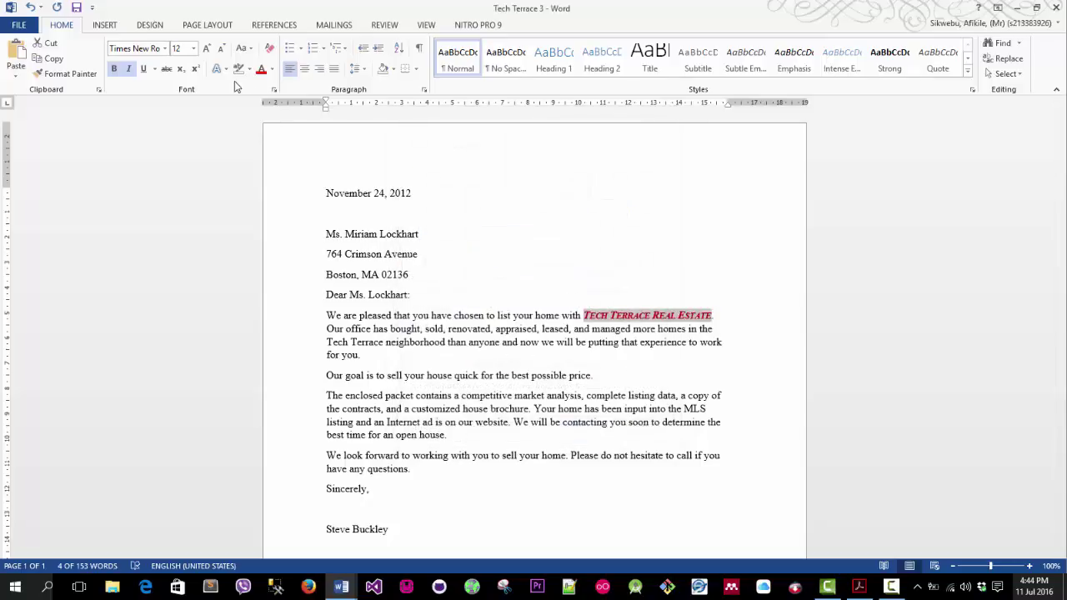
- Remove the small caps effect from the words Tech Terrace Real Estate
click(274, 89)
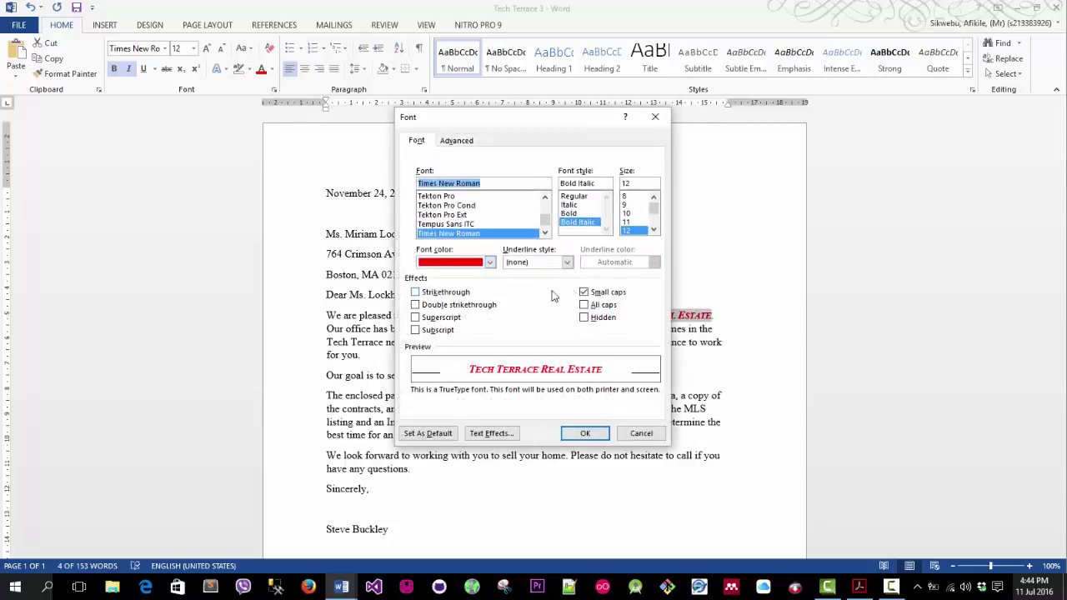
click(590, 294)
click(588, 439)
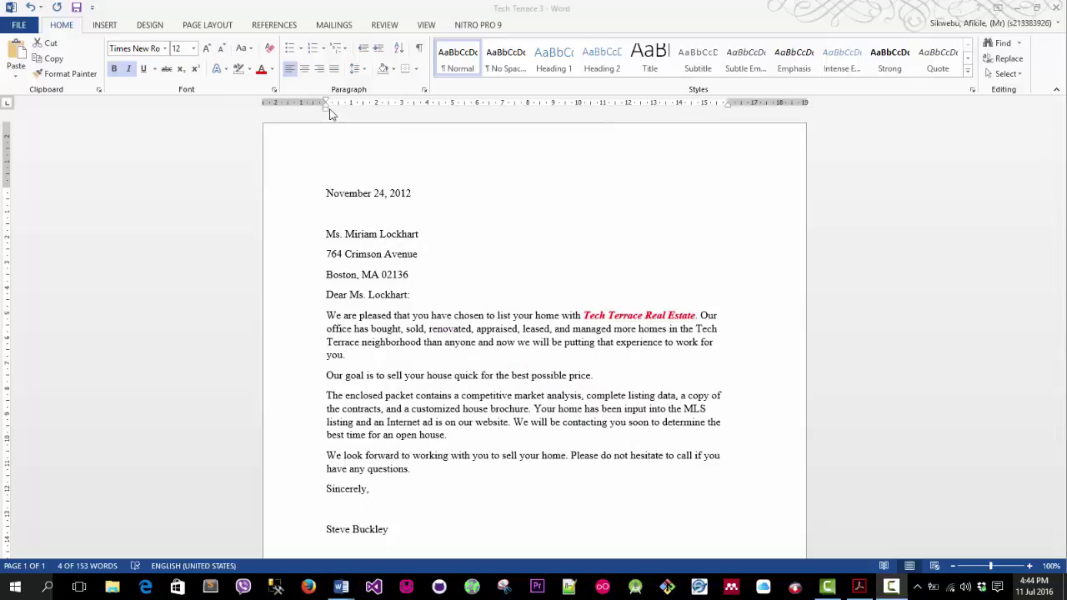
- Change the case of the words Tech Terrace Real Estate to lowercase and deselect them
click(254, 53)
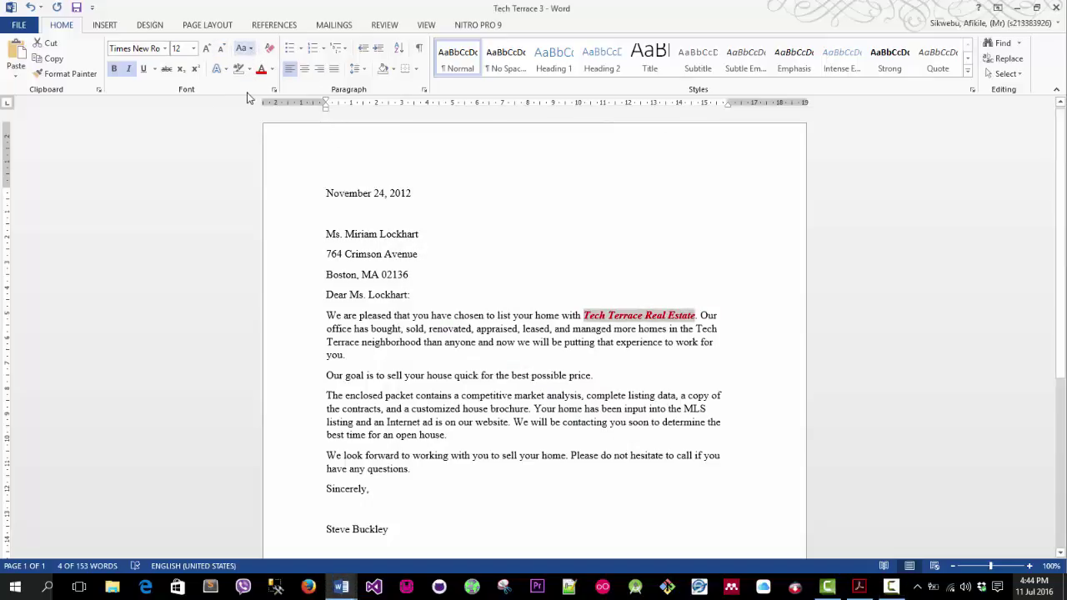
click(251, 50)
click(259, 80)
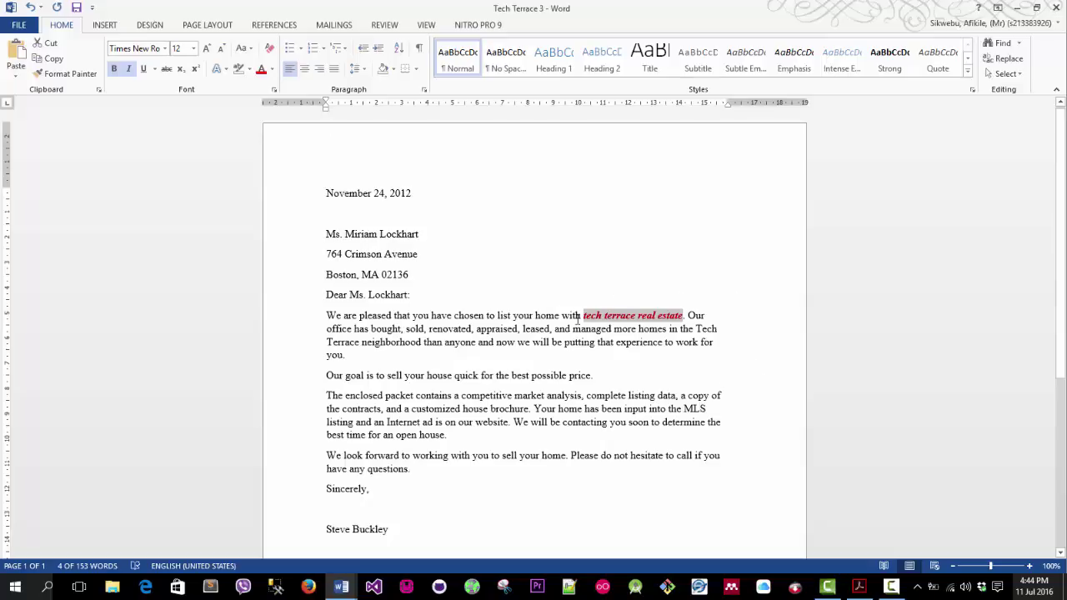
click(664, 344)
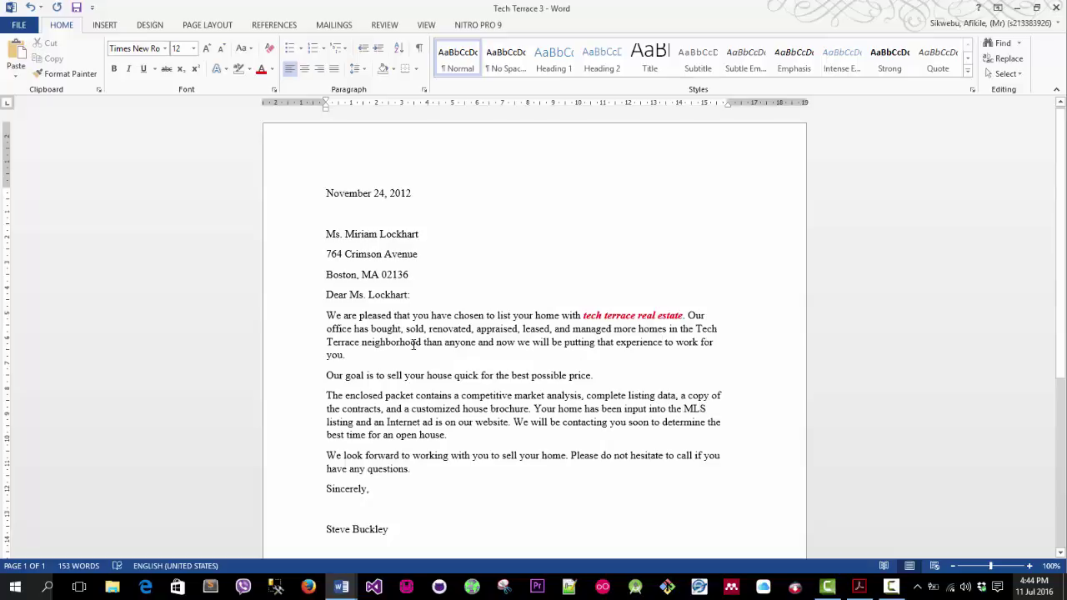
- Format the words "sold, renovated, appraised, leased, and managed" in the first body paragraph as italic, bold and light blue
drag(327, 315, 374, 353)
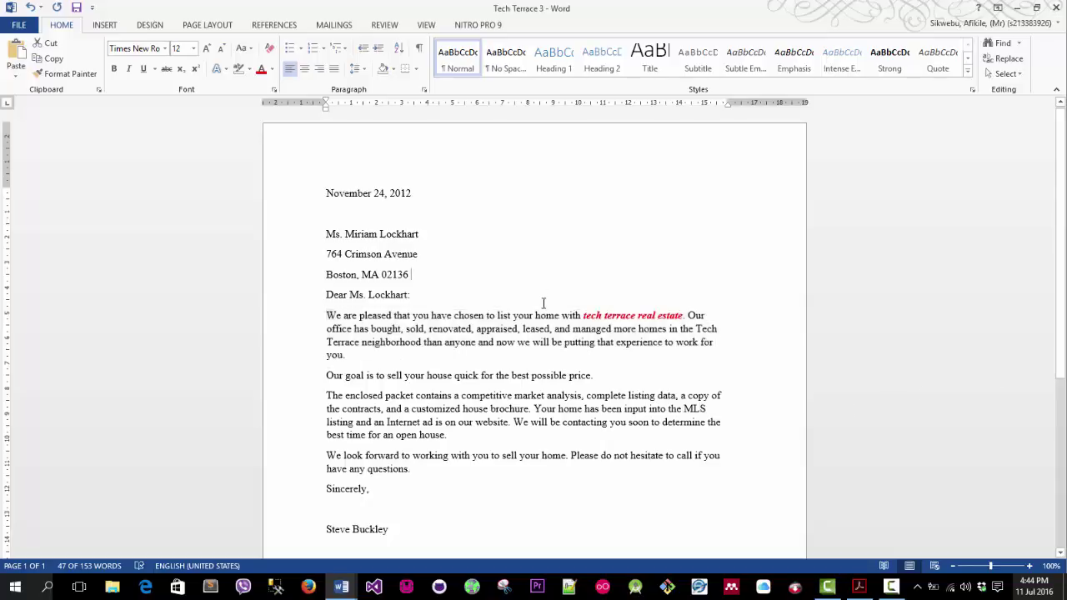
click(413, 275)
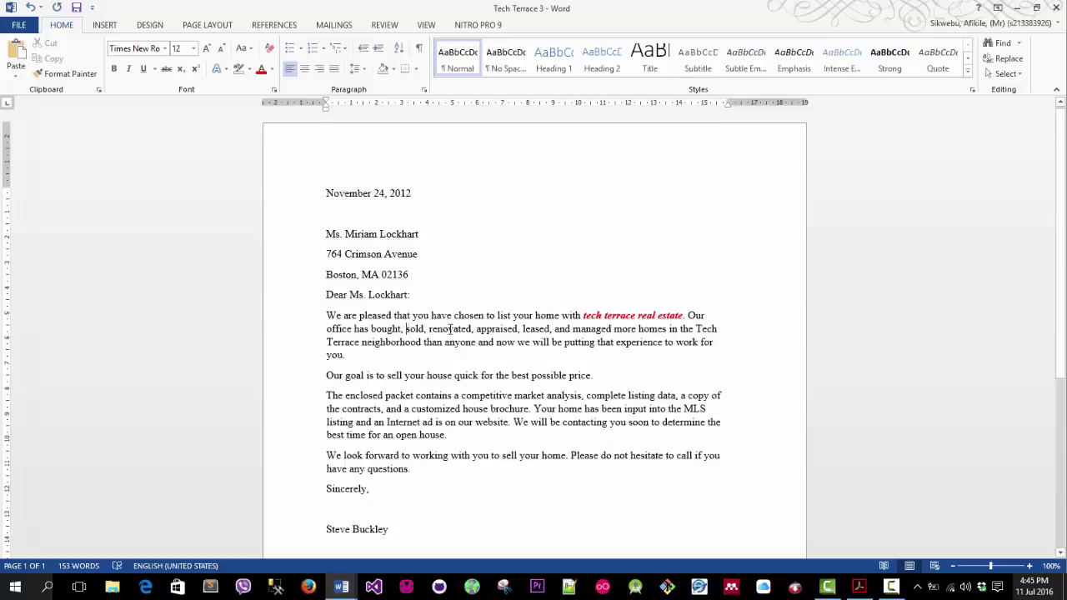
drag(407, 332, 611, 329)
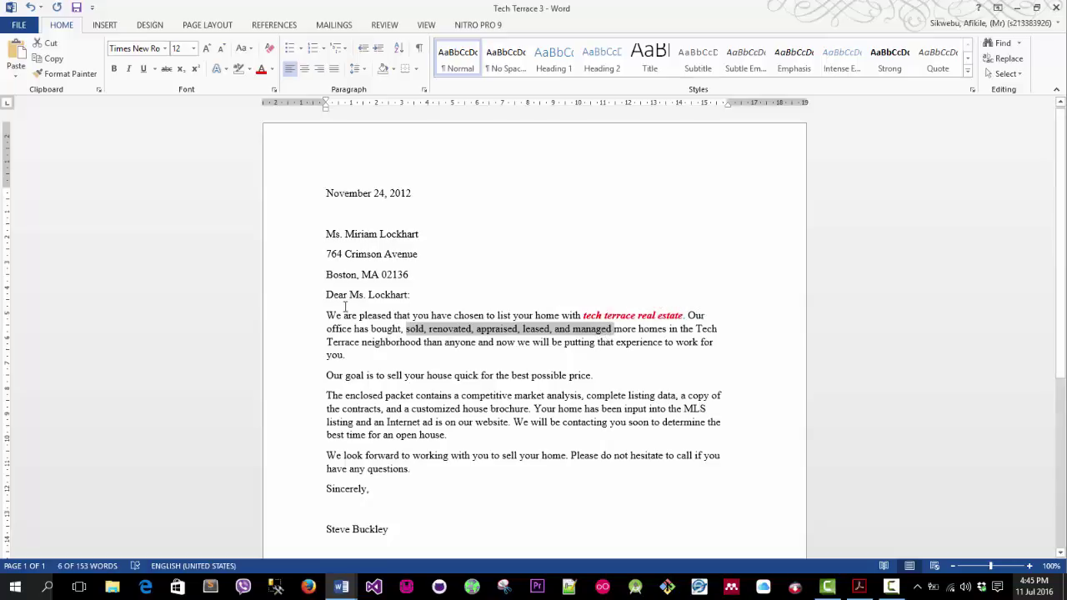
click(128, 68)
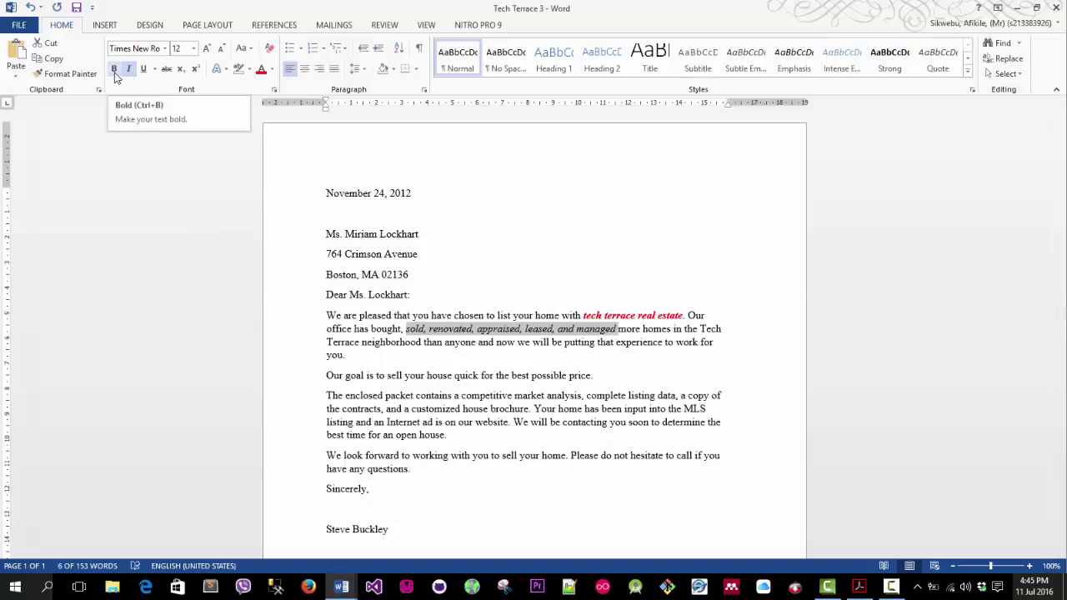
click(114, 69)
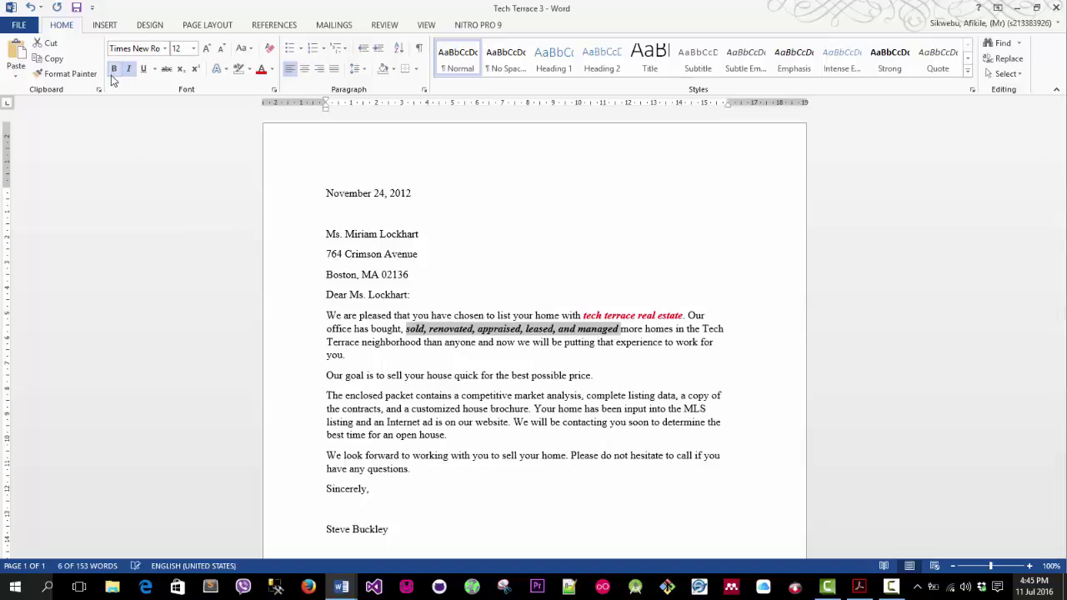
click(272, 69)
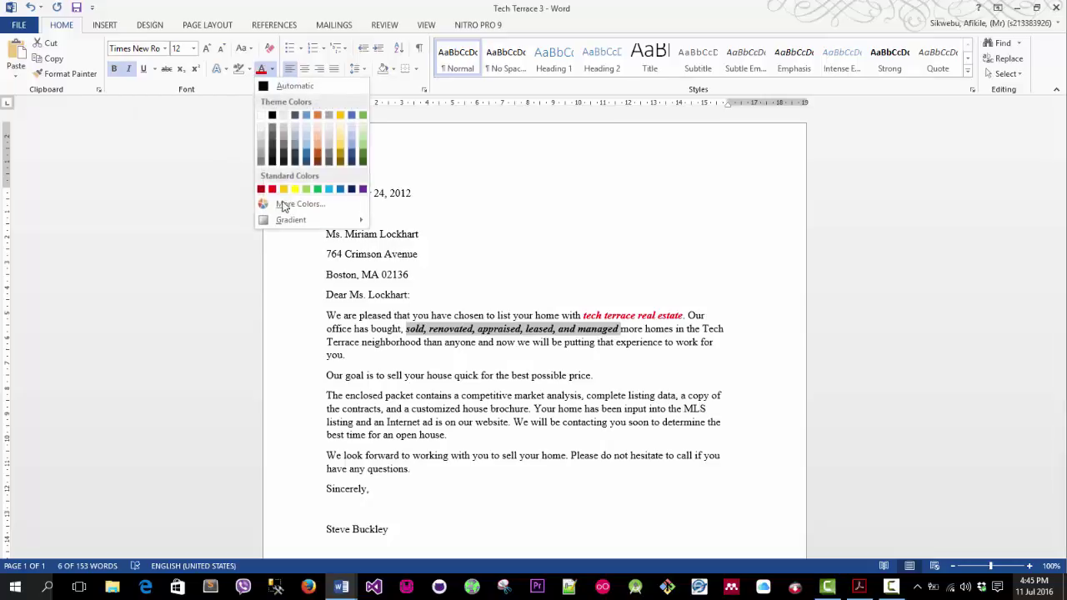
click(331, 190)
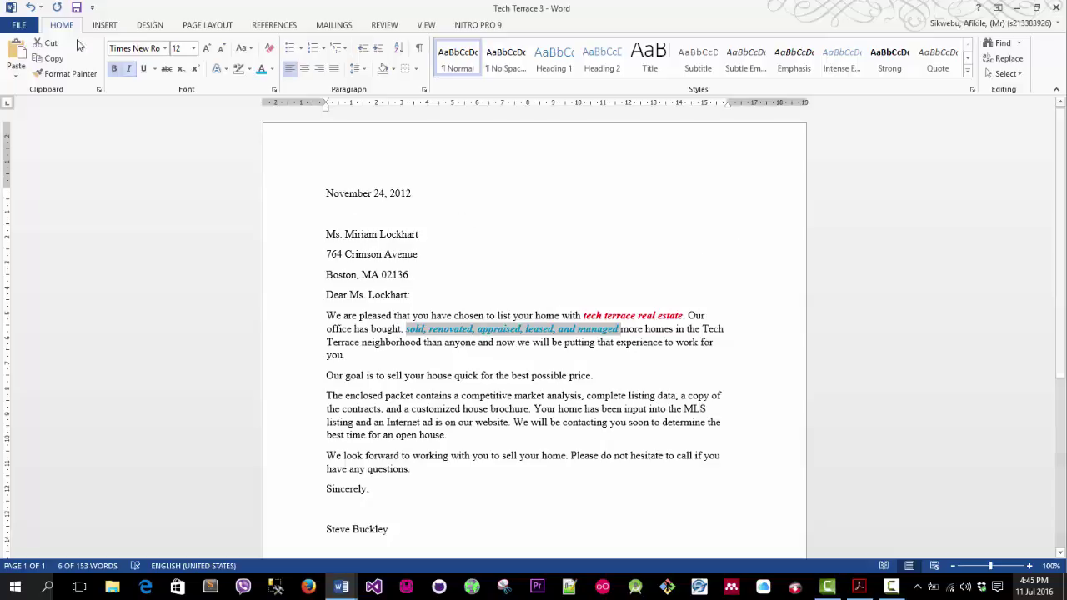
click(378, 234)
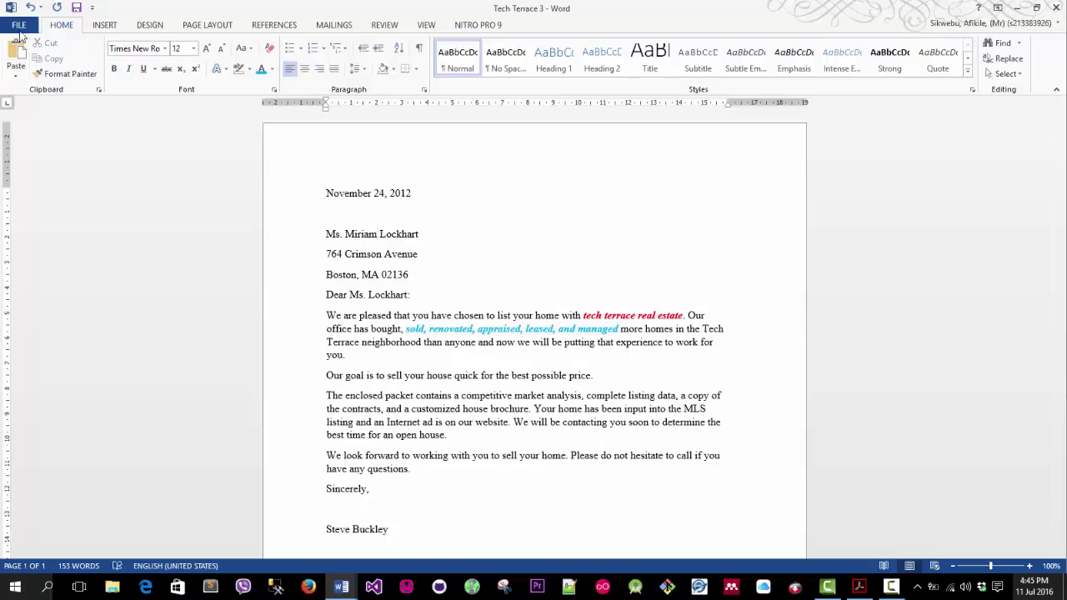
- Save the letter to the Desktop as a PDF named Tech Terrace 3 updated
click(18, 25)
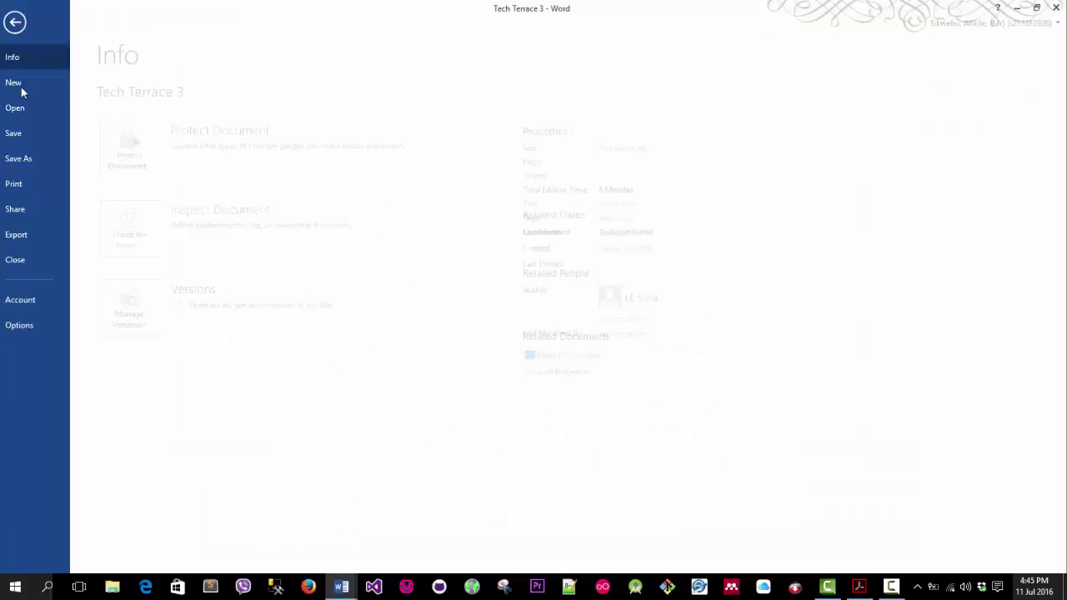
click(31, 160)
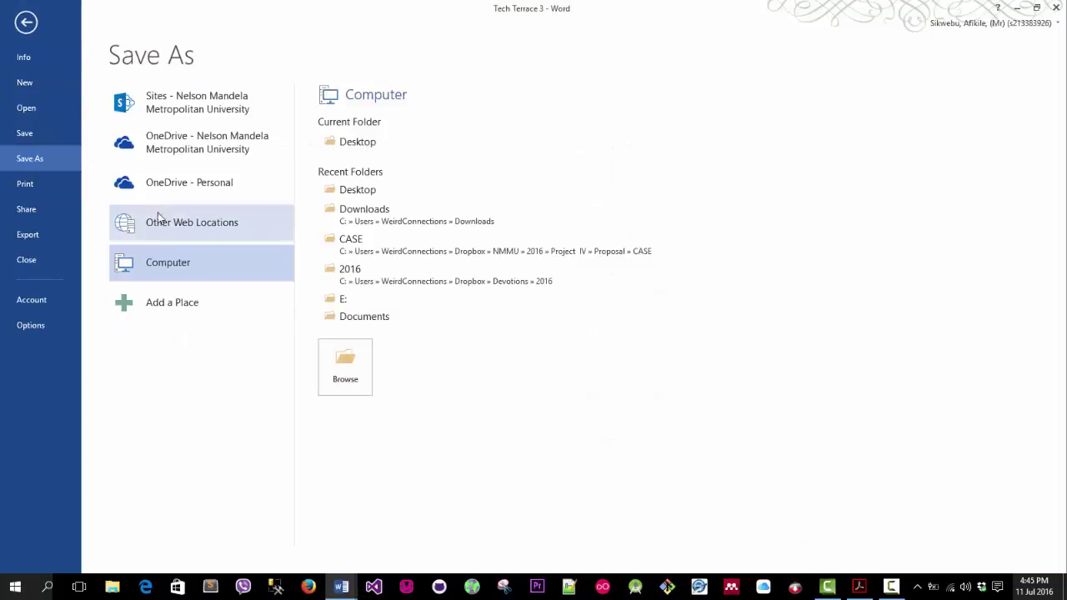
click(333, 351)
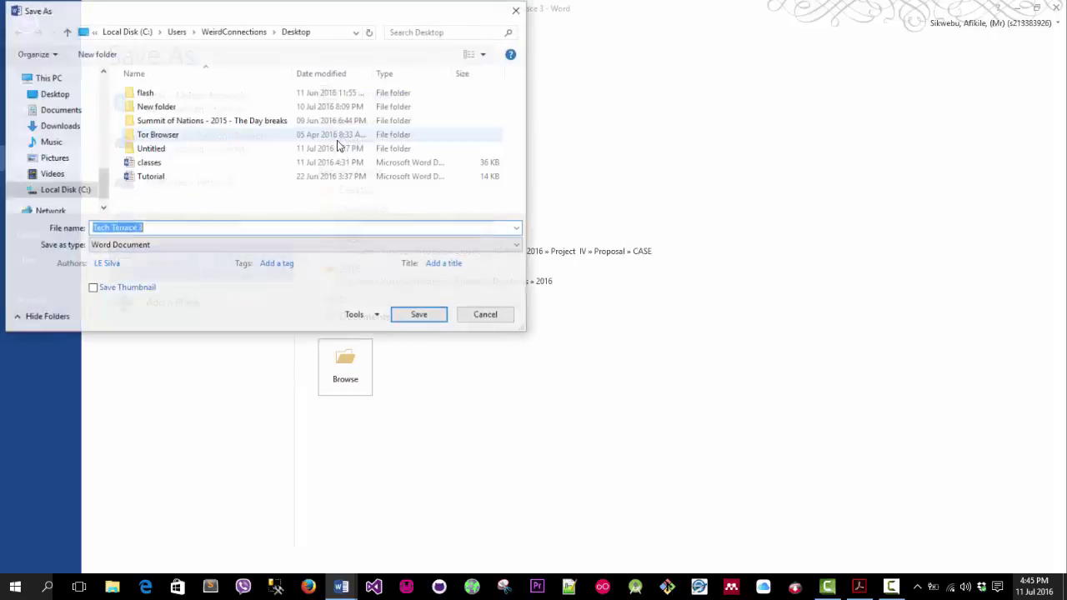
click(131, 248)
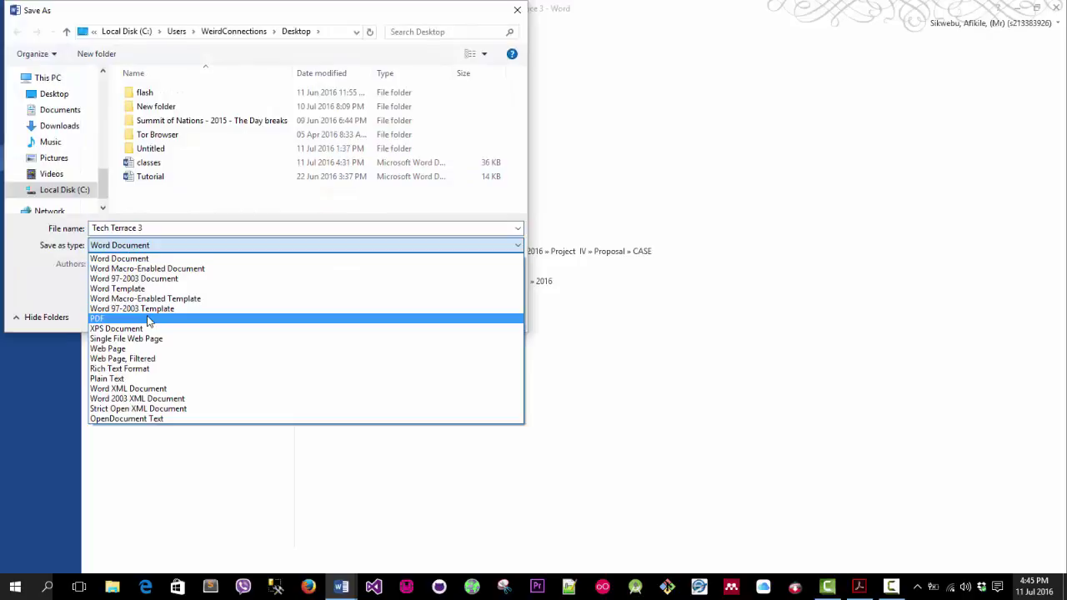
click(149, 319)
click(147, 244)
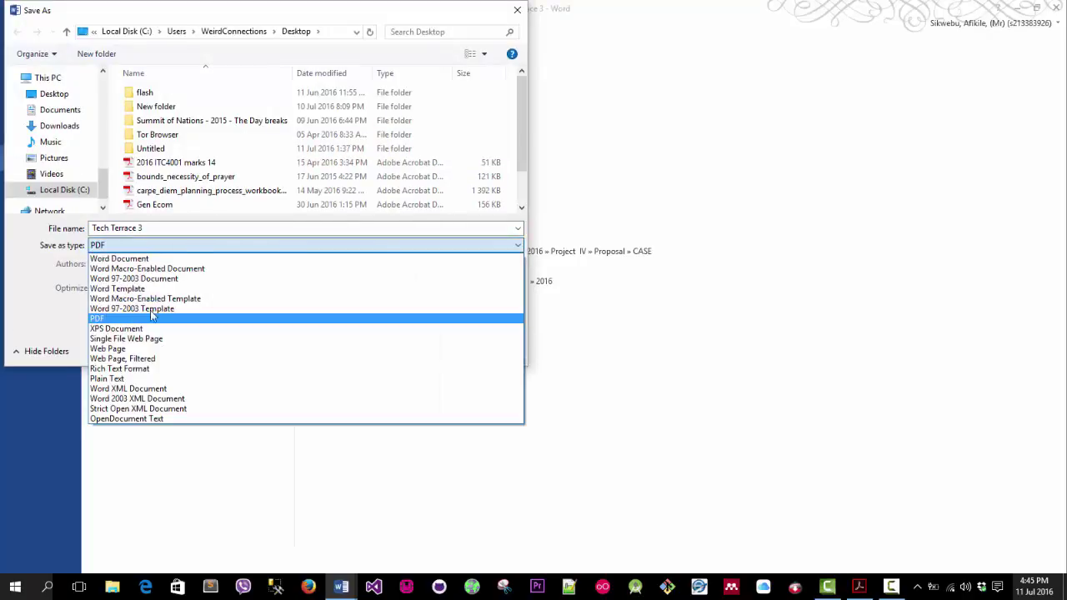
click(150, 318)
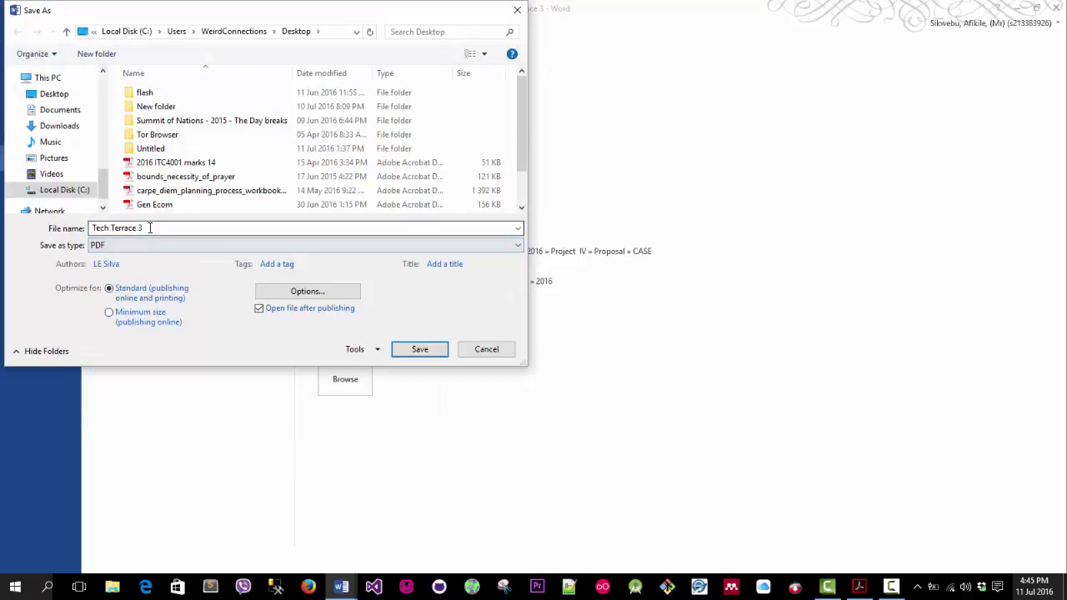
click(214, 223)
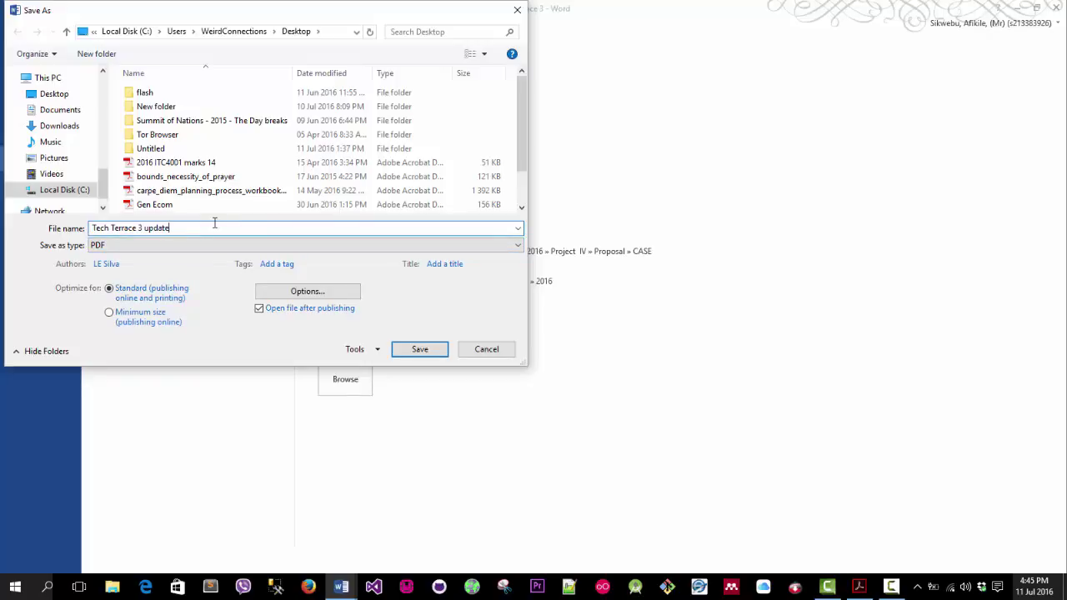
text(updated)
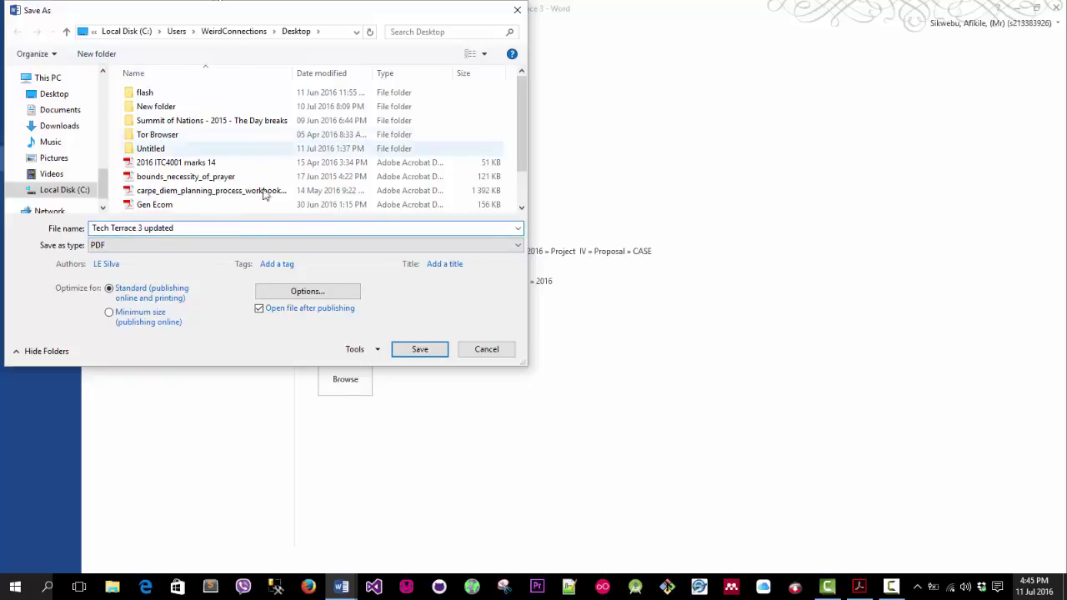
click(419, 353)
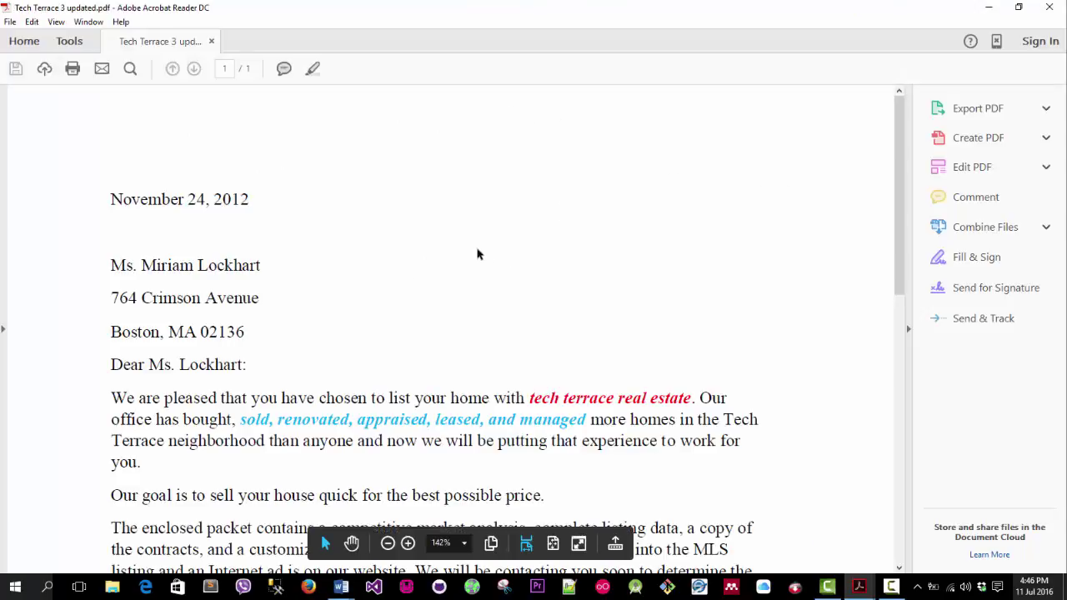
- Check the exported PDF letter by selecting its text from the date line into the first body paragraph
drag(100, 198, 250, 200)
drag(329, 316, 474, 441)
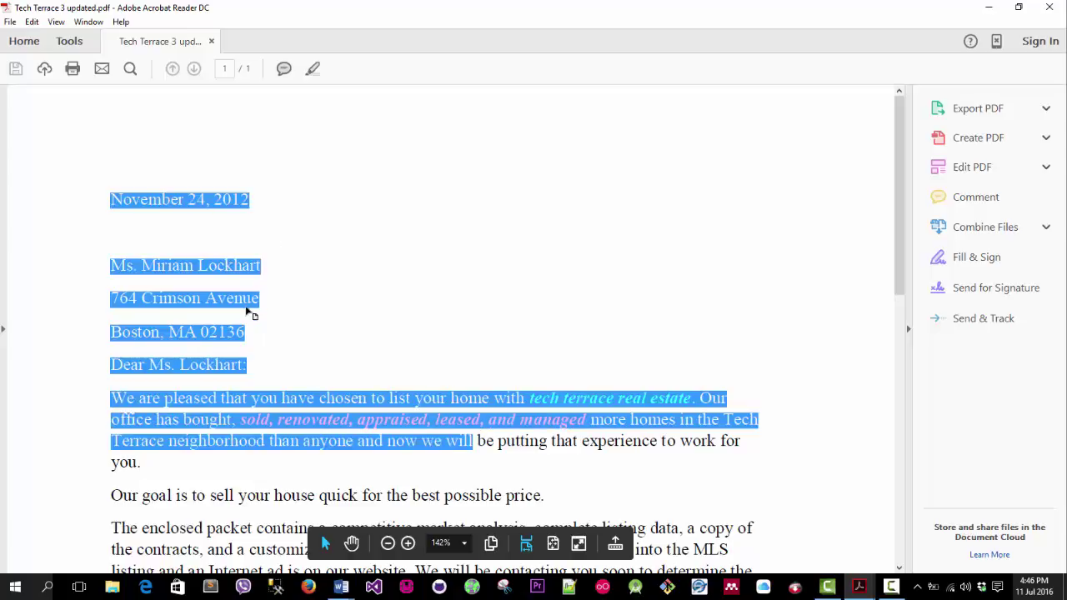
click(248, 309)
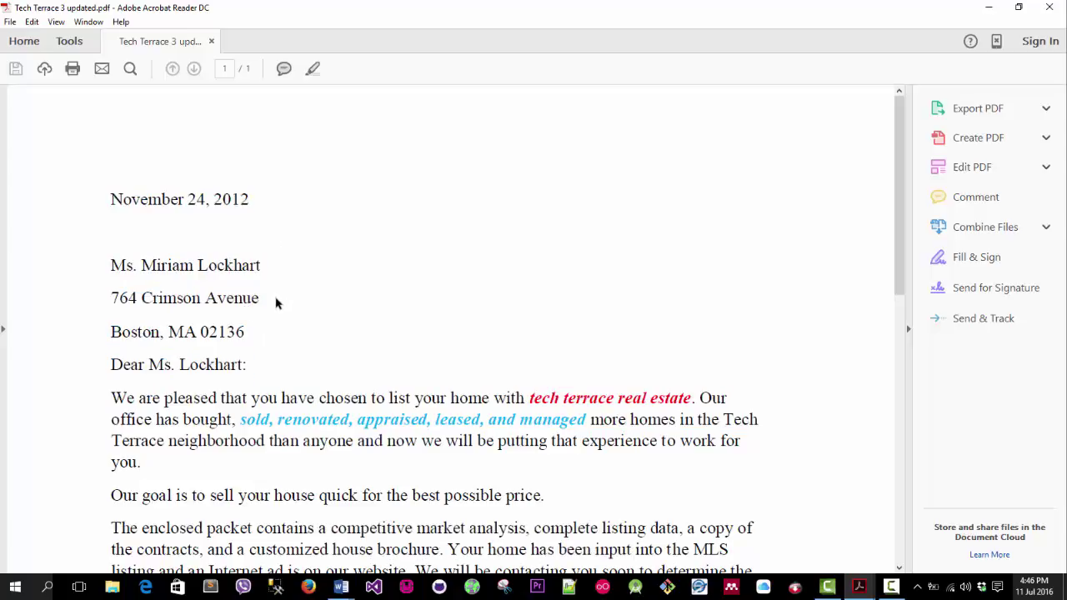
double_click(277, 302)
click(250, 281)
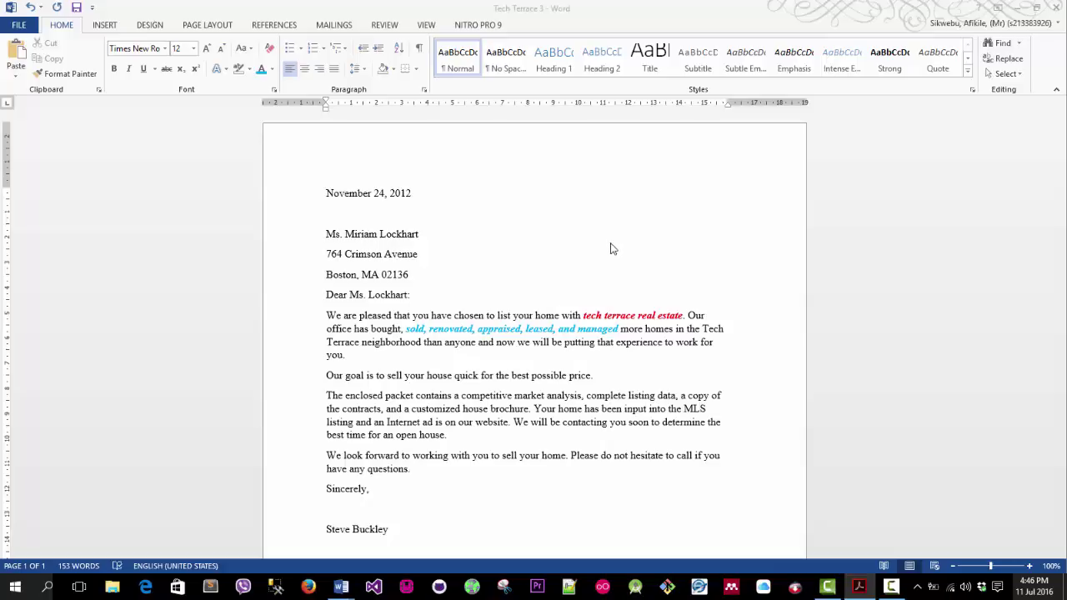
- Close the Tech Terrace 3 letter in Word without saving its changes
click(1052, 7)
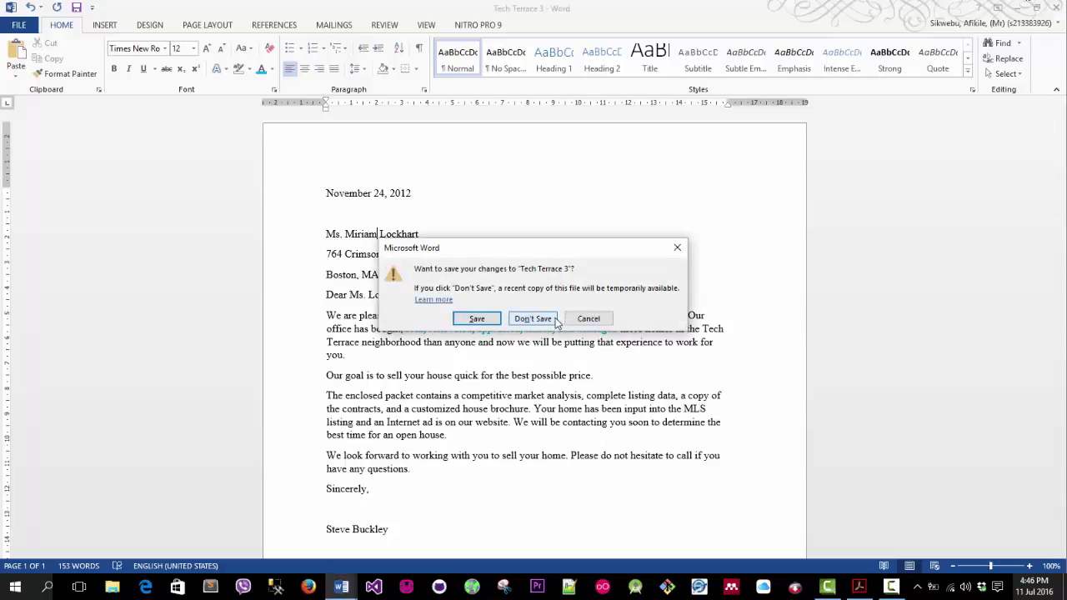
click(546, 320)
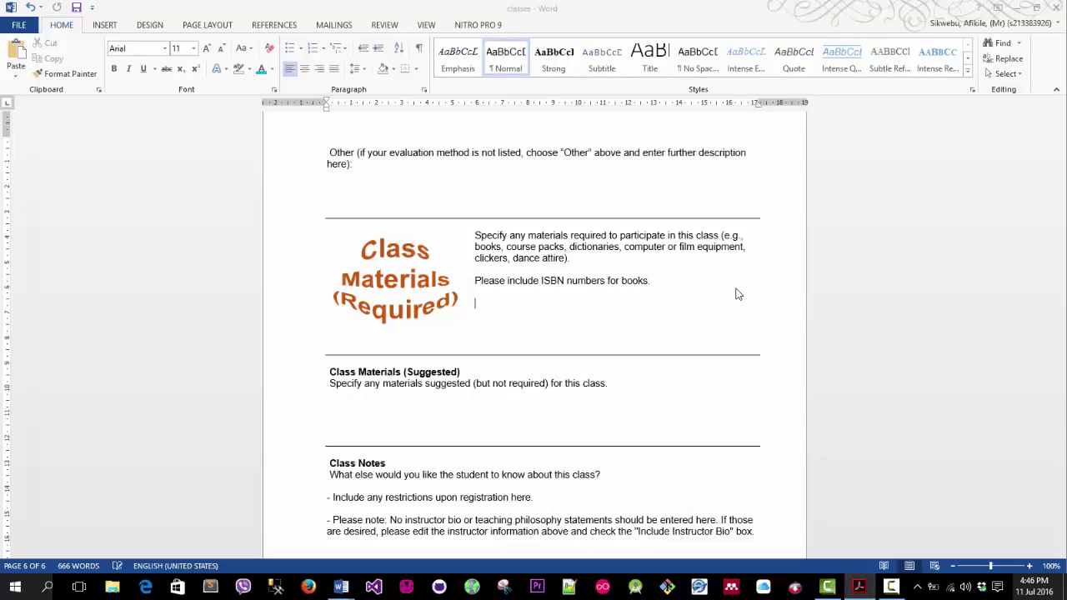
- Try clearing all formatting from the "Class Materials (Required)" WordArt text and undo it
scroll(337, 293, down, 2)
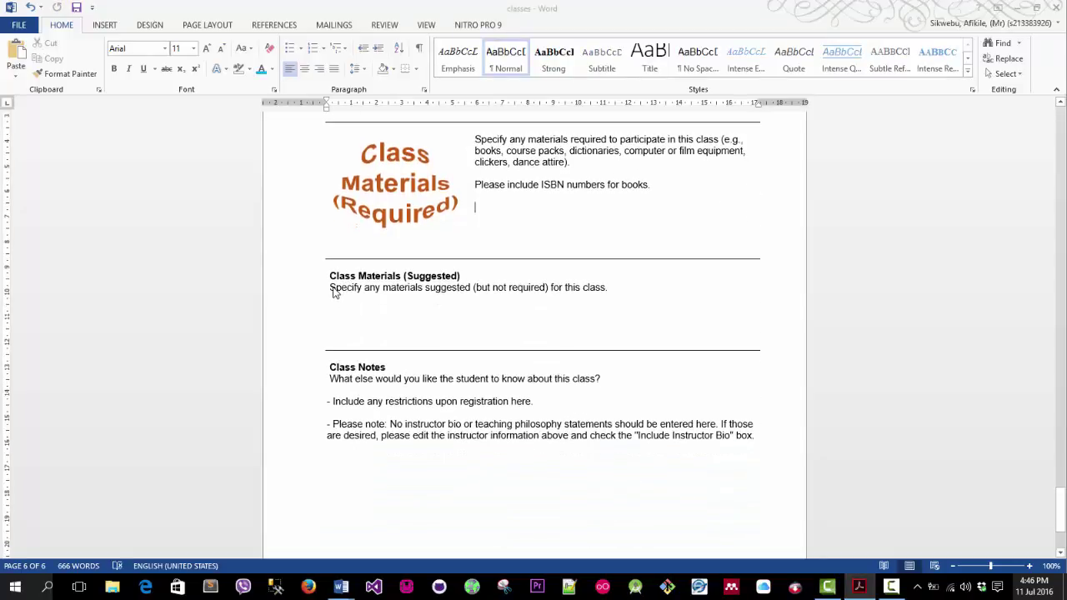
drag(330, 379, 609, 376)
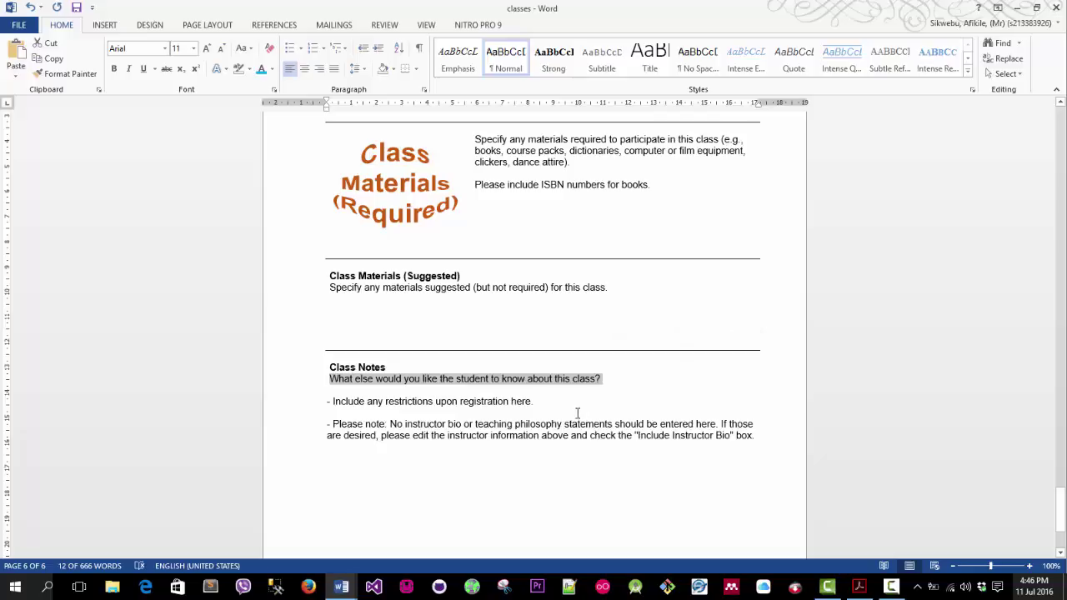
click(415, 188)
drag(360, 148, 488, 245)
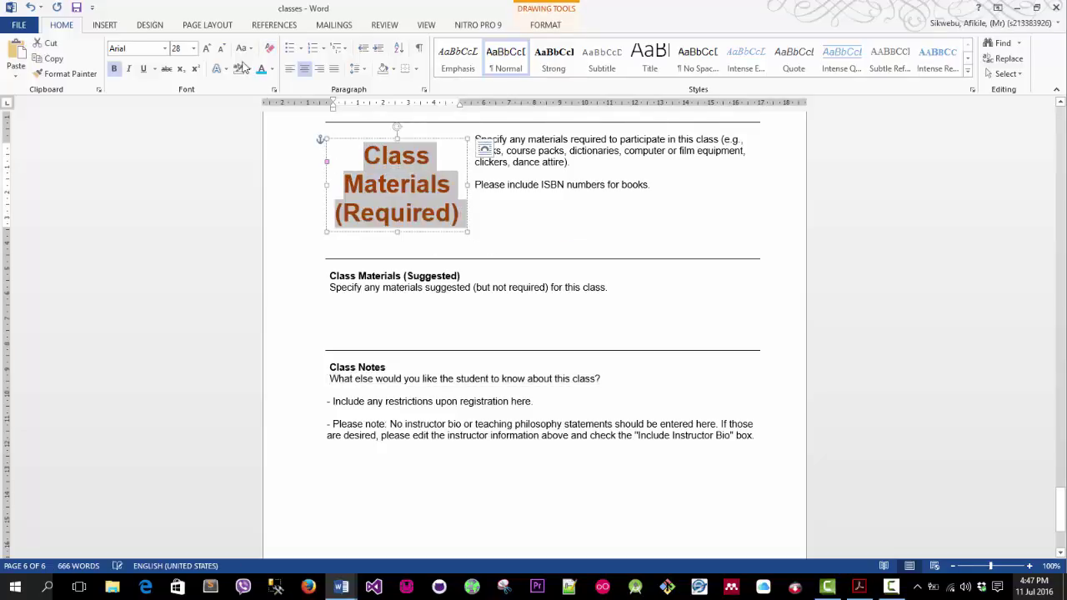
click(269, 50)
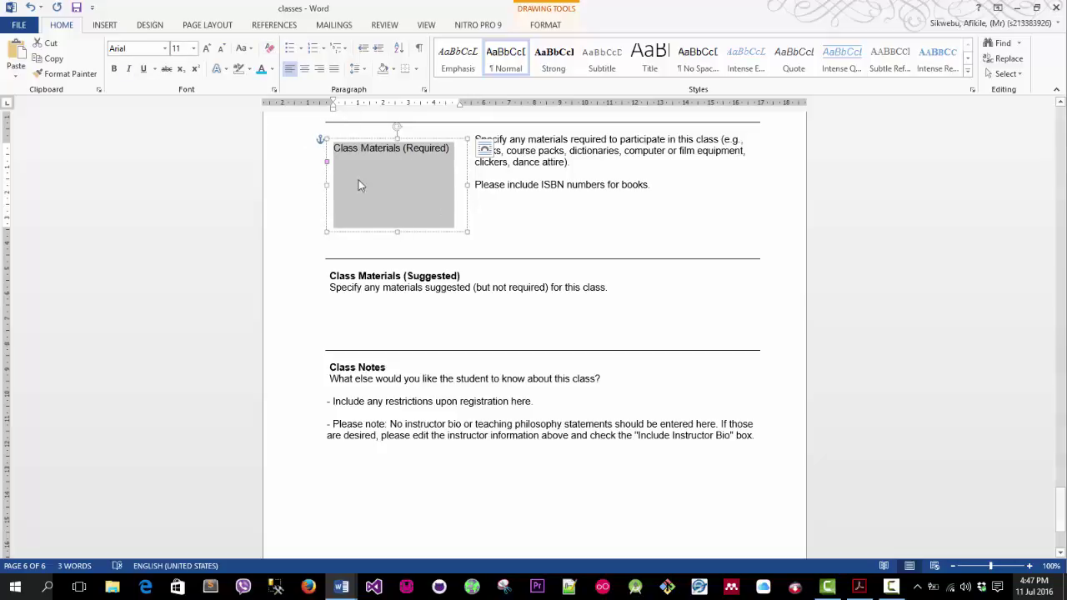
click(30, 7)
- Clear all formatting from the sentence "Choose from the list what criteria will be used for grading." under Evaluation Method
scroll(556, 290, up, 5)
click(562, 389)
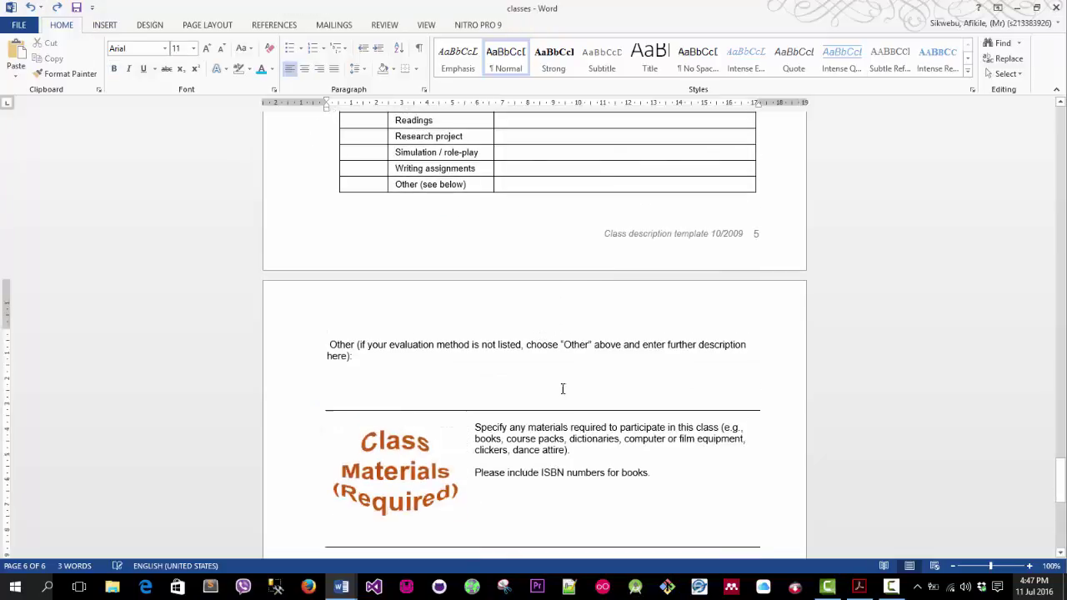
scroll(539, 395, up, 15)
scroll(501, 368, down, 4)
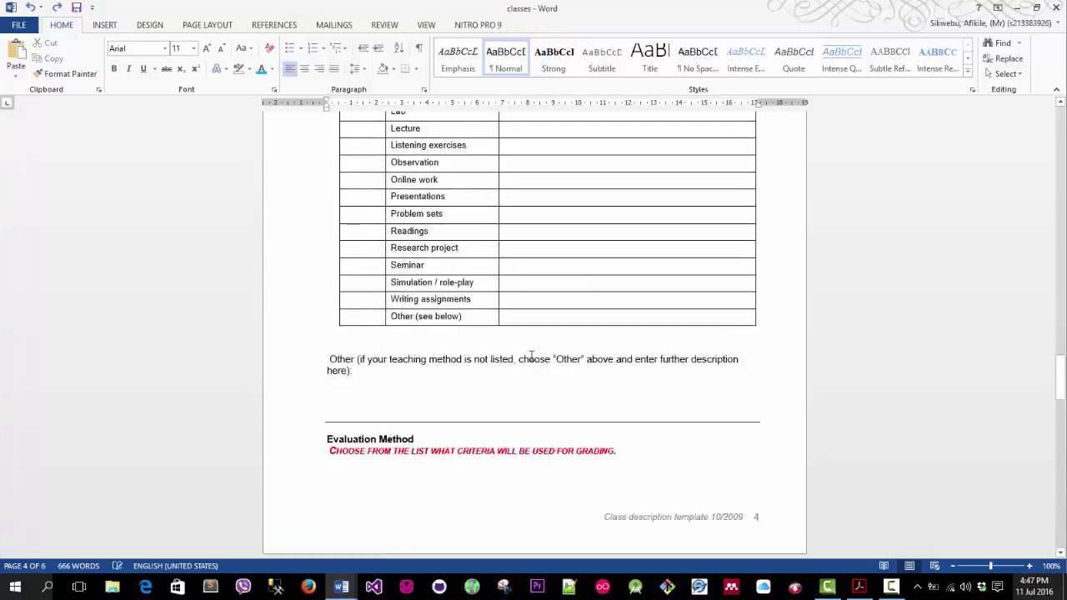
drag(483, 359, 321, 334)
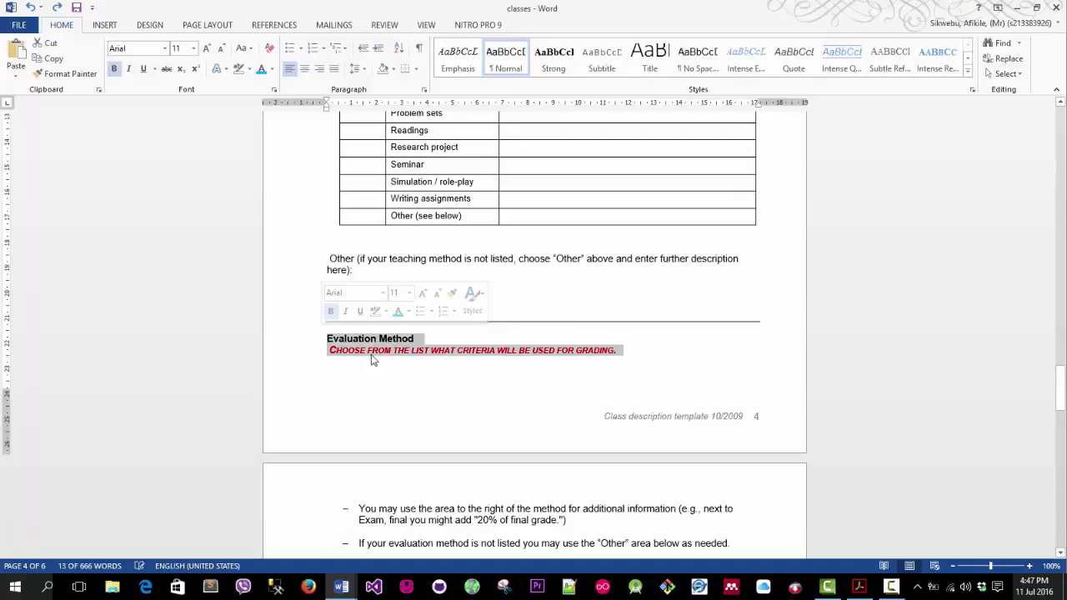
click(415, 354)
triple_click(416, 353)
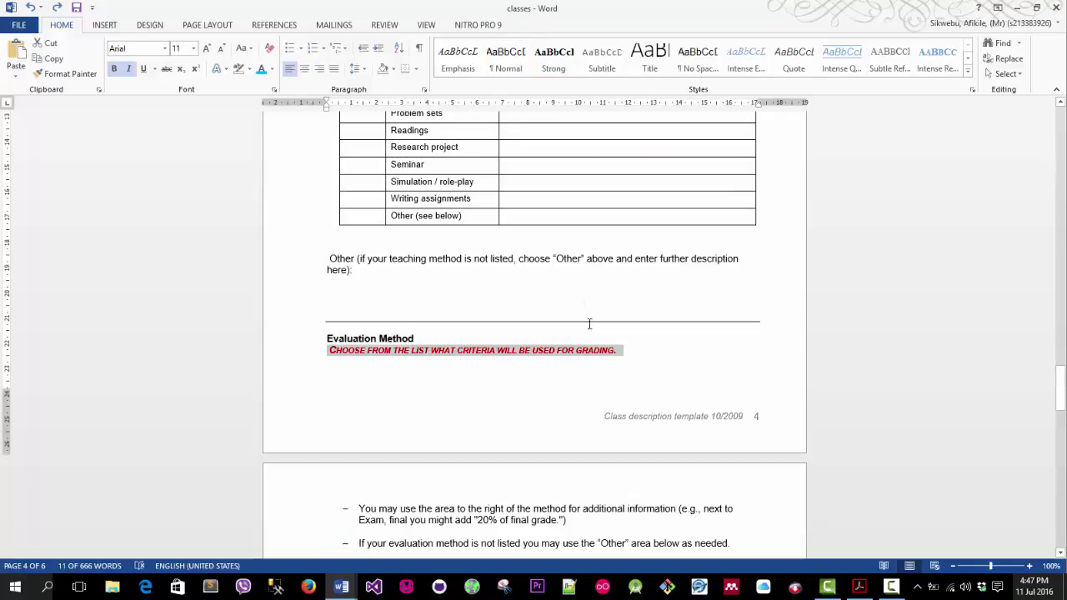
click(270, 48)
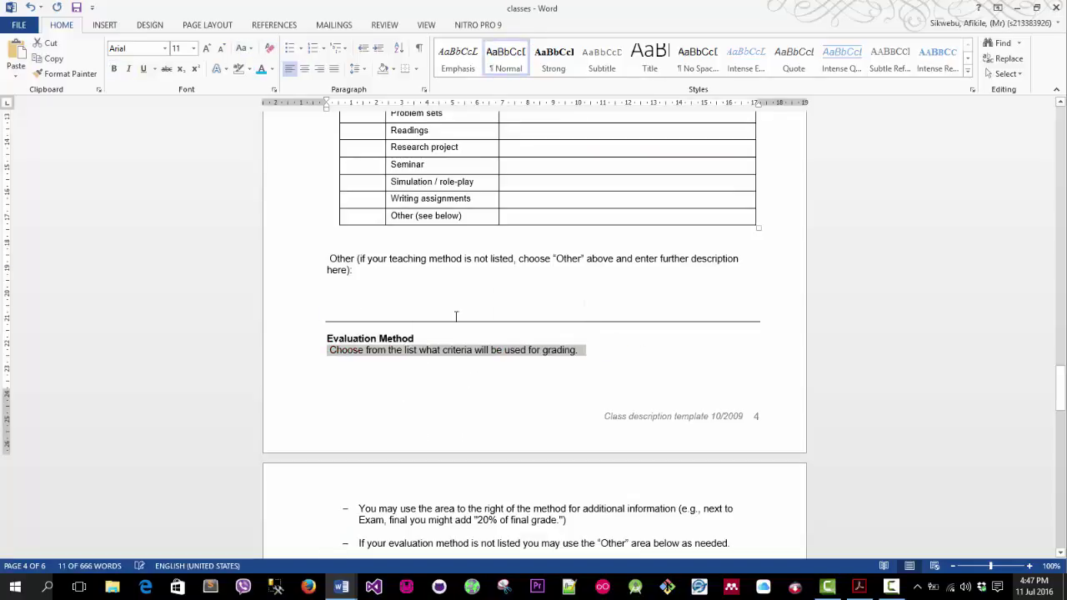
click(579, 344)
- Clear all formatting from the sentence "Choose from the list how the class will be taught." under Teaching Method
scroll(508, 377, up, 15)
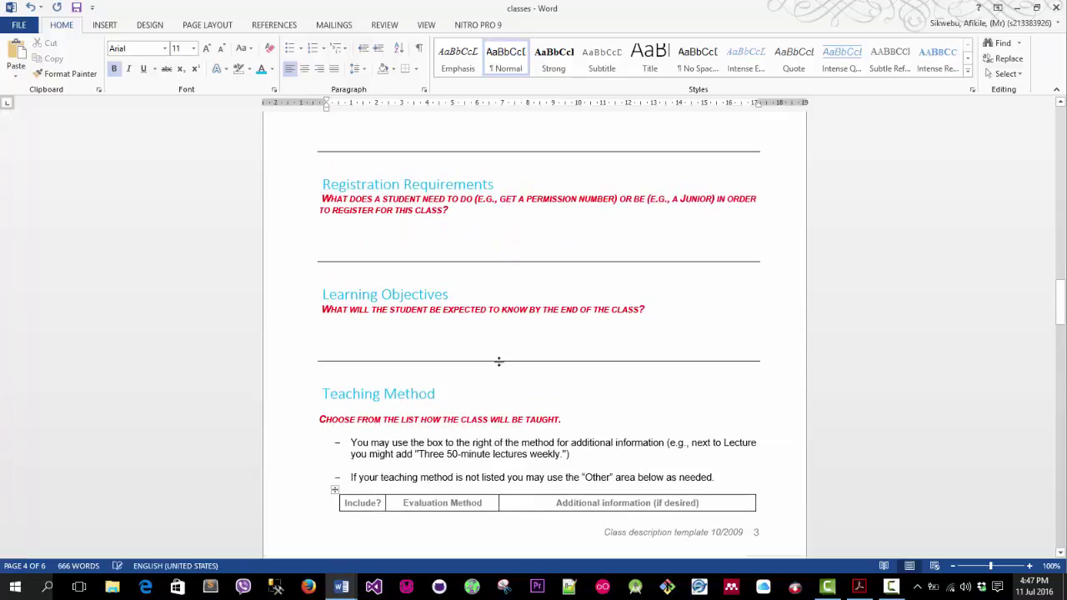
triple_click(497, 422)
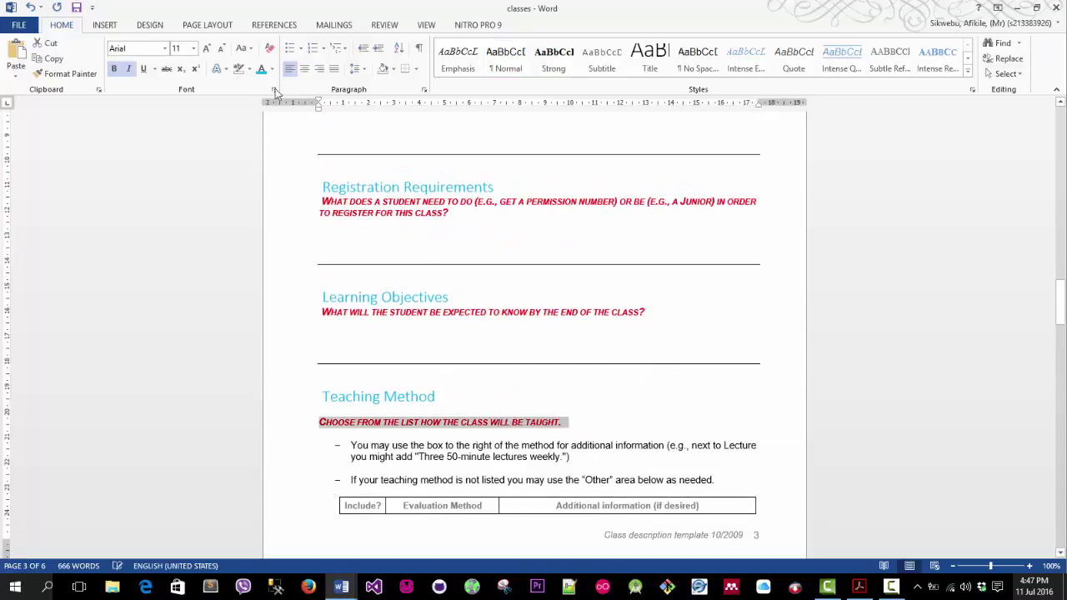
click(269, 47)
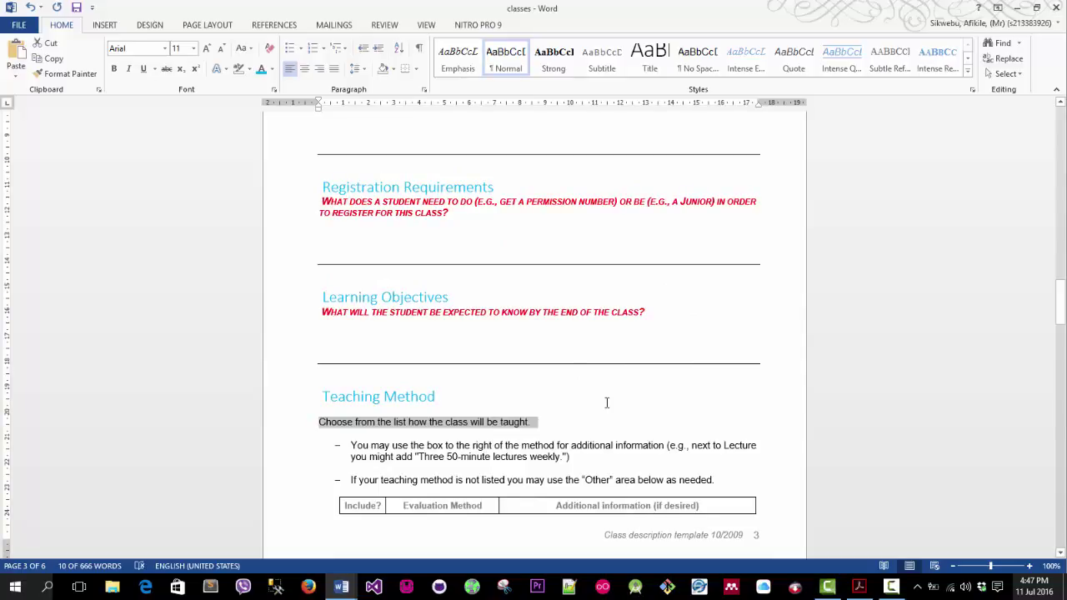
key(BackSpace)
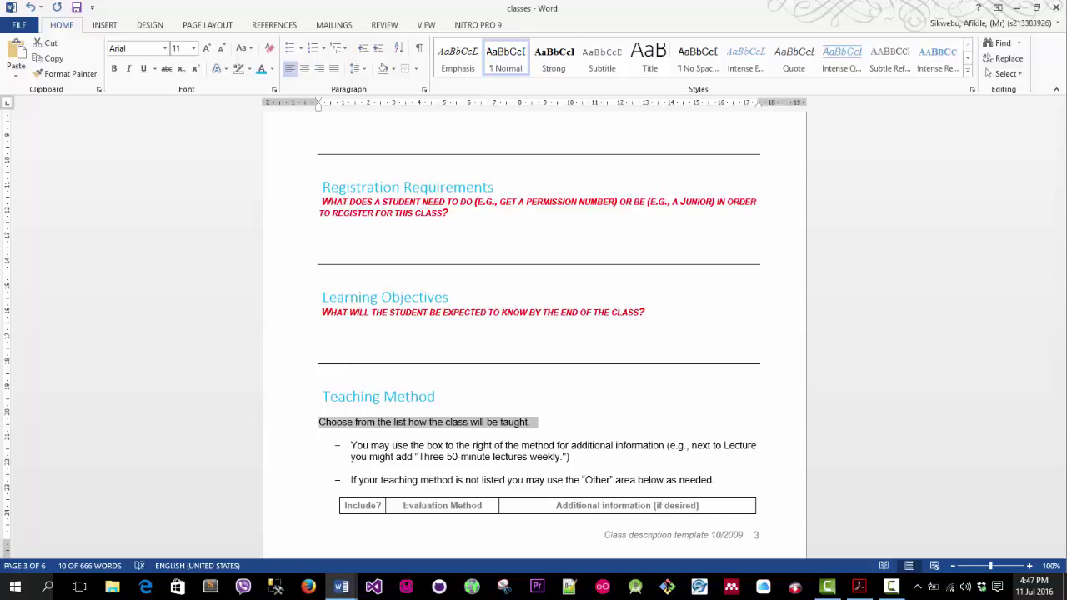
key(F10)
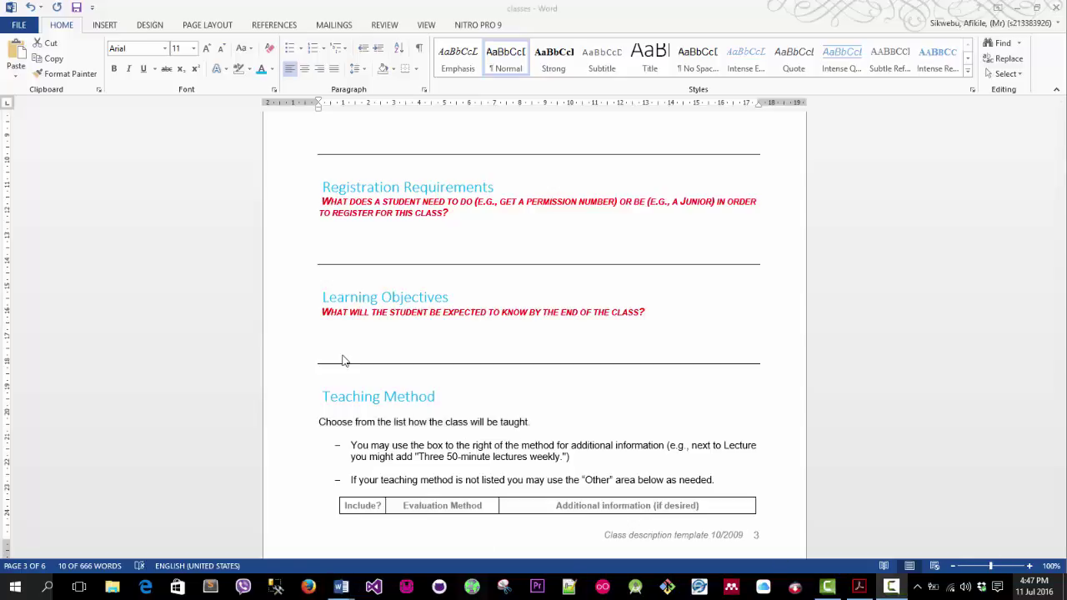
- Clear all formatting from the red question paragraphs under Learning Objectives and Registration Requirements together
click(499, 315)
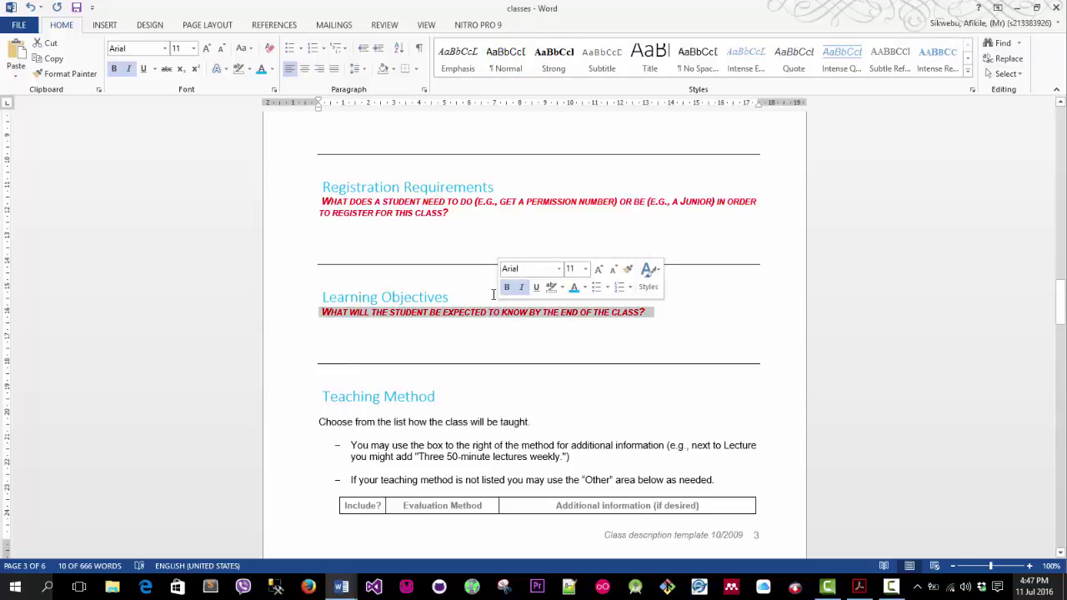
ctrl+click(458, 204)
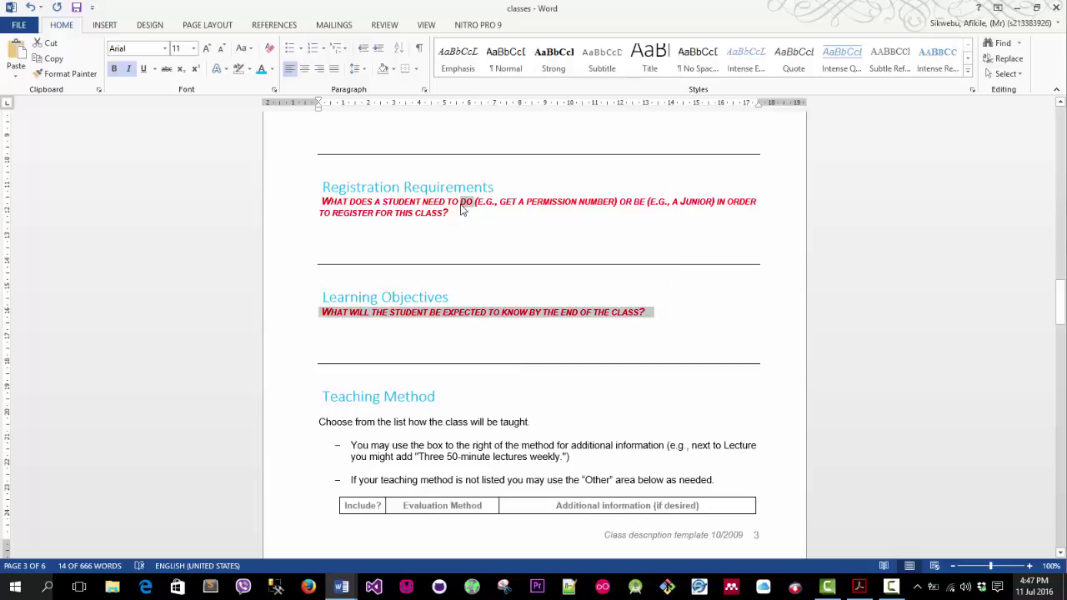
scroll(461, 231, up, 4)
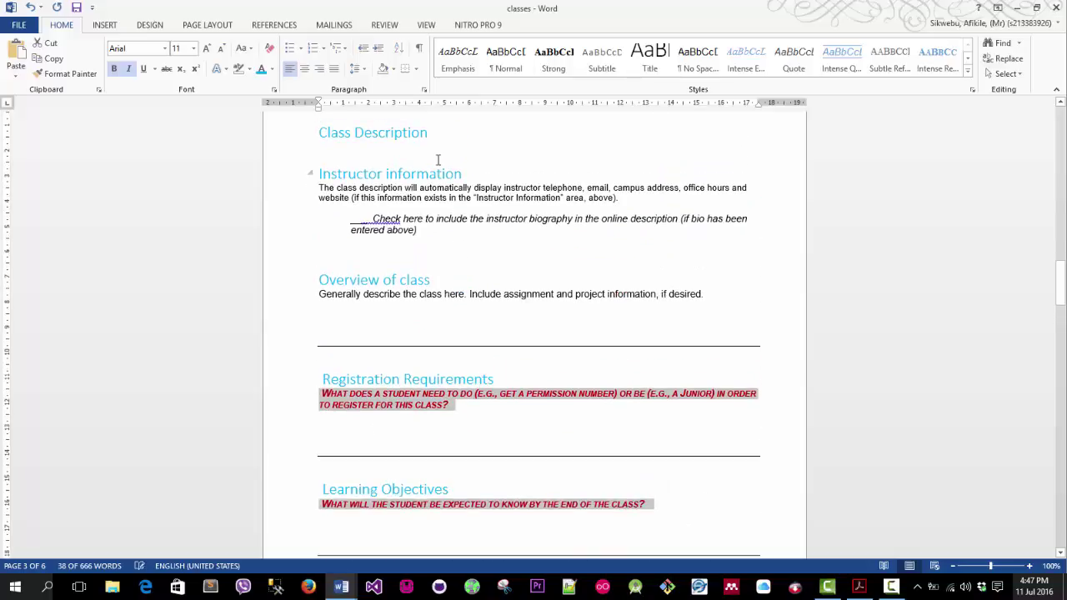
click(269, 49)
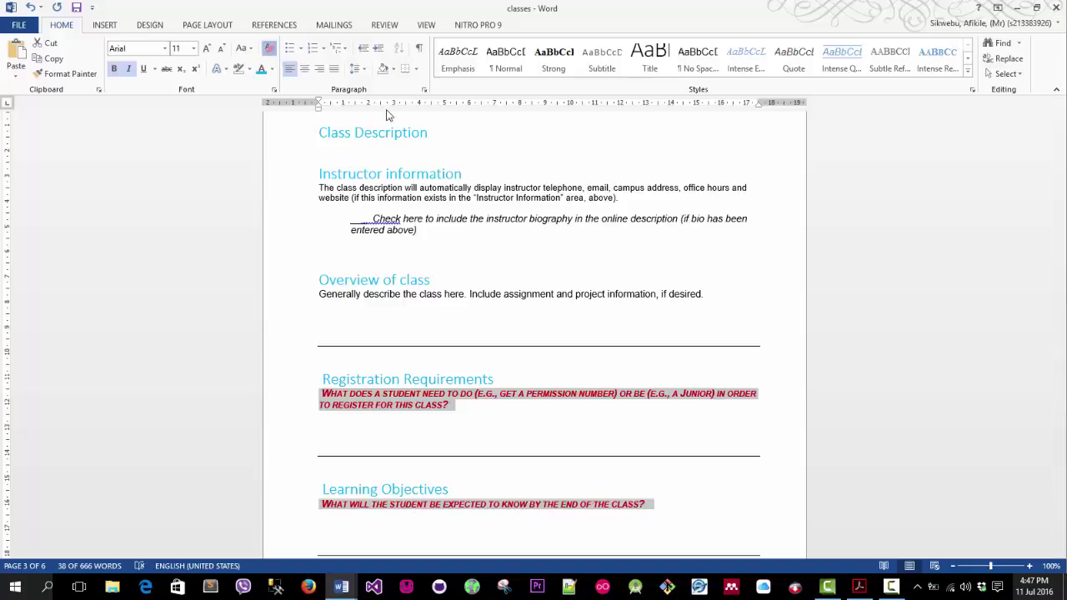
- Save the classes document and return to the desktop
click(78, 8)
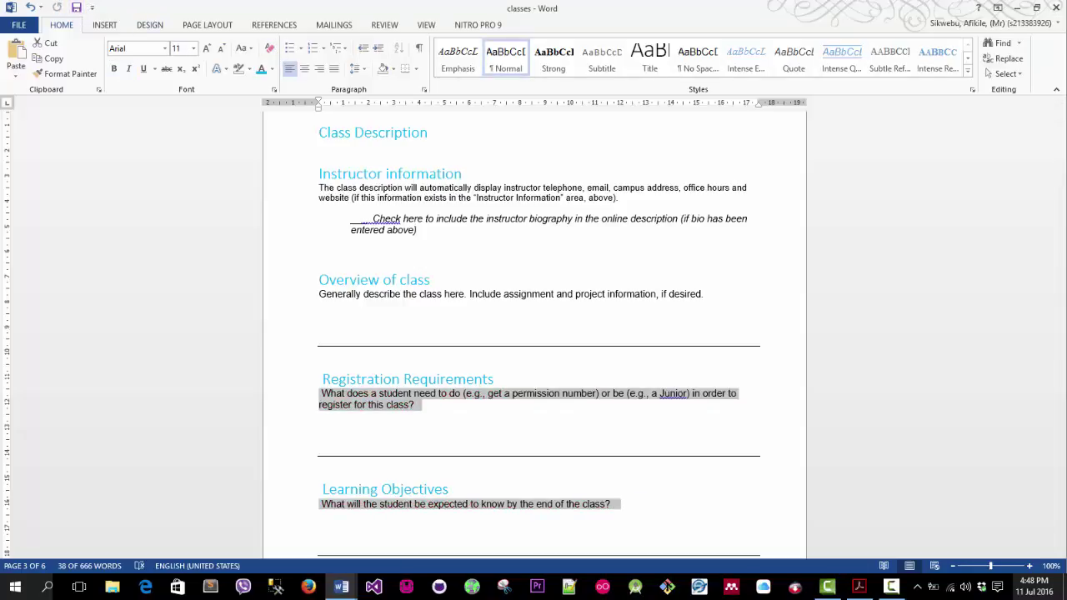
key(ctrl+f)
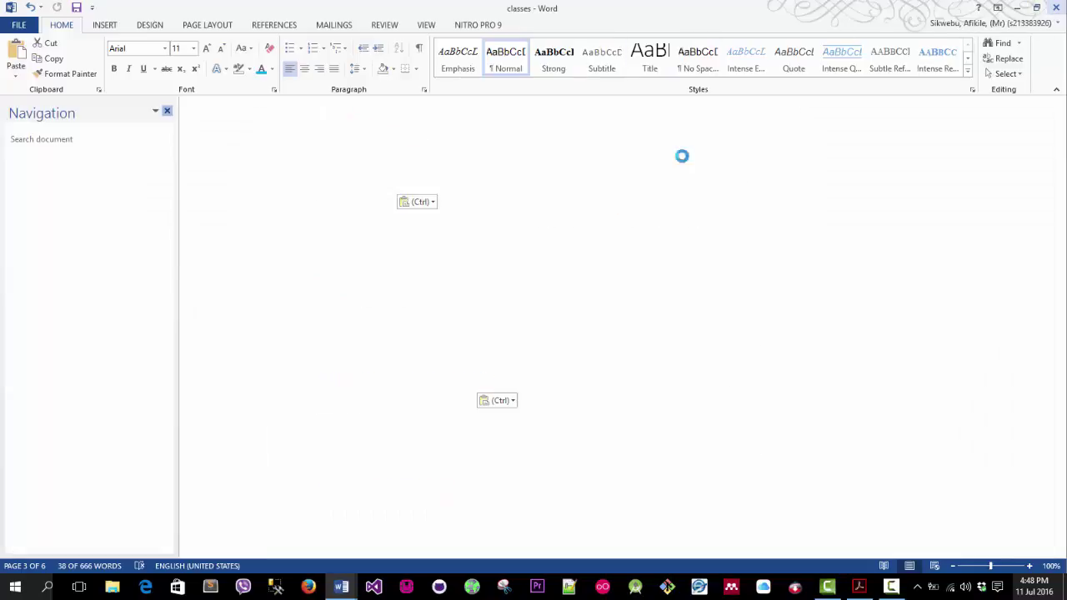
key(super+d)
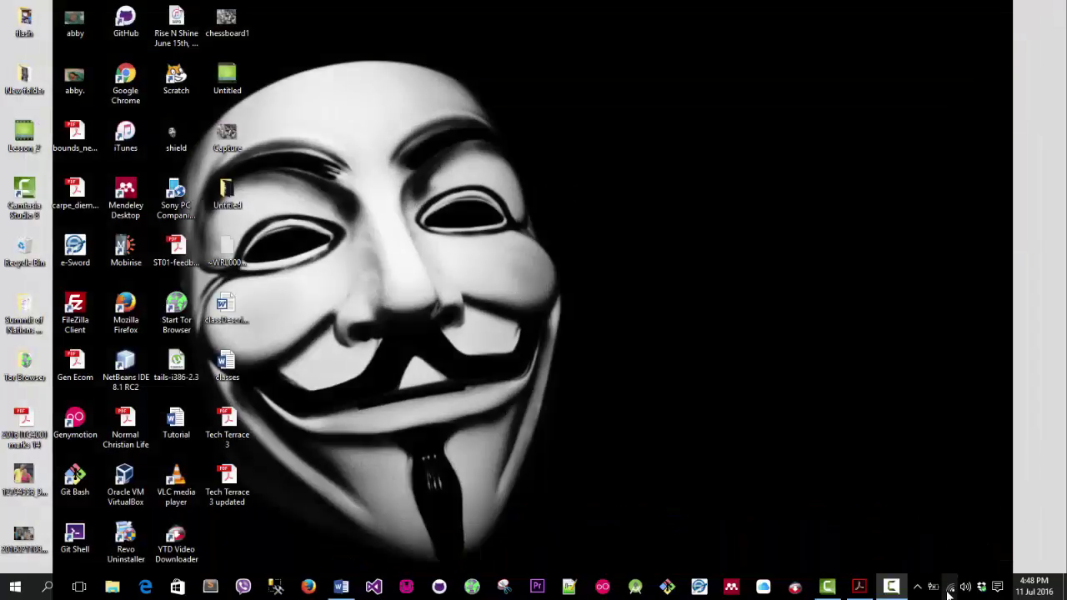